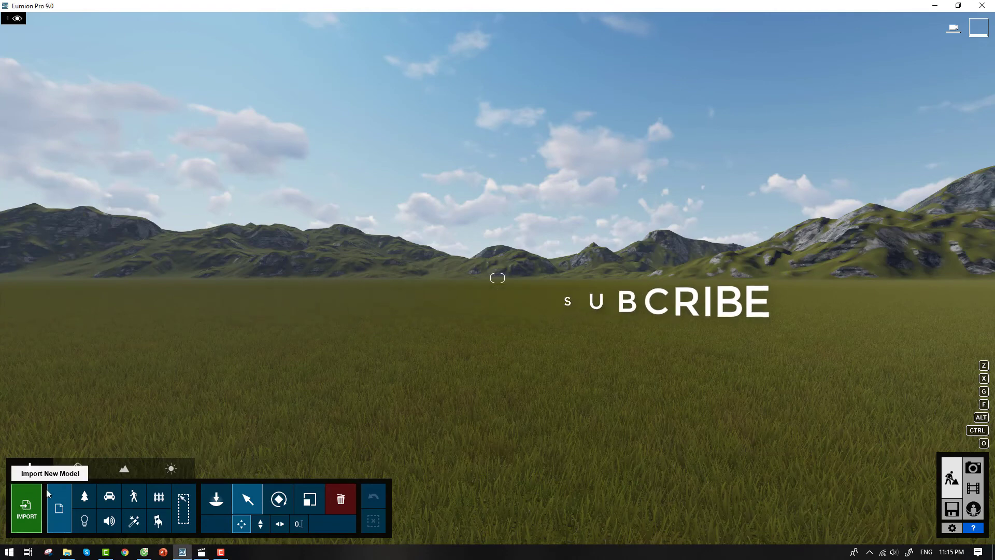
- Import #15\LOUNGE AIRPORT.skp as a new model filed under the Youtube category
{"action": "left_click", "coordinate": [27, 505]}
{"action": "left_click", "coordinate": [101, 36]}
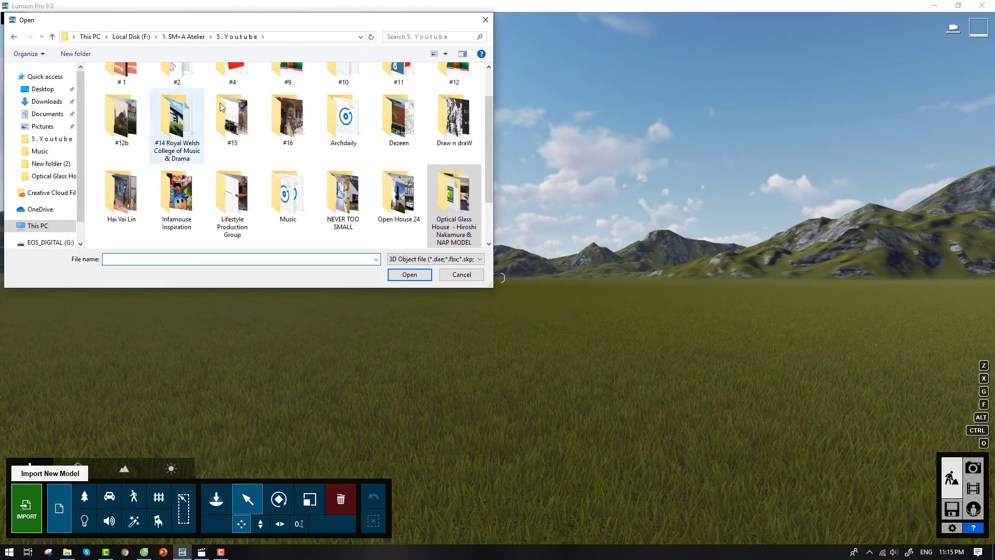
{"action": "double_click", "coordinate": [220, 102]}
{"action": "double_click", "coordinate": [124, 104]}
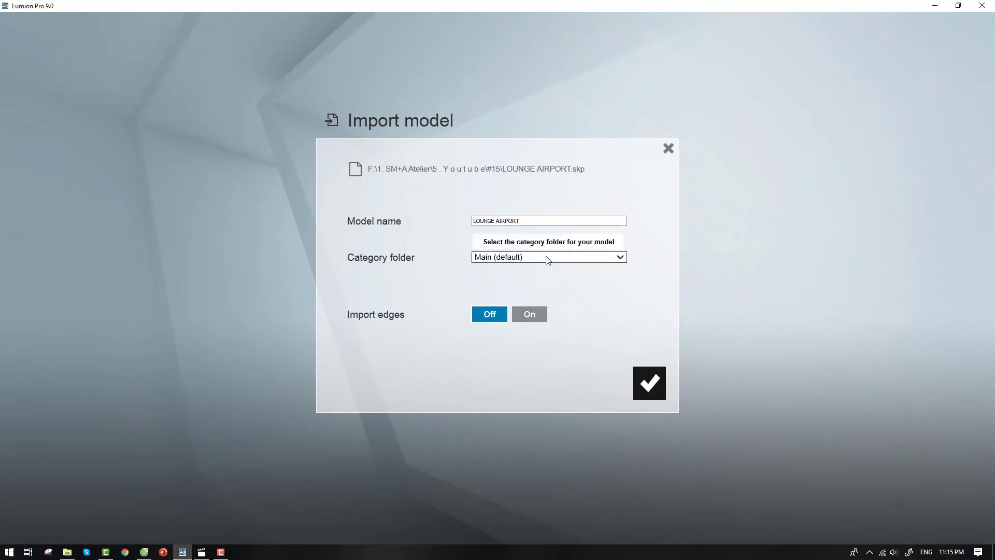
{"action": "left_click", "coordinate": [485, 257]}
{"action": "left_click", "coordinate": [526, 283]}
{"action": "left_click", "coordinate": [651, 394]}
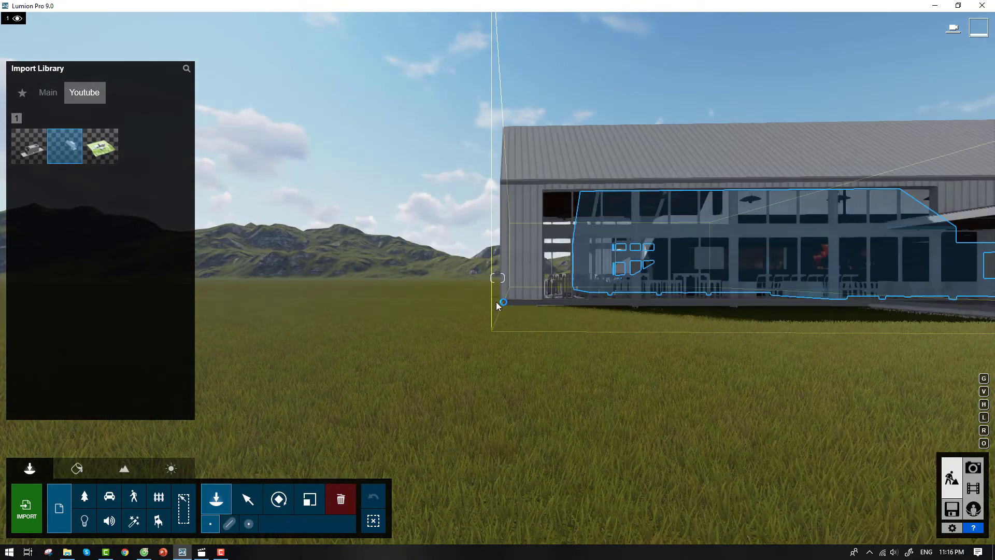
- Place the LOUNGE AIRPORT building on the grassland
{"action": "left_click", "coordinate": [497, 306]}
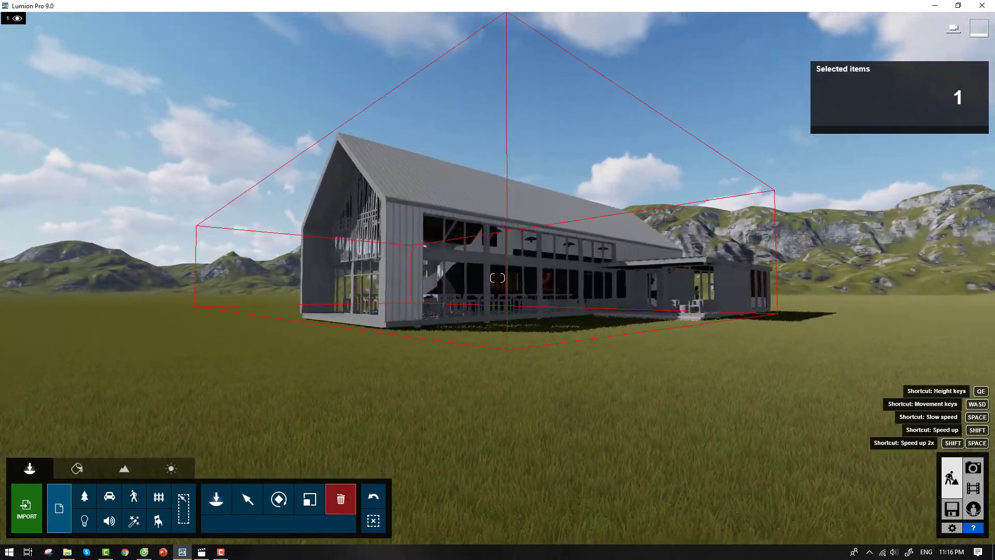
{"action": "right_click_drag", "start_coordinate": [462, 226], "coordinate": [461, 226]}
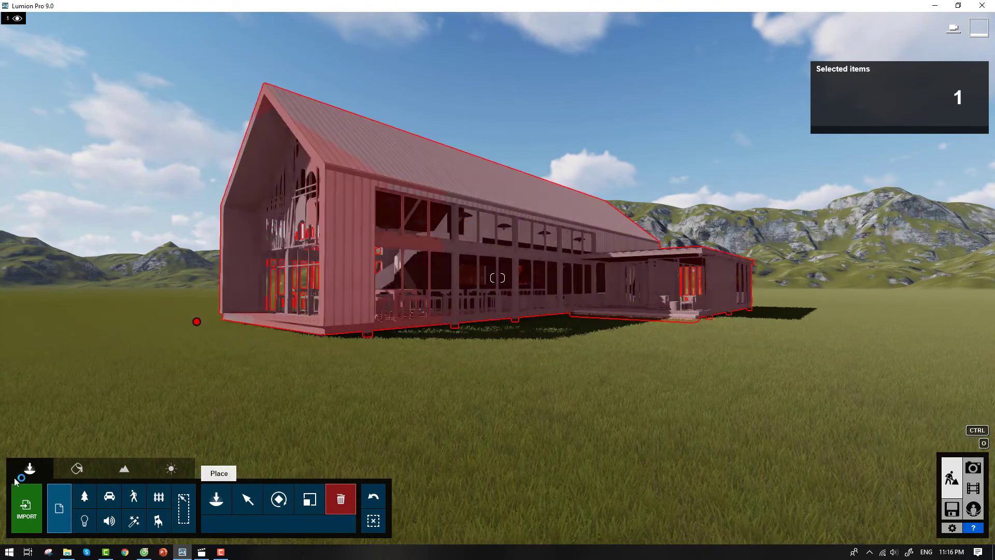
{"action": "left_click", "coordinate": [26, 507]}
{"action": "key", "text": "Escape"}
- Select the building with the Move tool and orbit the camera to frame it
{"action": "left_click", "coordinate": [247, 498]}
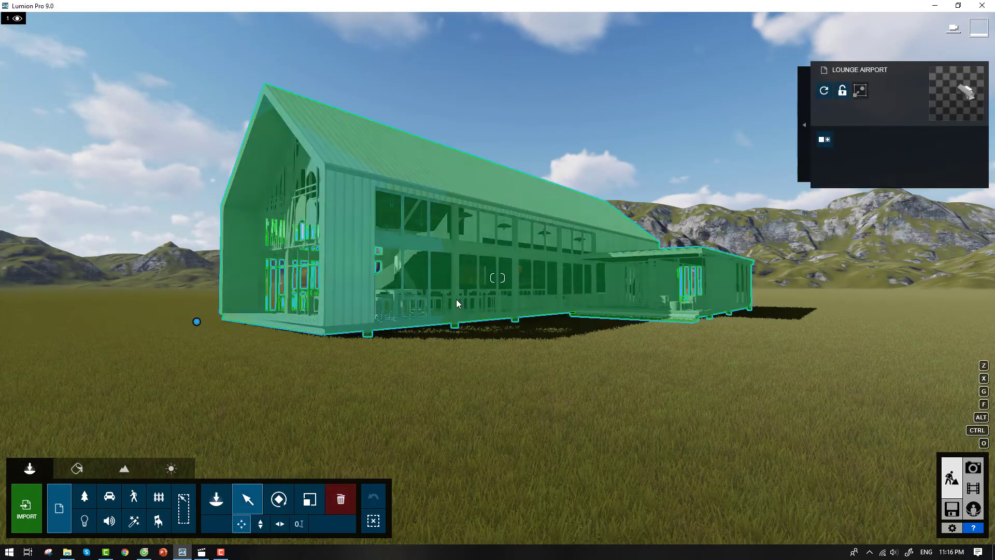
{"action": "right_click_drag", "start_coordinate": [607, 277], "coordinate": [607, 277]}
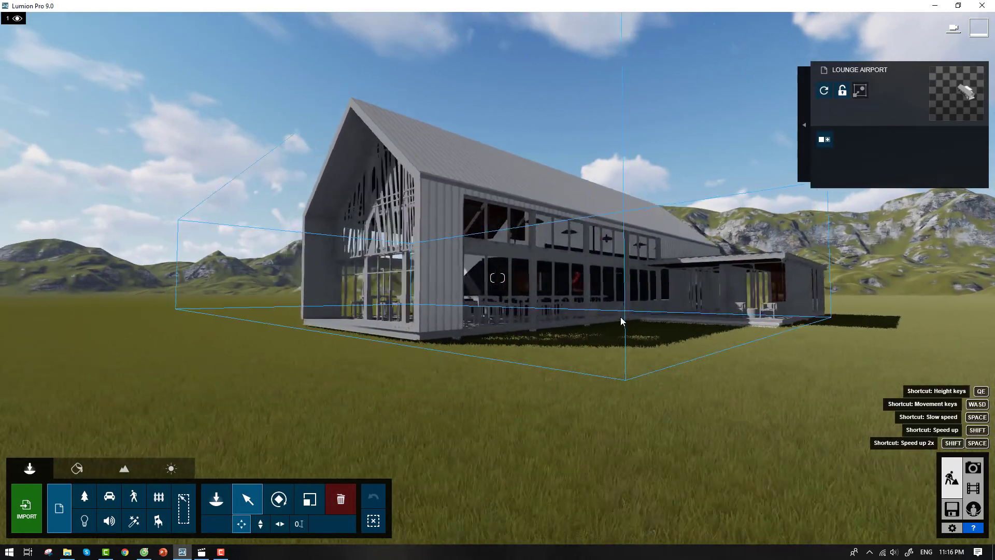
{"action": "right_click_drag", "start_coordinate": [621, 316], "coordinate": [620, 316]}
{"action": "right_click_drag", "start_coordinate": [589, 362], "coordinate": [582, 363]}
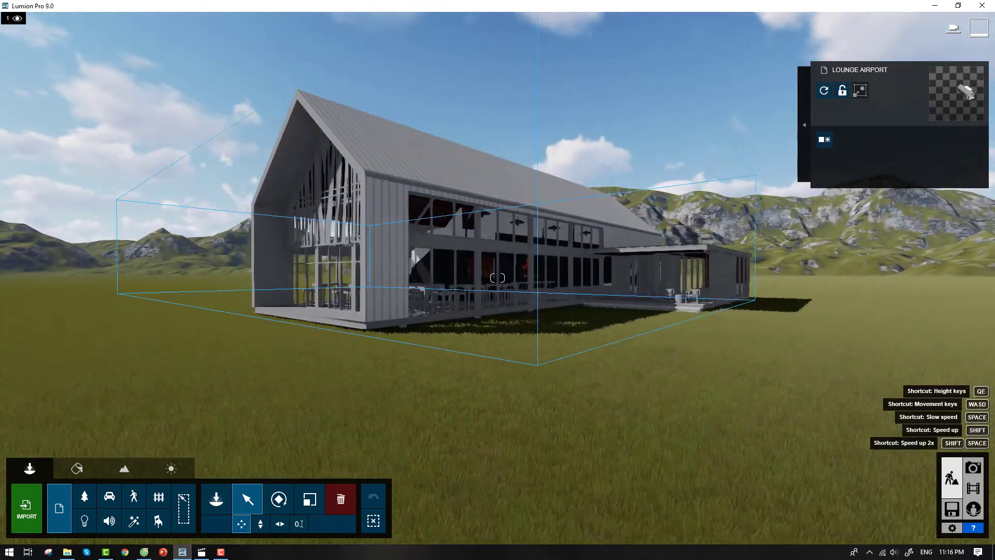
{"action": "right_click_drag", "start_coordinate": [582, 362], "coordinate": [576, 365]}
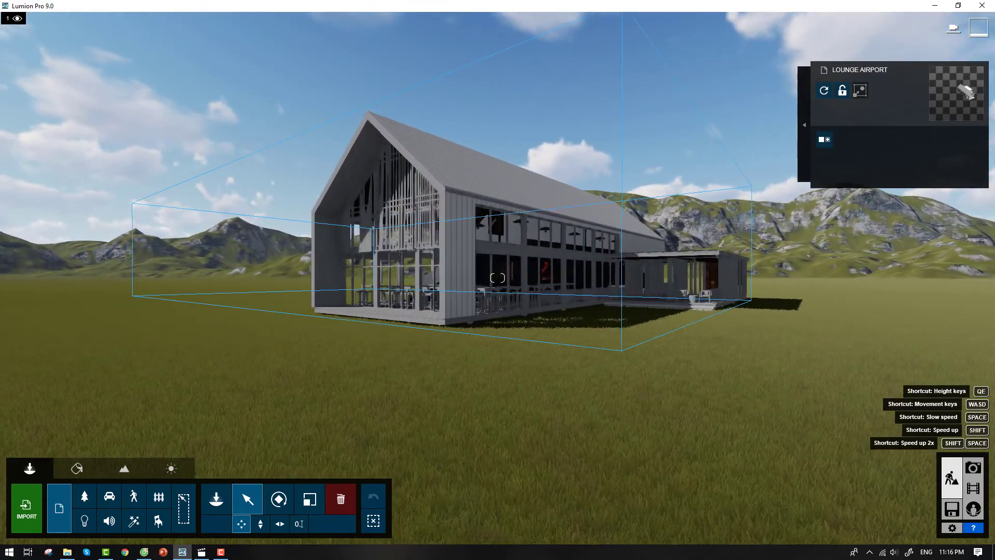
{"action": "left_click", "coordinate": [576, 365]}
{"action": "key", "text": "d"}
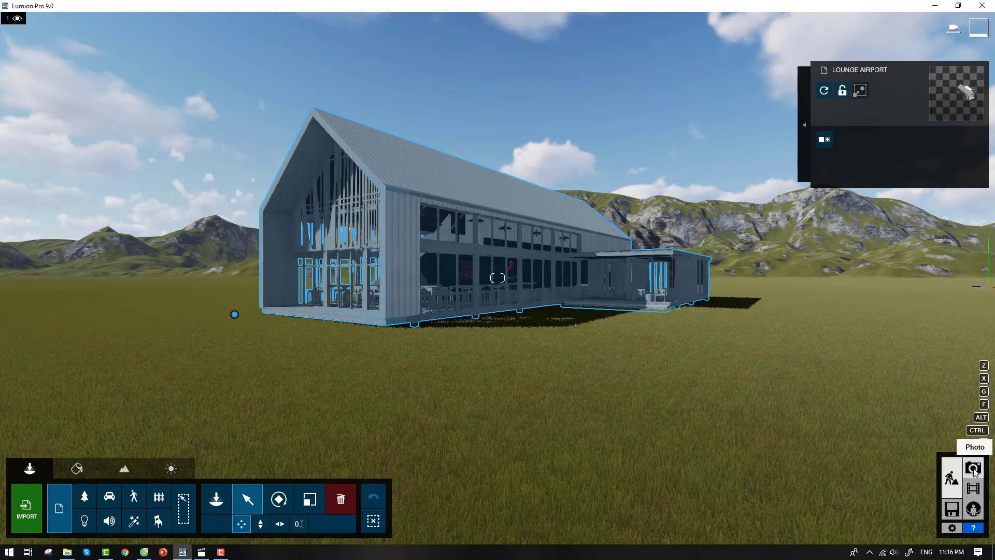
- In Photo mode, raise the camera to 2.75m and shift it sideways to frame the building
{"action": "left_click", "coordinate": [973, 468]}
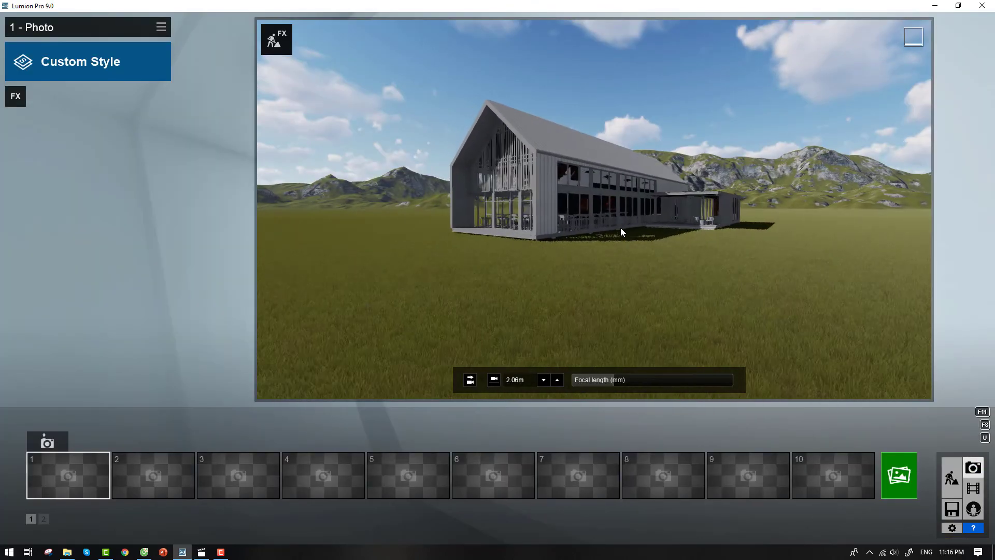
{"action": "key", "text": "q"}
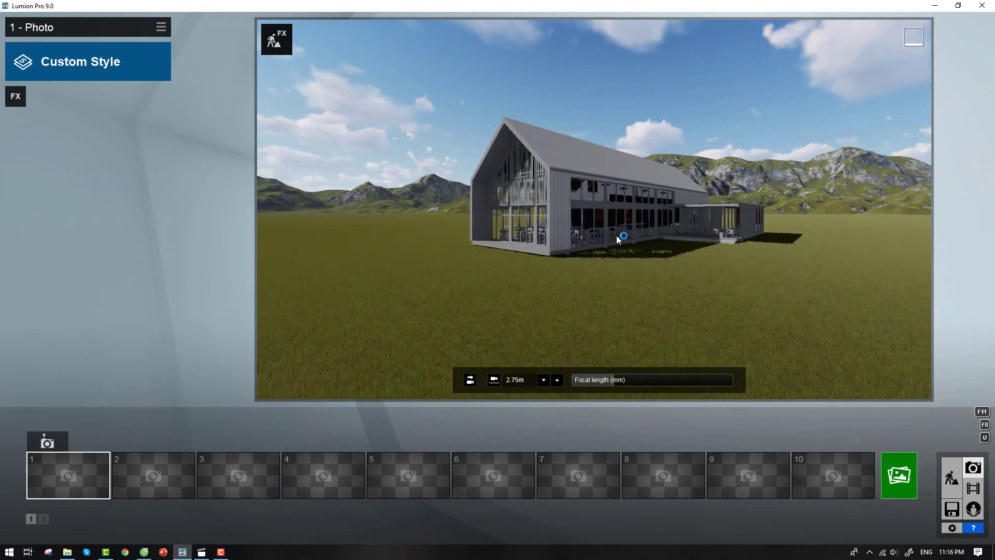
{"action": "key", "text": "a"}
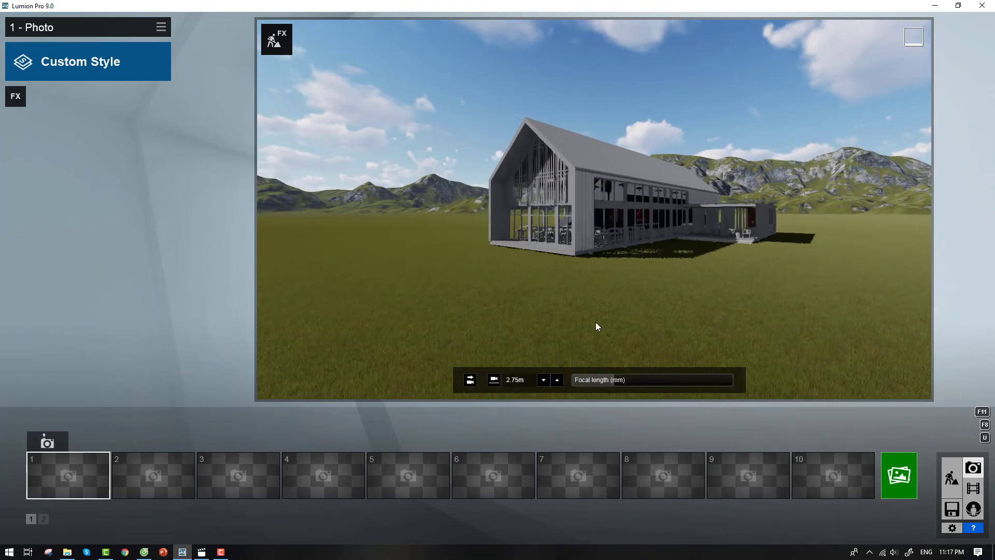
{"action": "key", "text": "d"}
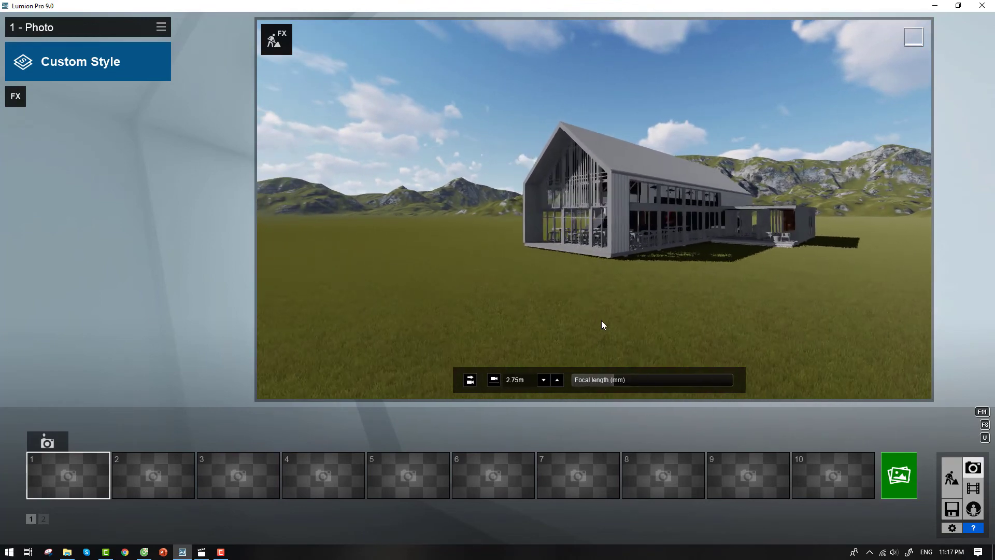
- Add the Camera > 2-Point Perspective effect to the photo
{"action": "left_click", "coordinate": [77, 77]}
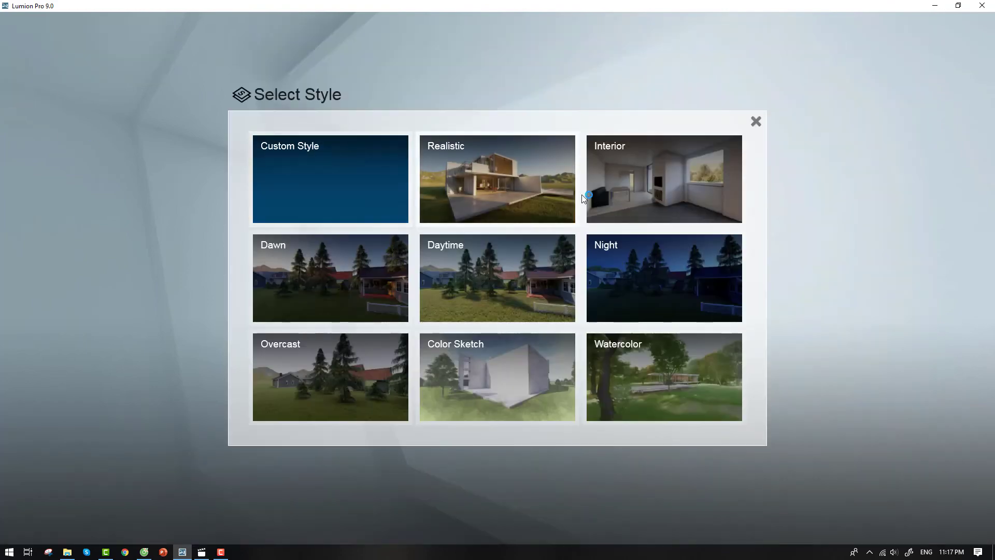
{"action": "left_click", "coordinate": [755, 119]}
{"action": "left_click", "coordinate": [17, 97]}
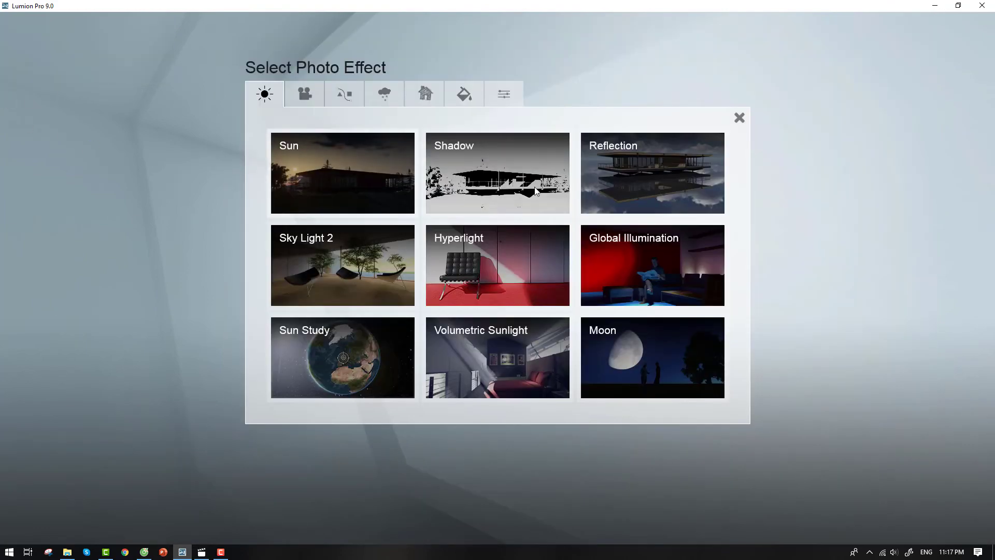
{"action": "left_click", "coordinate": [302, 95]}
{"action": "left_click", "coordinate": [700, 174]}
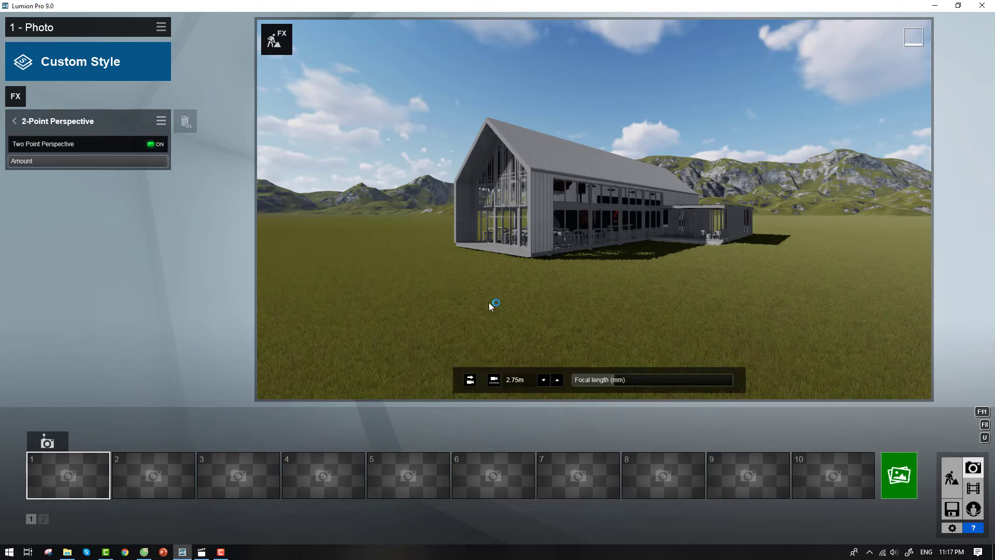
- Back in Build mode, try moving the building, then undo the move
{"action": "left_click", "coordinate": [951, 476]}
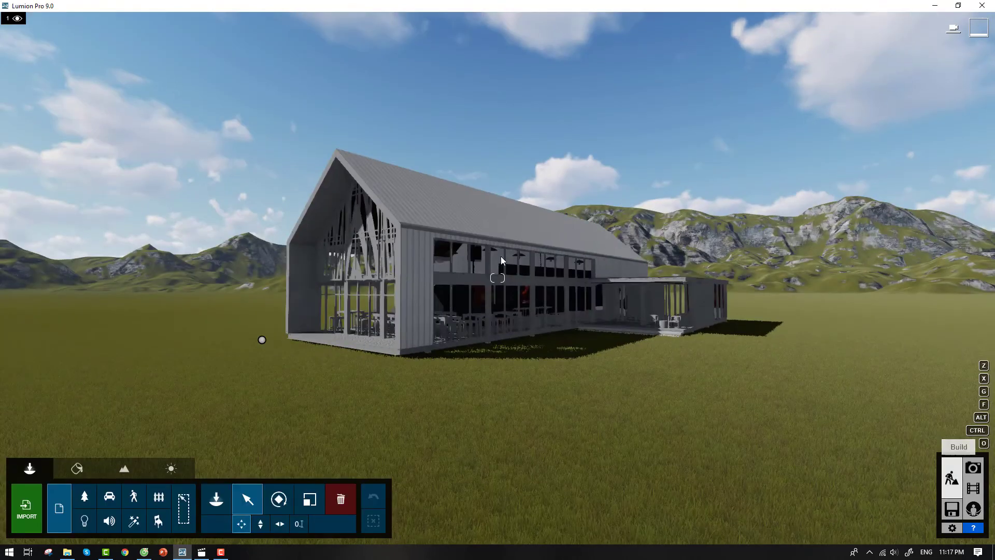
{"action": "left_click", "coordinate": [410, 210]}
{"action": "left_click_drag", "start_coordinate": [410, 206], "coordinate": [299, 324]}
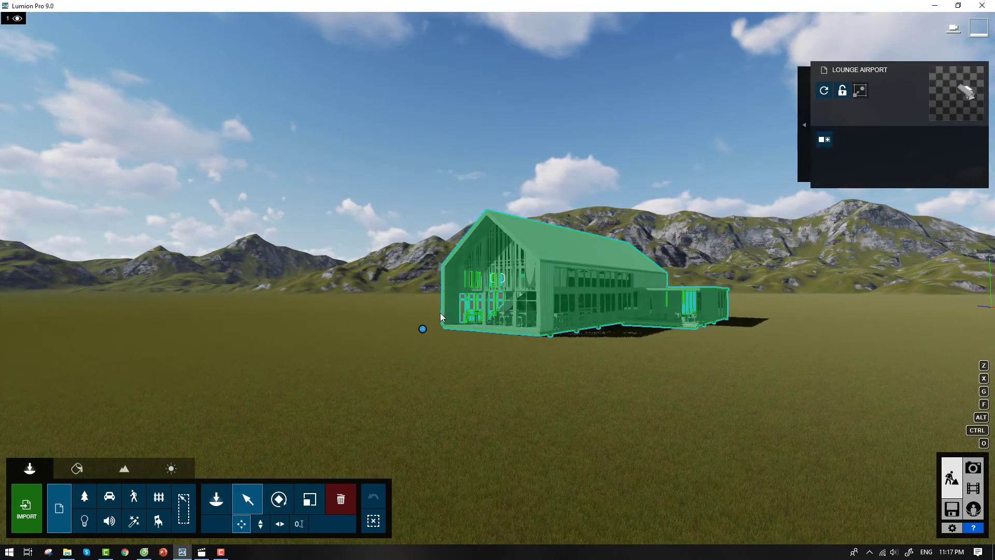
{"action": "left_click", "coordinate": [373, 497]}
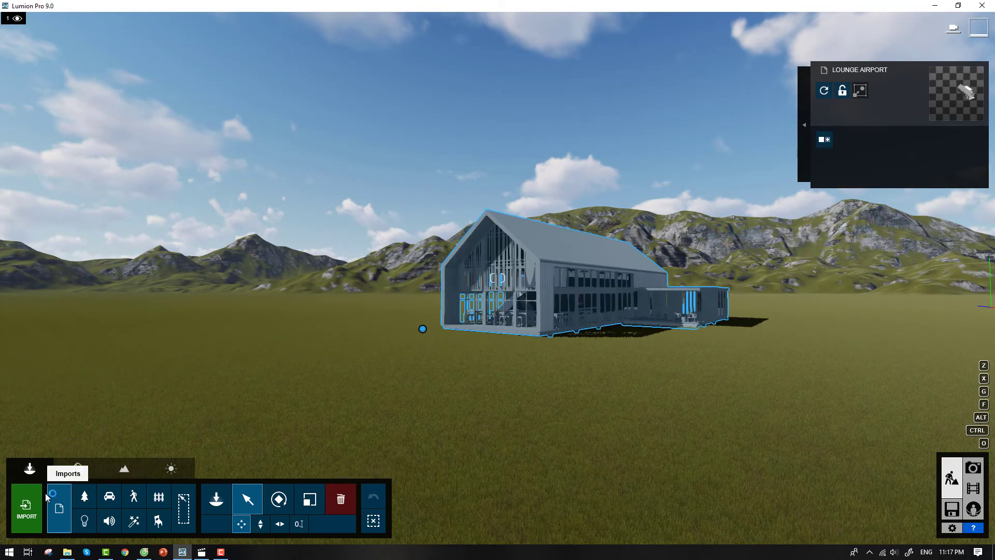
- Make the roof and wall material a white Standard material
{"action": "left_click", "coordinate": [76, 468]}
{"action": "scroll", "coordinate": [539, 245], "scroll_direction": "up", "scroll_amount": 5}
{"action": "scroll", "coordinate": [567, 228], "scroll_direction": "up", "scroll_amount": 5}
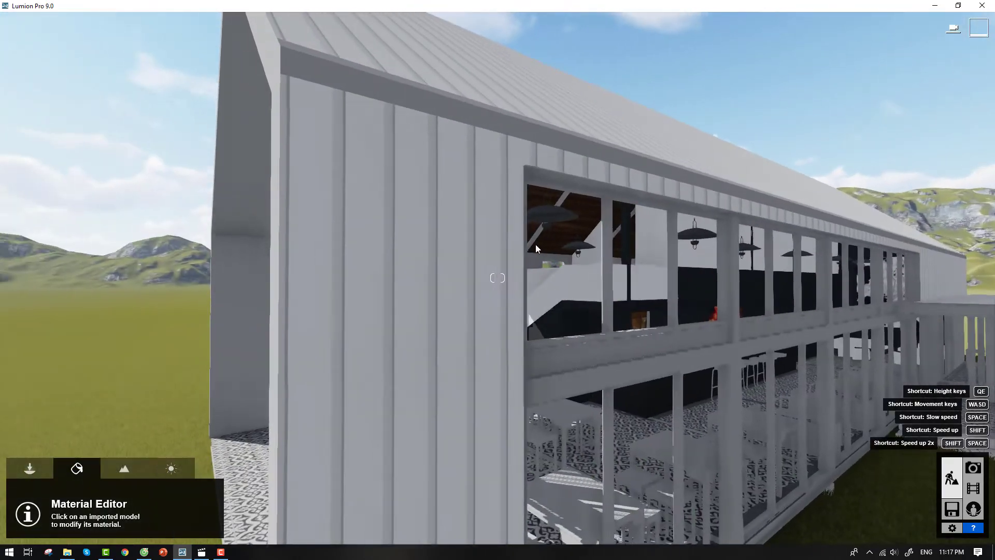
{"action": "left_click", "coordinate": [435, 104]}
{"action": "left_click", "coordinate": [37, 336]}
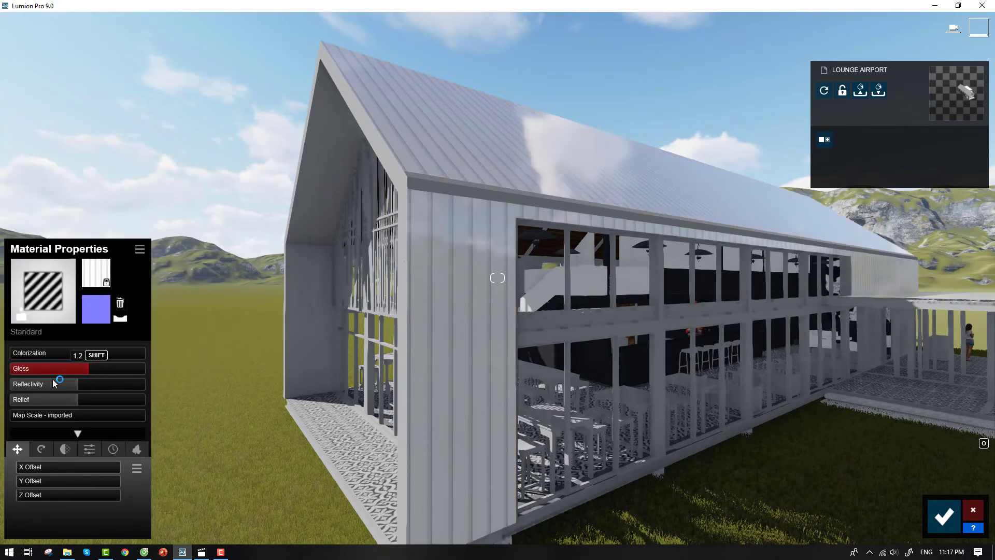
{"action": "left_click", "coordinate": [104, 353]}
{"action": "mouse_move", "coordinate": [232, 373]}
{"action": "left_mouse_down"}
{"action": "mouse_move", "coordinate": [231, 388]}
{"action": "mouse_move", "coordinate": [231, 331]}
{"action": "left_mouse_up"}
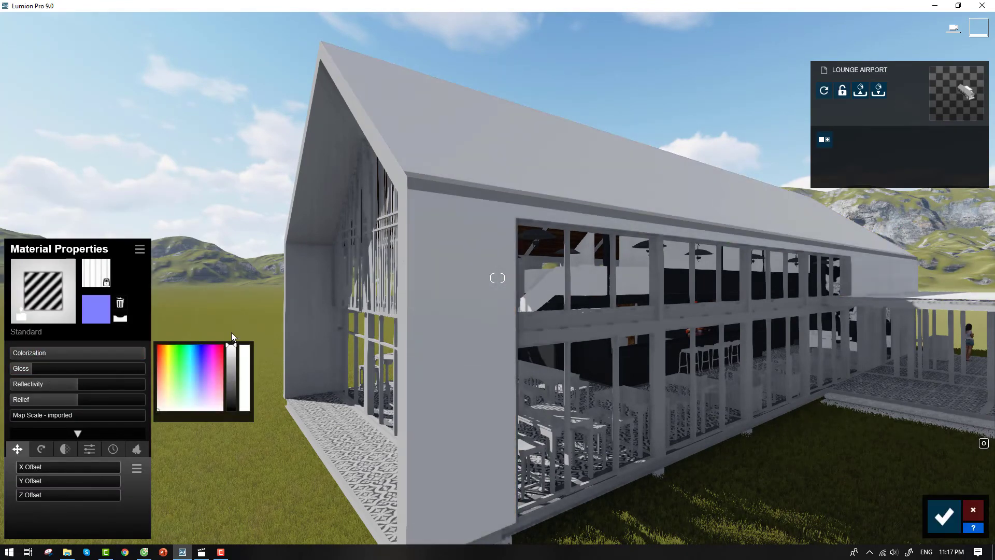
{"action": "left_click", "coordinate": [78, 368]}
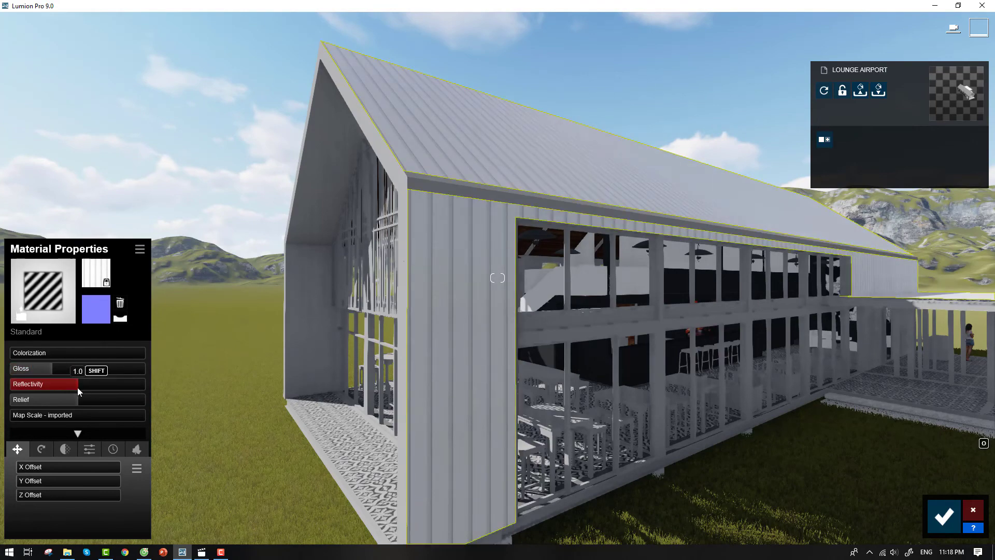
- Raise the cladding material's reflectivity and give it a small amount of relief
{"action": "mouse_move", "coordinate": [76, 387]}
{"action": "left_mouse_down"}
{"action": "mouse_move", "coordinate": [91, 390]}
{"action": "mouse_move", "coordinate": [70, 399]}
{"action": "left_mouse_up"}
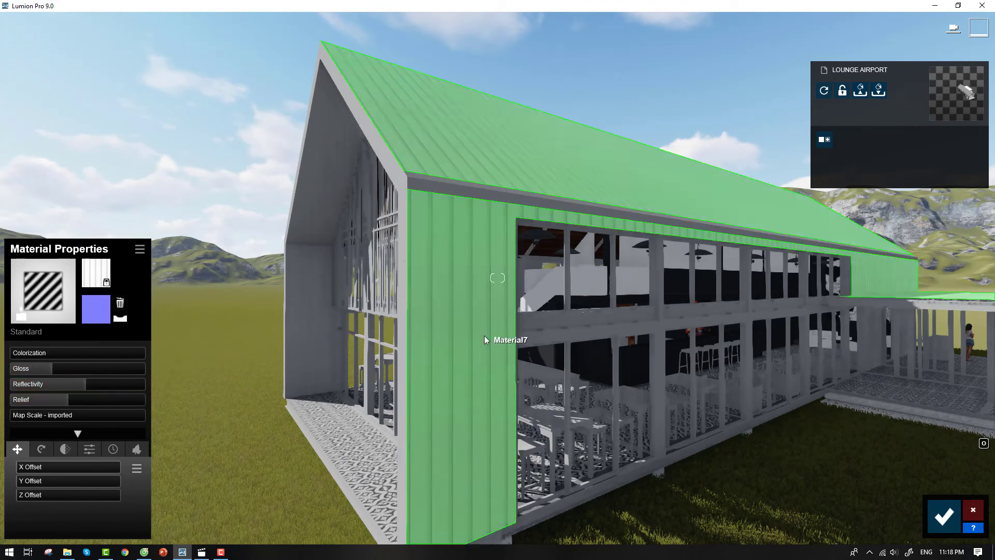
{"action": "right_click_drag", "start_coordinate": [484, 334], "coordinate": [484, 321]}
{"action": "key", "text": "w"}
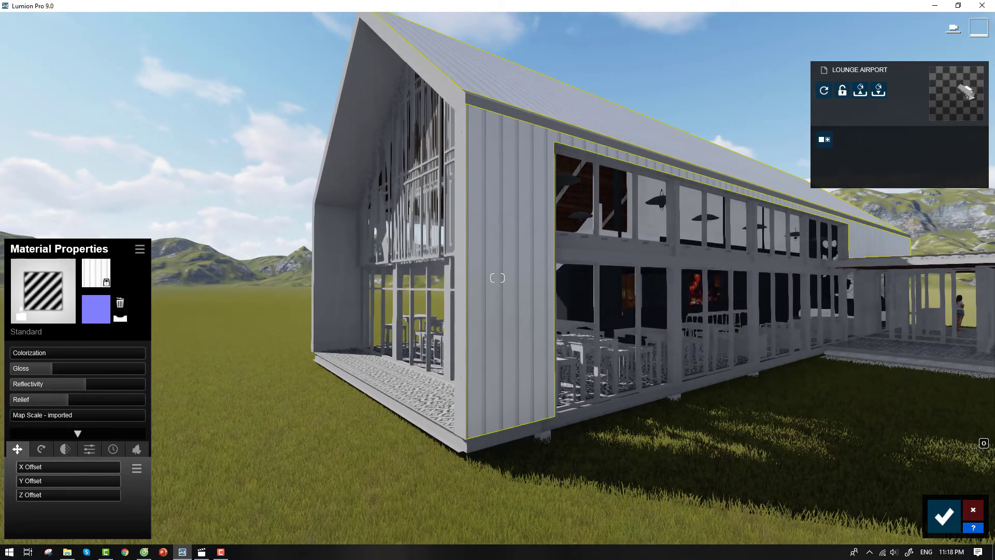
{"action": "left_click", "coordinate": [125, 450]}
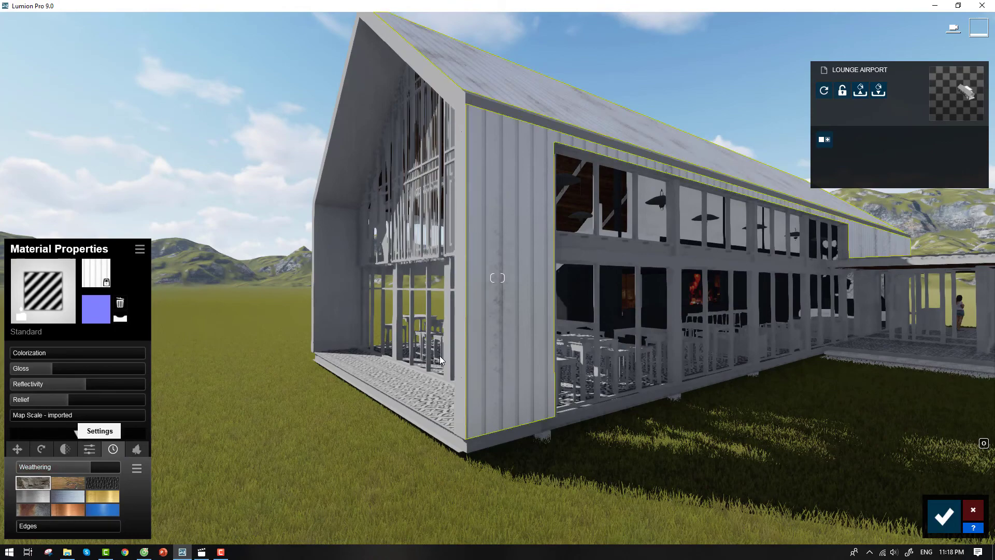
{"action": "right_click_drag", "start_coordinate": [440, 355], "coordinate": [546, 335]}
{"action": "key", "text": "s"}
- Apply light Iron weathering (0.2) to the cladding material
{"action": "left_click", "coordinate": [81, 468]}
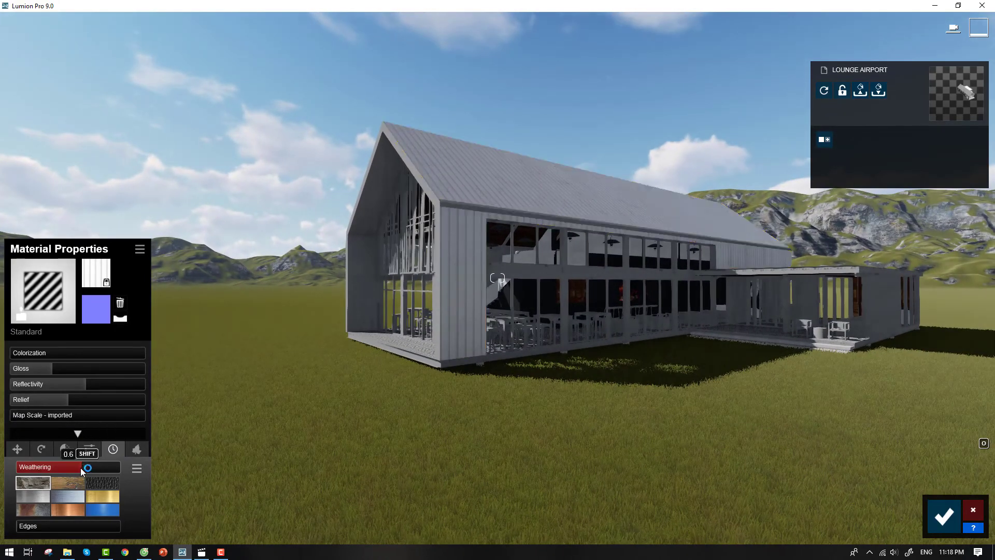
{"action": "left_click", "coordinate": [38, 501]}
{"action": "left_click_drag", "start_coordinate": [58, 466], "coordinate": [36, 465]}
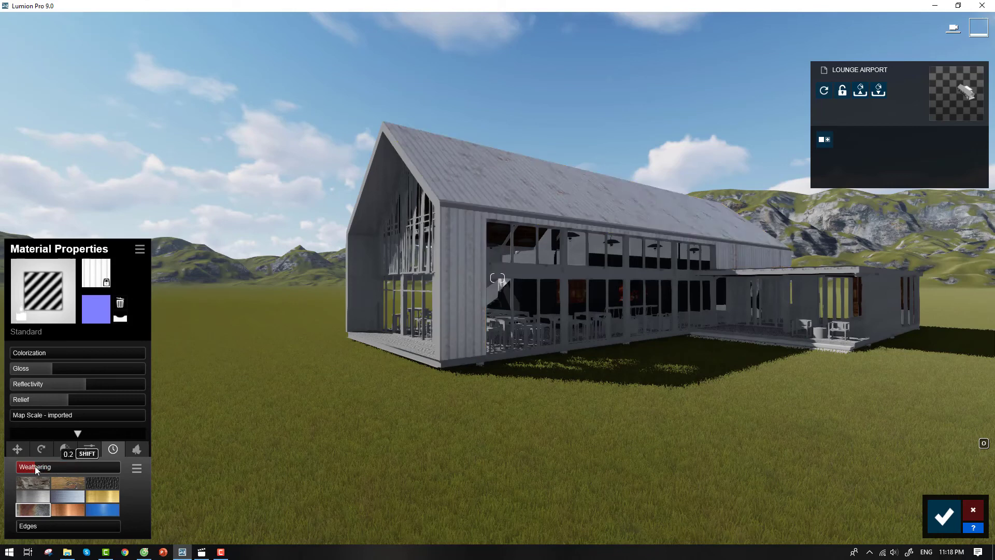
{"action": "left_click", "coordinate": [454, 204]}
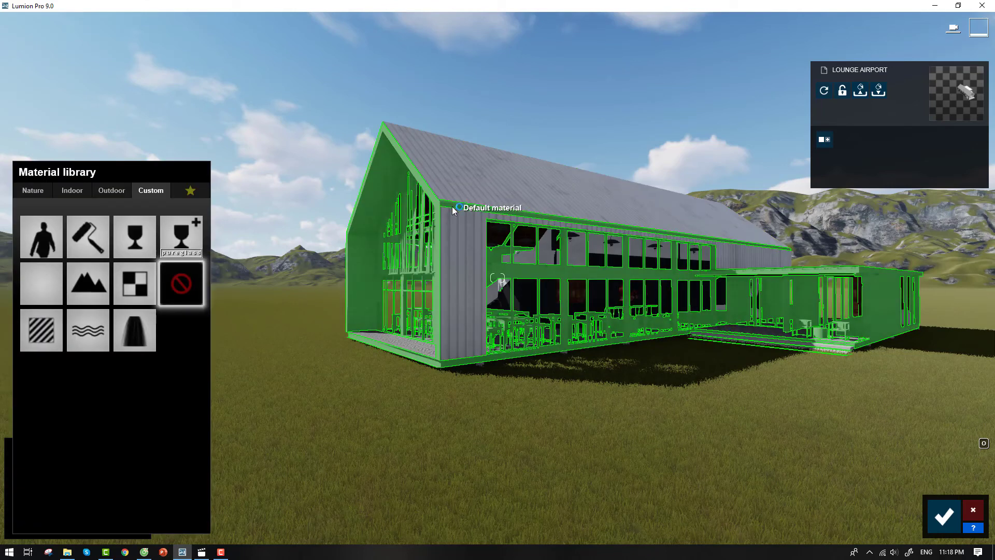
- Make the default material a darker Standard material with reflectivity near zero
{"action": "left_click", "coordinate": [52, 334]}
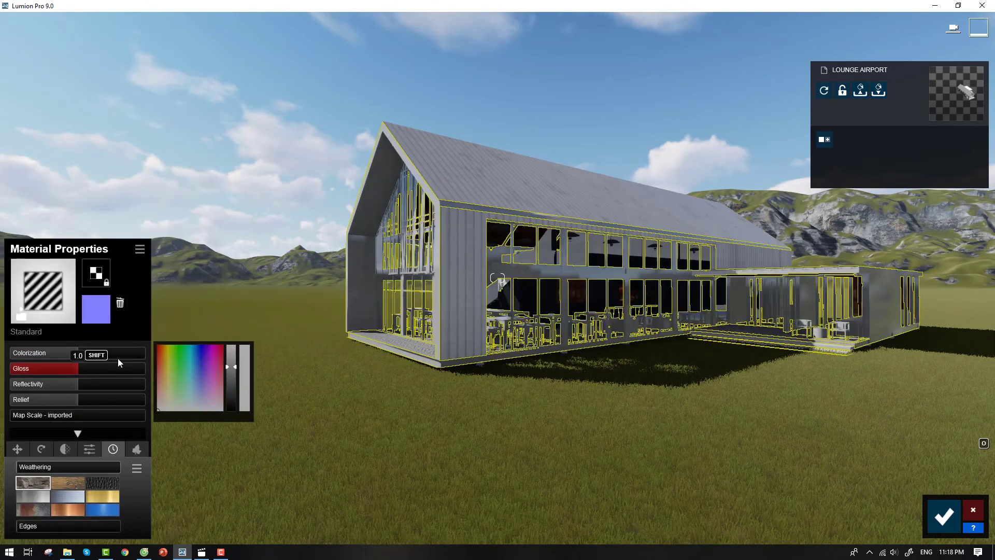
{"action": "left_click", "coordinate": [232, 375]}
{"action": "left_click_drag", "start_coordinate": [233, 377], "coordinate": [232, 381]}
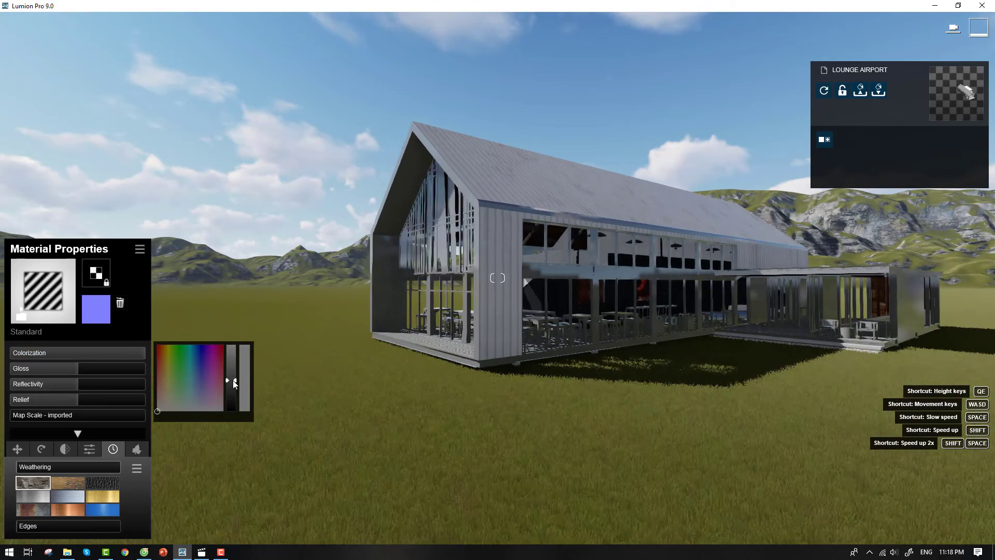
{"action": "right_click_drag", "start_coordinate": [232, 381], "coordinate": [249, 386]}
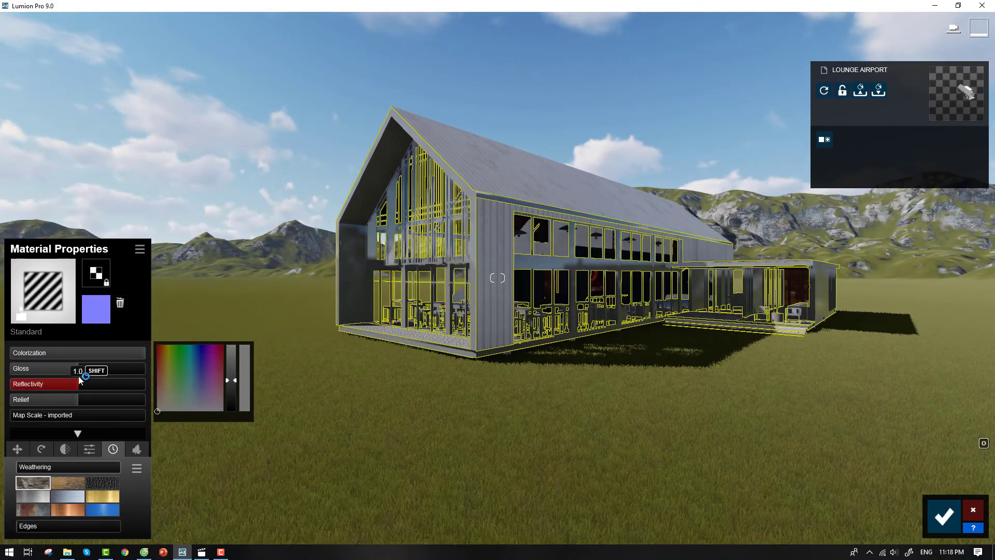
{"action": "left_click_drag", "start_coordinate": [78, 378], "coordinate": [26, 381]}
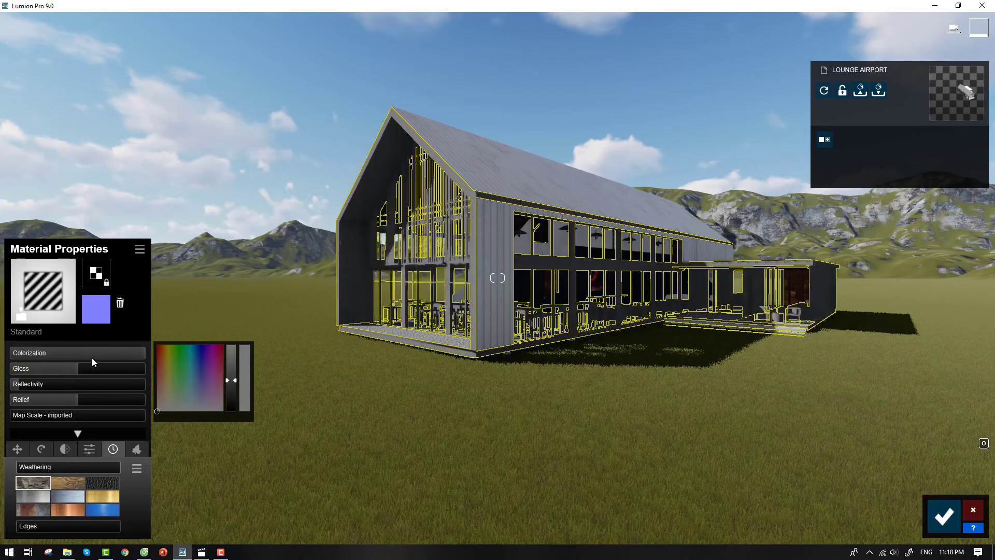
{"action": "left_click_drag", "start_coordinate": [232, 402], "coordinate": [229, 393]}
{"action": "right_click_drag", "start_coordinate": [229, 393], "coordinate": [575, 329]}
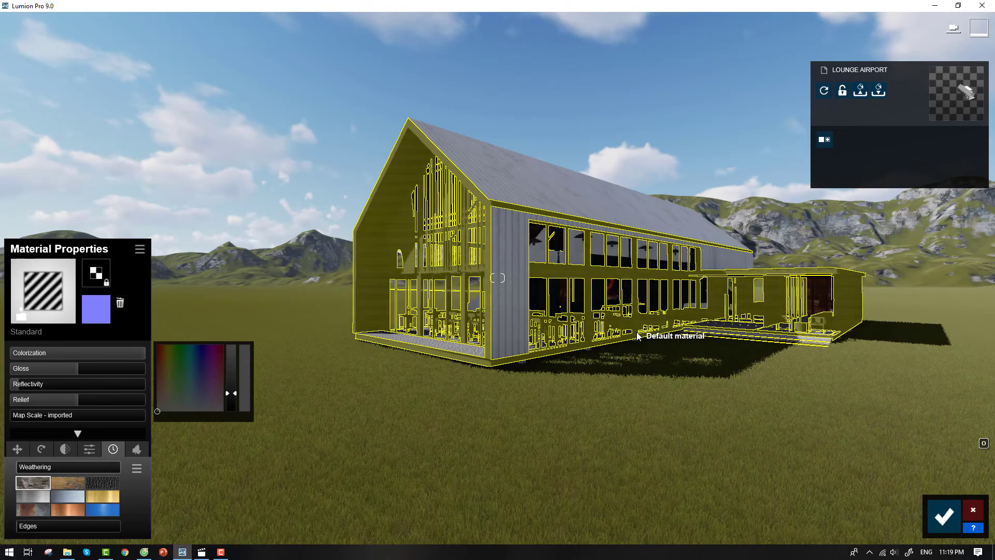
- Zoom the view in toward the building's interior
{"action": "scroll", "coordinate": [599, 354], "scroll_direction": "up", "scroll_amount": 2}
{"action": "scroll", "coordinate": [489, 363], "scroll_direction": "up", "scroll_amount": 3}
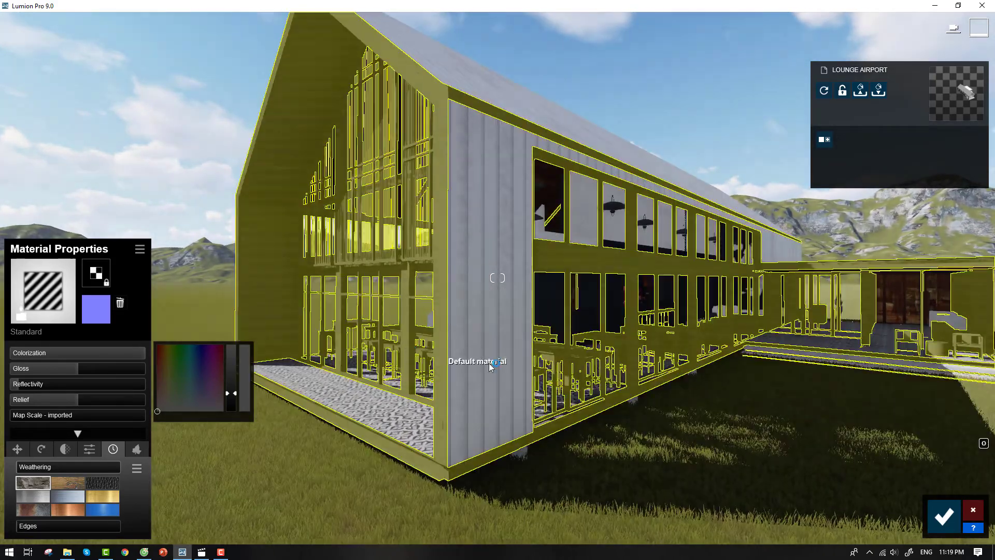
{"action": "scroll", "coordinate": [489, 363], "scroll_direction": "up", "scroll_amount": 3}
{"action": "scroll", "coordinate": [489, 362], "scroll_direction": "up", "scroll_amount": 3}
{"action": "scroll", "coordinate": [470, 248], "scroll_direction": "up", "scroll_amount": 3}
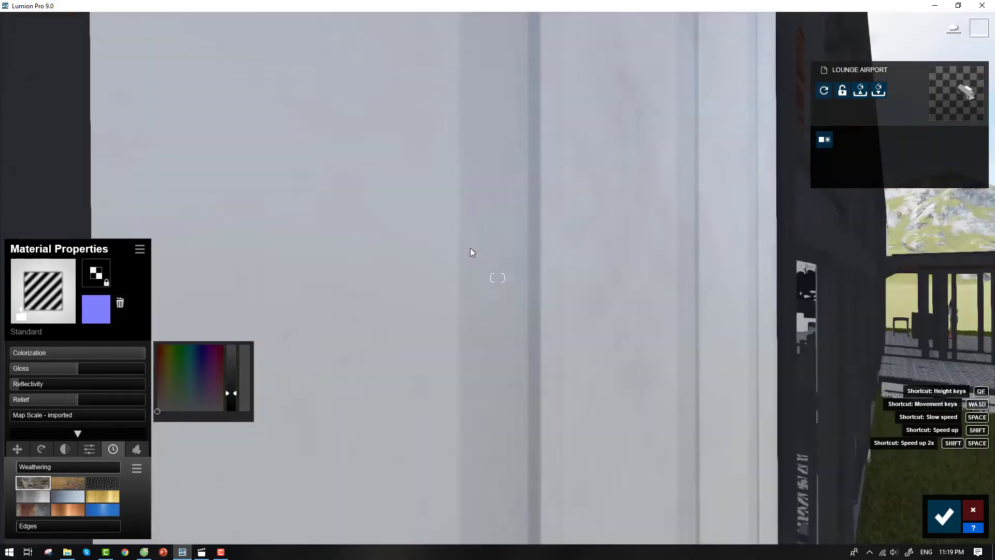
{"action": "scroll", "coordinate": [470, 253], "scroll_direction": "down", "scroll_amount": 5}
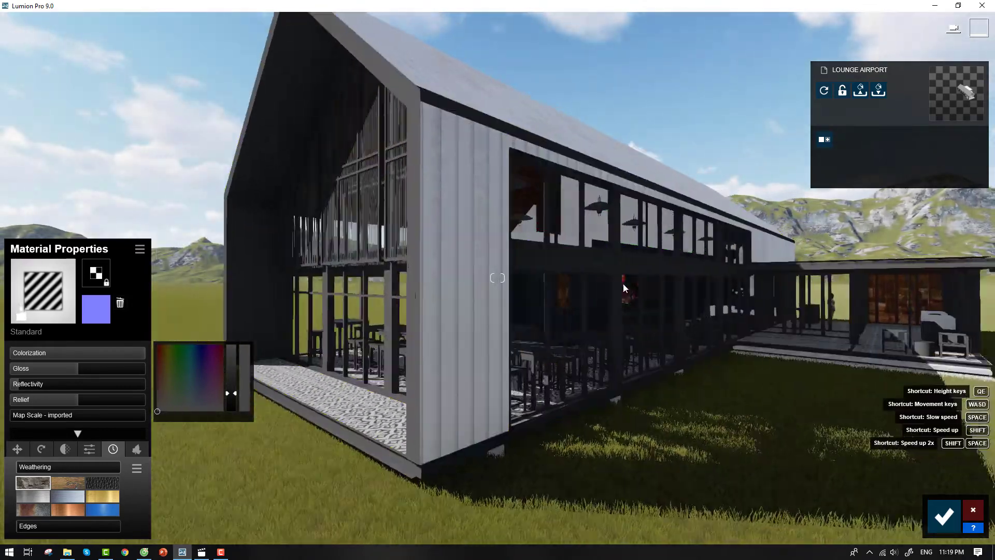
{"action": "scroll", "coordinate": [623, 289], "scroll_direction": "up", "scroll_amount": 3}
{"action": "scroll", "coordinate": [621, 248], "scroll_direction": "up", "scroll_amount": 3}
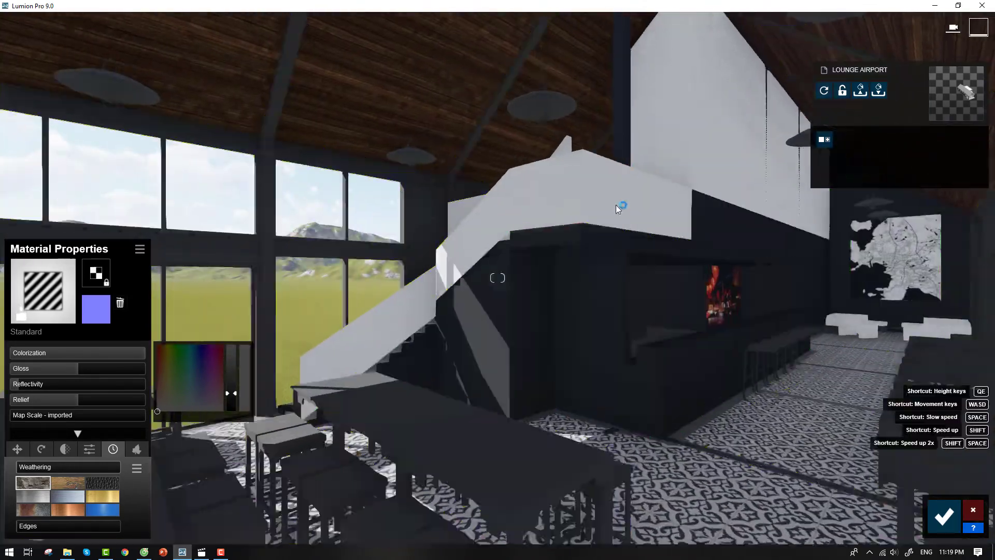
- Give the lamp shades a Standard material with reduced shine
{"action": "right_click_drag", "start_coordinate": [618, 208], "coordinate": [466, 213]}
{"action": "left_click", "coordinate": [466, 213]}
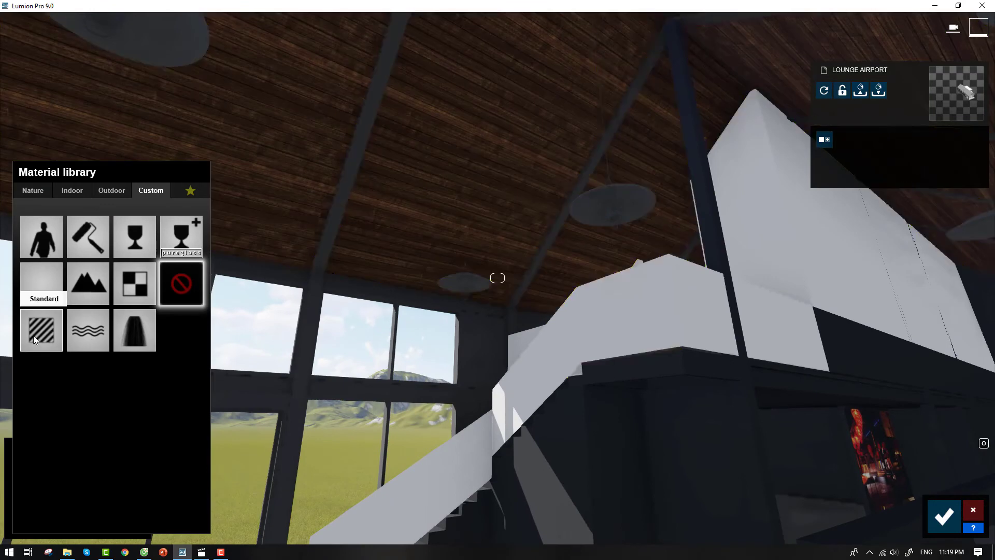
{"action": "left_click", "coordinate": [33, 334]}
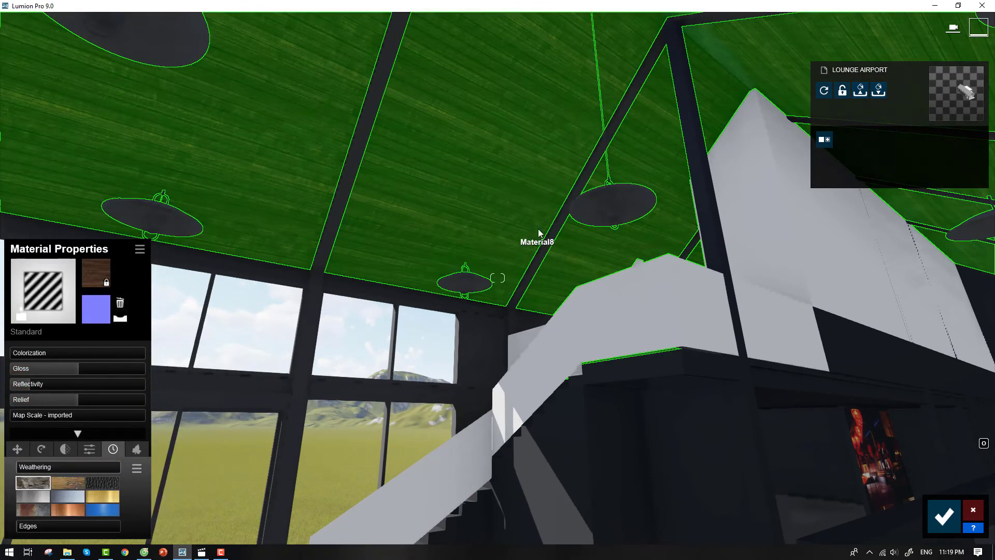
{"action": "left_click", "coordinate": [611, 203]}
{"action": "left_click", "coordinate": [42, 327]}
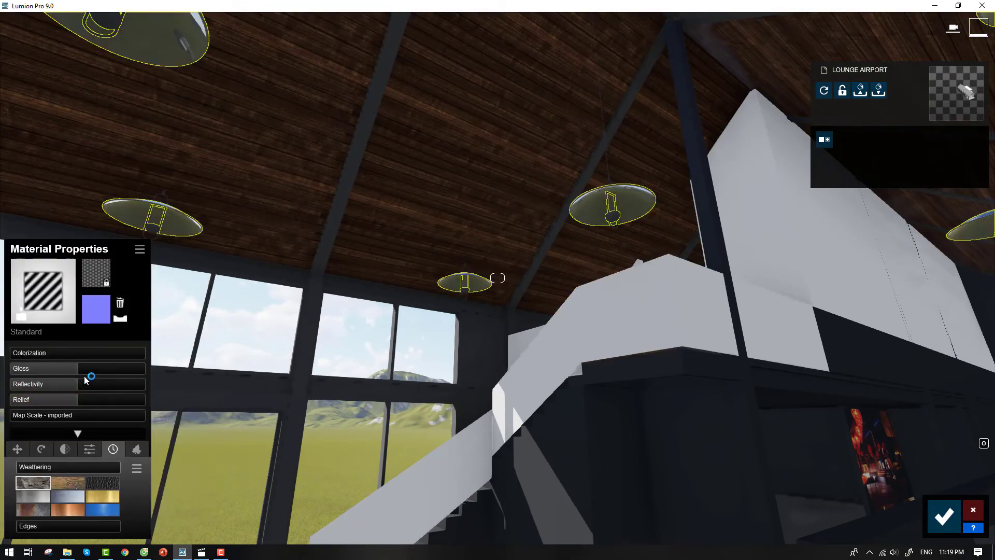
{"action": "left_click_drag", "start_coordinate": [63, 386], "coordinate": [26, 386]}
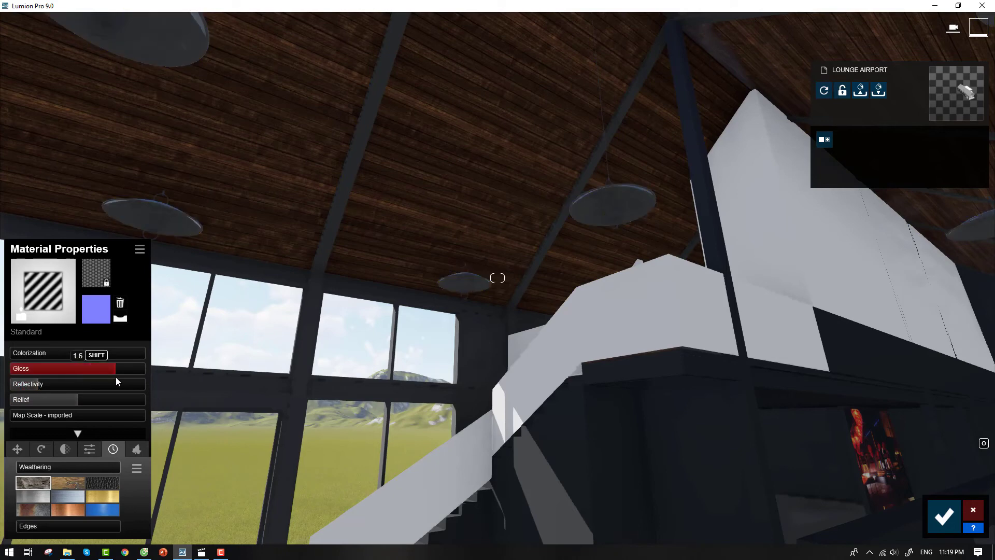
- Make the staircase walls Indoor Interior Glass 001 with reflectivity near zero
{"action": "right_click_drag", "start_coordinate": [244, 344], "coordinate": [289, 333]}
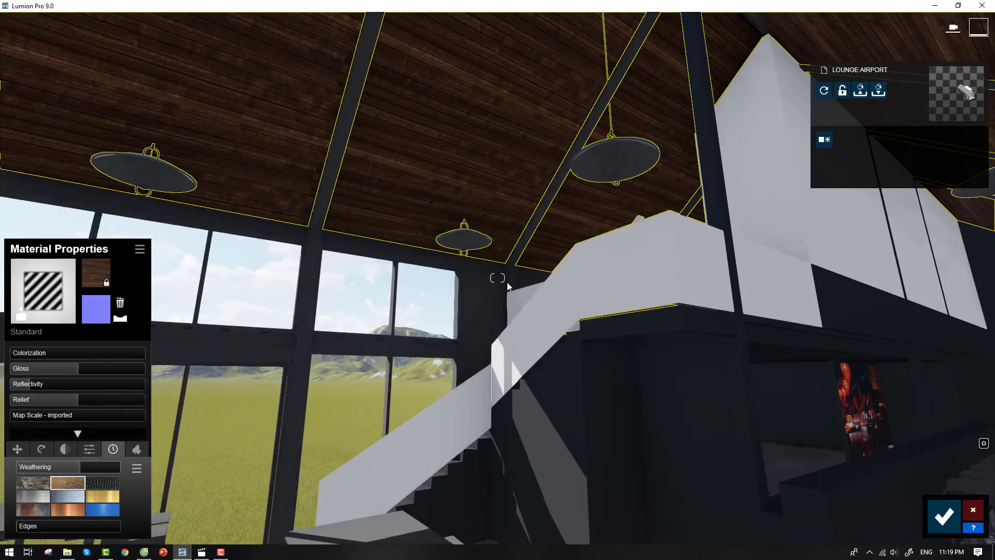
{"action": "mouse_move", "coordinate": [53, 467]}
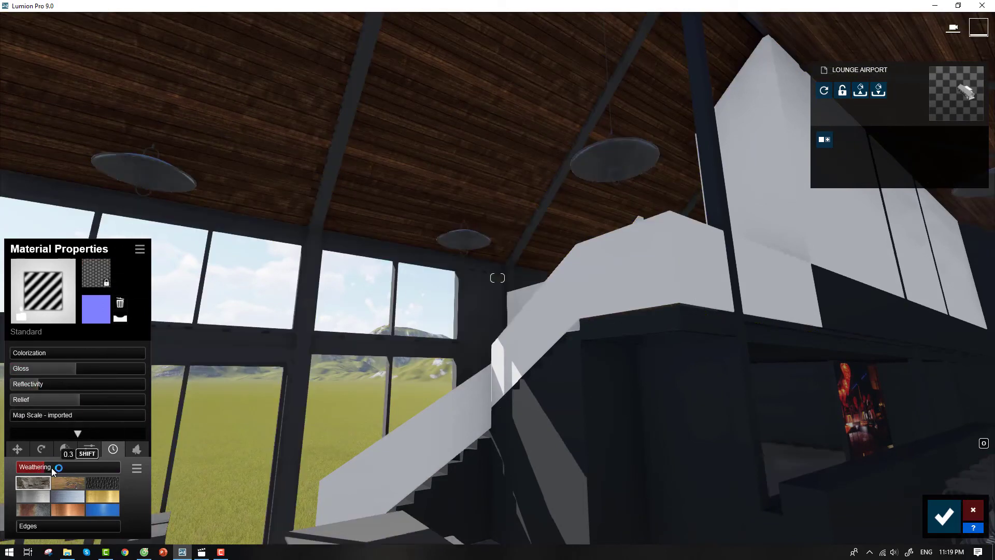
{"action": "left_click", "coordinate": [654, 276]}
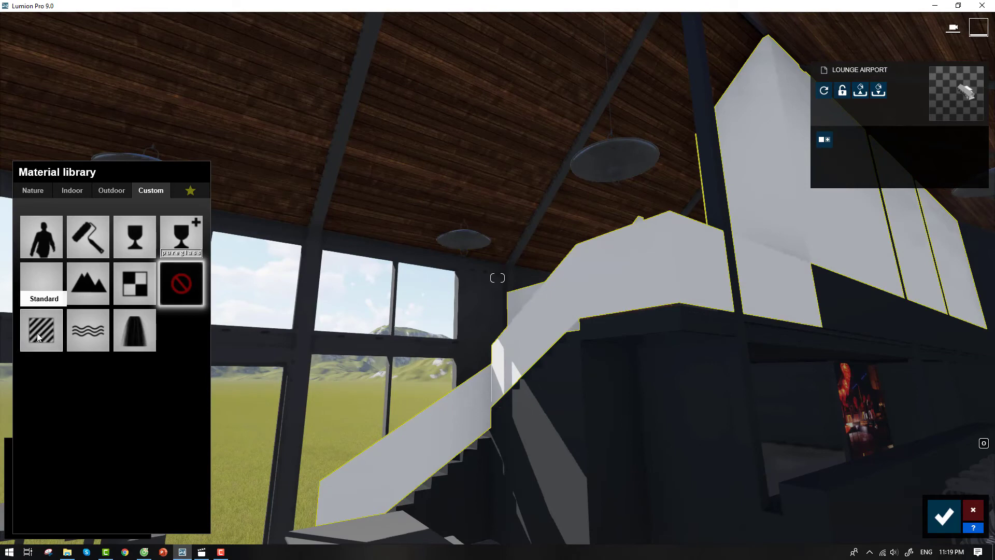
{"action": "left_click", "coordinate": [77, 192]}
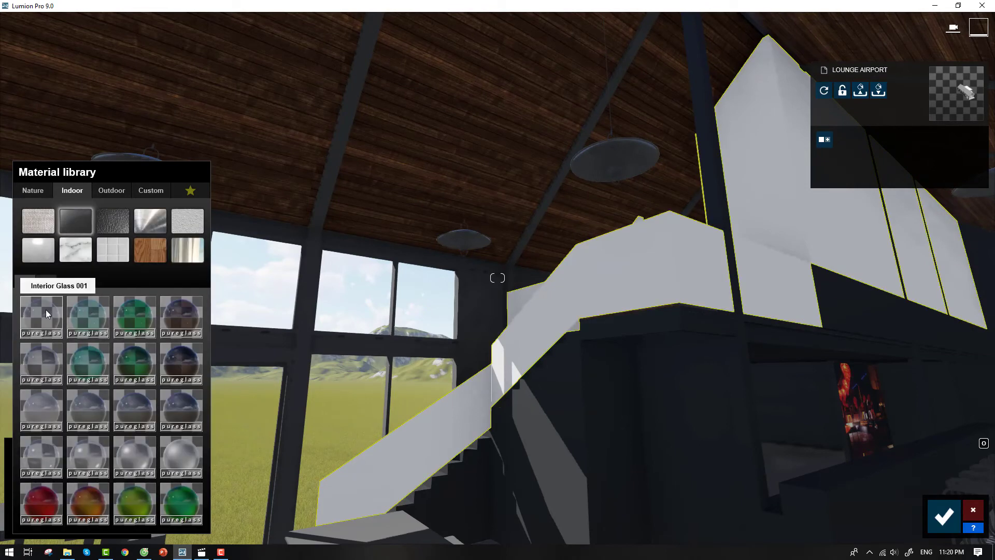
{"action": "left_click", "coordinate": [46, 309]}
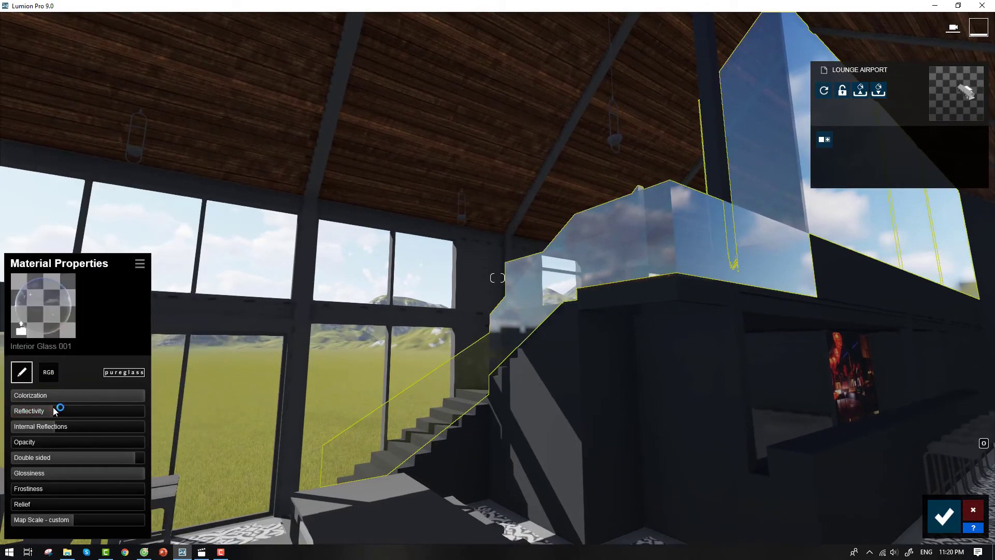
{"action": "left_click_drag", "start_coordinate": [54, 411], "coordinate": [30, 412]}
{"action": "right_click_drag", "start_coordinate": [29, 413], "coordinate": [648, 430]}
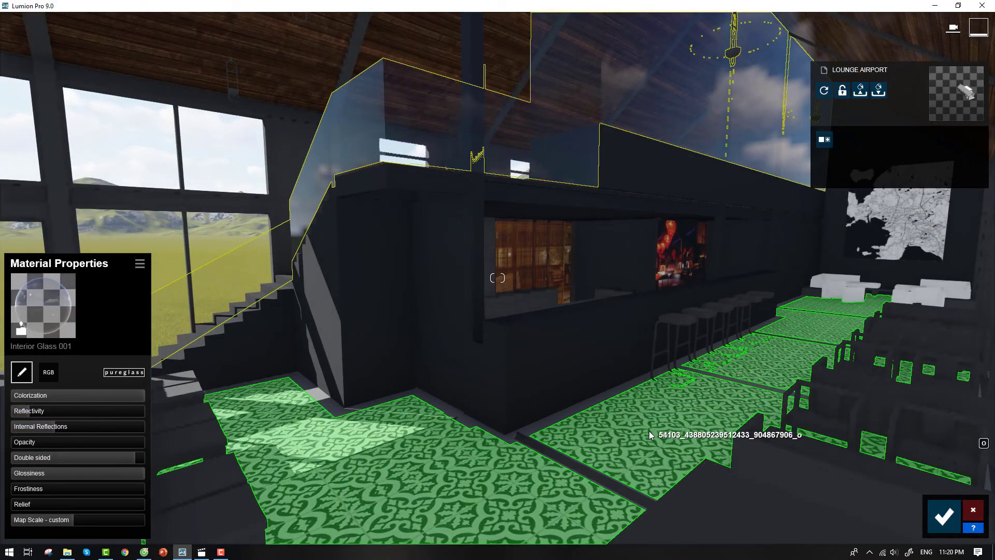
- Increase the weathering on the patterned floor tiles' Standard material
{"action": "left_click", "coordinate": [649, 432]}
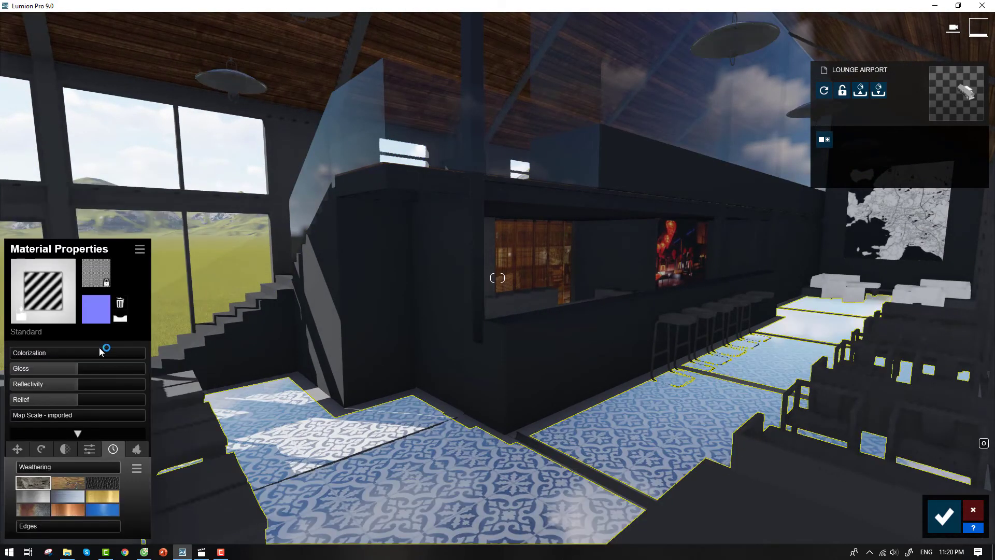
{"action": "left_click_drag", "start_coordinate": [35, 386], "coordinate": [38, 387]}
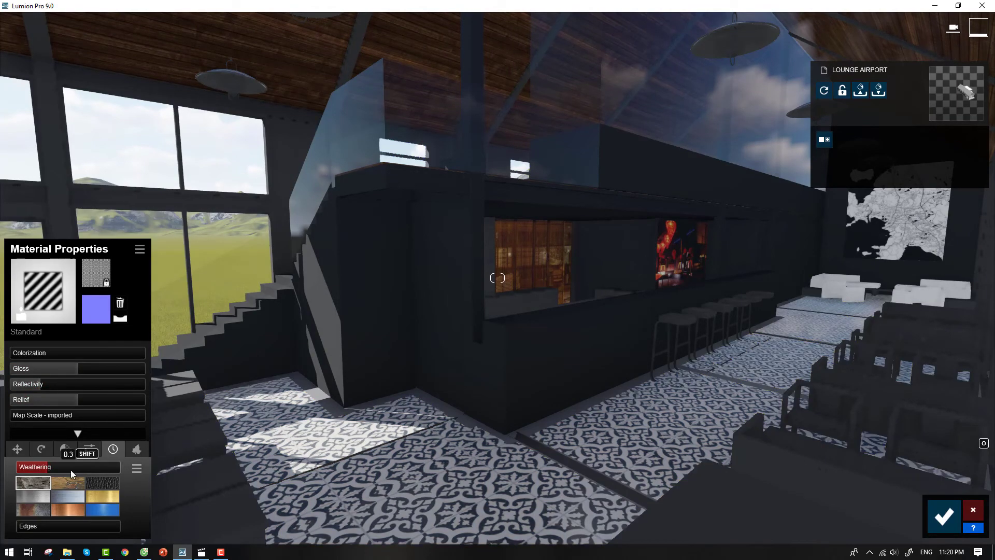
{"action": "left_click_drag", "start_coordinate": [70, 470], "coordinate": [88, 475]}
{"action": "right_click_drag", "start_coordinate": [83, 455], "coordinate": [104, 451]}
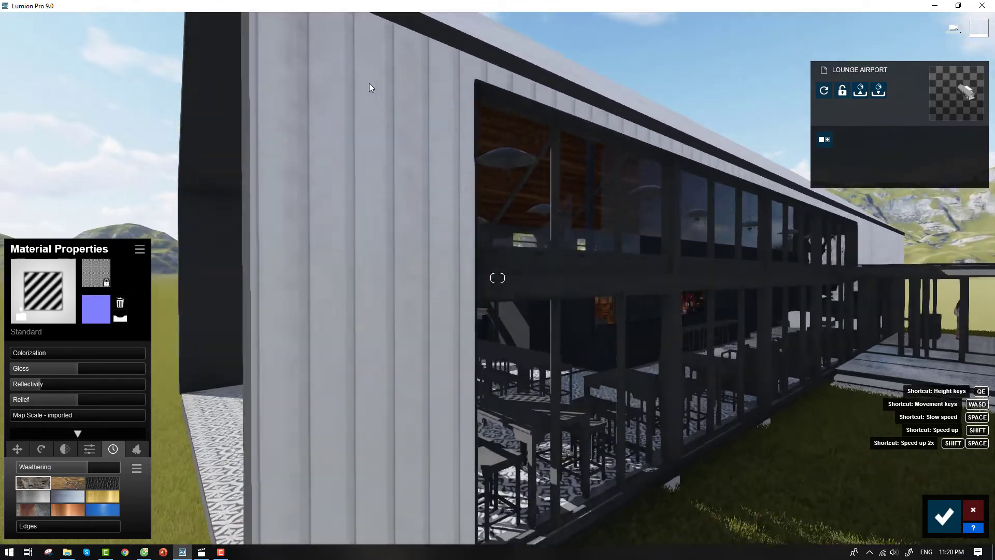
- Set the building material's weathering to 0.6 and accept the material edits
{"action": "left_click_drag", "start_coordinate": [33, 468], "coordinate": [108, 471]}
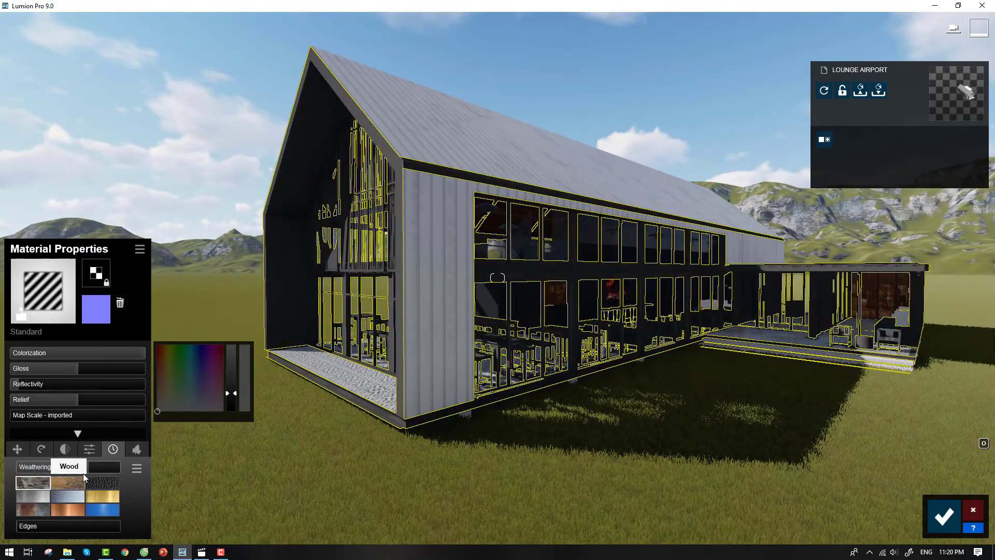
{"action": "left_click", "coordinate": [64, 467]}
{"action": "left_click", "coordinate": [78, 467]}
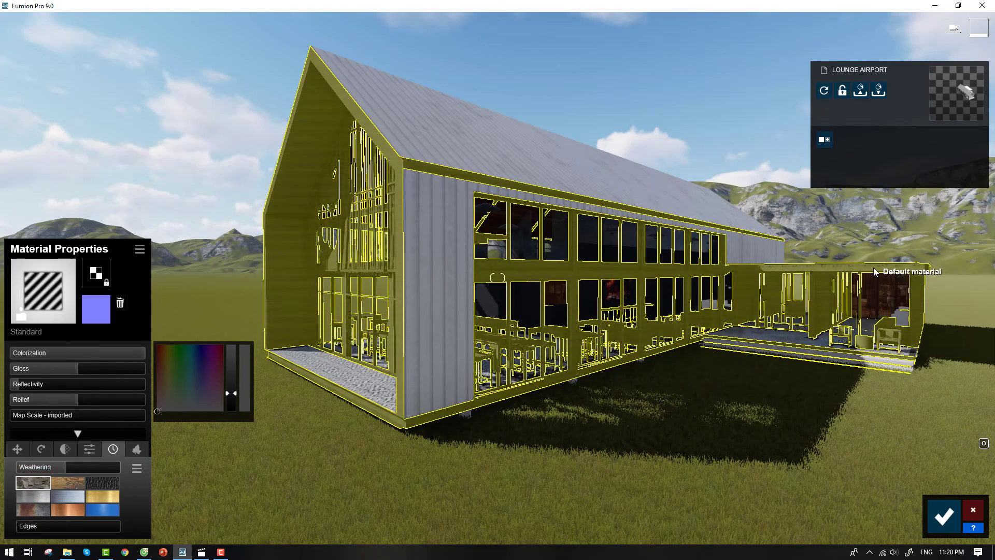
{"action": "scroll", "coordinate": [635, 428], "scroll_direction": "down", "scroll_amount": 5}
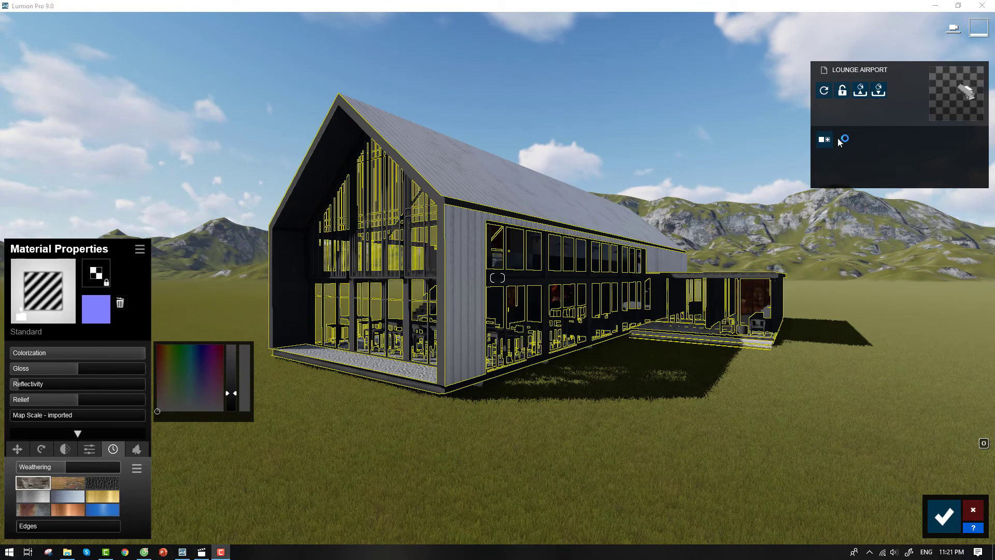
{"action": "left_click", "coordinate": [943, 516]}
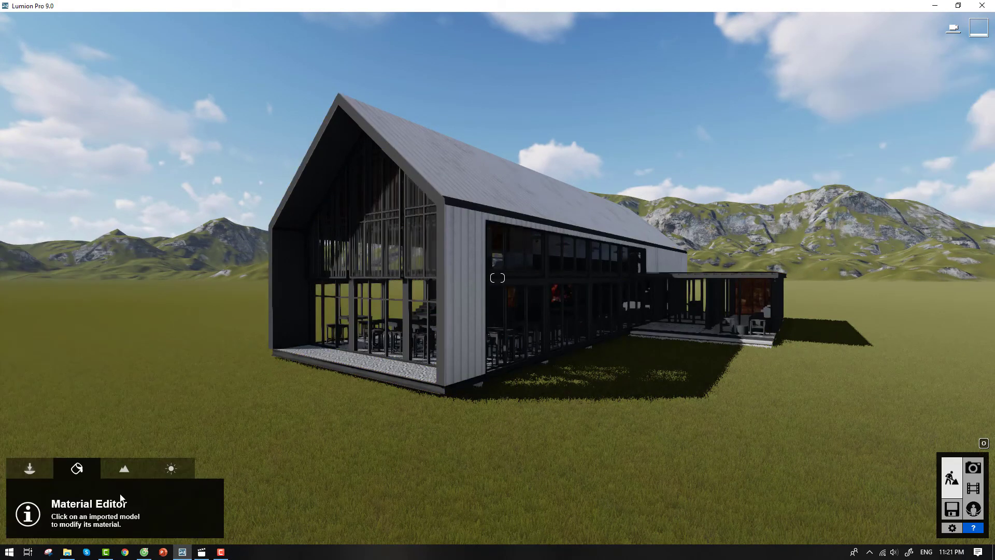
- Apply the snowy landscape preset via Landscape Paint and reframe the building
{"action": "left_click", "coordinate": [124, 468]}
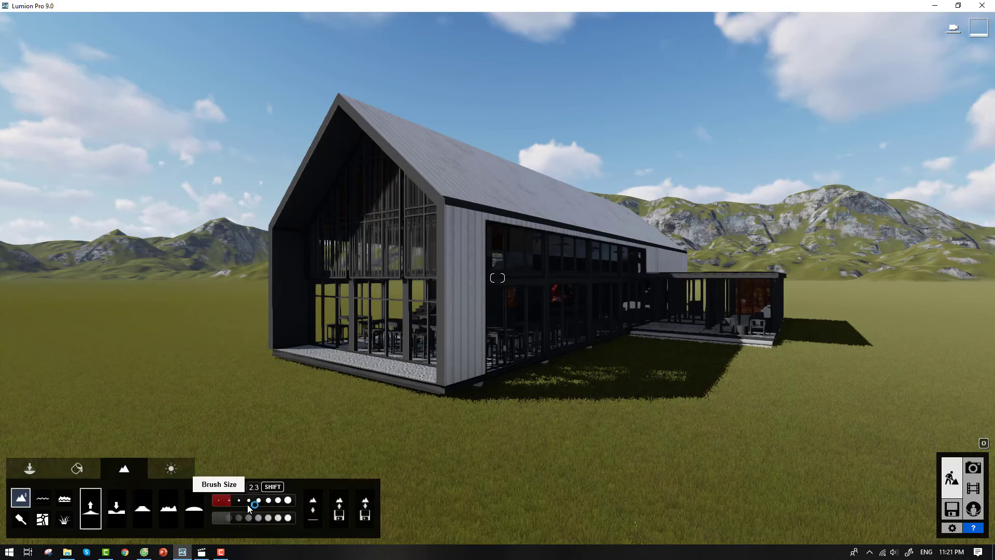
{"action": "left_click", "coordinate": [20, 514]}
{"action": "left_click", "coordinate": [331, 508]}
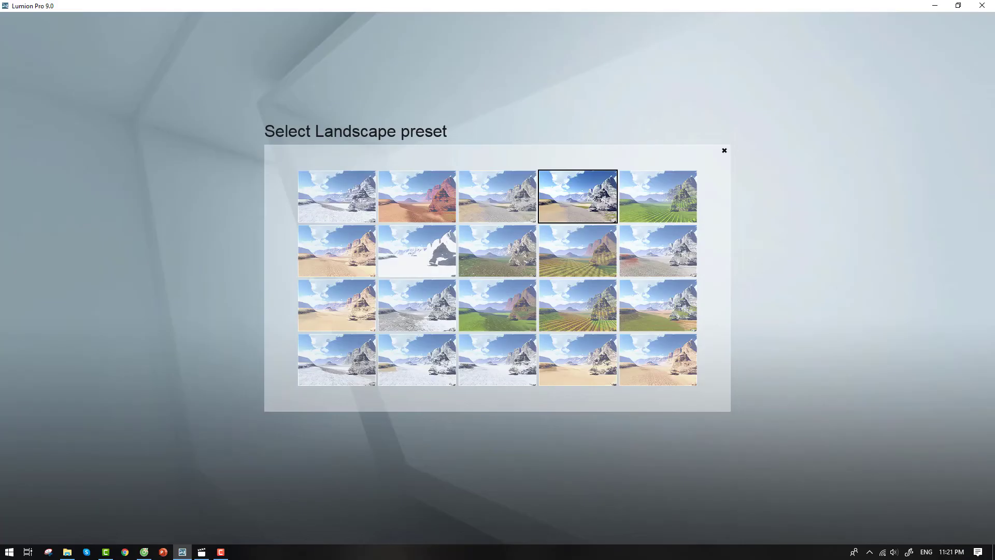
{"action": "left_click", "coordinate": [498, 351]}
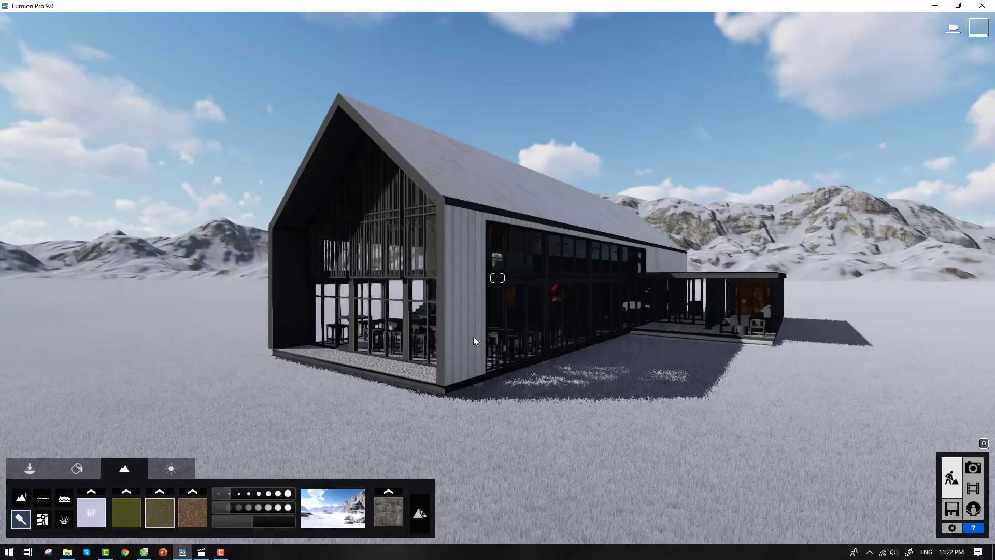
{"action": "scroll", "coordinate": [441, 282], "scroll_direction": "up", "scroll_amount": 2}
{"action": "scroll", "coordinate": [482, 309], "scroll_direction": "down", "scroll_amount": 2}
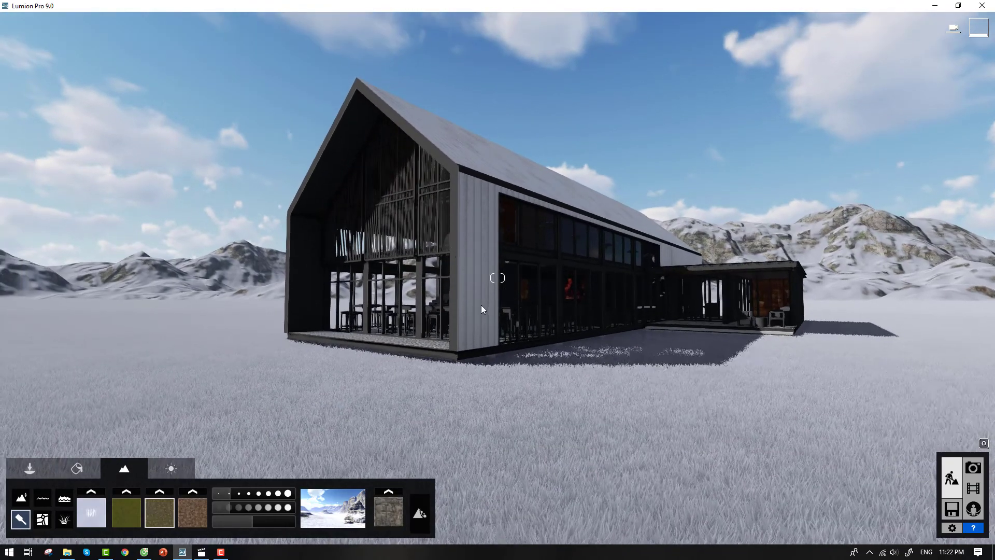
{"action": "scroll", "coordinate": [481, 306], "scroll_direction": "up", "scroll_amount": 2}
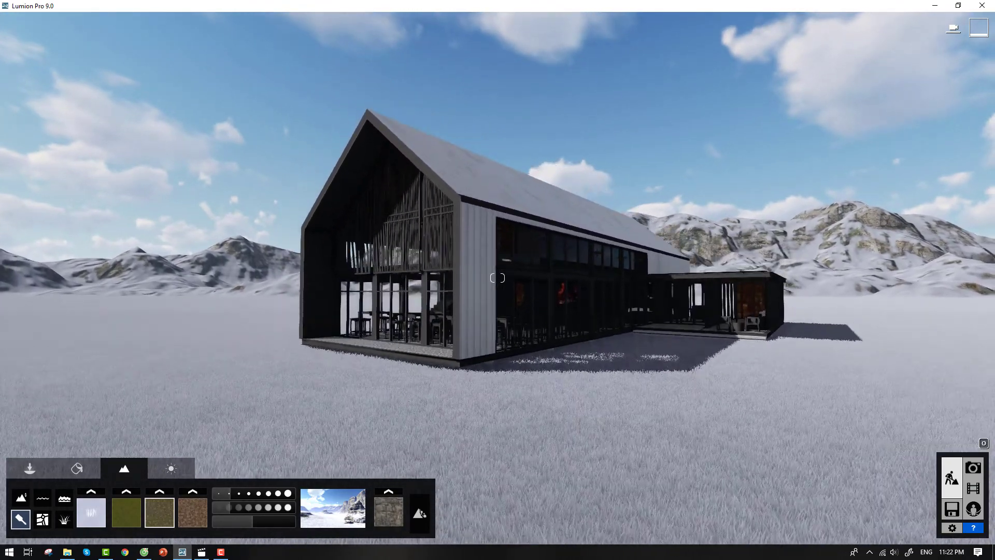
{"action": "mouse_move", "coordinate": [497, 277]}
{"action": "right_mouse_down"}
{"action": "mouse_move", "coordinate": [523, 278]}
{"action": "mouse_move", "coordinate": [510, 271]}
{"action": "right_mouse_up"}
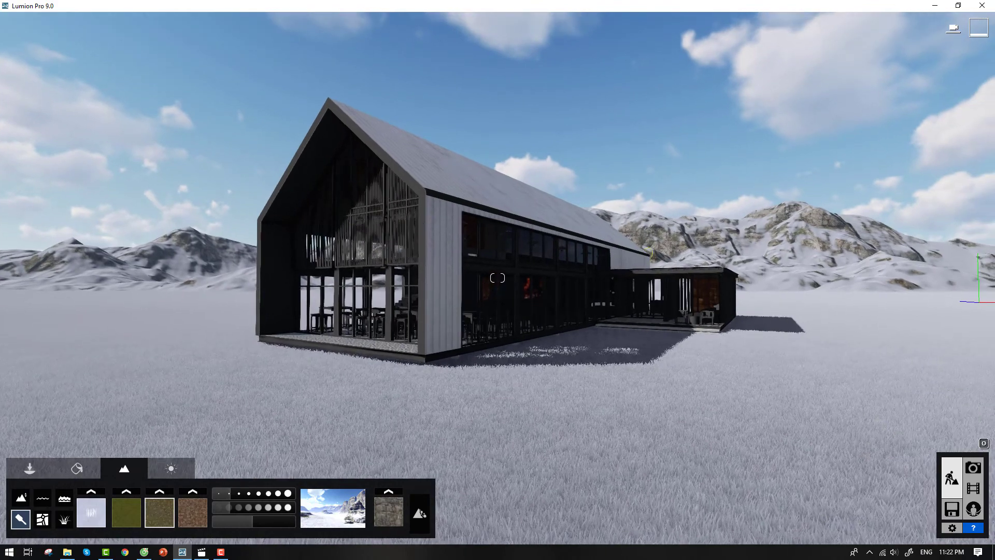
- Apply the Overcast style in Photo mode and capture the view as photo 1
{"action": "left_click", "coordinate": [971, 469]}
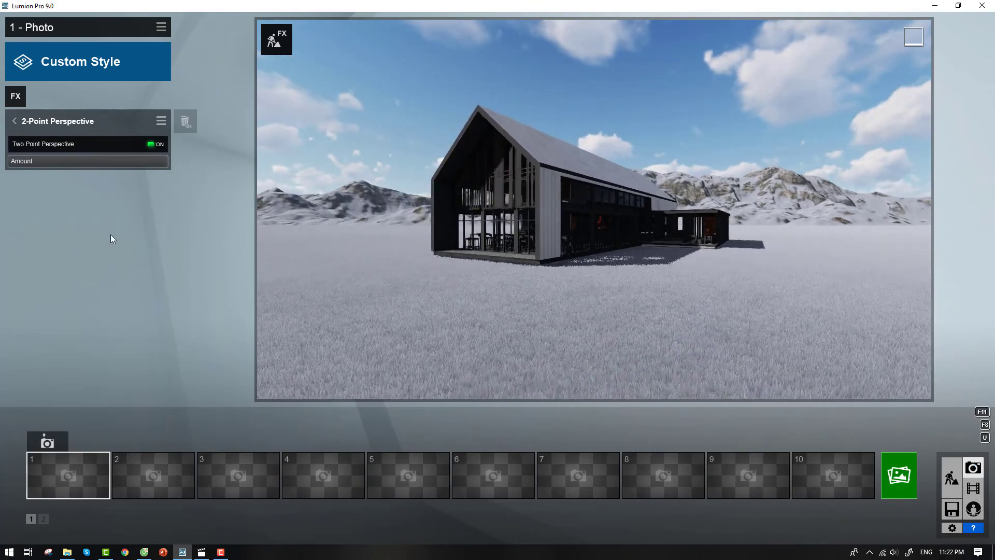
{"action": "left_click", "coordinate": [78, 61]}
{"action": "left_click", "coordinate": [319, 356]}
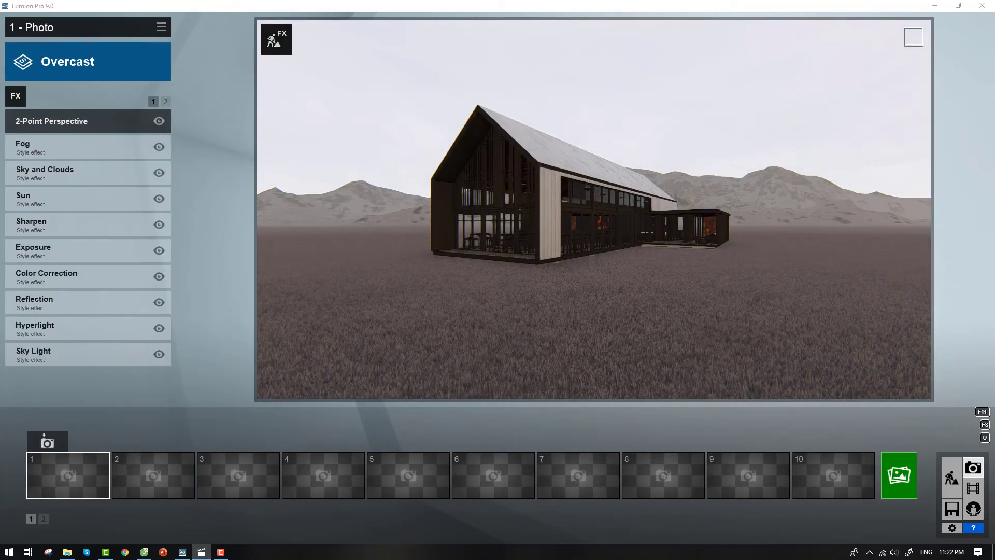
{"action": "left_click", "coordinate": [47, 442]}
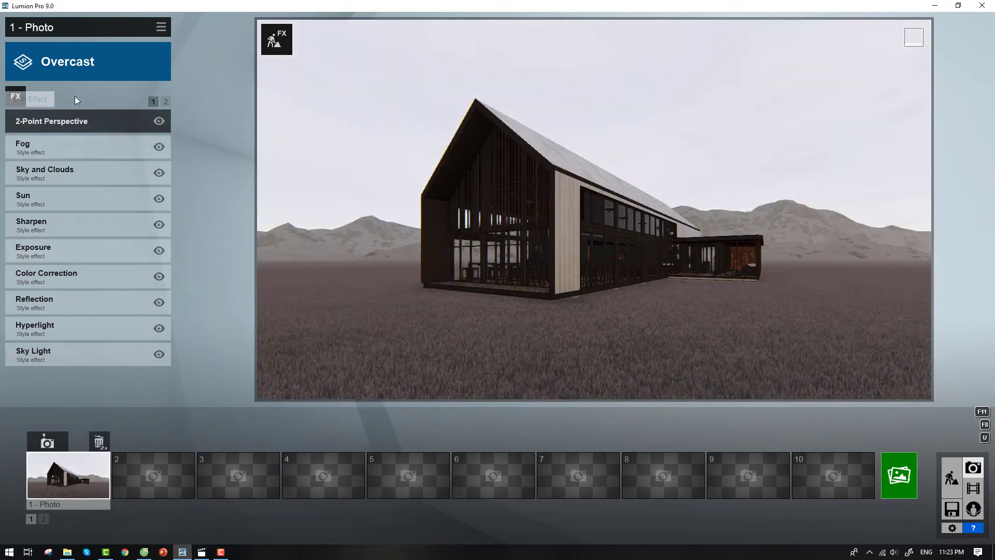
- Add a Real Skies effect using the third Overcast sky
{"action": "left_click", "coordinate": [20, 101]}
{"action": "left_click", "coordinate": [387, 95]}
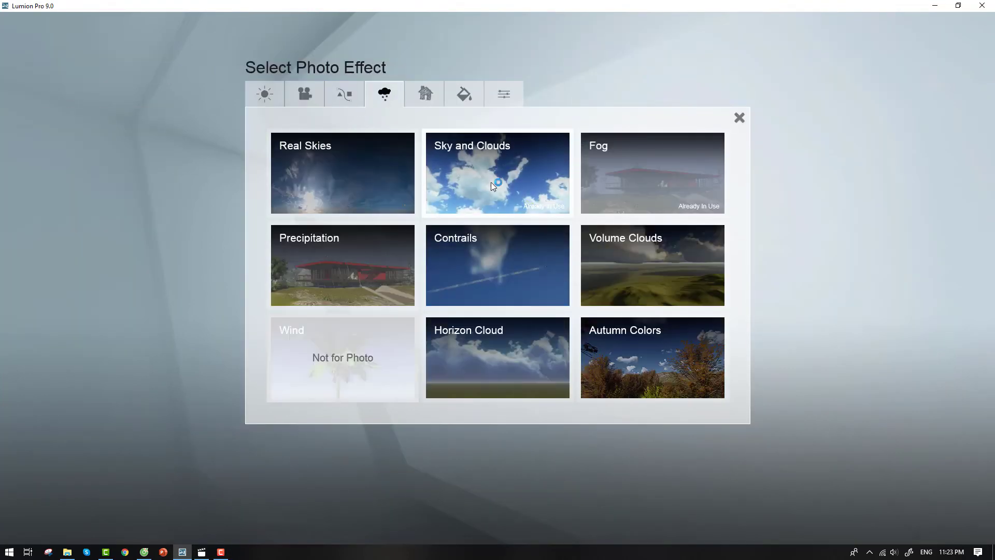
{"action": "left_click", "coordinate": [376, 147]}
{"action": "left_click", "coordinate": [42, 152]}
{"action": "left_click", "coordinate": [446, 108]}
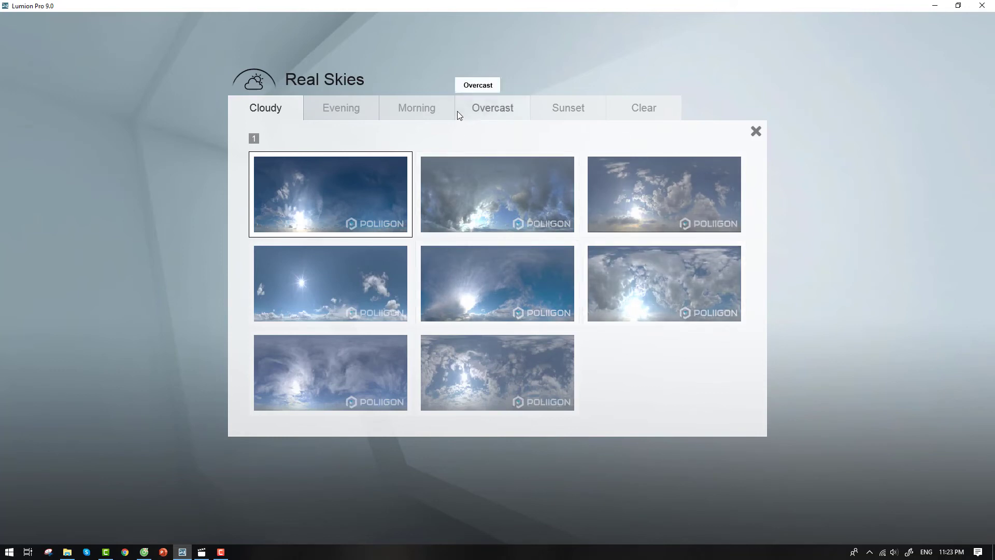
{"action": "left_click", "coordinate": [496, 110]}
{"action": "left_click", "coordinate": [679, 182]}
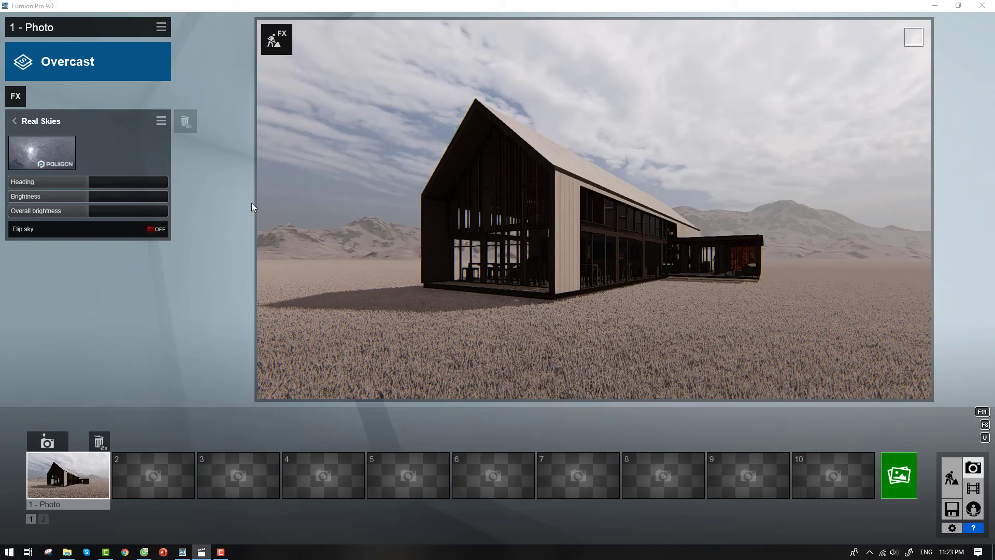
{"action": "mouse_move", "coordinate": [601, 239]}
{"action": "right_mouse_down"}
{"action": "mouse_move", "coordinate": [569, 238]}
{"action": "mouse_move", "coordinate": [593, 209]}
{"action": "mouse_move", "coordinate": [682, 254]}
{"action": "mouse_move", "coordinate": [577, 243]}
{"action": "right_mouse_up"}
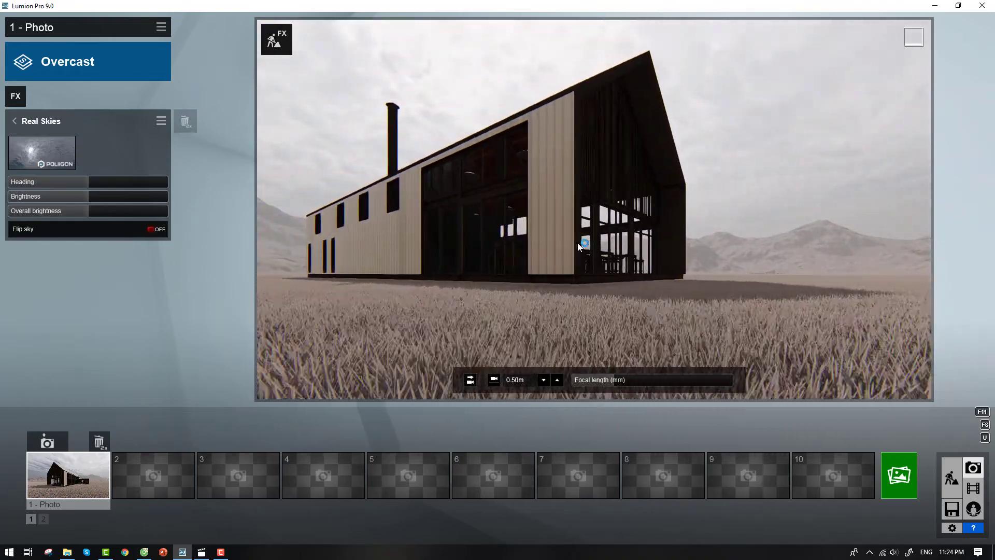
- Copy photo 1's Overcast effects and paste them onto photo 2
{"action": "left_click", "coordinate": [150, 475]}
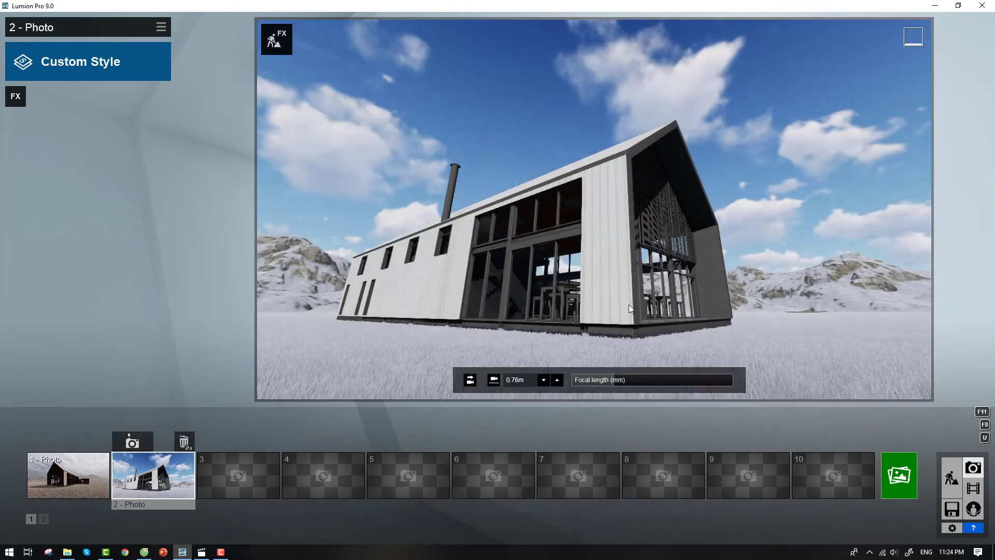
{"action": "left_click", "coordinate": [86, 483]}
{"action": "left_click", "coordinate": [133, 473]}
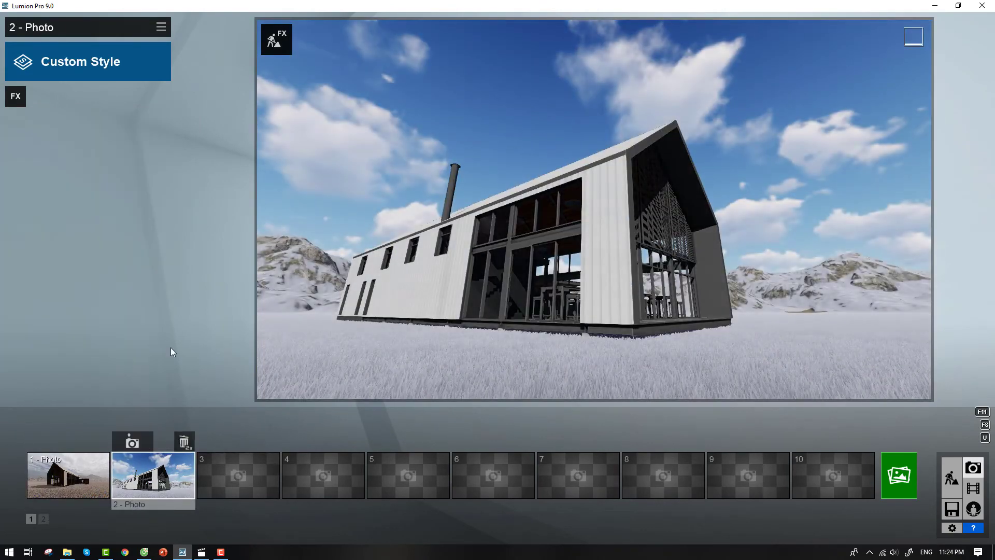
{"action": "left_click", "coordinate": [68, 474]}
{"action": "left_click", "coordinate": [161, 27]}
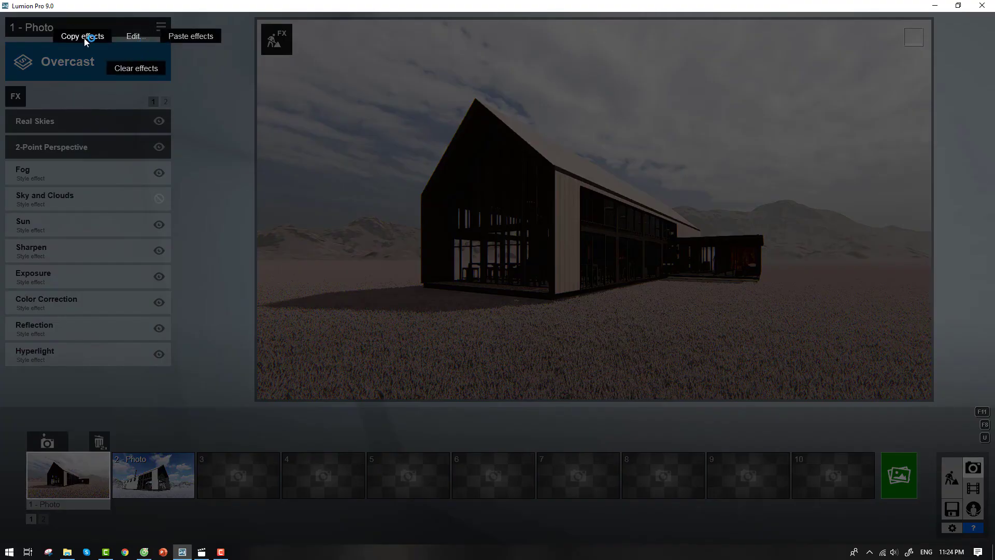
{"action": "left_click", "coordinate": [86, 36]}
{"action": "left_click", "coordinate": [182, 493]}
{"action": "left_click", "coordinate": [160, 27]}
{"action": "left_click", "coordinate": [190, 36]}
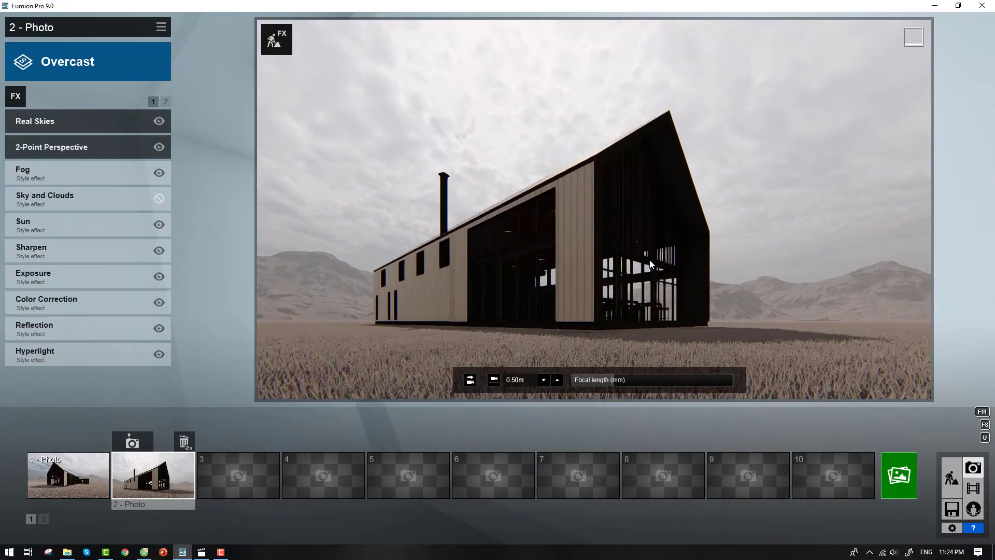
- Reframe the camera toward the long side and update photo 2's view
{"action": "mouse_move", "coordinate": [649, 259]}
{"action": "right_mouse_down"}
{"action": "mouse_move", "coordinate": [593, 209]}
{"action": "mouse_move", "coordinate": [227, 444]}
{"action": "right_mouse_up"}
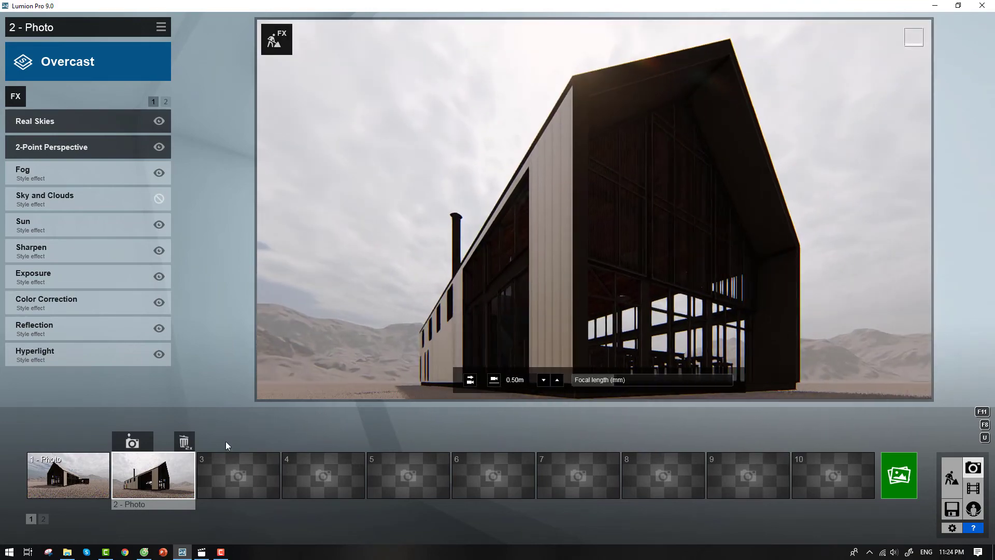
{"action": "left_click", "coordinate": [149, 476]}
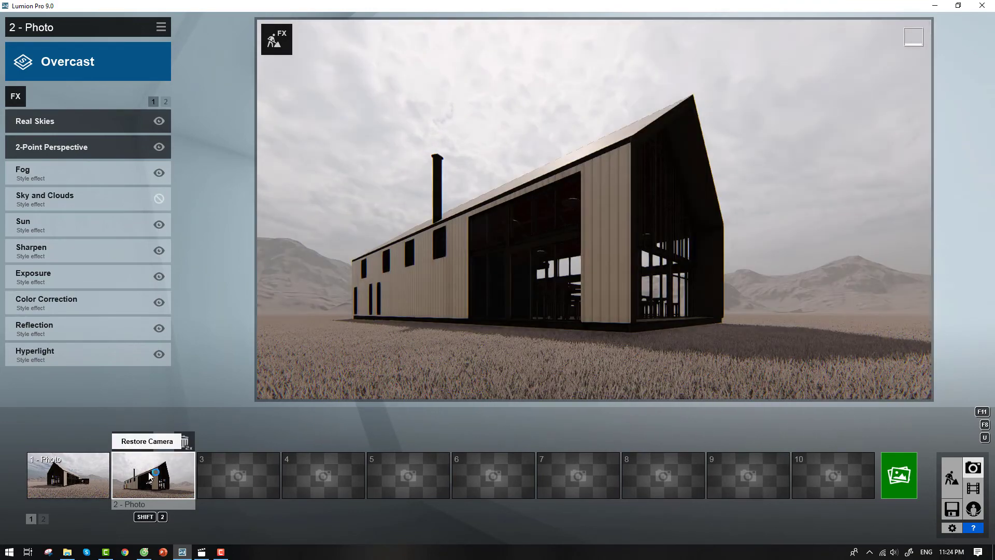
{"action": "left_click", "coordinate": [132, 442]}
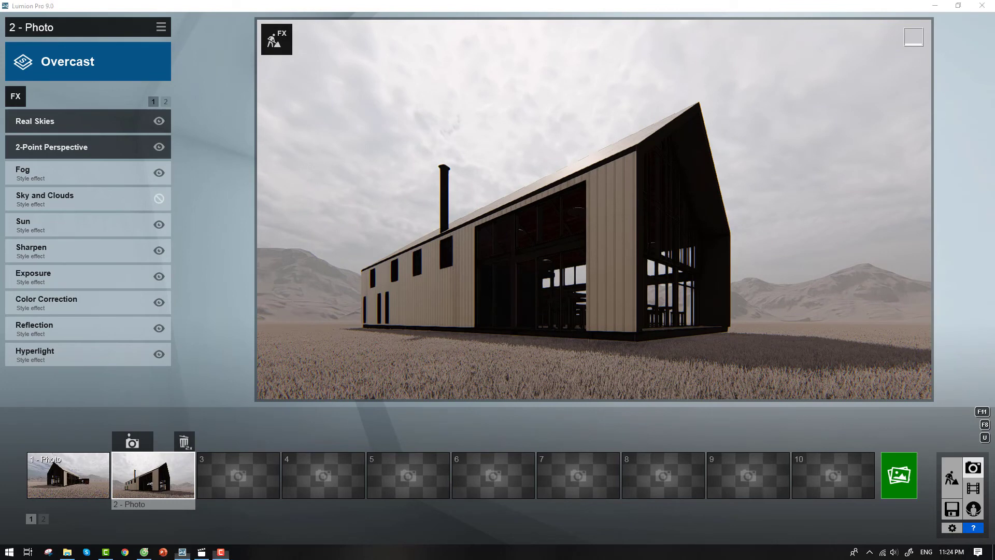
{"action": "left_click", "coordinate": [67, 475]}
- Return to Build mode, open the Objects tab, and browse through the conifer tree pages
{"action": "left_click", "coordinate": [953, 477]}
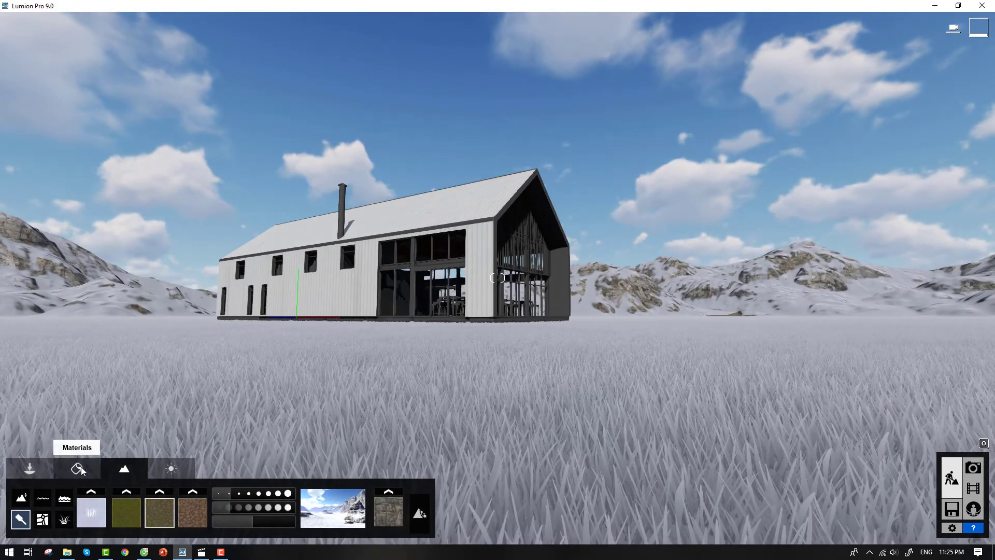
{"action": "left_click", "coordinate": [82, 470]}
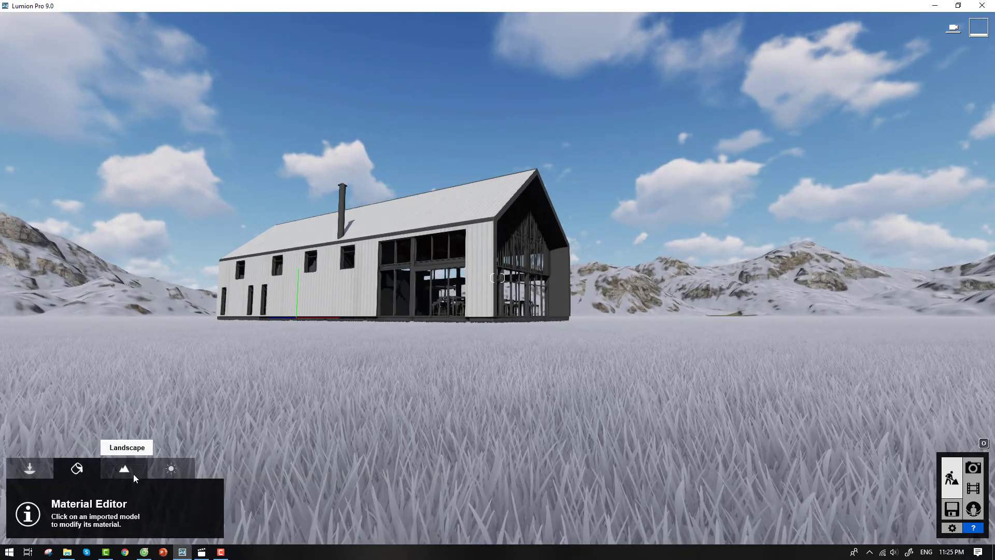
{"action": "left_click", "coordinate": [30, 468]}
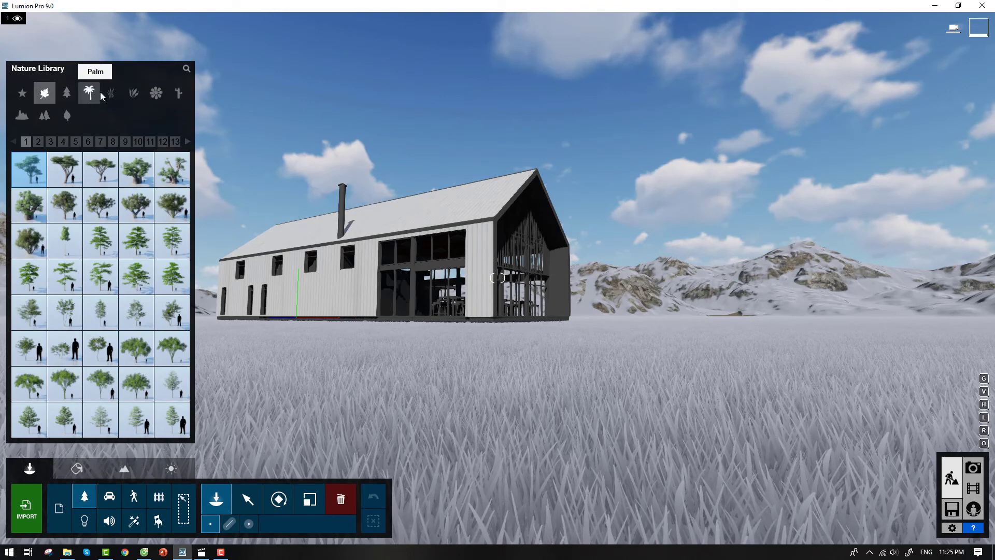
{"action": "left_click", "coordinate": [73, 96]}
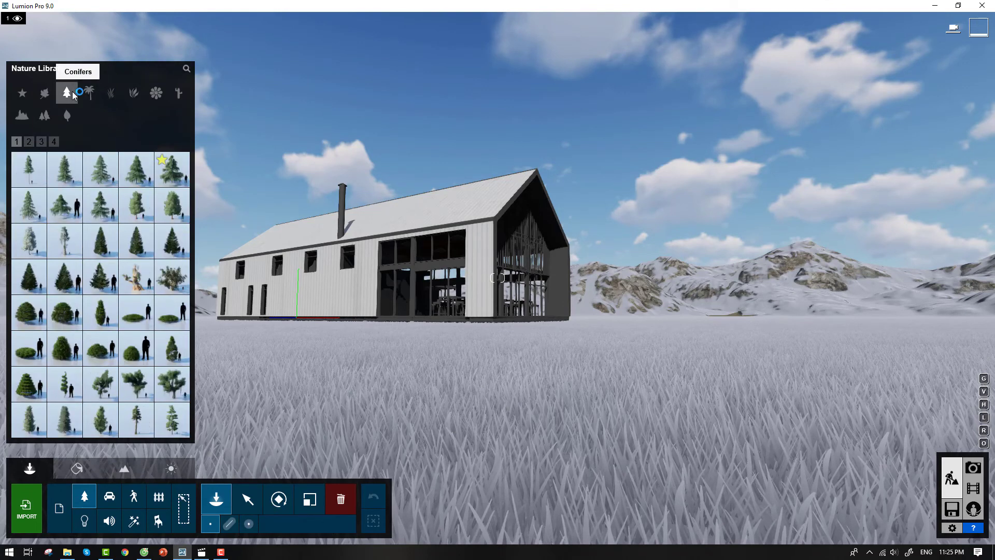
{"action": "left_click", "coordinate": [41, 142]}
{"action": "left_click", "coordinate": [52, 141]}
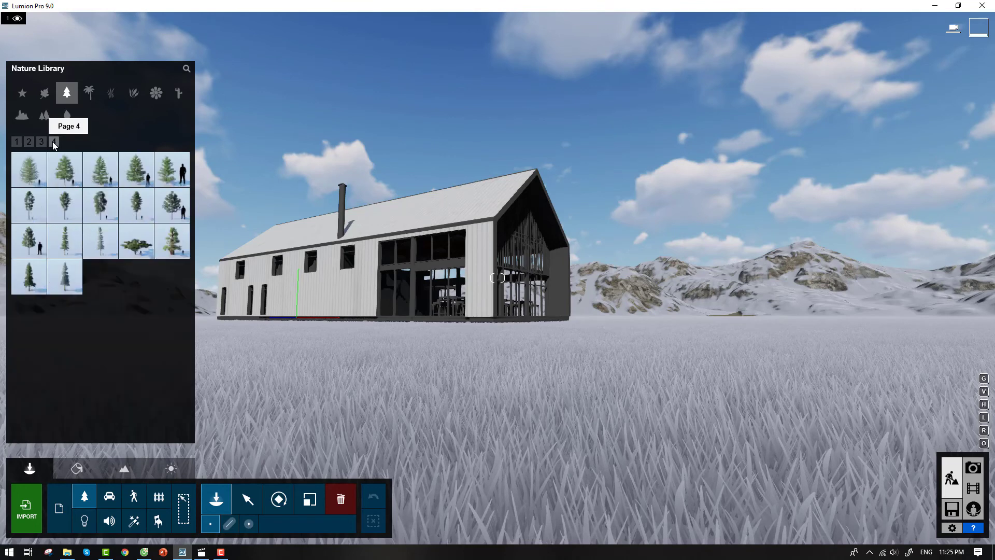
- Go to page 4 of the broadleaf trees and pick a snow-covered tree
{"action": "left_click", "coordinate": [30, 117]}
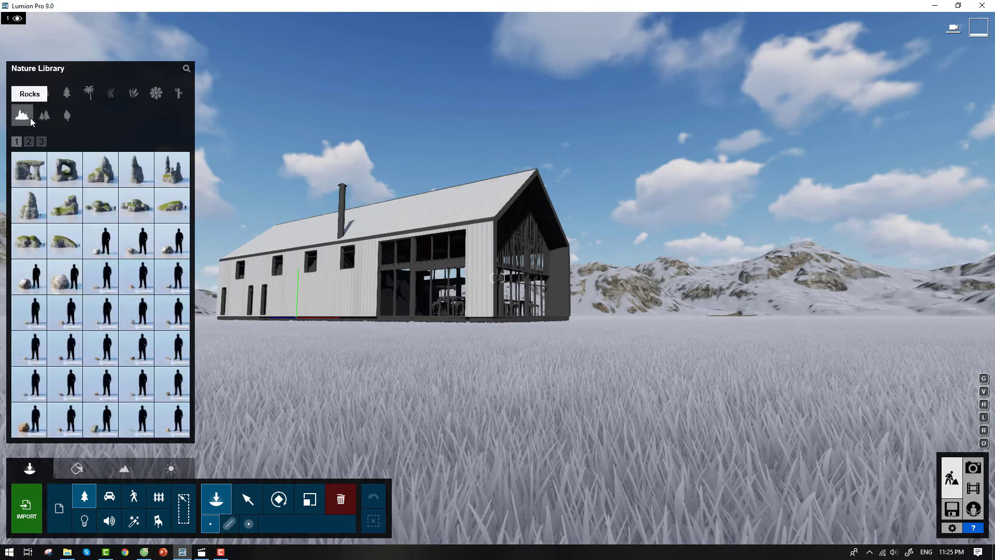
{"action": "left_click", "coordinate": [67, 115]}
{"action": "left_click", "coordinate": [22, 93]}
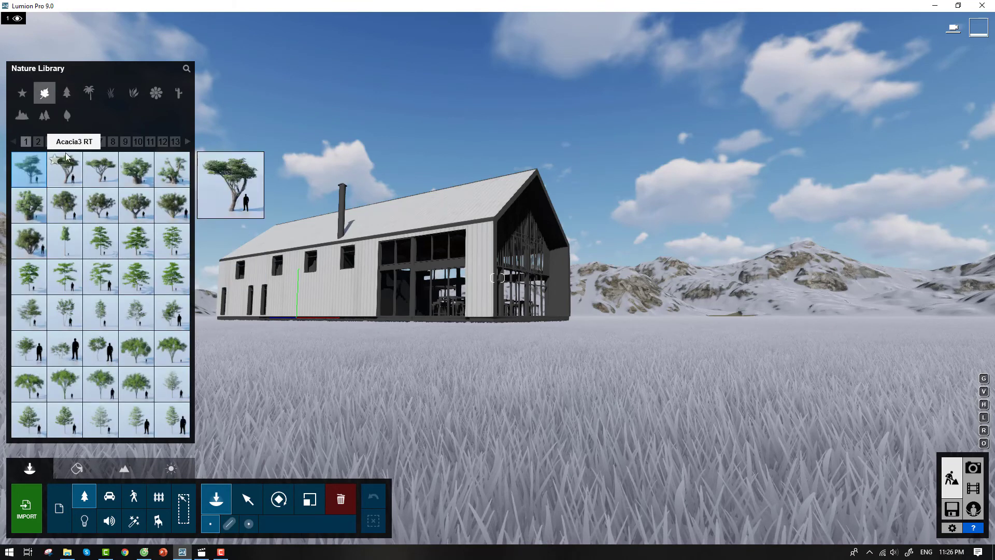
{"action": "left_click", "coordinate": [38, 142]}
{"action": "left_click", "coordinate": [39, 141]}
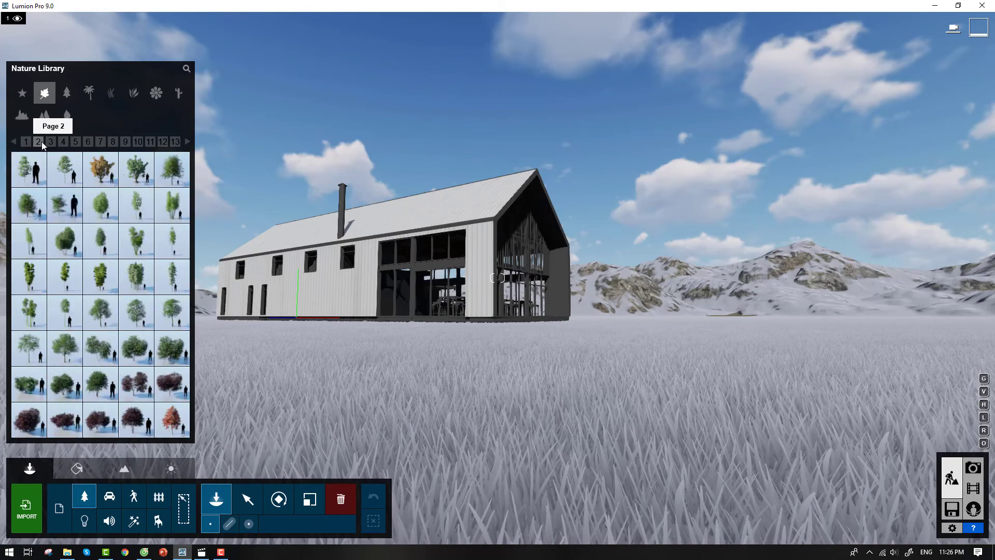
{"action": "left_click", "coordinate": [51, 141]}
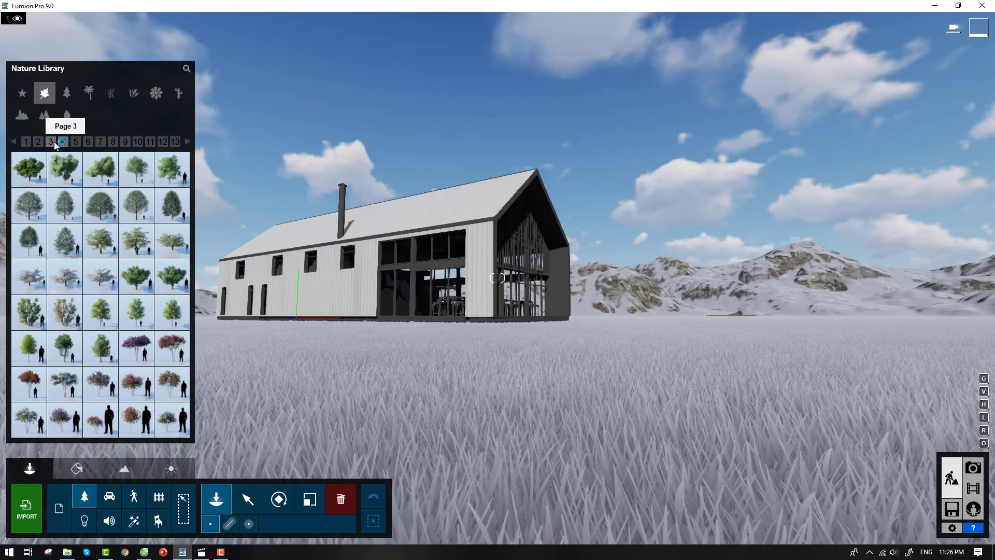
{"action": "left_click", "coordinate": [29, 275]}
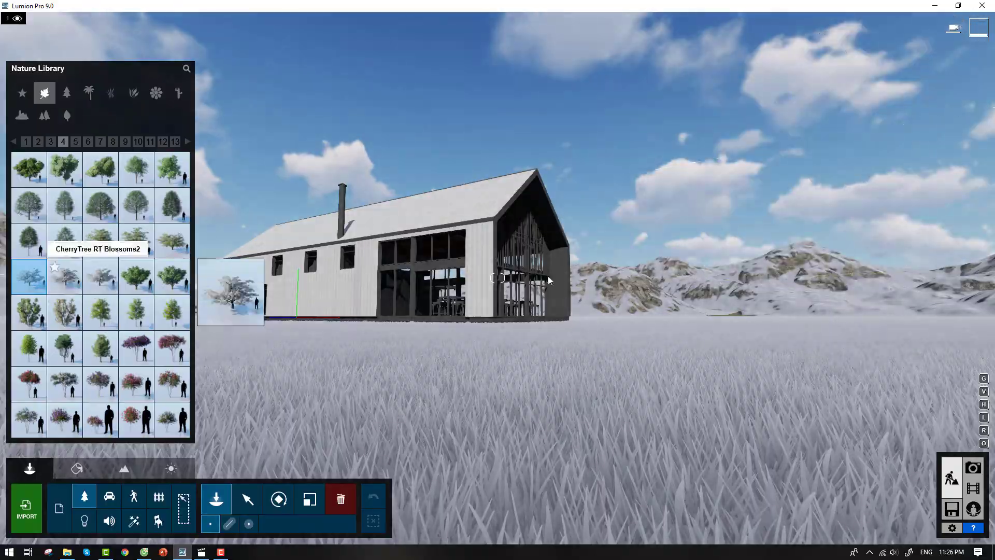
- Place another large tree and bring the camera closer to the house
{"action": "left_click", "coordinate": [65, 275]}
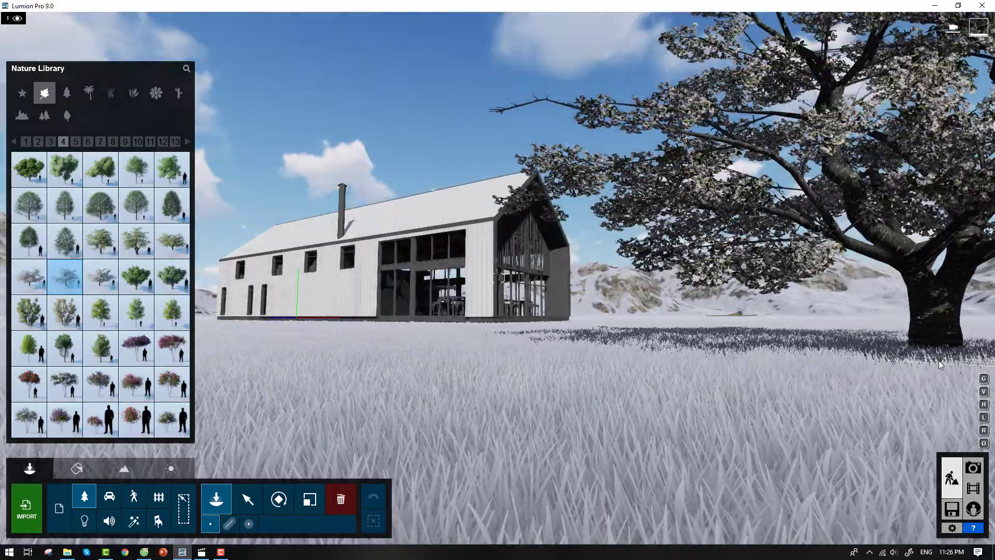
{"action": "mouse_move", "coordinate": [440, 279]}
{"action": "right_mouse_down"}
{"action": "mouse_move", "coordinate": [441, 296]}
{"action": "mouse_move", "coordinate": [524, 306]}
{"action": "mouse_move", "coordinate": [377, 284]}
{"action": "right_mouse_up"}
{"action": "left_click", "coordinate": [341, 499]}
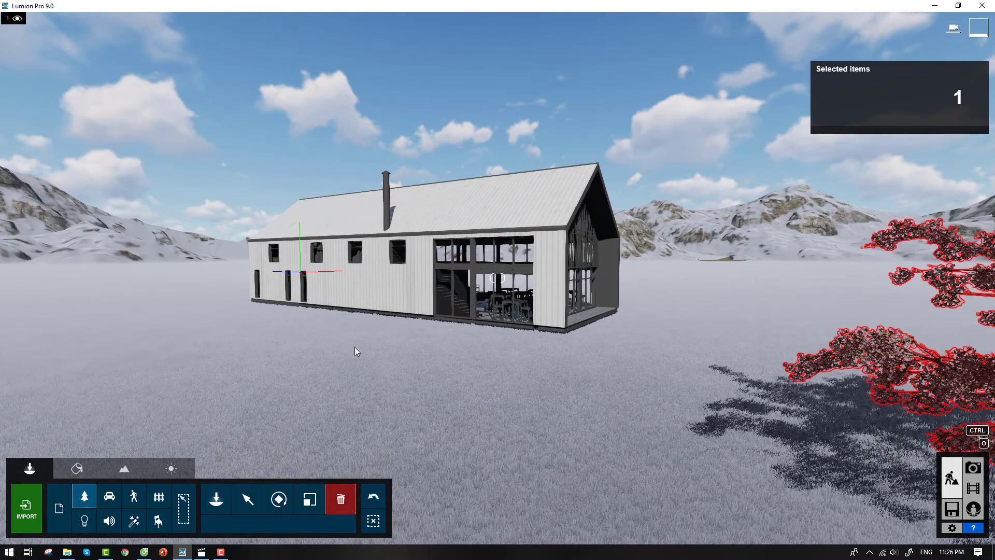
{"action": "left_click", "coordinate": [215, 500]}
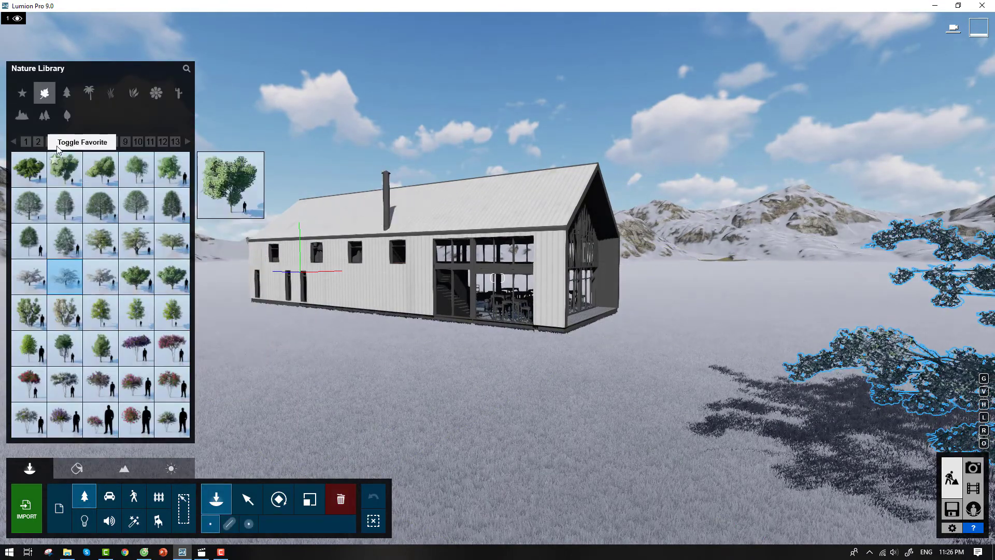
- Place a DeadTreeV1-3 RT, a fallen log in front, and two DeadTreeV1-1 RT trees around the house
{"action": "left_click", "coordinate": [66, 243]}
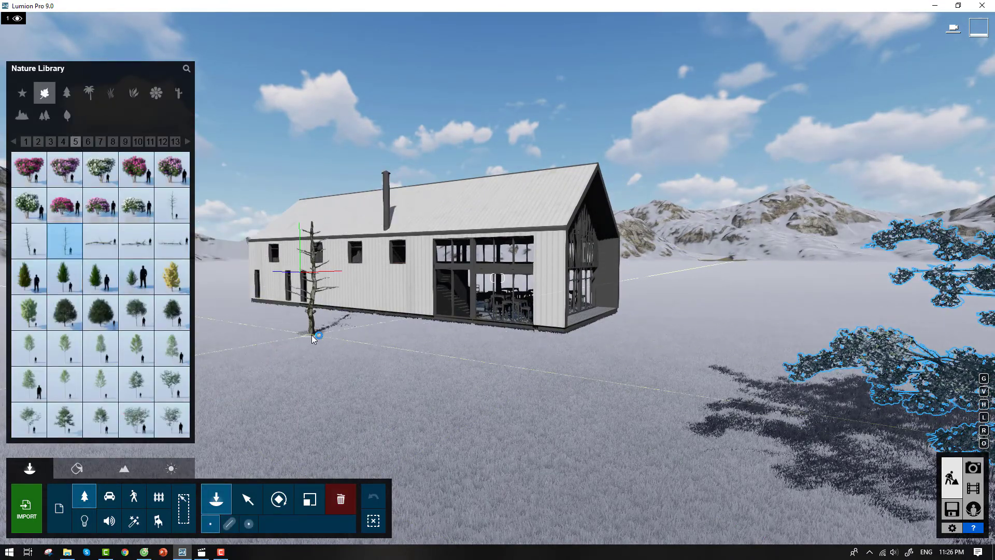
{"action": "left_click", "coordinate": [312, 334]}
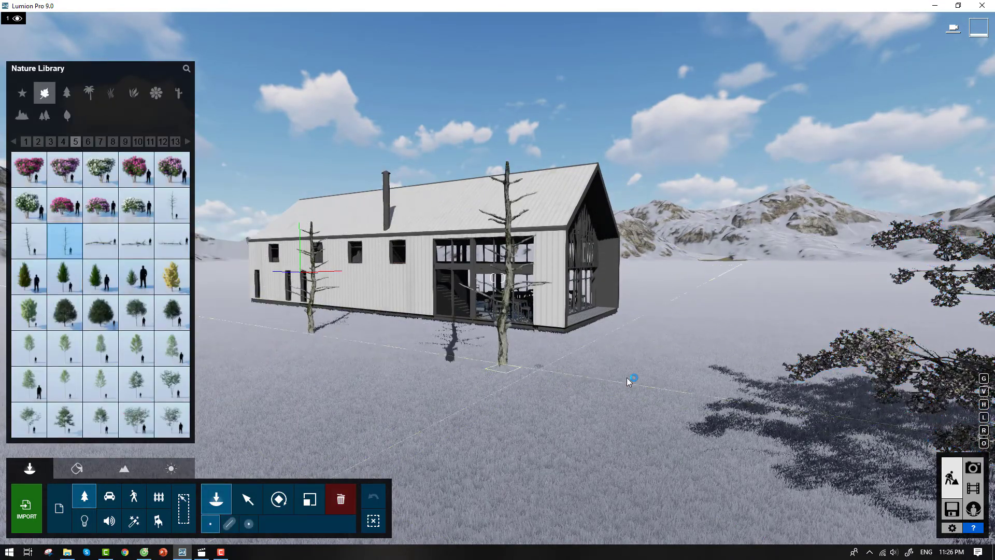
{"action": "left_click", "coordinate": [89, 246]}
{"action": "left_click", "coordinate": [518, 356]}
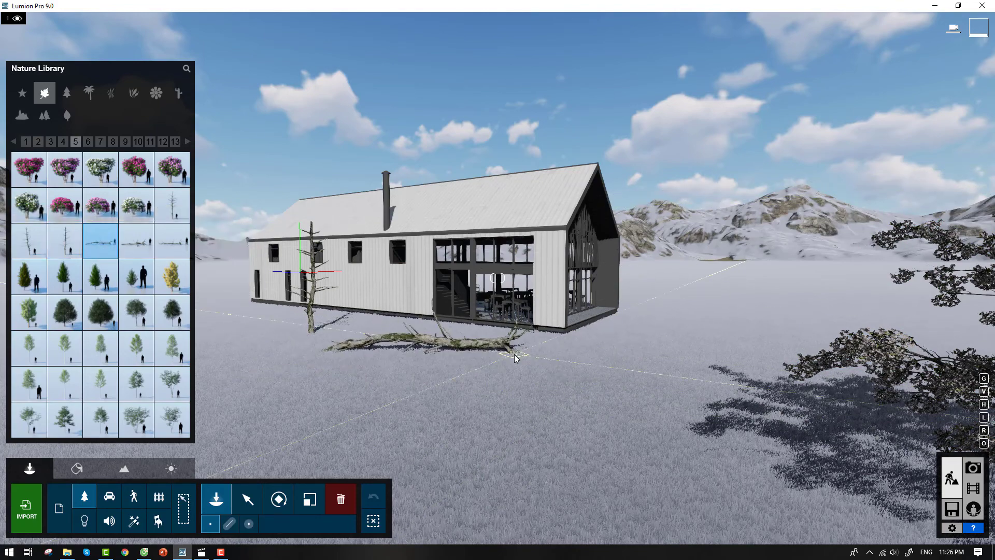
{"action": "left_click", "coordinate": [171, 213]}
{"action": "left_click", "coordinate": [280, 348]}
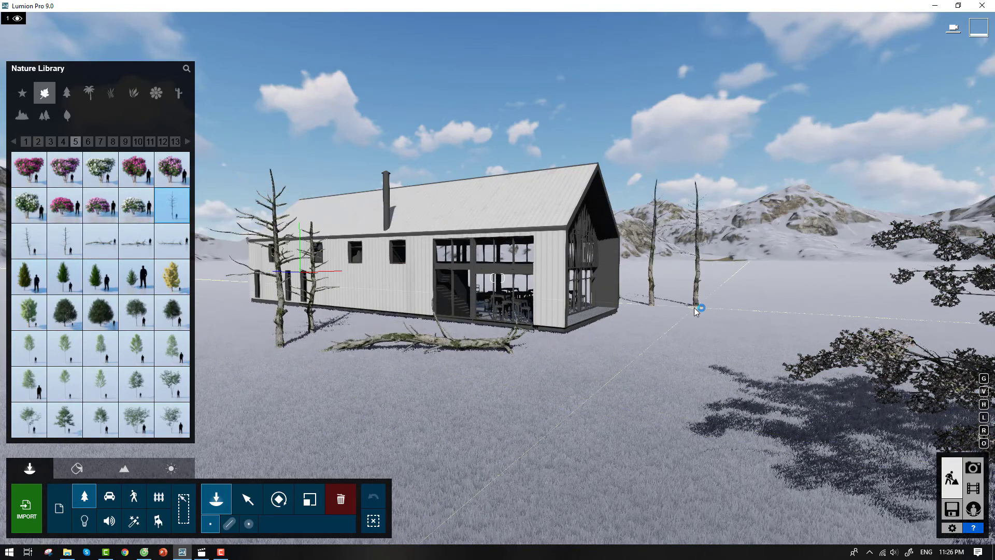
{"action": "left_click", "coordinate": [678, 299]}
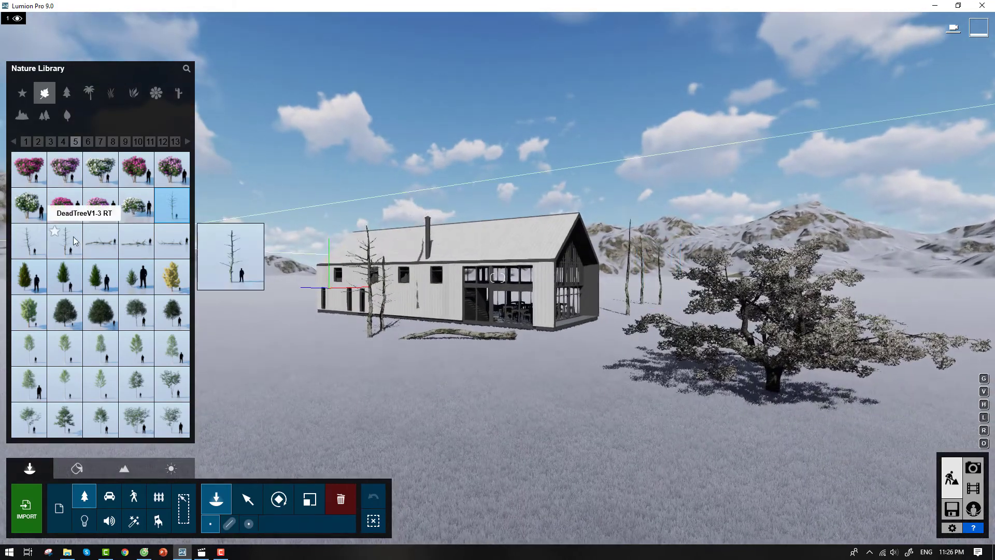
- Plant two snowy trees from page 7, one left of the house and one behind the right-hand tree
{"action": "left_click", "coordinate": [87, 141]}
{"action": "mouse_move", "coordinate": [101, 169]}
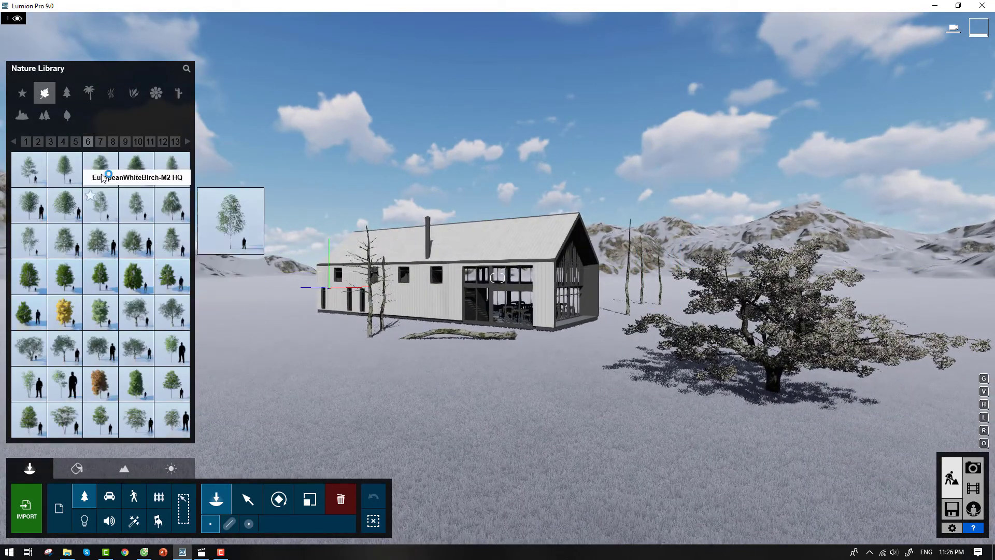
{"action": "left_click", "coordinate": [136, 312]}
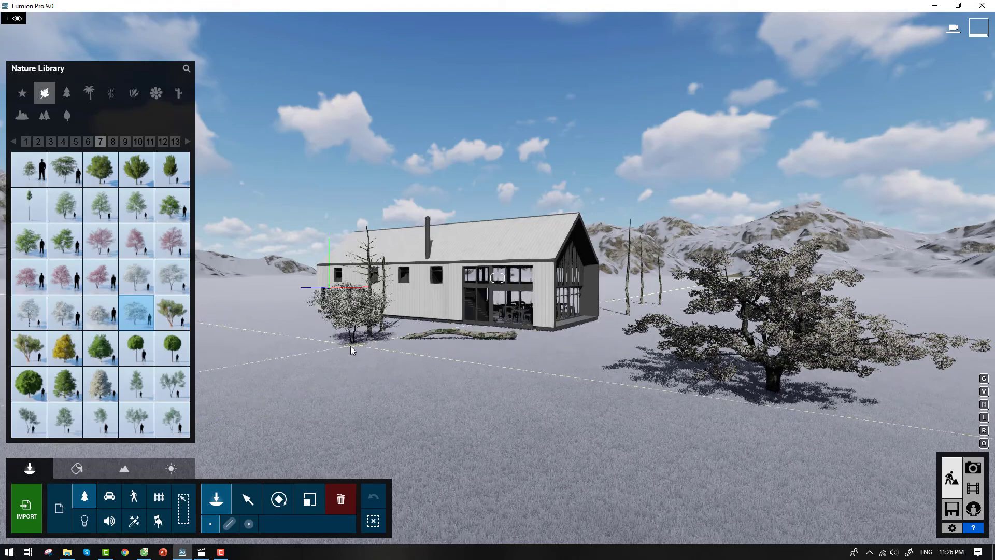
{"action": "left_click", "coordinate": [29, 311]}
{"action": "left_click", "coordinate": [250, 408]}
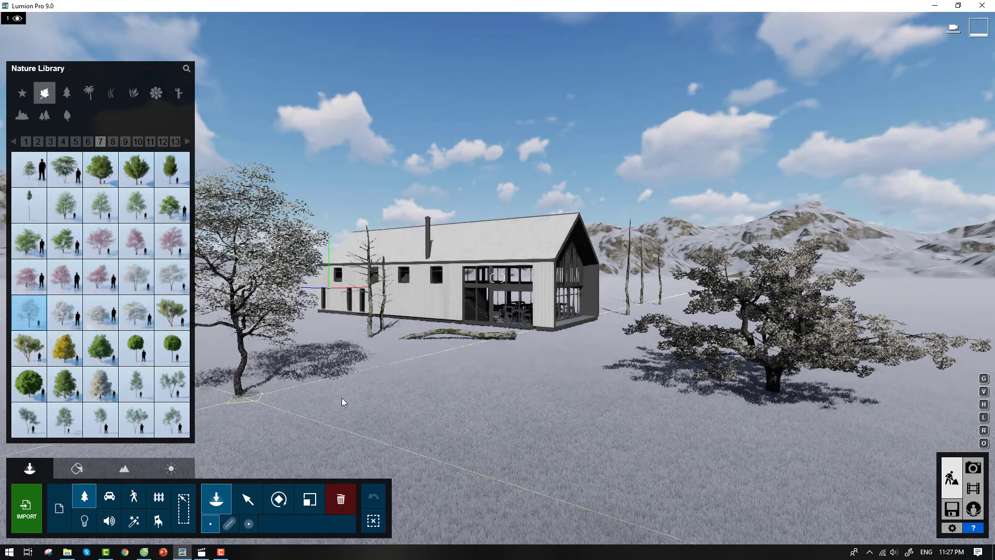
{"action": "left_click", "coordinate": [643, 315]}
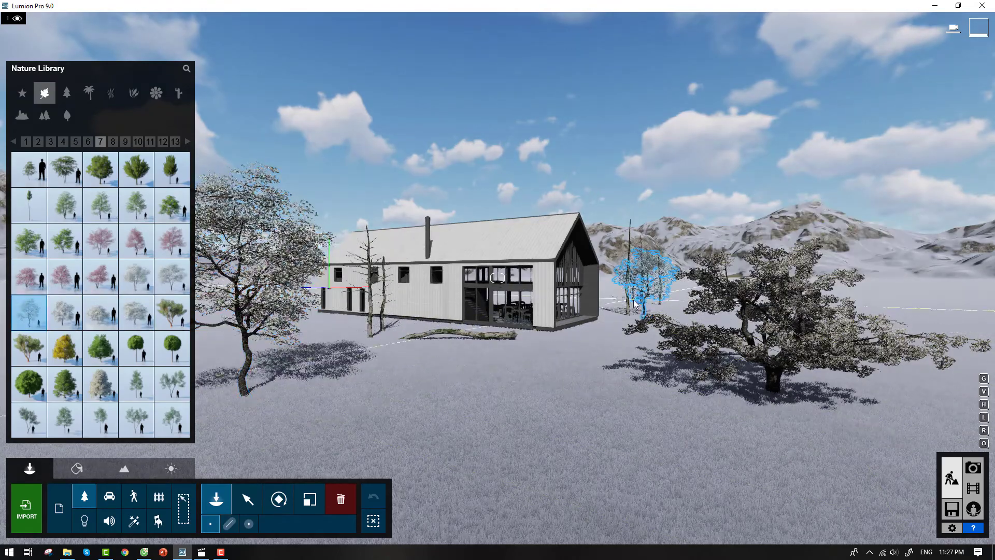
- Page to Willow Dead1 RT and place it right of the house
{"action": "left_click", "coordinate": [124, 141]}
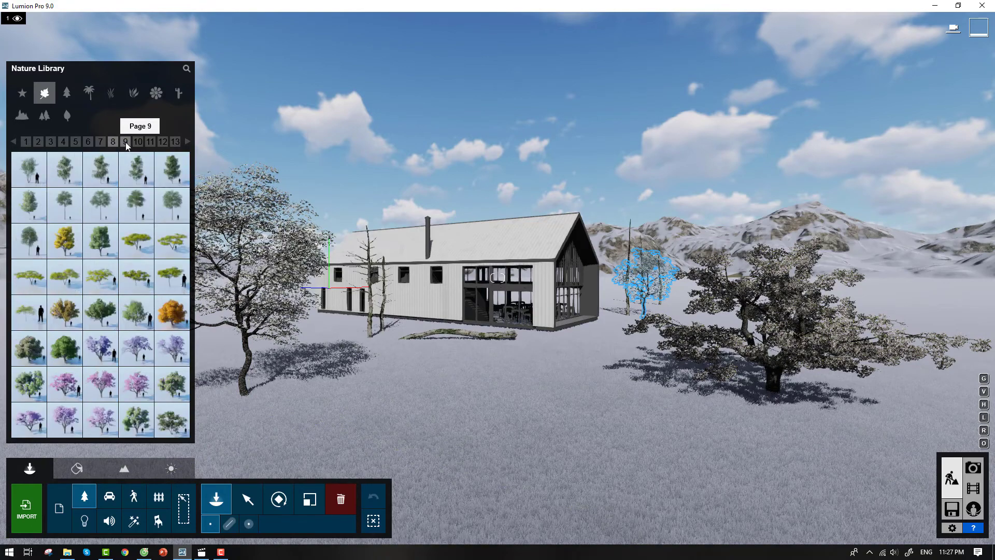
{"action": "left_click", "coordinate": [136, 140]}
{"action": "left_click", "coordinate": [149, 141]}
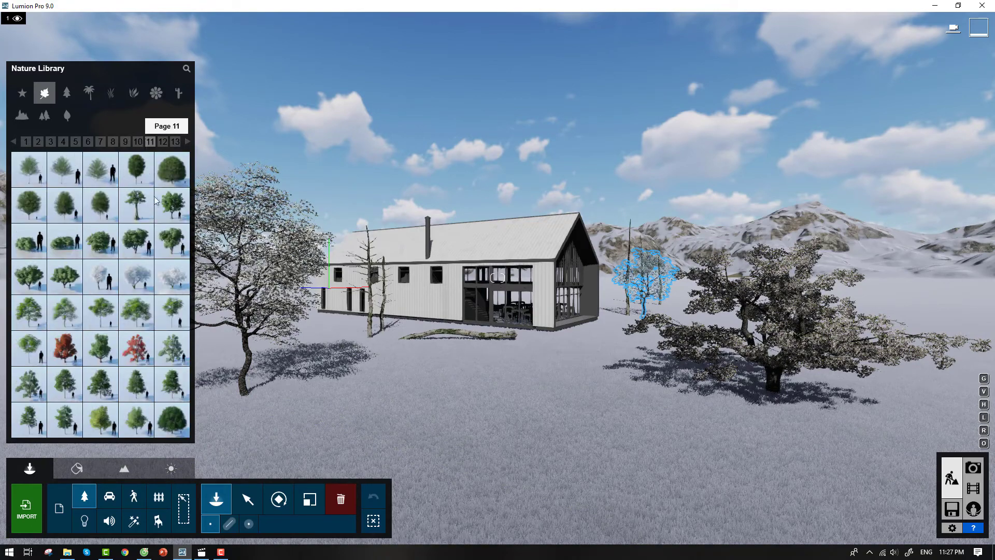
{"action": "left_click", "coordinate": [160, 142]}
{"action": "mouse_move", "coordinate": [100, 312]}
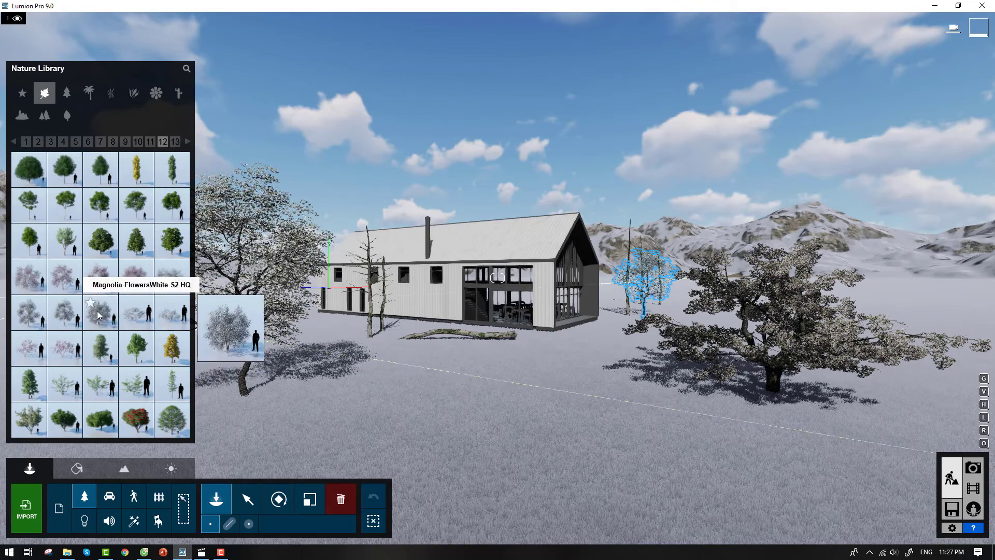
{"action": "left_click", "coordinate": [176, 140]}
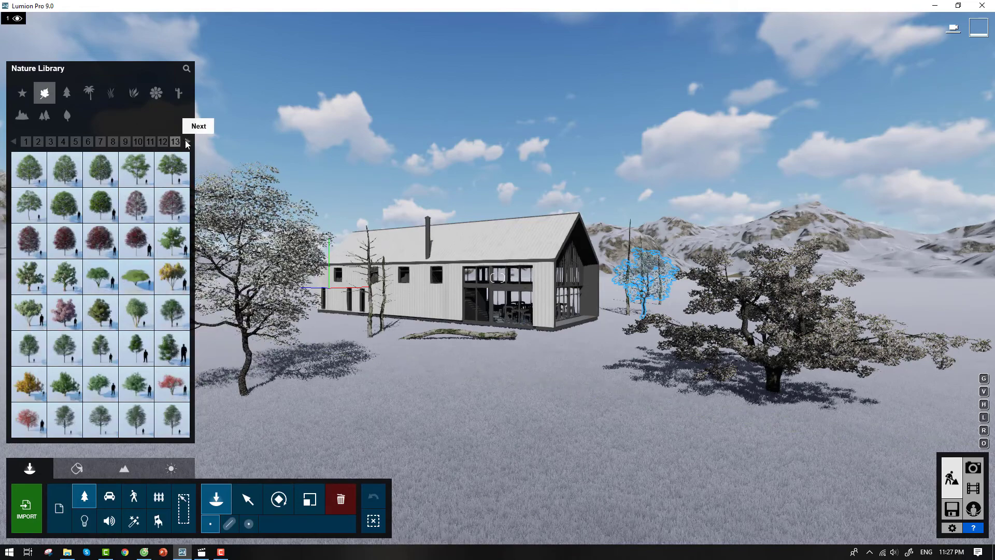
{"action": "left_click", "coordinate": [186, 141]}
{"action": "left_click", "coordinate": [187, 141]}
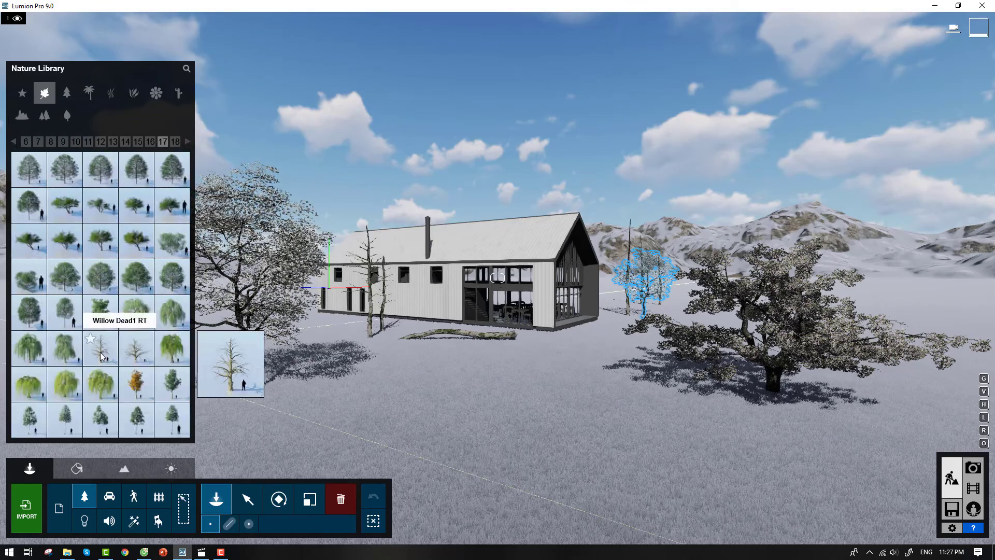
{"action": "left_click", "coordinate": [102, 356]}
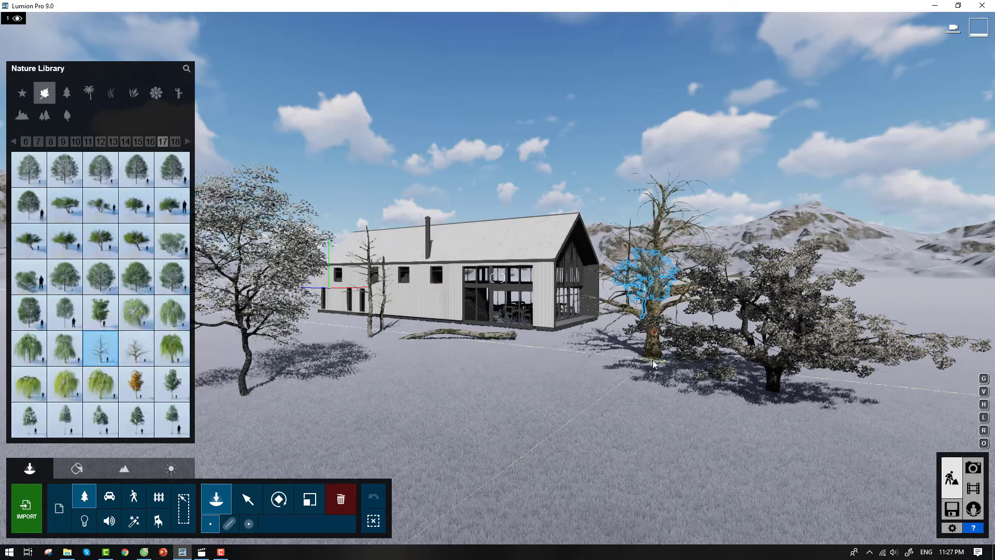
{"action": "left_click", "coordinate": [733, 397]}
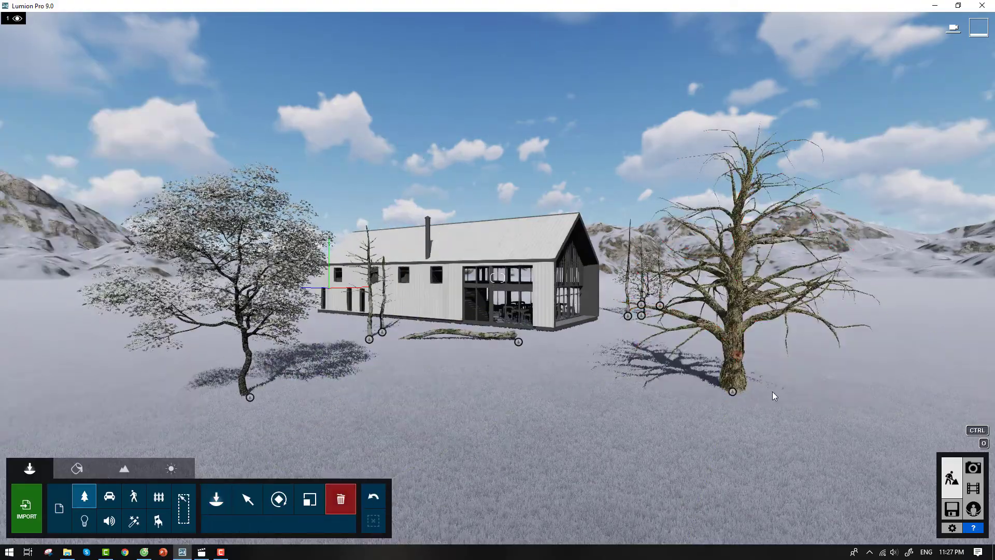
- Recall Photo 2's camera and delete the large dead tree in its foreground
{"action": "left_click", "coordinate": [973, 467]}
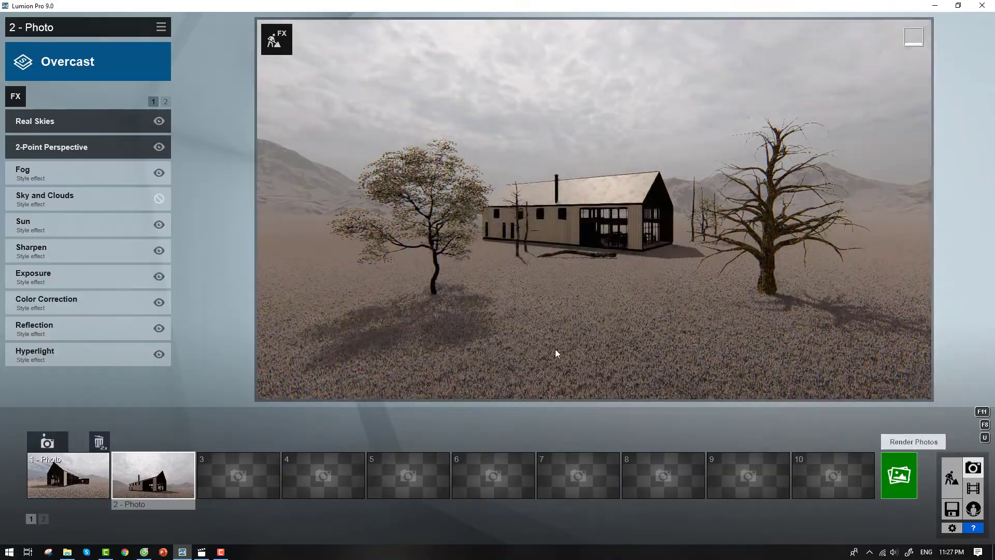
{"action": "left_click", "coordinate": [165, 467]}
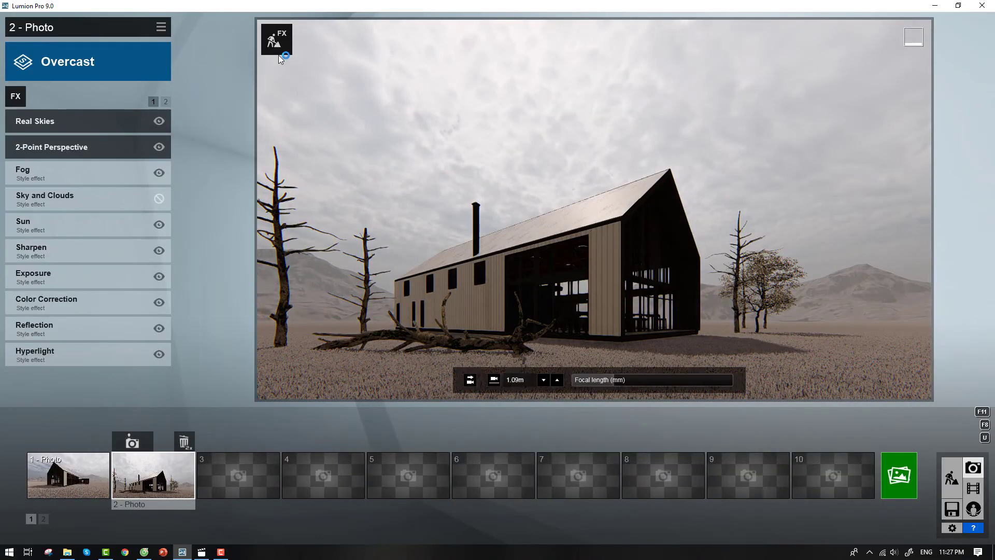
{"action": "key", "text": "s"}
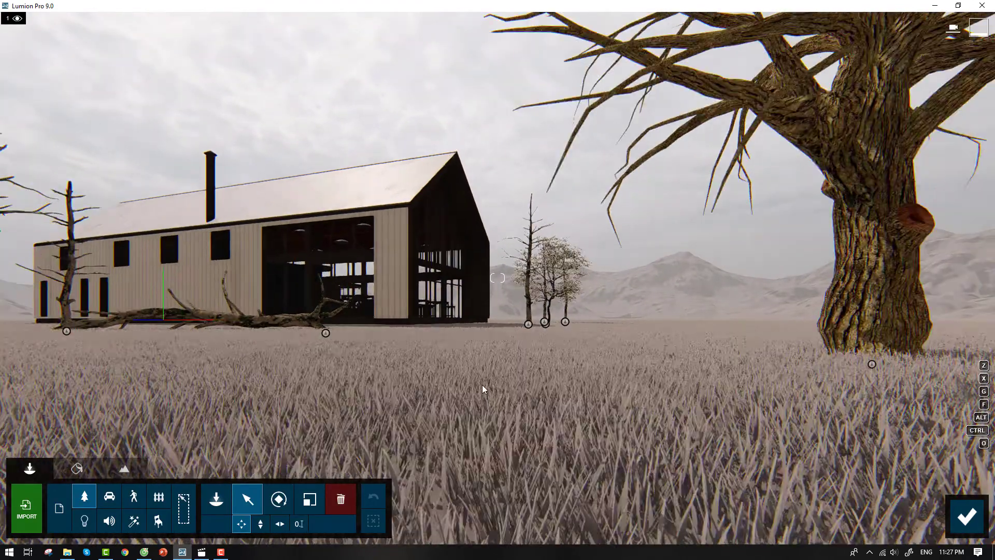
{"action": "left_click", "coordinate": [713, 344]}
{"action": "key", "text": "Delete"}
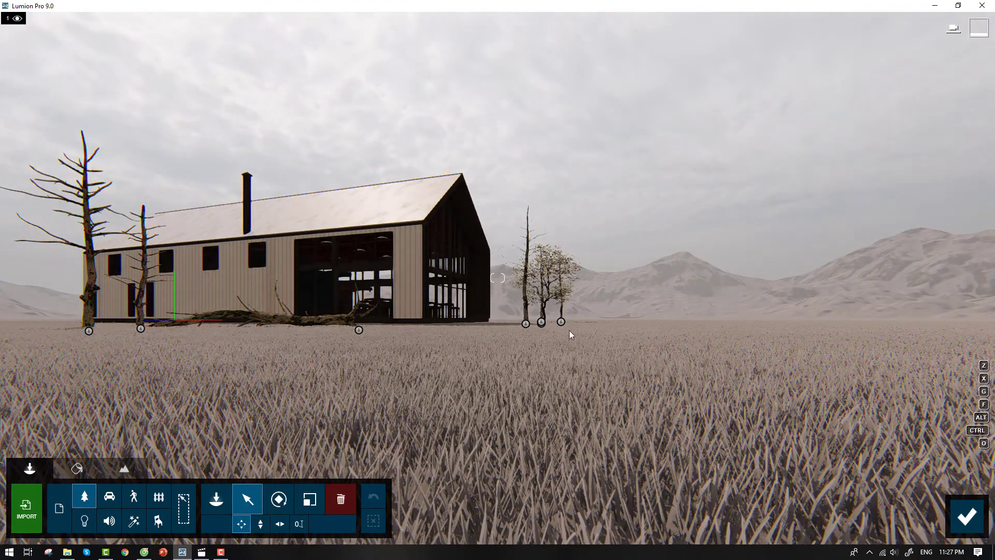
- Check the Photo 2 shot, then turn the build view right toward the dogwood
{"action": "left_click", "coordinate": [967, 508]}
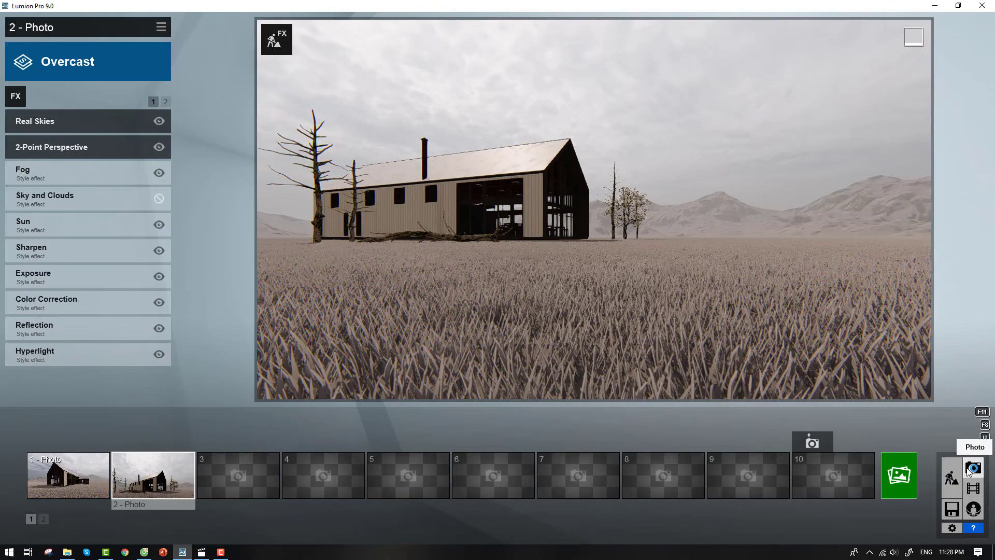
{"action": "left_click", "coordinate": [951, 477]}
{"action": "mouse_move", "coordinate": [479, 207]}
{"action": "right_mouse_down"}
{"action": "mouse_move", "coordinate": [497, 278]}
{"action": "mouse_move", "coordinate": [148, 436]}
{"action": "right_mouse_up"}
- Move the flowering dogwood beside the house, plant a bare tree at its left corner, and recall Photo 2
{"action": "left_click_drag", "start_coordinate": [155, 430], "coordinate": [591, 400]}
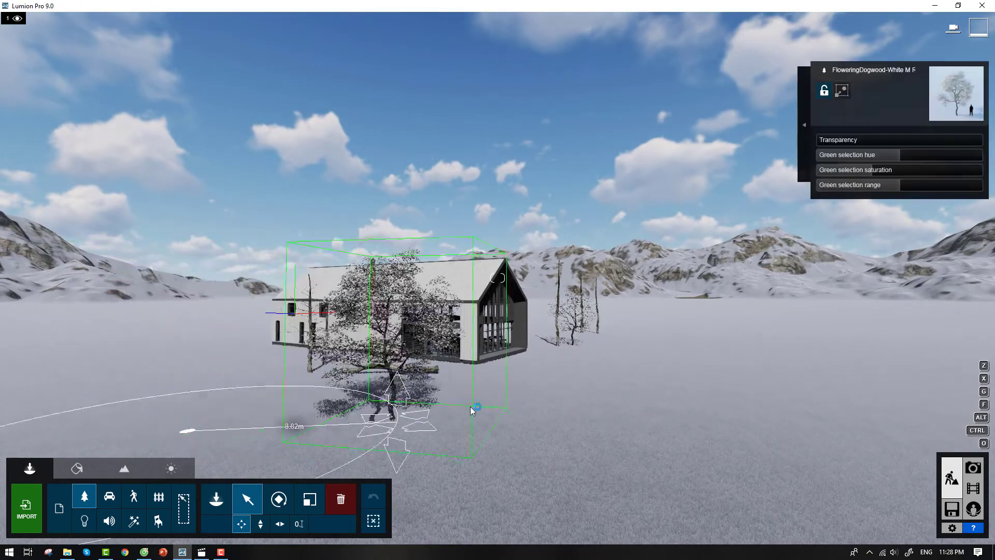
{"action": "left_click", "coordinate": [216, 498]}
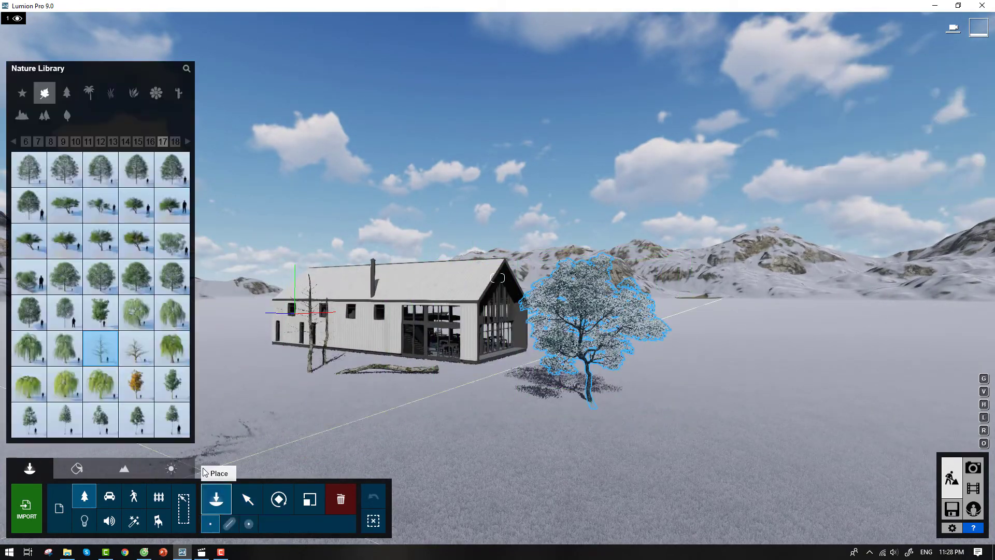
{"action": "left_click", "coordinate": [255, 372]}
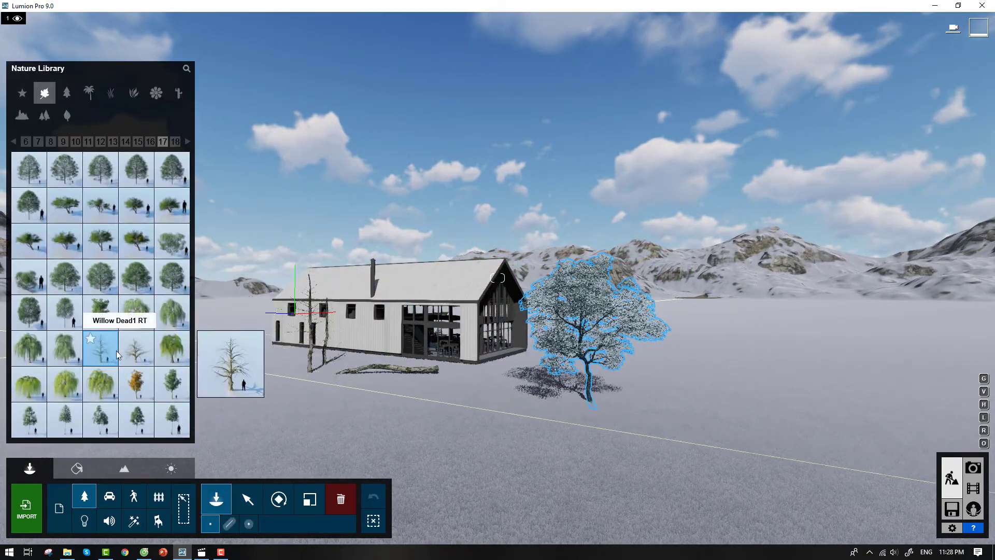
{"action": "left_click", "coordinate": [136, 348]}
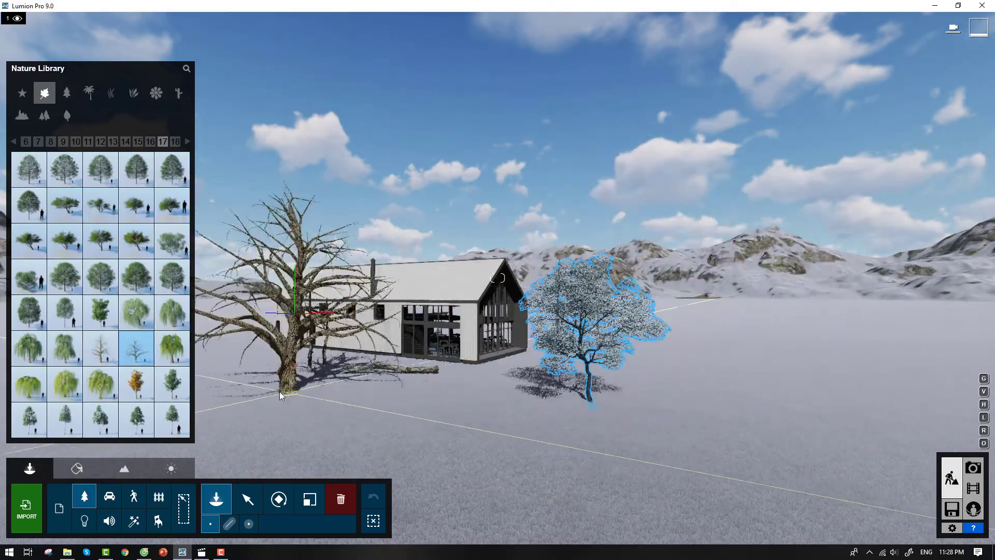
{"action": "left_click", "coordinate": [244, 372]}
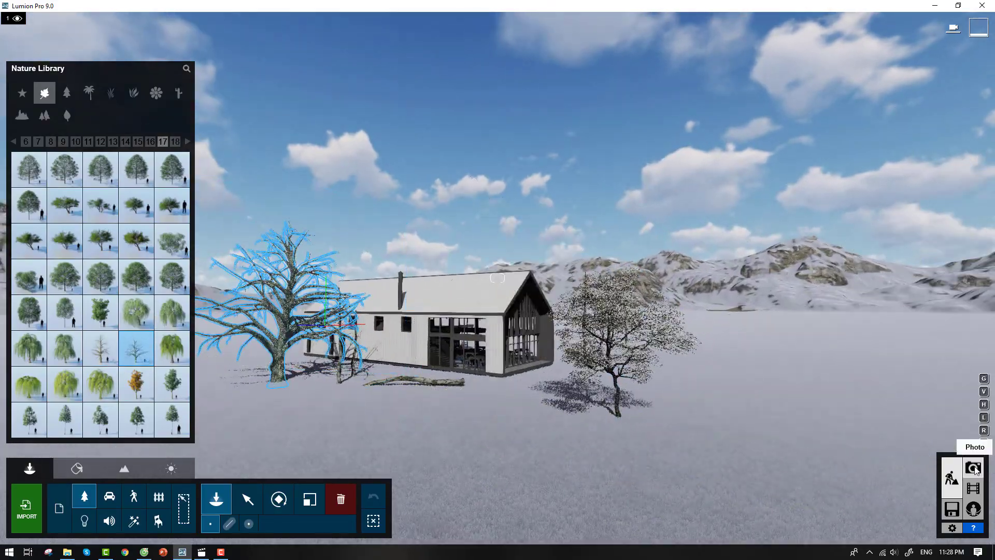
{"action": "left_click", "coordinate": [972, 468]}
{"action": "left_click", "coordinate": [190, 473]}
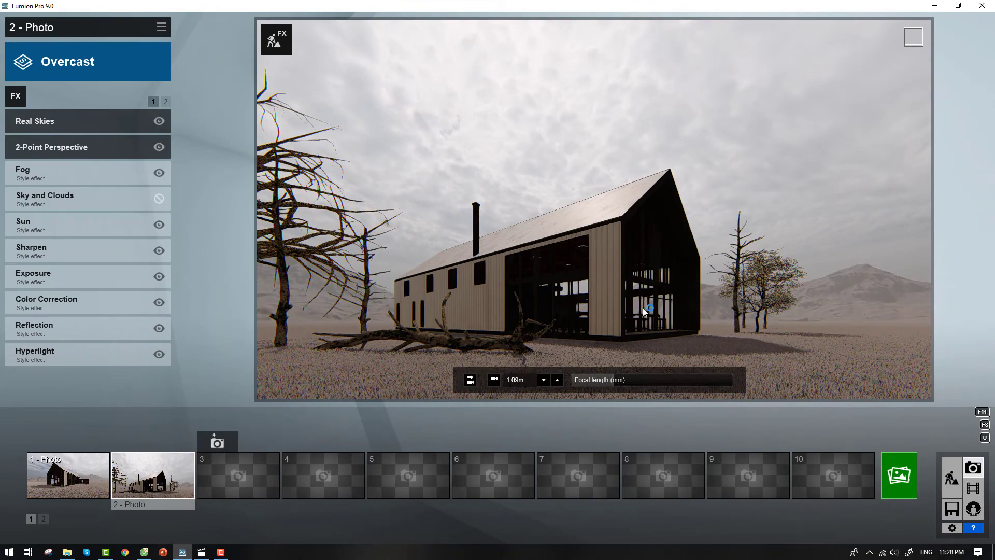
- Move the camera toward the house, set its height to 1.24 m, and store the view as Photo 2
{"action": "key", "text": "w"}
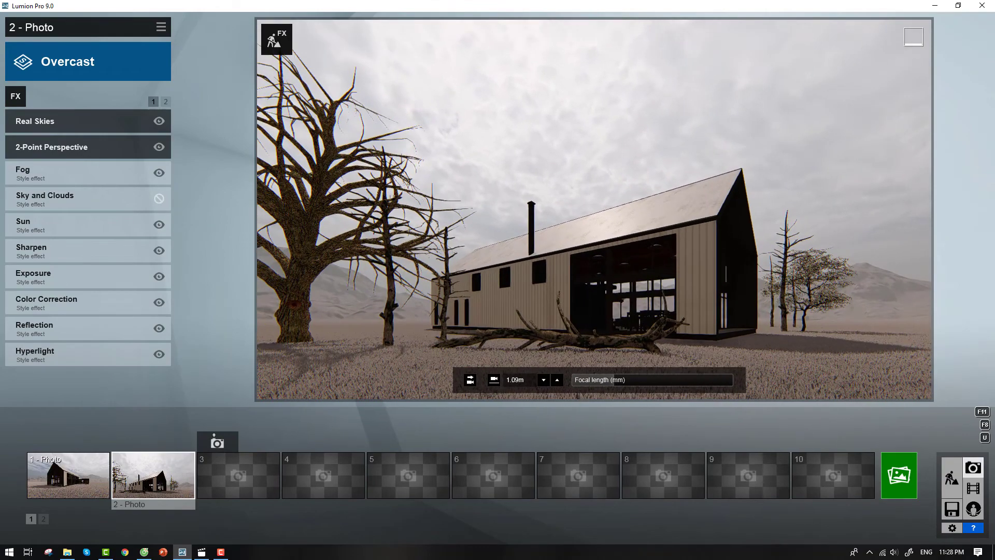
{"action": "key", "text": "q"}
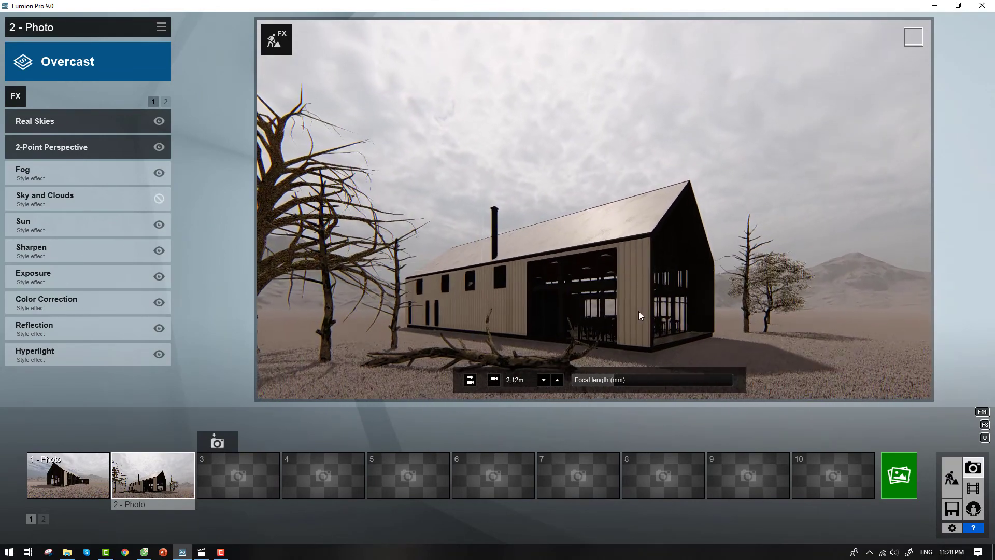
{"action": "key", "text": "e"}
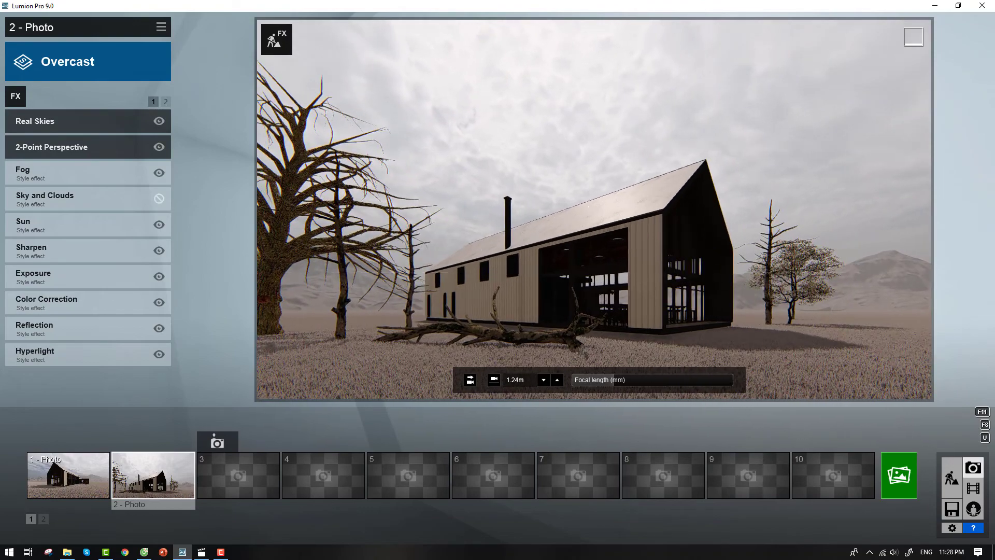
{"action": "left_click", "coordinate": [136, 444]}
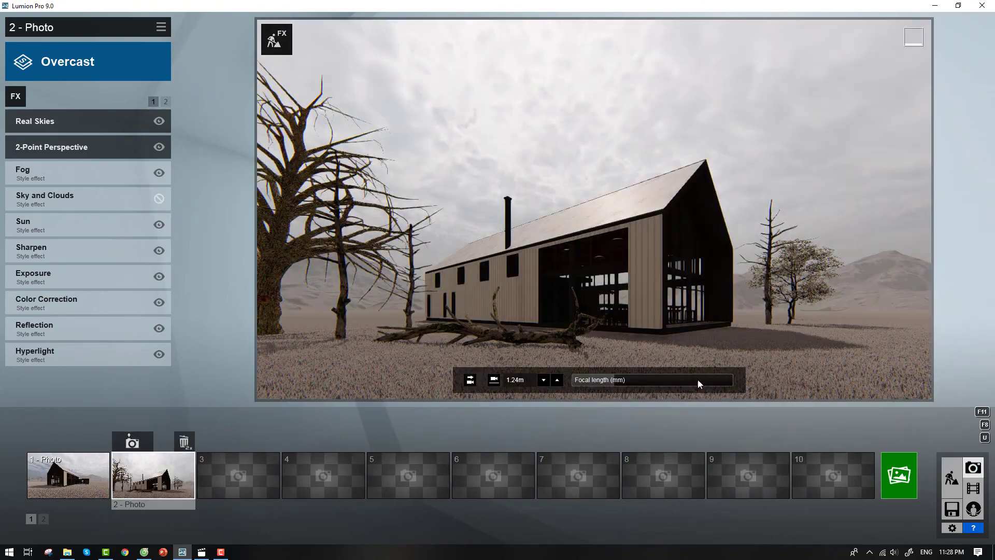
{"action": "left_click", "coordinate": [951, 477]}
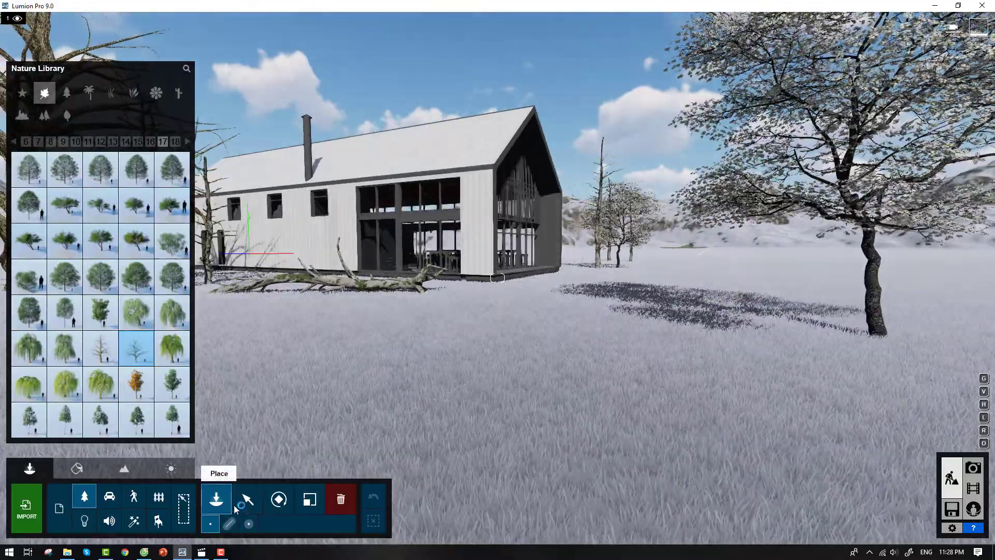
- Drag the flowering dogwood leftward so it frames Photo 2's right side
{"action": "left_click", "coordinate": [247, 498]}
{"action": "left_click_drag", "start_coordinate": [884, 340], "coordinate": [677, 312]}
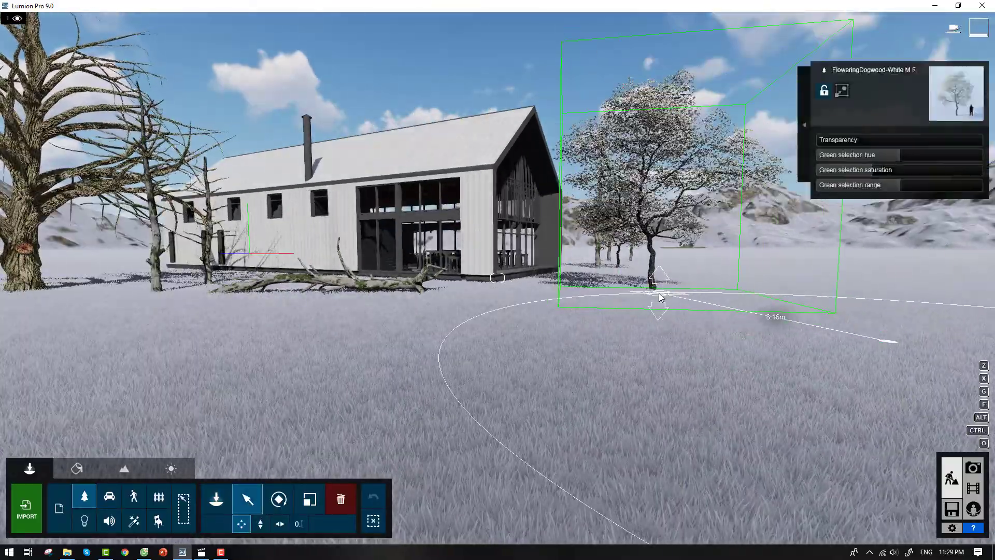
{"action": "left_click", "coordinate": [973, 468]}
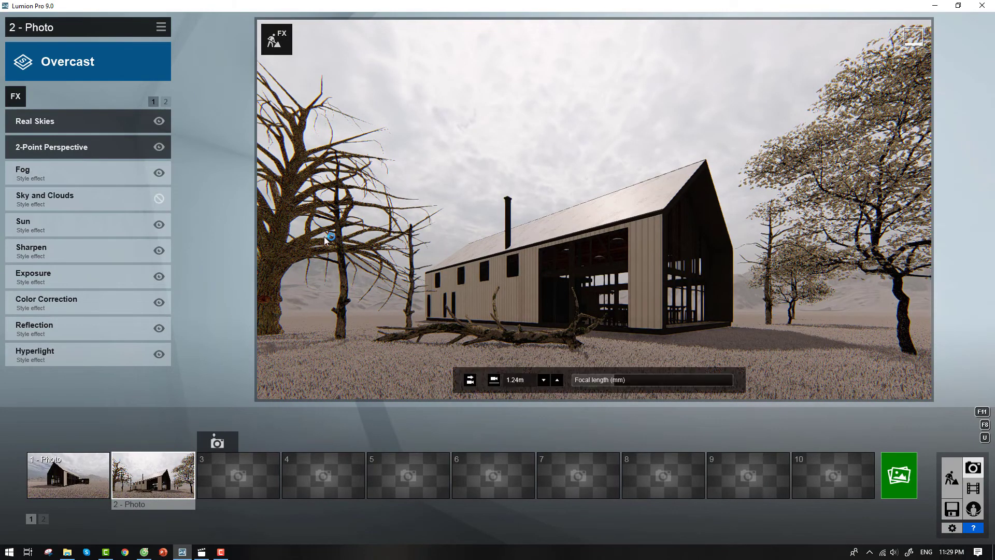
- Add a Precipitation effect set to snow (Rain/Snow 0.5), with more particles and a chosen particle size
{"action": "left_click", "coordinate": [16, 96]}
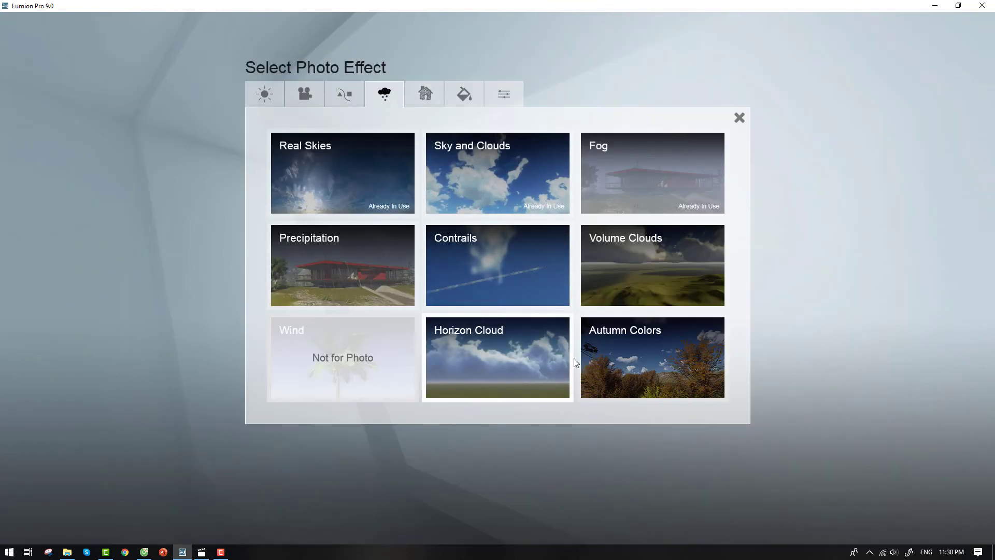
{"action": "left_click", "coordinate": [325, 247]}
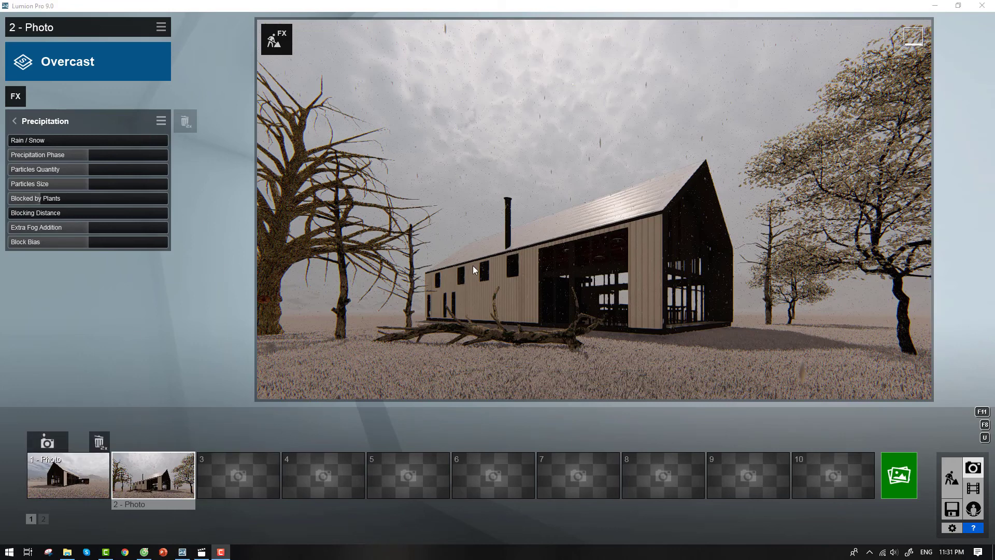
{"action": "left_click_drag", "start_coordinate": [120, 140], "coordinate": [85, 140]}
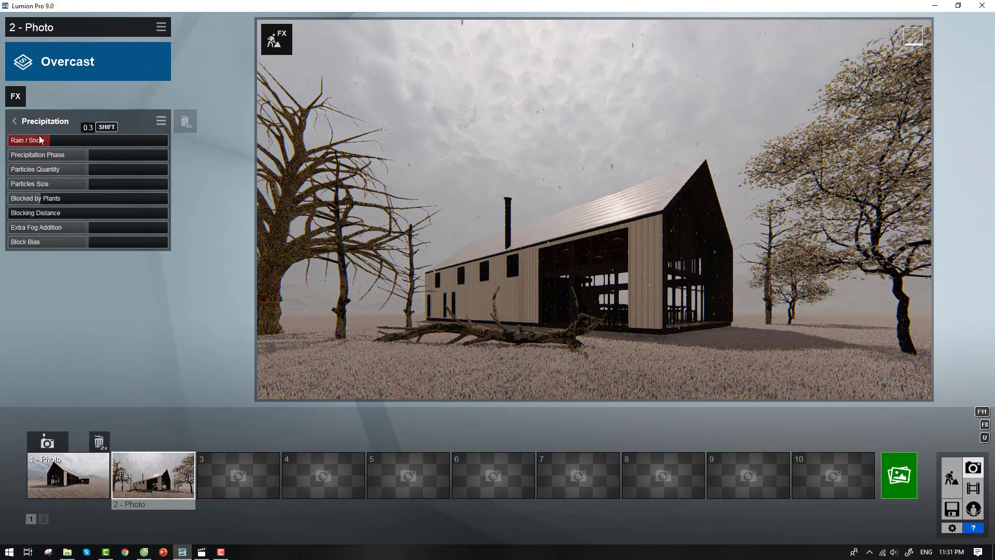
{"action": "left_click", "coordinate": [101, 155]}
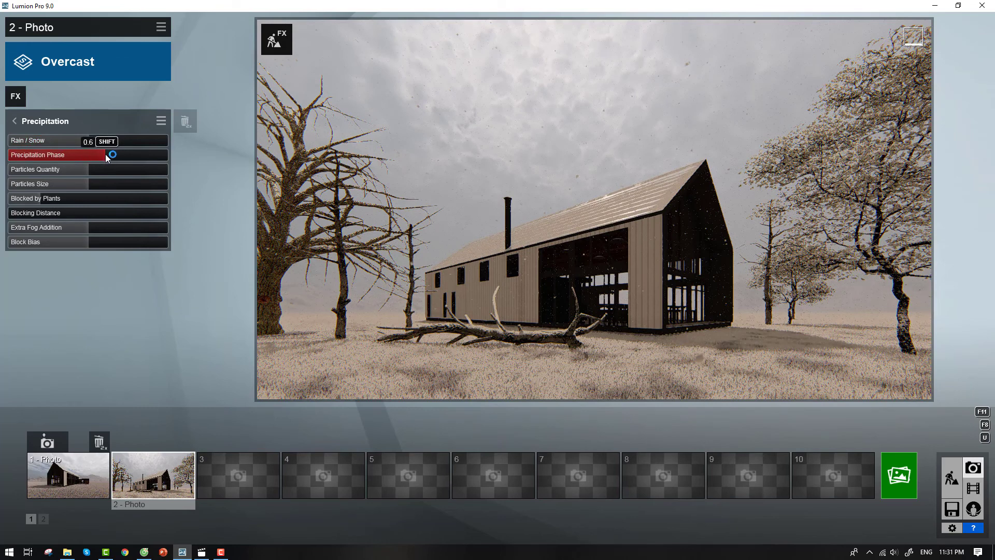
{"action": "left_click_drag", "start_coordinate": [123, 172], "coordinate": [151, 173]}
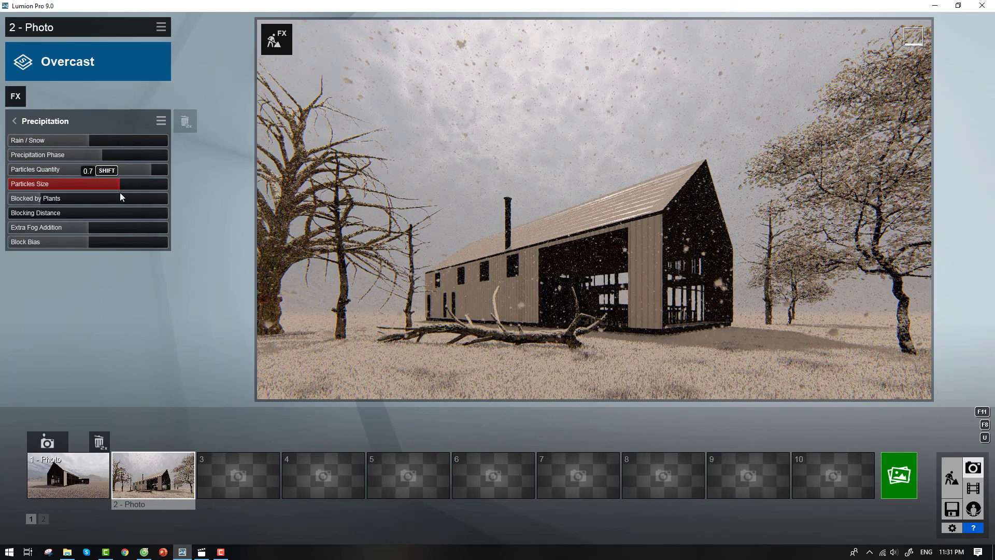
{"action": "left_click", "coordinate": [100, 192]}
- Set plant blocking, precipitation phase 0.7, blocking distance 0.4 and extra fog 0.3
{"action": "left_click", "coordinate": [104, 199]}
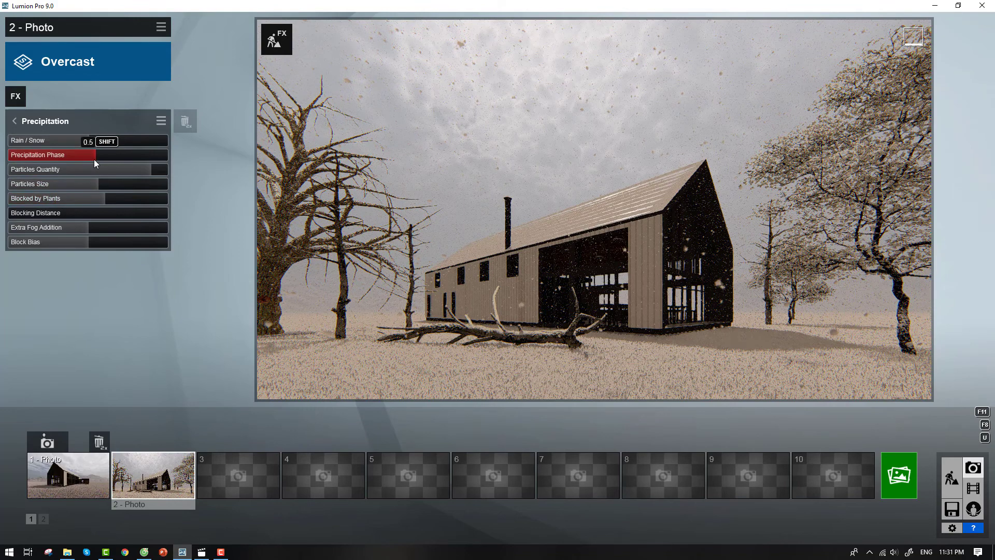
{"action": "left_click", "coordinate": [105, 161]}
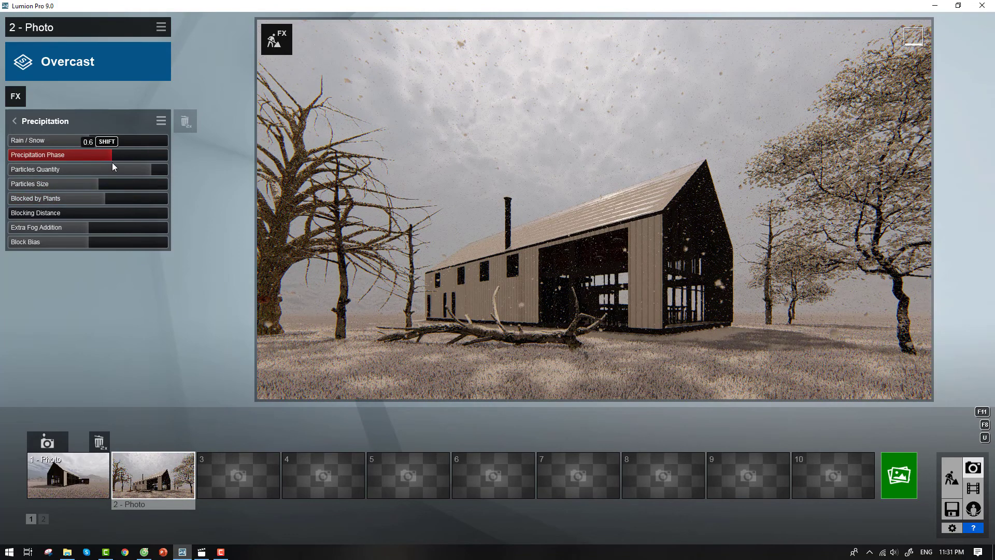
{"action": "left_click", "coordinate": [117, 158]}
{"action": "mouse_move", "coordinate": [85, 168]}
{"action": "left_click", "coordinate": [82, 213]}
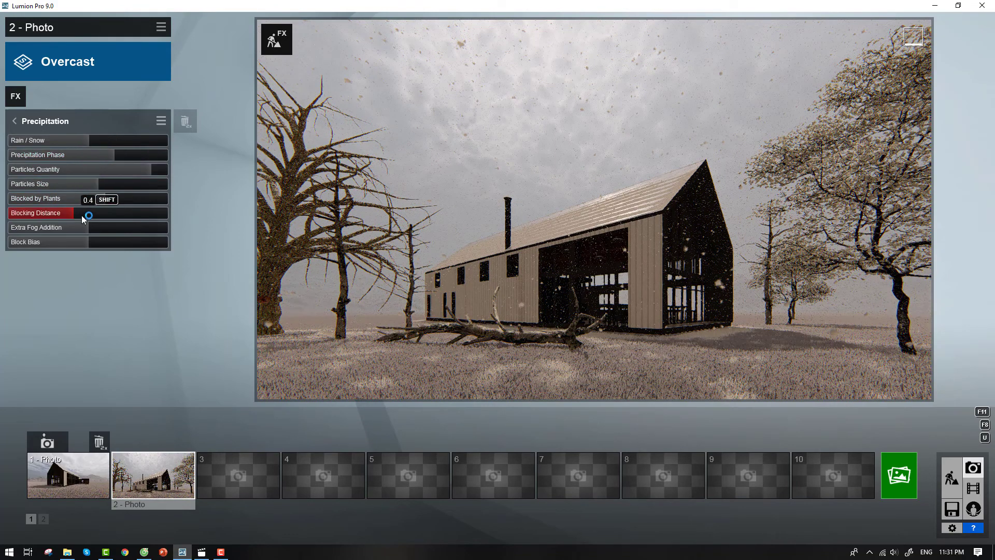
{"action": "left_click", "coordinate": [102, 227]}
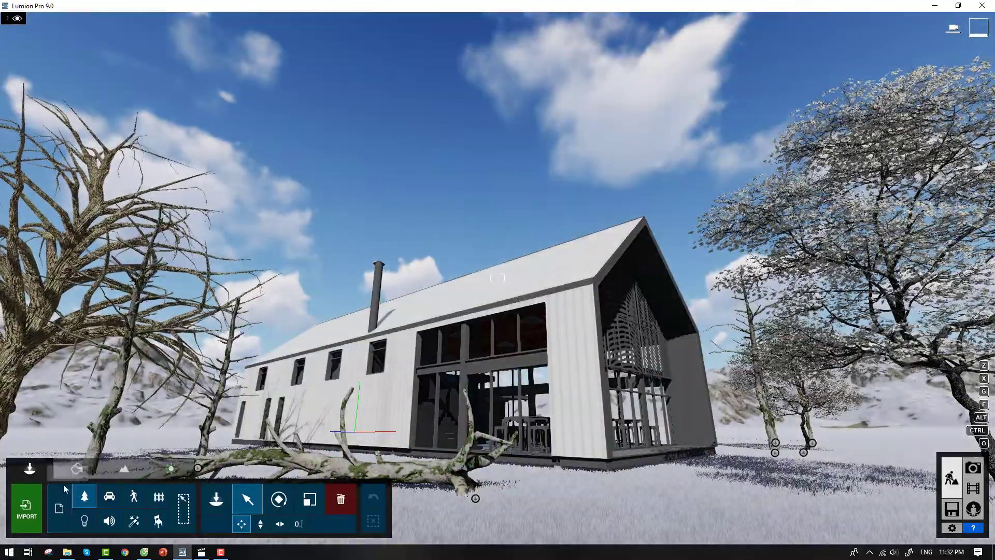
- Increase the landscape texture tile size to 3.0 and tilt the view down over the ground
{"action": "left_click", "coordinate": [124, 468]}
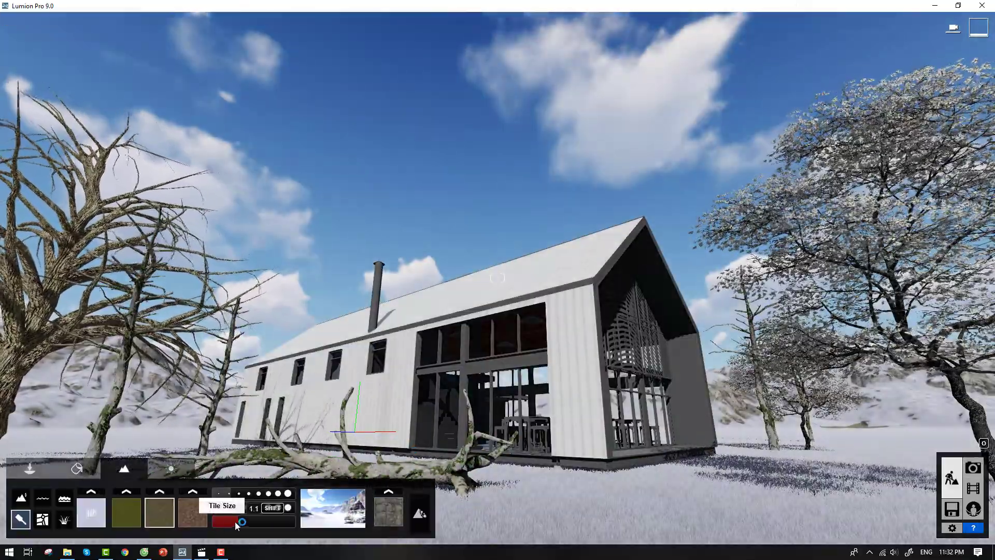
{"action": "left_click_drag", "start_coordinate": [215, 520], "coordinate": [257, 520]}
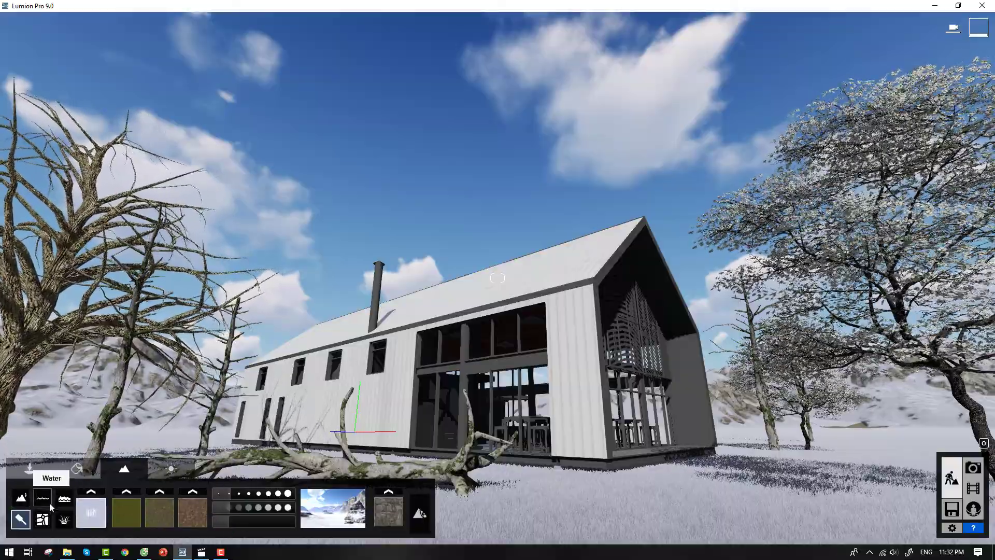
{"action": "left_click", "coordinate": [536, 440]}
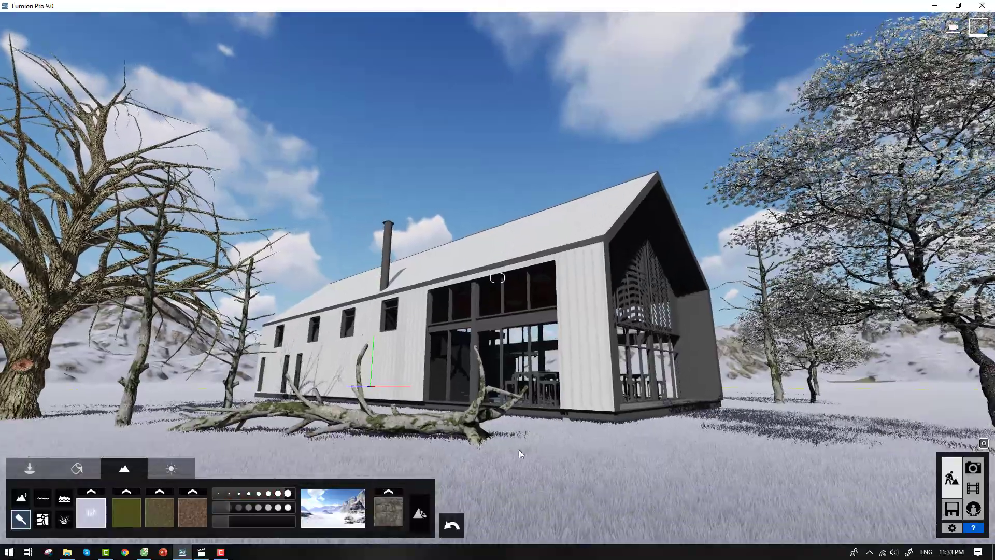
{"action": "key", "text": "e"}
{"action": "key", "text": "q"}
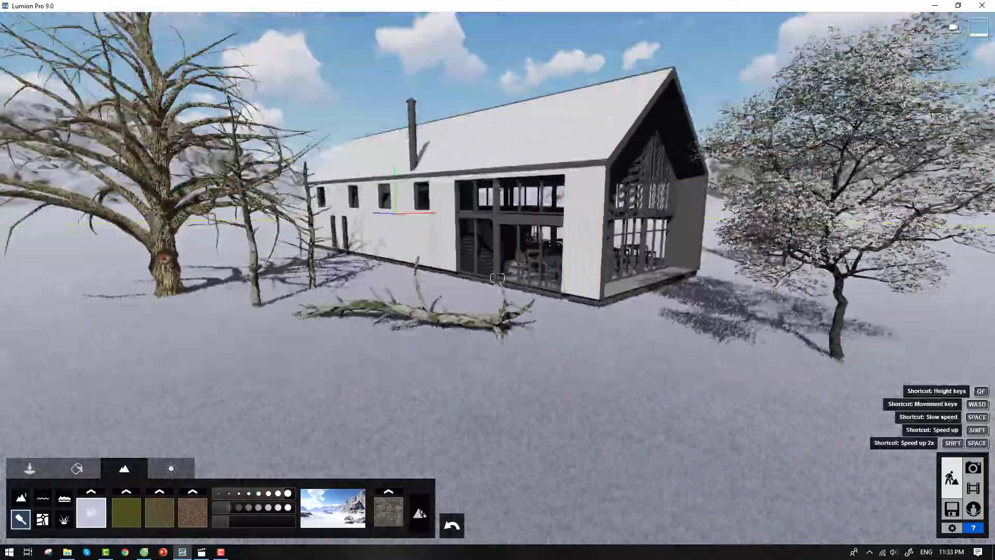
{"action": "right_click_drag", "start_coordinate": [535, 439], "coordinate": [535, 498]}
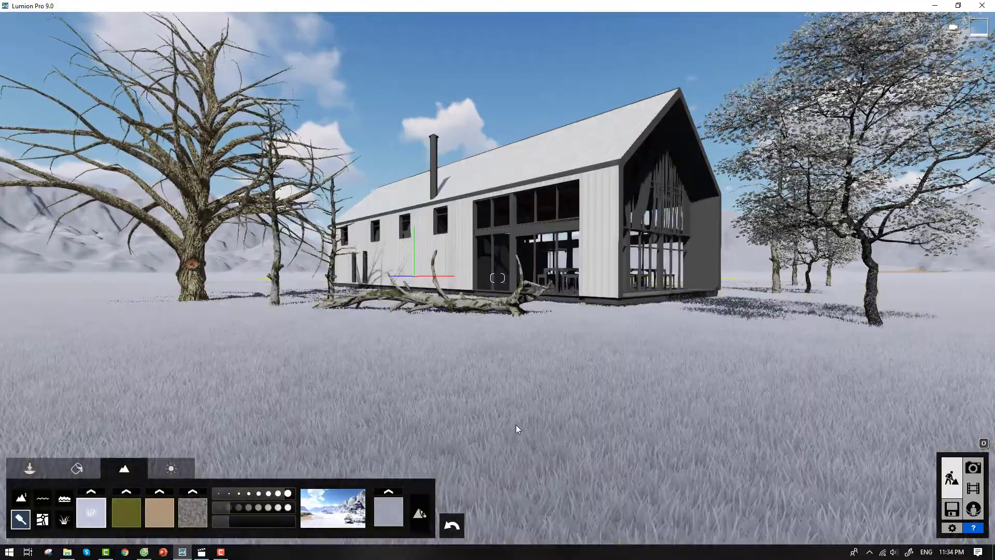
- Replace the rock ground texture layer with Snow
{"action": "left_click", "coordinate": [192, 511]}
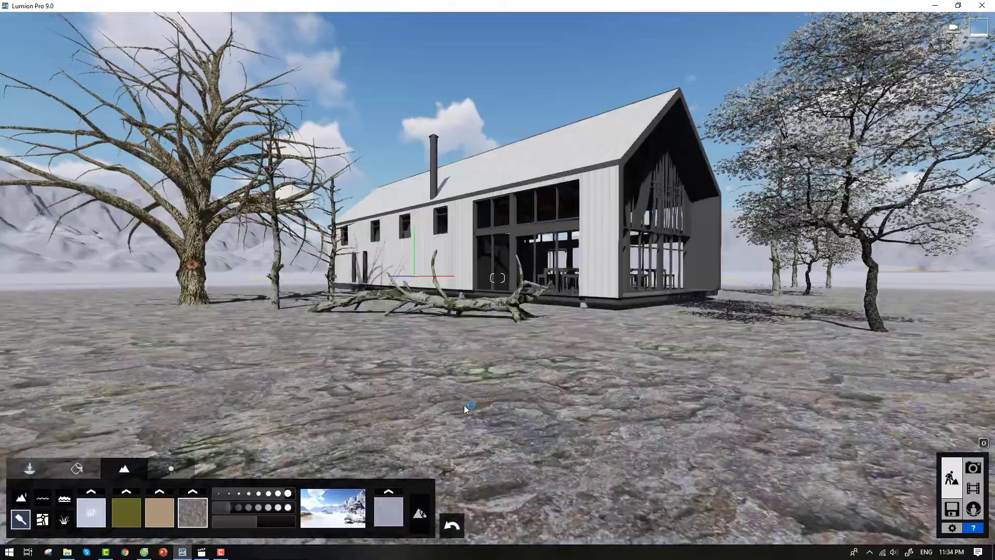
{"action": "left_click", "coordinate": [198, 493]}
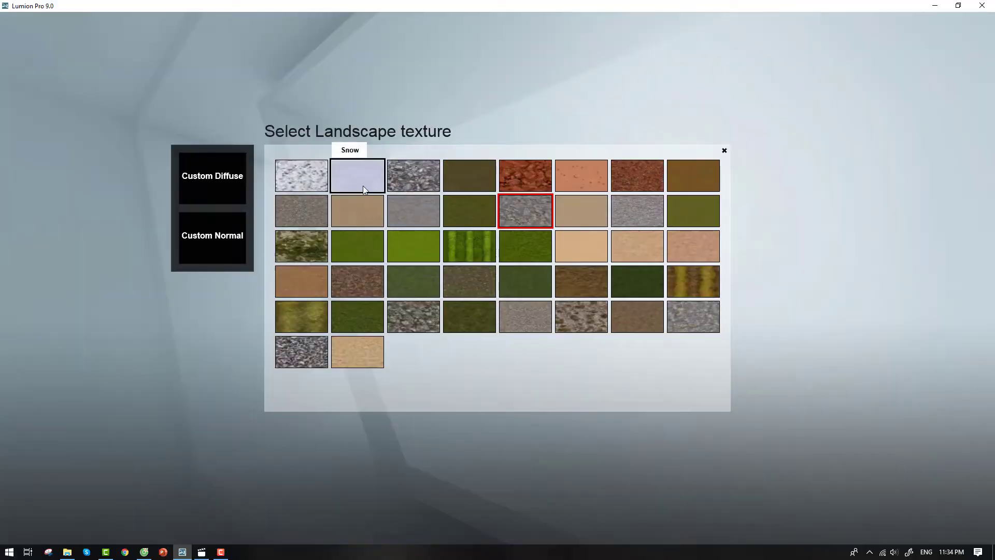
{"action": "left_click", "coordinate": [356, 173]}
{"action": "right_click_drag", "start_coordinate": [543, 415], "coordinate": [533, 410]}
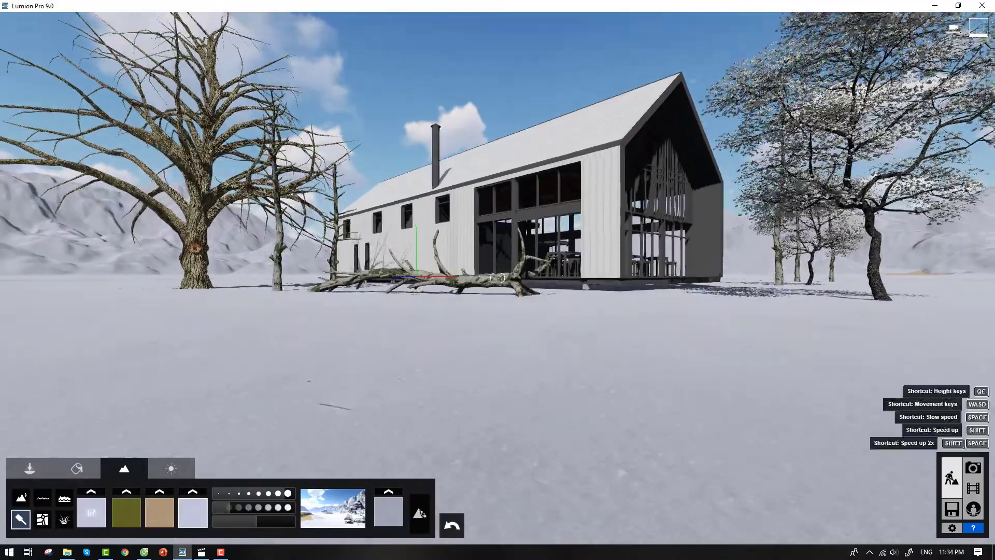
{"action": "left_click", "coordinate": [973, 467]}
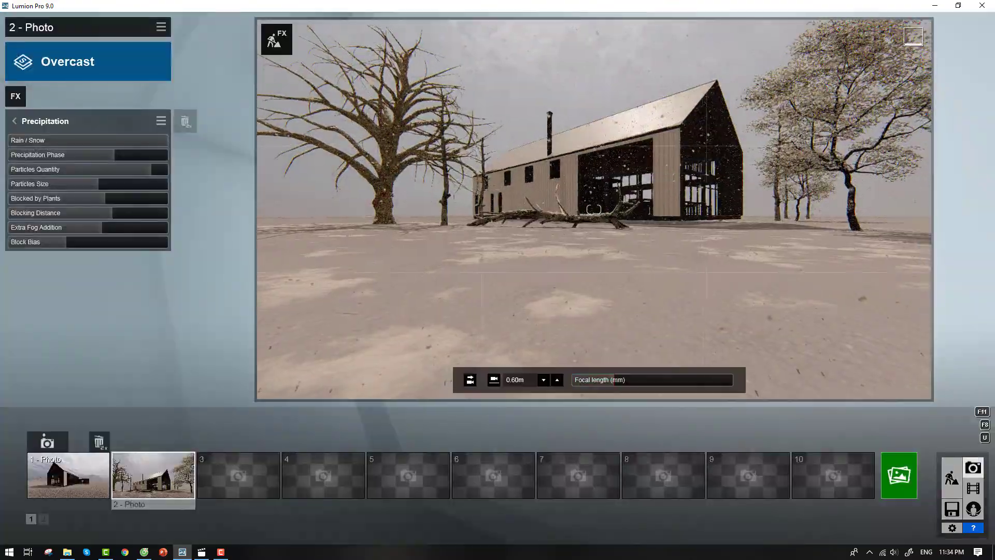
- Move Photo 2's camera closer to the house at about 1.15 m height
{"action": "right_click_drag", "start_coordinate": [650, 282], "coordinate": [662, 306]}
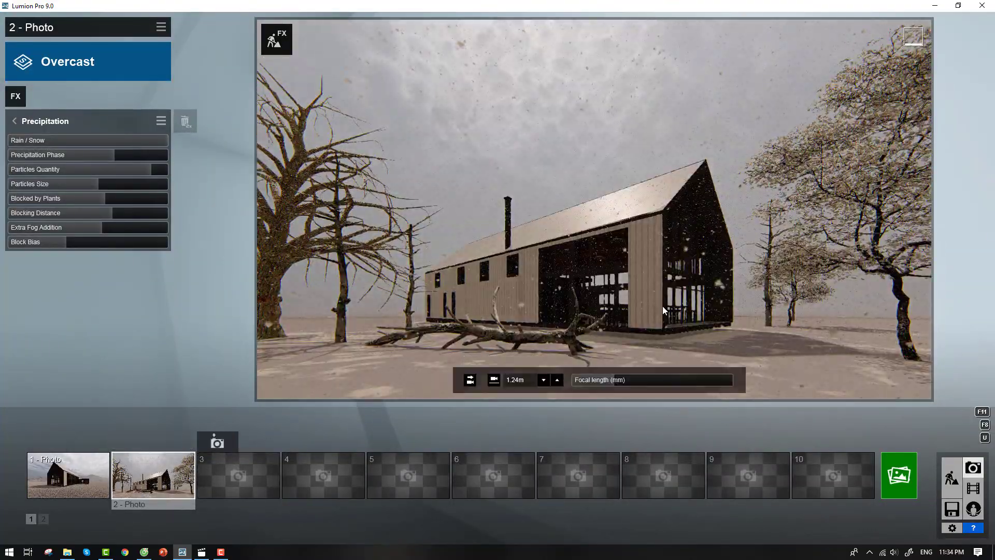
{"action": "key", "text": "w"}
{"action": "key", "text": "w"}
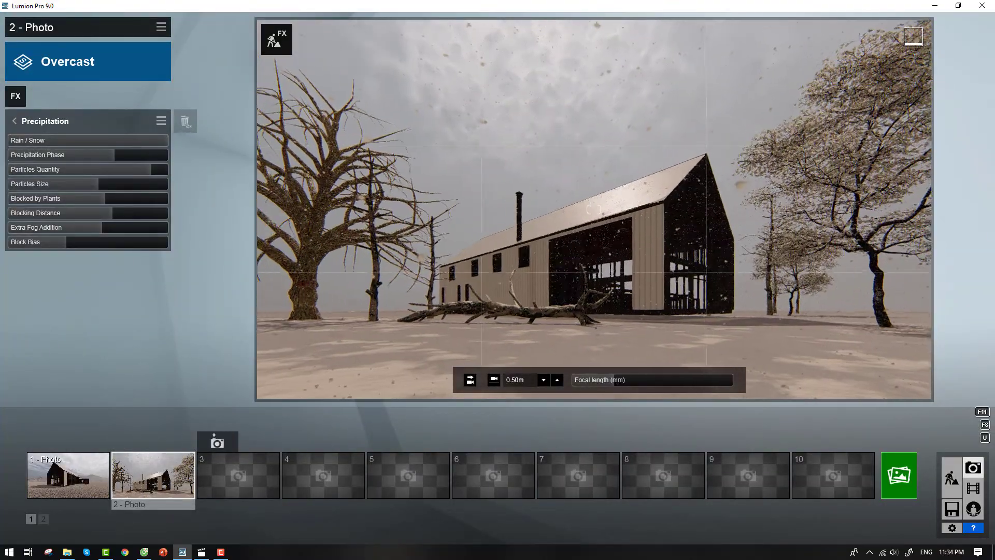
{"action": "key", "text": "q"}
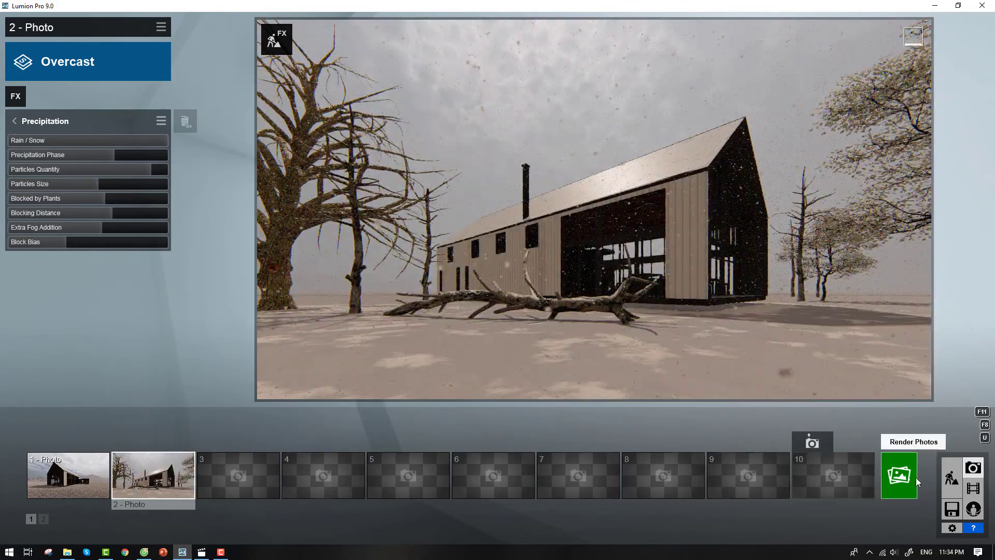
{"action": "left_click", "coordinate": [950, 477]}
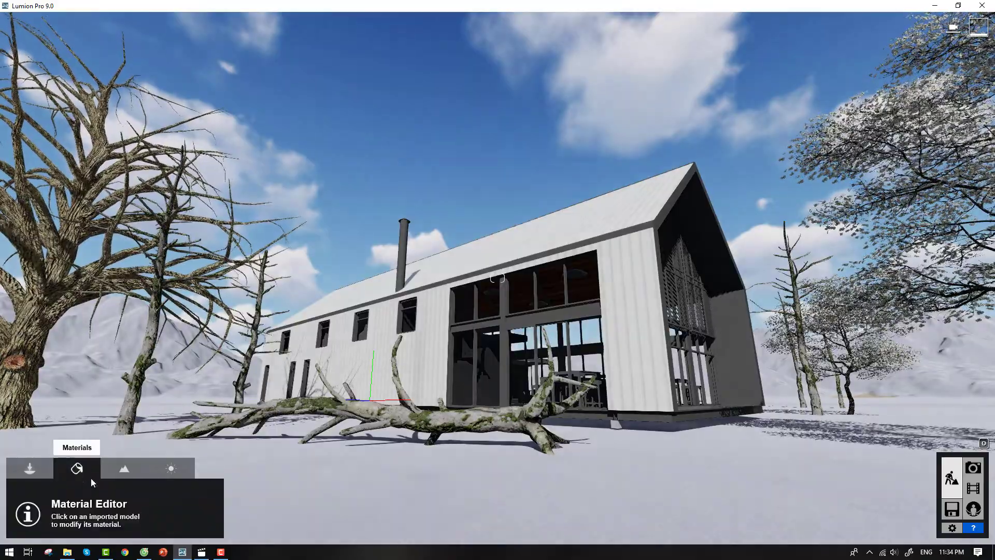
- Open the Nature library's grass and plant categories and choose a bush
{"action": "left_click", "coordinate": [30, 468]}
{"action": "left_click", "coordinate": [231, 498]}
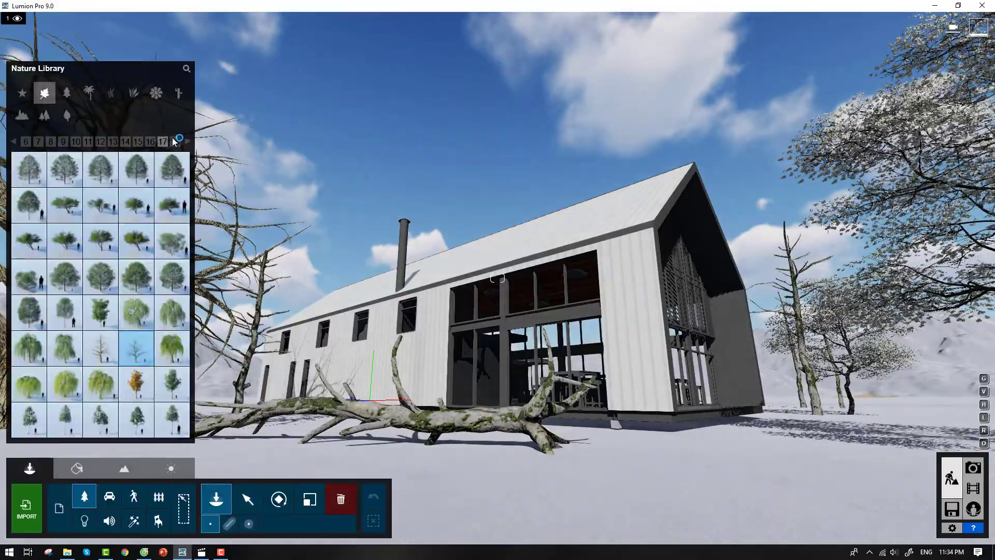
{"action": "left_click", "coordinate": [176, 142]}
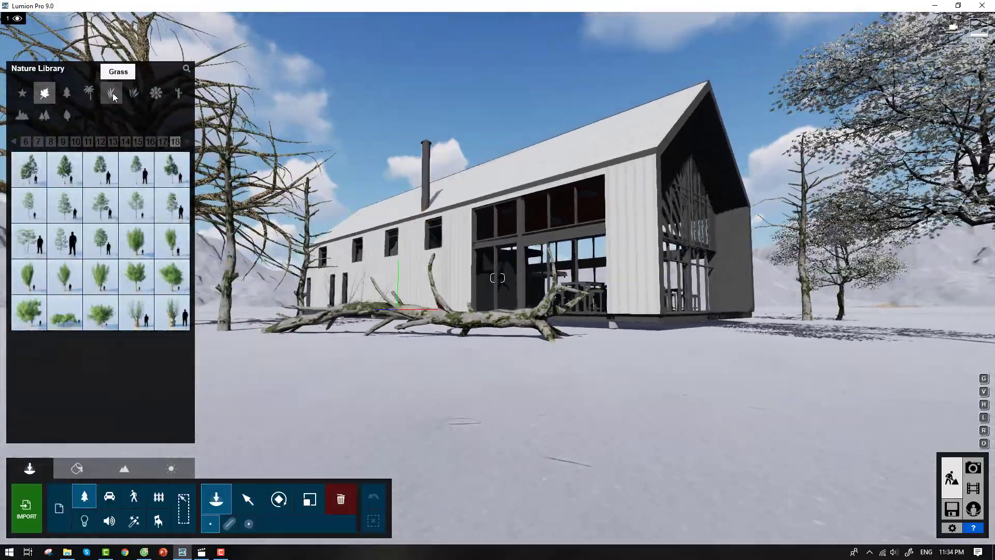
{"action": "left_click", "coordinate": [111, 93]}
{"action": "left_click", "coordinate": [64, 170]}
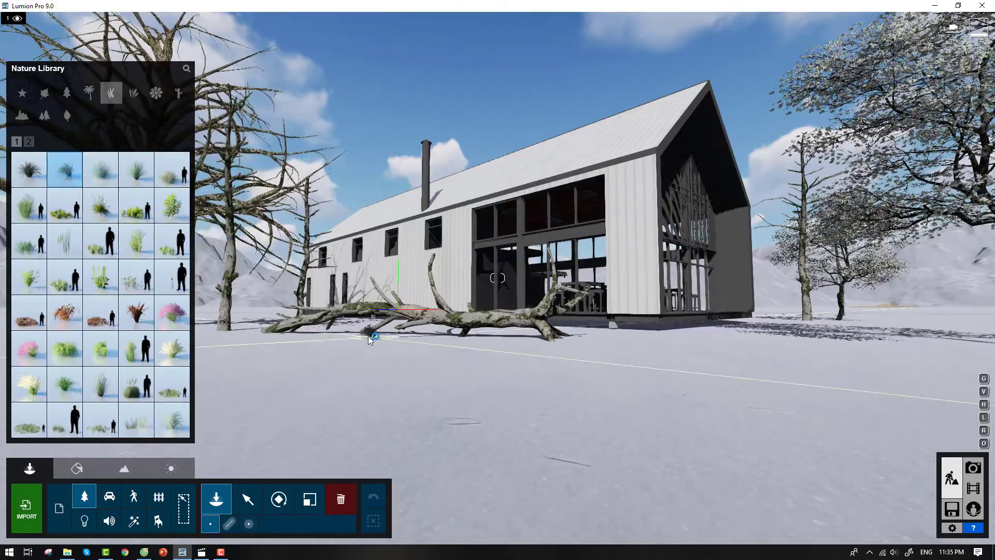
{"action": "left_click", "coordinate": [140, 97]}
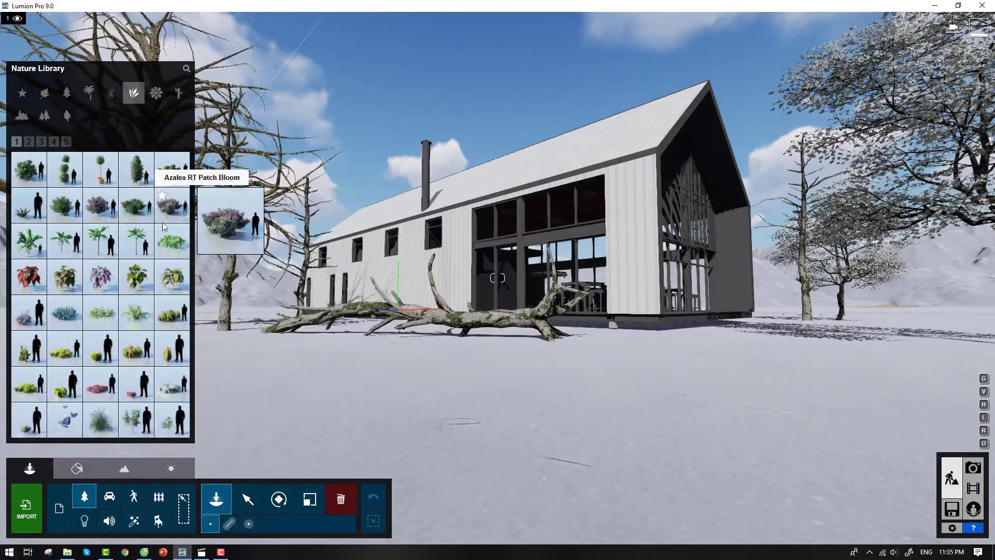
{"action": "left_click", "coordinate": [29, 420]}
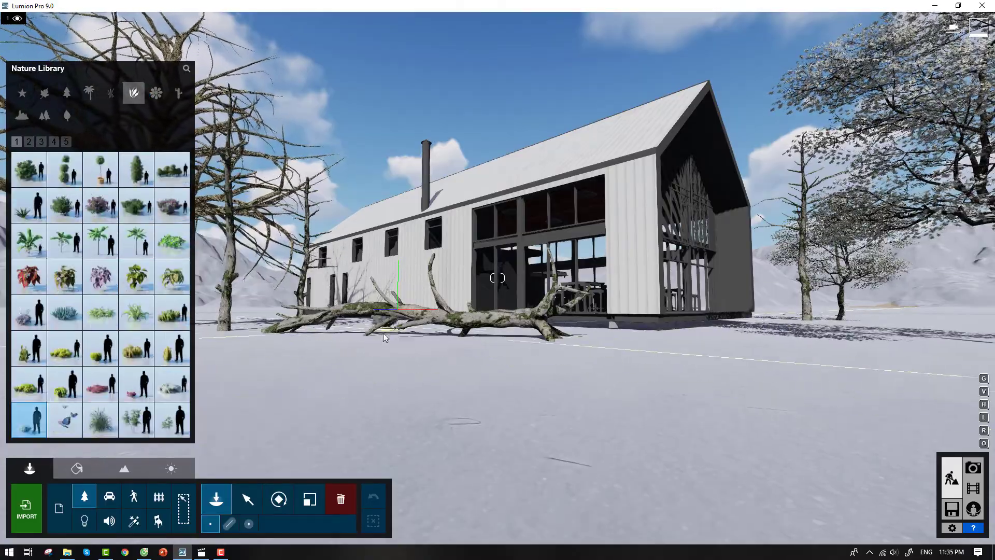
- Place bushes at the log's left end and along the right, plus a white bush at the far right
{"action": "left_click", "coordinate": [264, 345]}
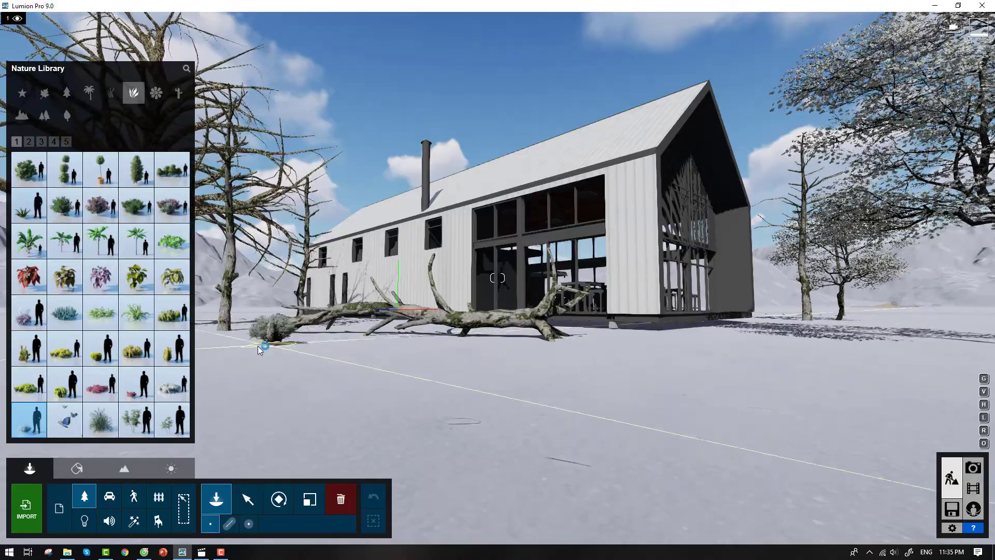
{"action": "left_click", "coordinate": [308, 342]}
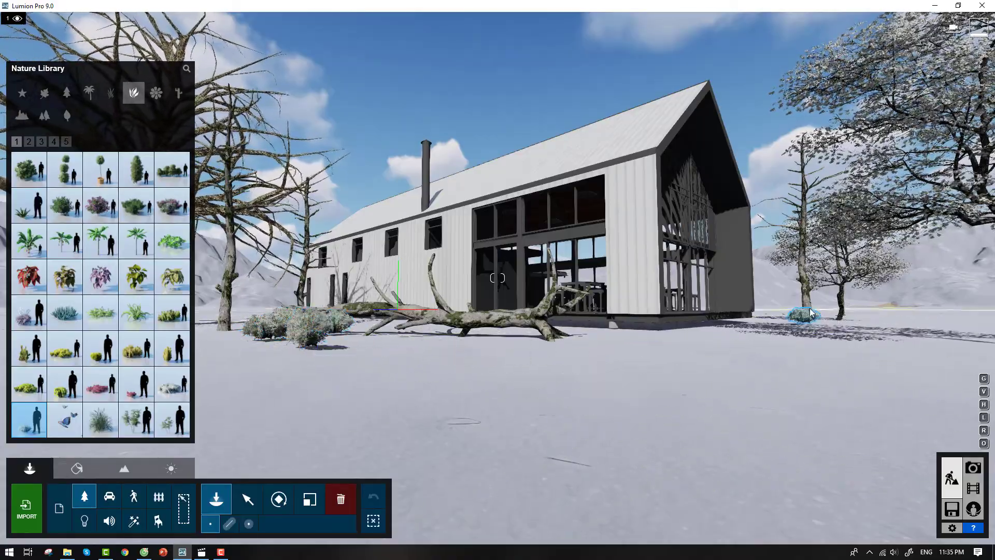
{"action": "left_click", "coordinate": [834, 330]}
{"action": "left_click", "coordinate": [533, 332]}
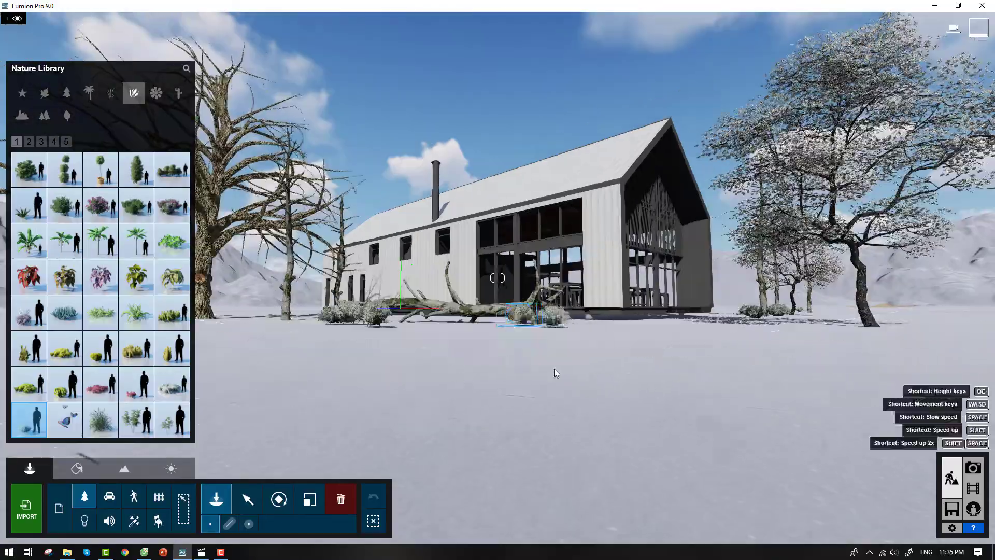
{"action": "left_click", "coordinate": [172, 384]}
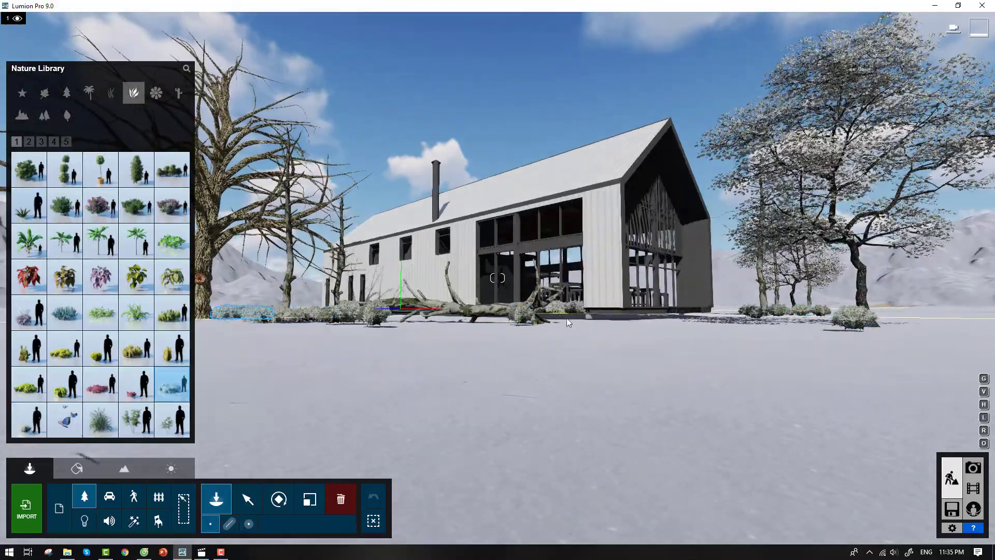
{"action": "left_click", "coordinate": [872, 344]}
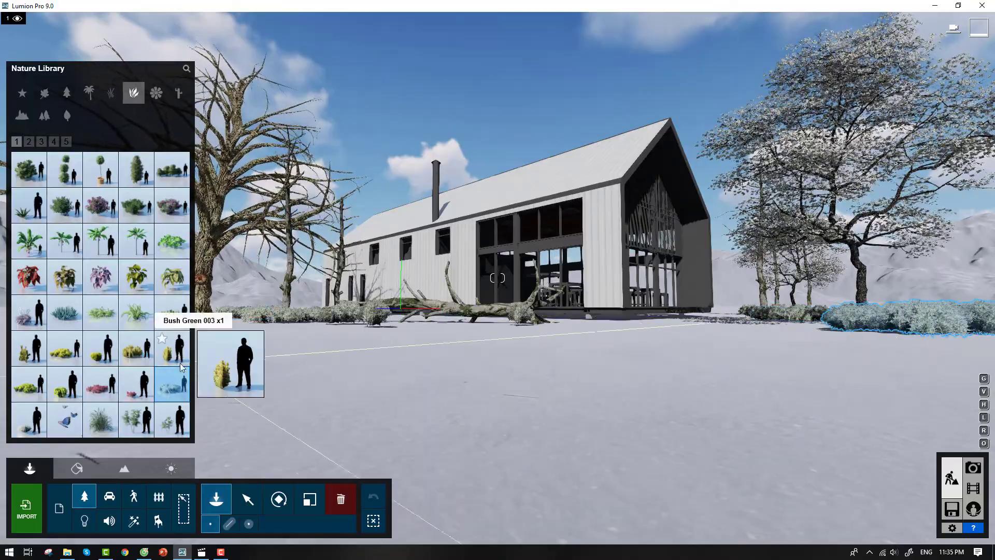
- Browse to page 4 of plants and place plants left of the house and near the log
{"action": "left_click", "coordinate": [29, 141]}
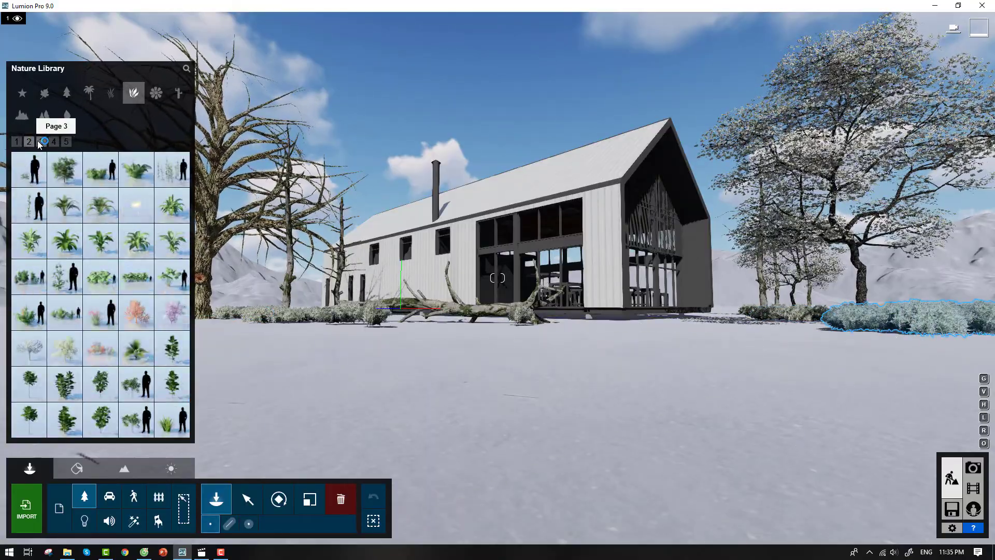
{"action": "left_click", "coordinate": [41, 141]}
{"action": "left_click", "coordinate": [53, 143]}
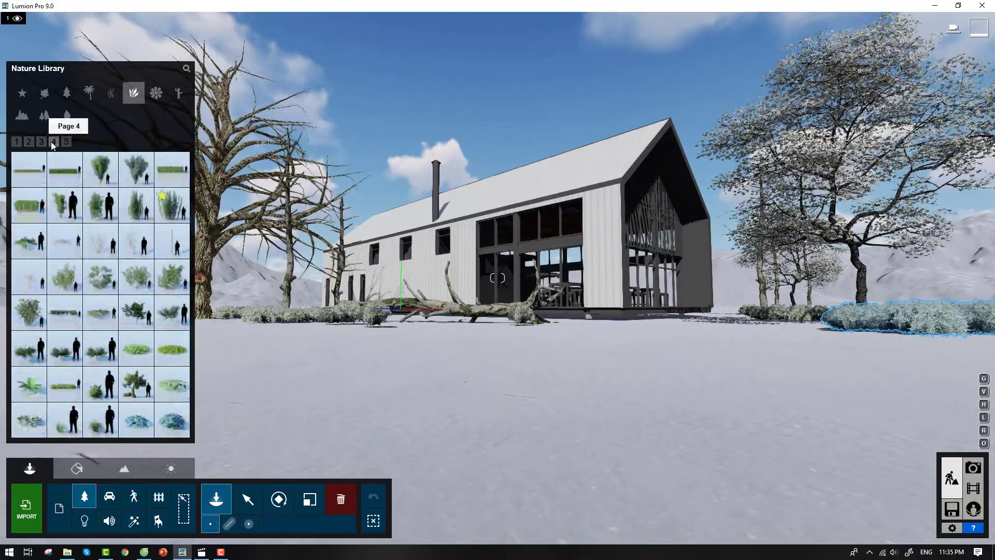
{"action": "left_click", "coordinate": [96, 237]}
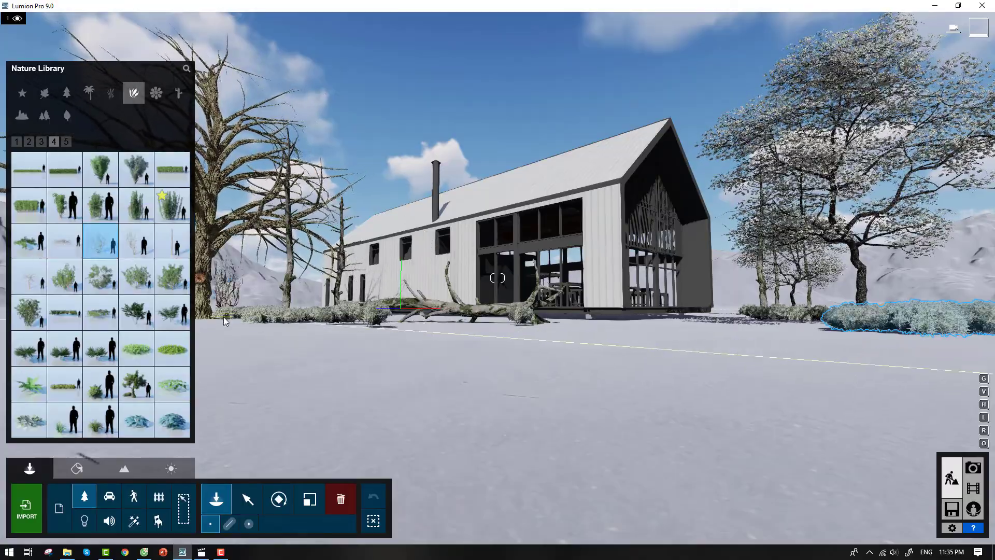
{"action": "left_click", "coordinate": [223, 316]}
{"action": "left_click", "coordinate": [66, 141]}
{"action": "left_click", "coordinate": [28, 204]}
{"action": "left_click", "coordinate": [422, 323]}
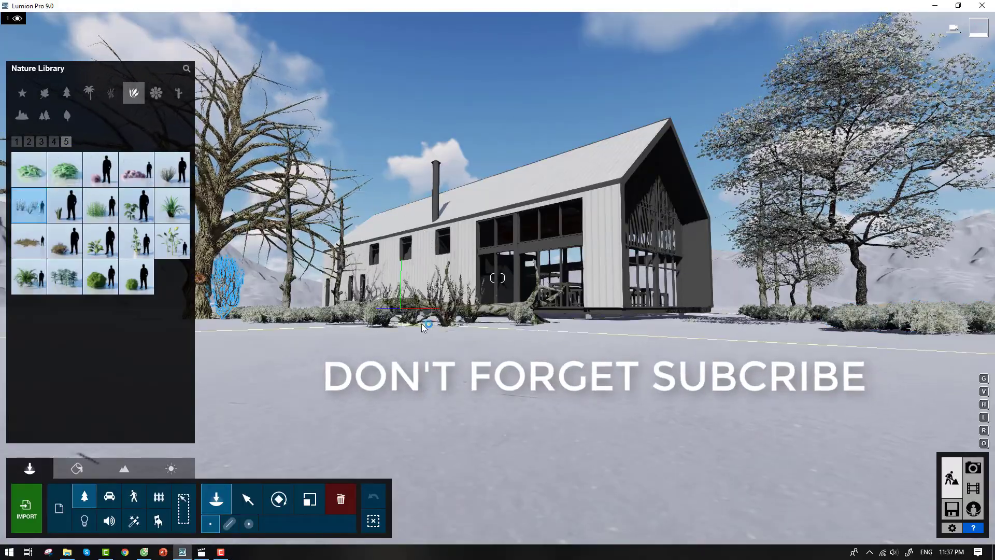
- Add more snowy shrubs beside the log, right of the house and on the left side
{"action": "left_click", "coordinate": [365, 320]}
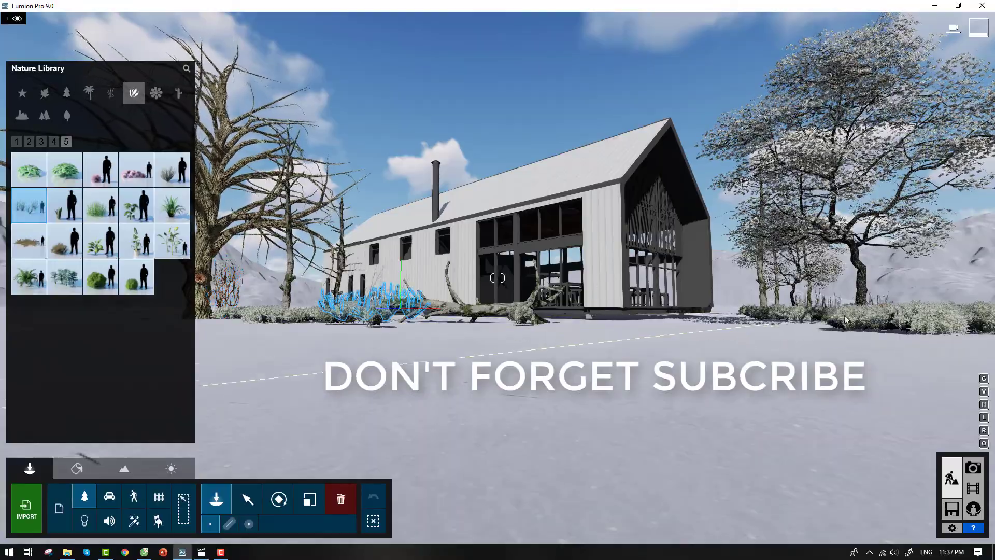
{"action": "left_click", "coordinate": [811, 327]}
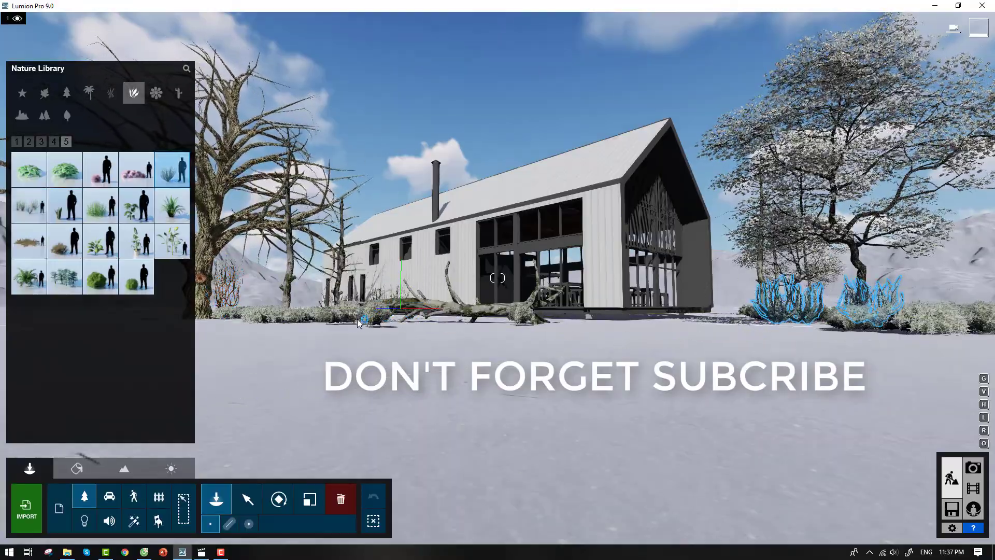
{"action": "left_click", "coordinate": [419, 322]}
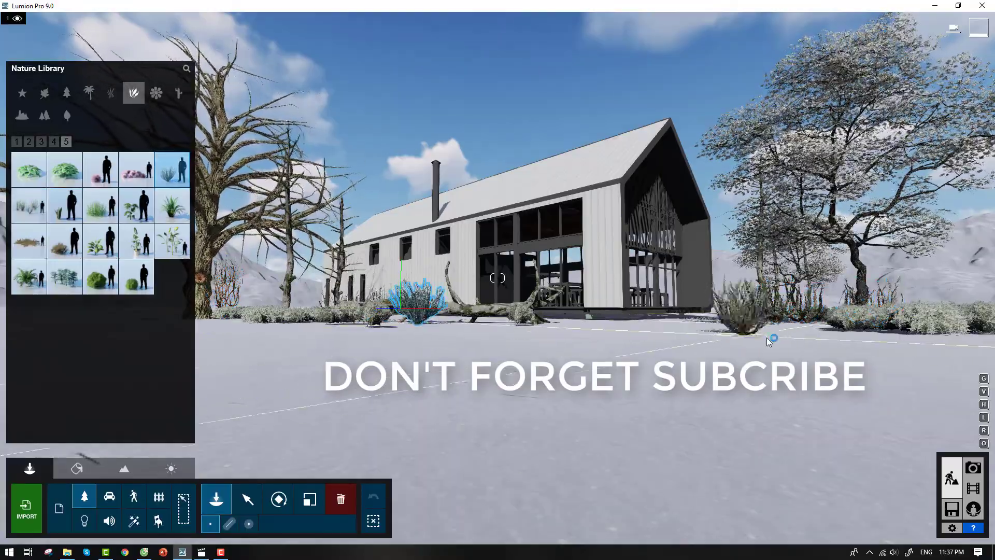
{"action": "left_click", "coordinate": [244, 321]}
{"action": "left_click", "coordinate": [306, 324]}
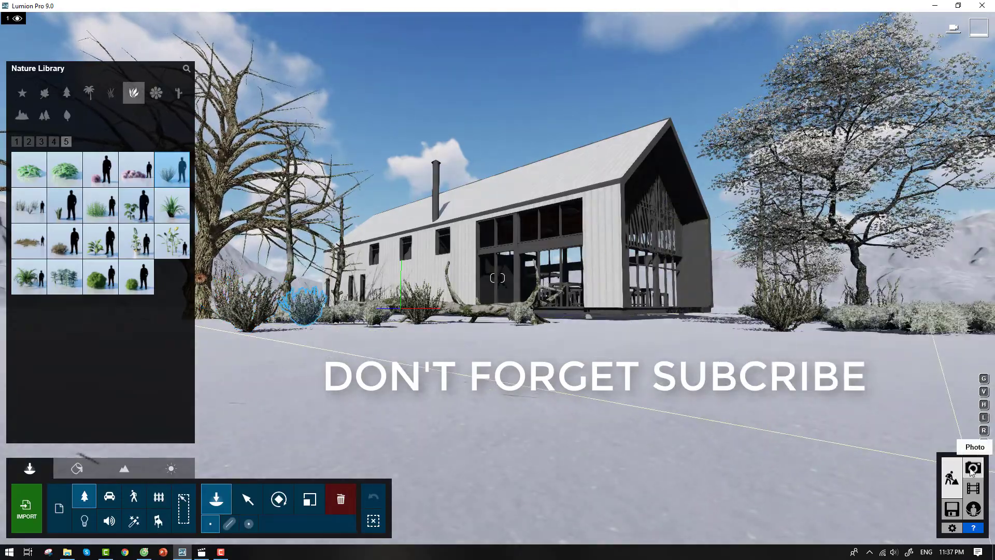
{"action": "left_click", "coordinate": [973, 469]}
- Move photo 2's camera closer to the house and render it as a 1920x1080 desktop JPG
{"action": "left_click", "coordinate": [152, 474]}
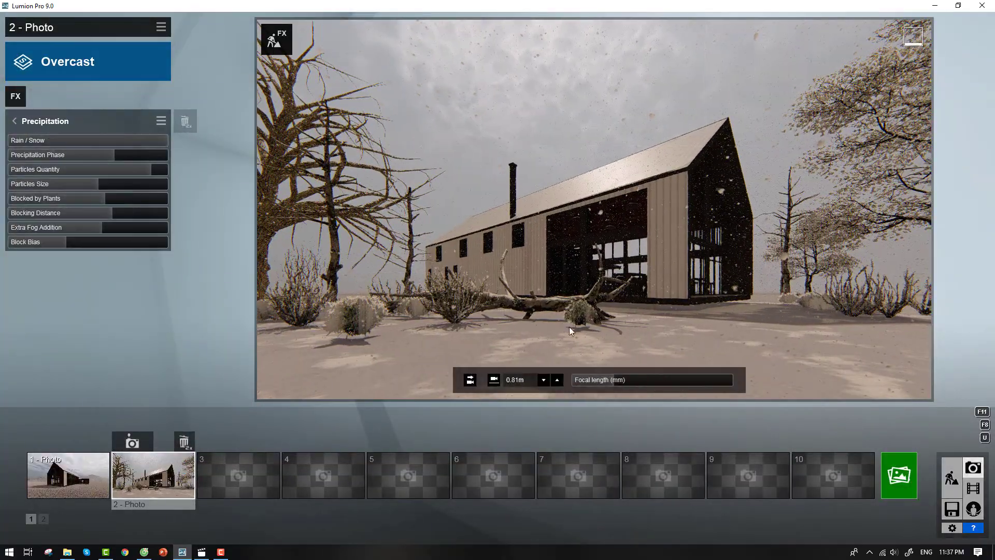
{"action": "key", "text": "w"}
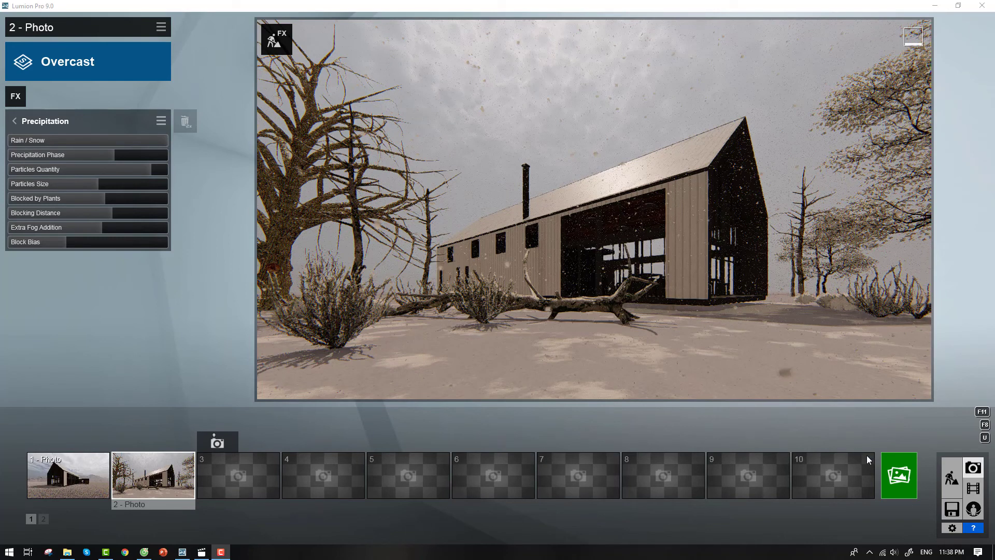
{"action": "left_click", "coordinate": [887, 468]}
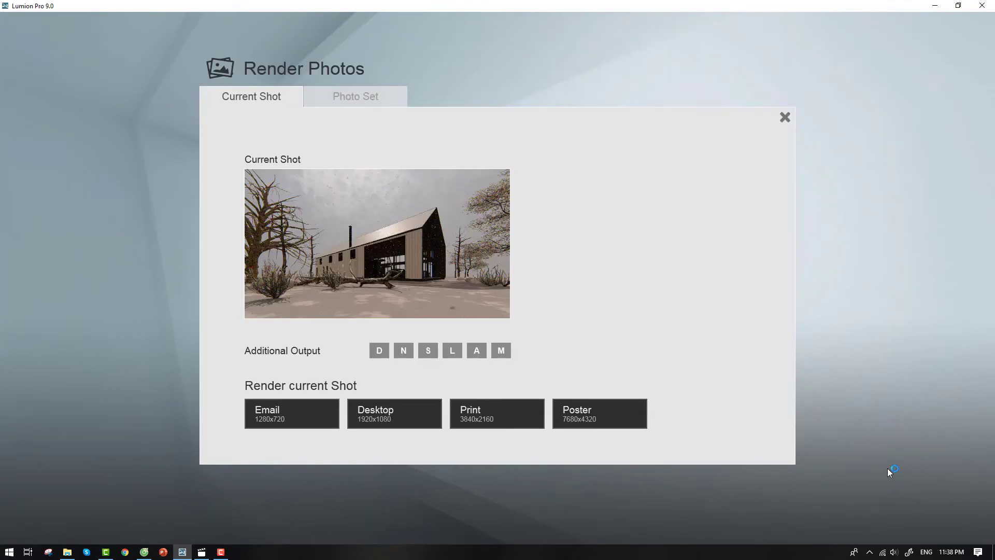
{"action": "left_click", "coordinate": [391, 421]}
{"action": "left_click", "coordinate": [407, 276]}
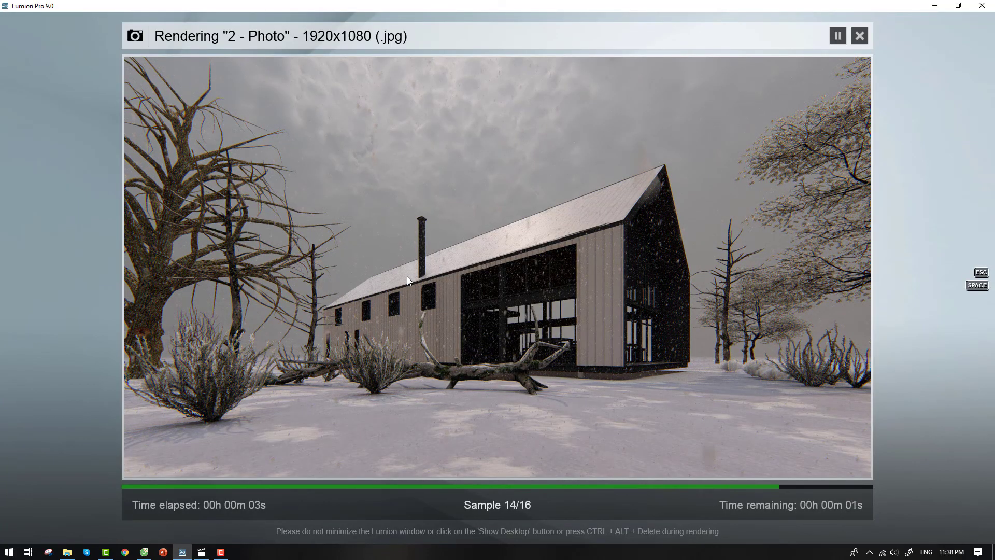
{"action": "left_click", "coordinate": [842, 460]}
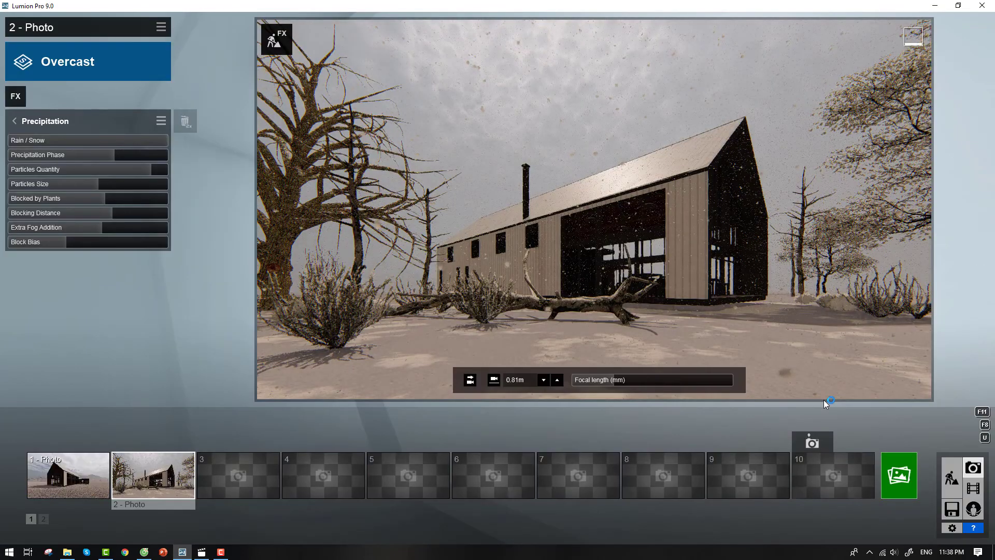
- Store a slightly right-turned camera for photo 2; set precipitation phase 0.4, reduce fog, block bias -0.4
{"action": "right_click_drag", "start_coordinate": [611, 340], "coordinate": [648, 373]}
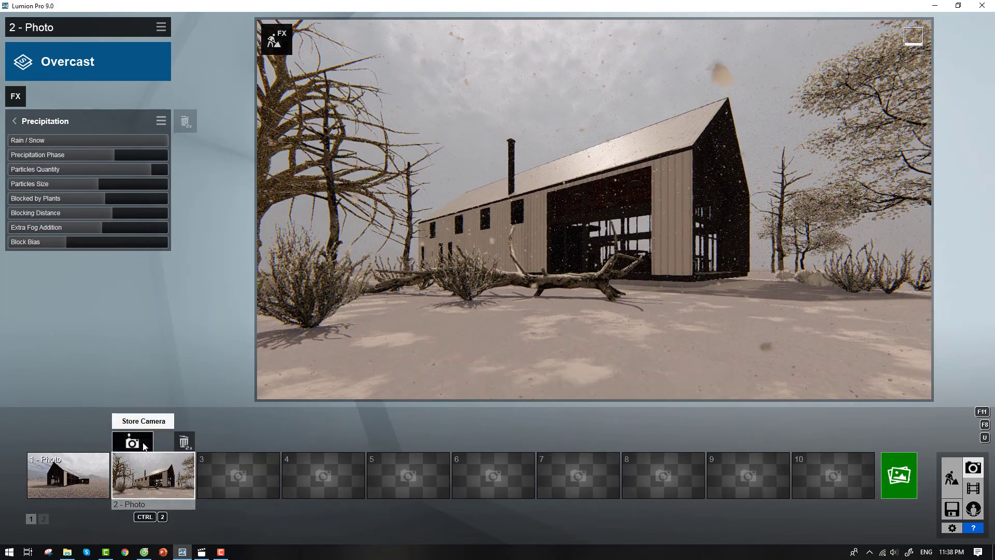
{"action": "left_click", "coordinate": [144, 445]}
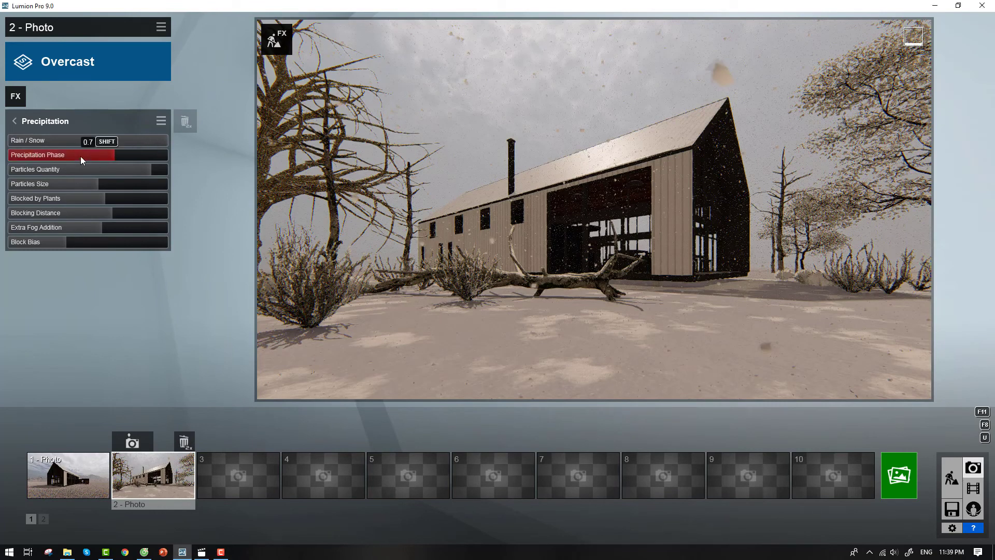
{"action": "left_click_drag", "start_coordinate": [80, 159], "coordinate": [103, 173]}
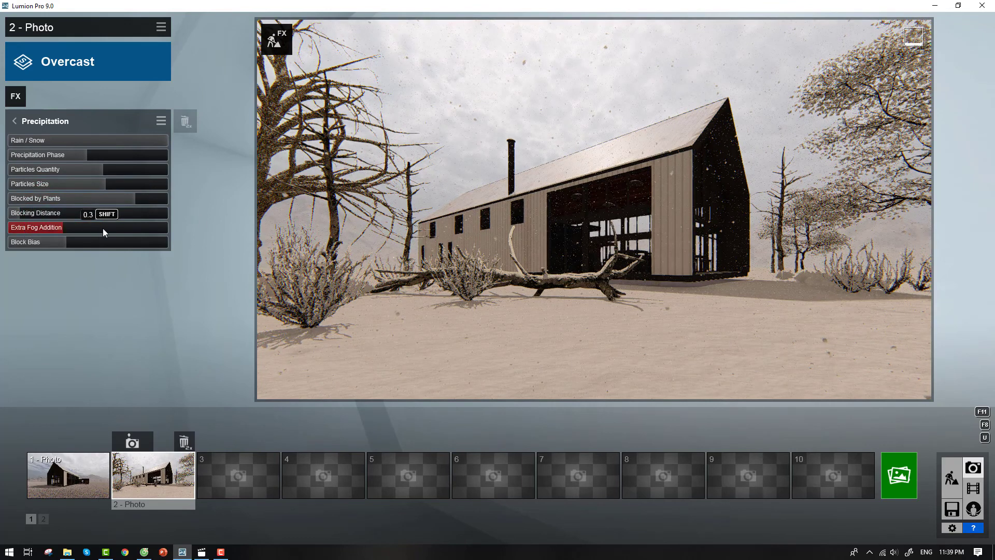
{"action": "mouse_move", "coordinate": [102, 228]}
{"action": "left_mouse_down"}
{"action": "mouse_move", "coordinate": [241, 226]}
{"action": "mouse_move", "coordinate": [97, 228]}
{"action": "mouse_move", "coordinate": [67, 241]}
{"action": "left_mouse_up"}
{"action": "left_click", "coordinate": [44, 243]}
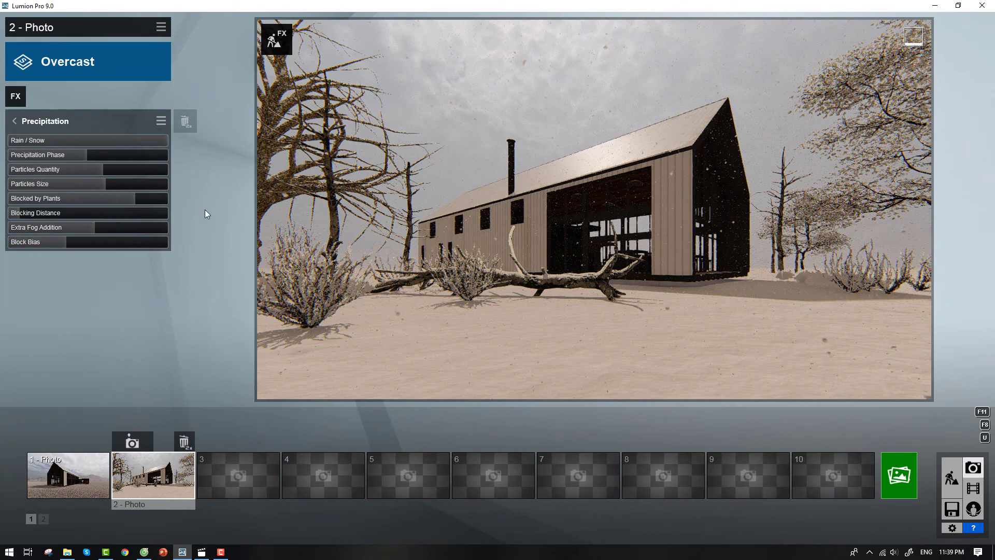
{"action": "left_click", "coordinate": [111, 121]}
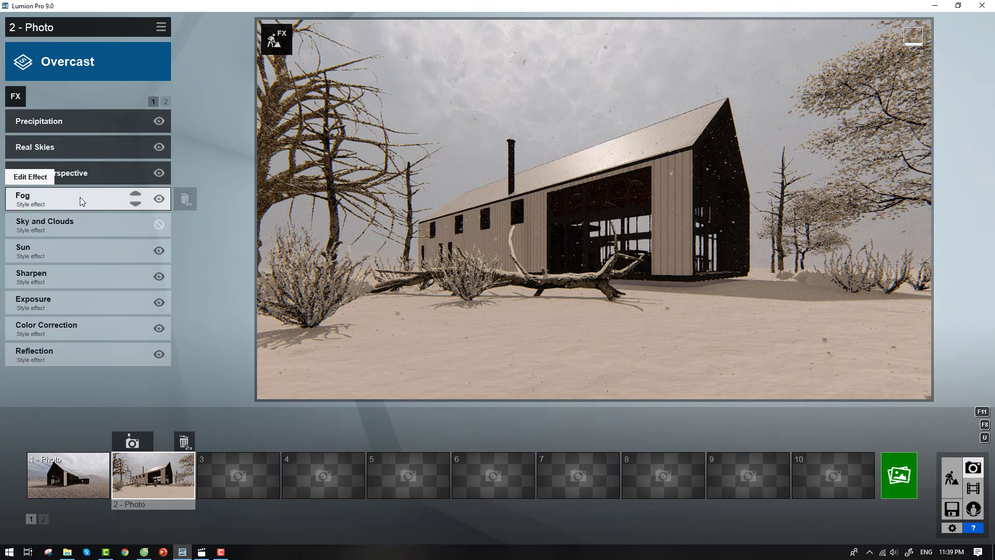
- Rotate the Real Skies heading to 91.2 and raise exposure to 0.6
{"action": "left_click", "coordinate": [73, 150]}
{"action": "mouse_move", "coordinate": [75, 183]}
{"action": "left_mouse_down"}
{"action": "mouse_move", "coordinate": [129, 185]}
{"action": "mouse_move", "coordinate": [166, 203]}
{"action": "mouse_move", "coordinate": [56, 203]}
{"action": "mouse_move", "coordinate": [64, 201]}
{"action": "left_mouse_up"}
{"action": "left_click_drag", "start_coordinate": [123, 188], "coordinate": [116, 210]}
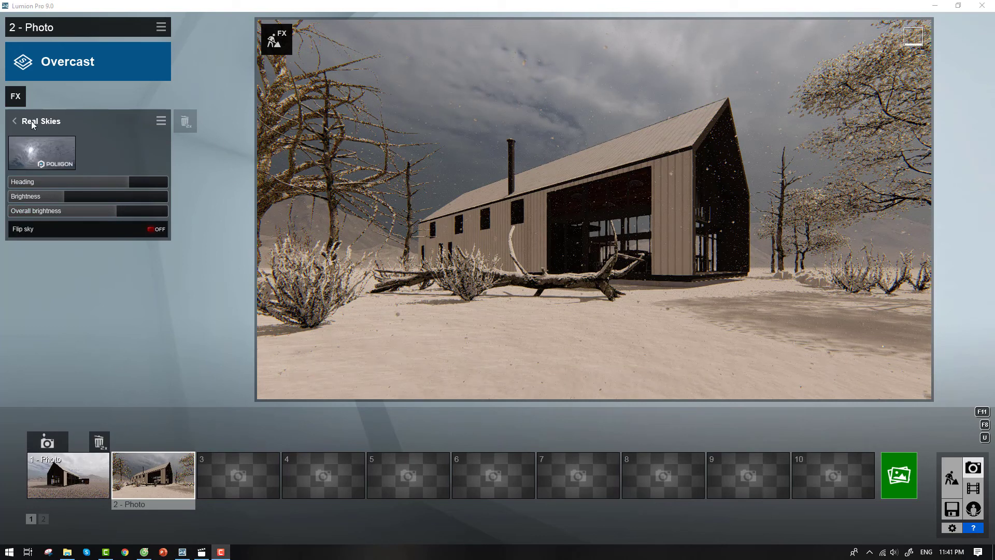
{"action": "left_click", "coordinate": [45, 123]}
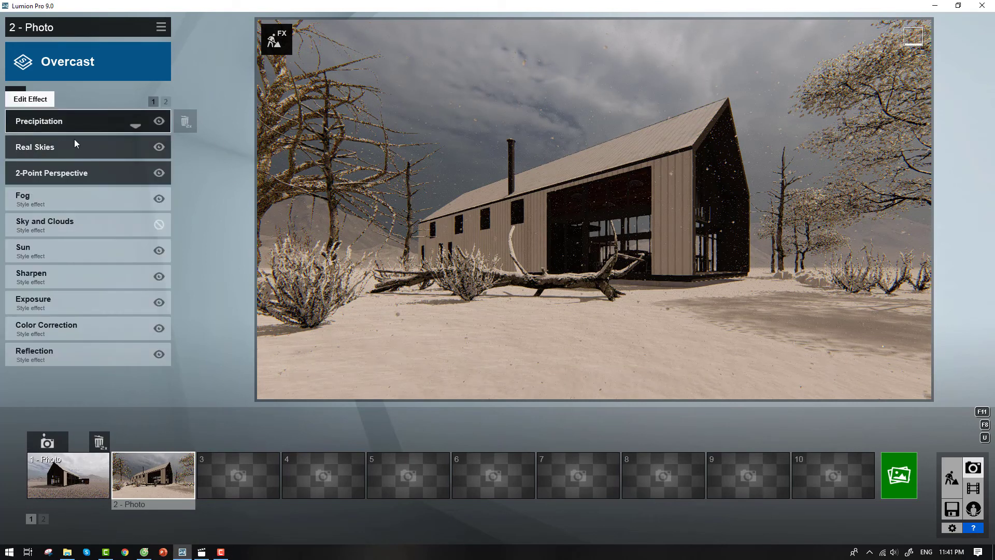
{"action": "left_click", "coordinate": [90, 300]}
{"action": "left_click_drag", "start_coordinate": [98, 141], "coordinate": [110, 145]}
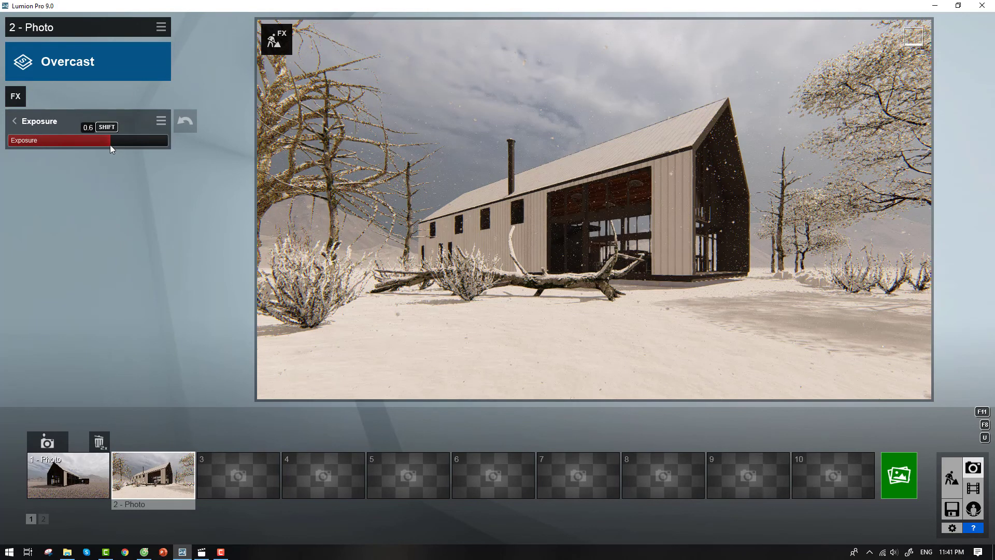
{"action": "left_click", "coordinate": [94, 122]}
- Set Color Correction to a cooler temperature 0.3, tint -0.2 and brightness 0.8
{"action": "left_click", "coordinate": [95, 334]}
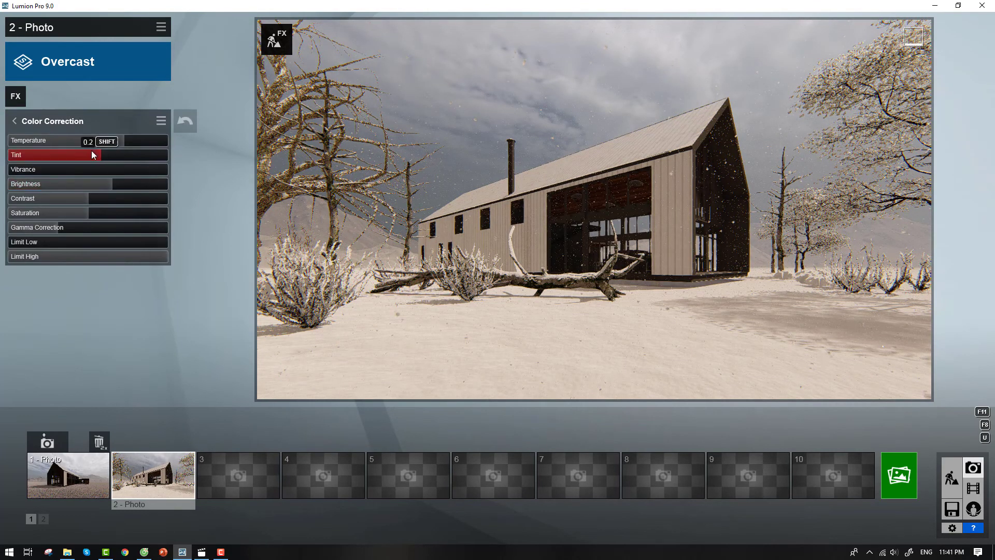
{"action": "left_click_drag", "start_coordinate": [94, 141], "coordinate": [103, 141]}
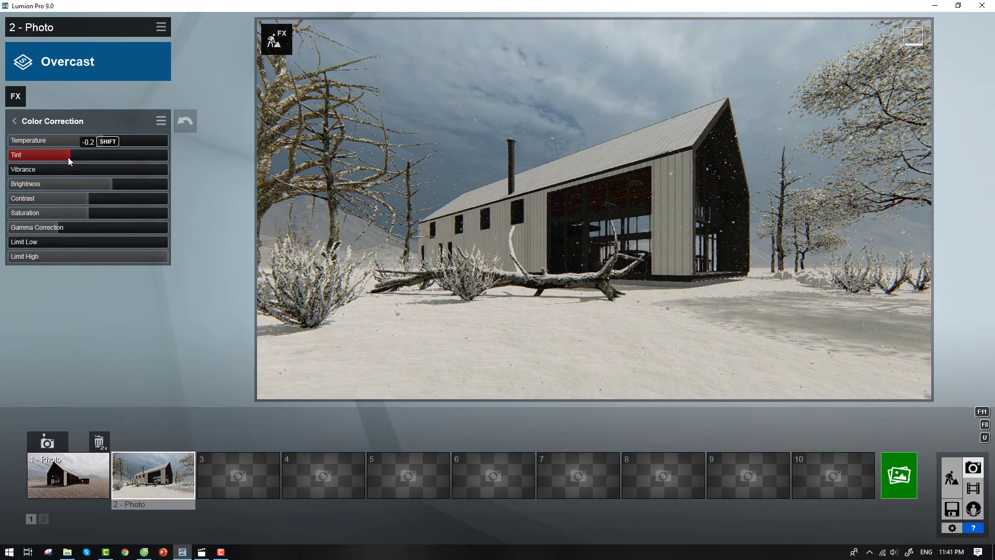
{"action": "left_click", "coordinate": [82, 159]}
{"action": "mouse_move", "coordinate": [112, 184]}
{"action": "left_mouse_down"}
{"action": "mouse_move", "coordinate": [144, 187]}
{"action": "mouse_move", "coordinate": [131, 186]}
{"action": "mouse_move", "coordinate": [140, 200]}
{"action": "mouse_move", "coordinate": [83, 196]}
{"action": "left_mouse_up"}
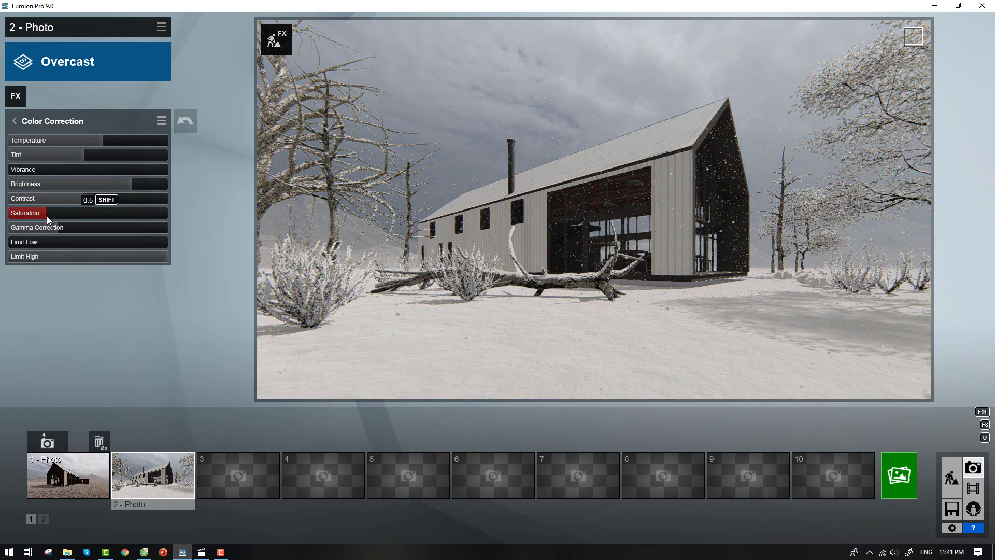
{"action": "left_click", "coordinate": [78, 120]}
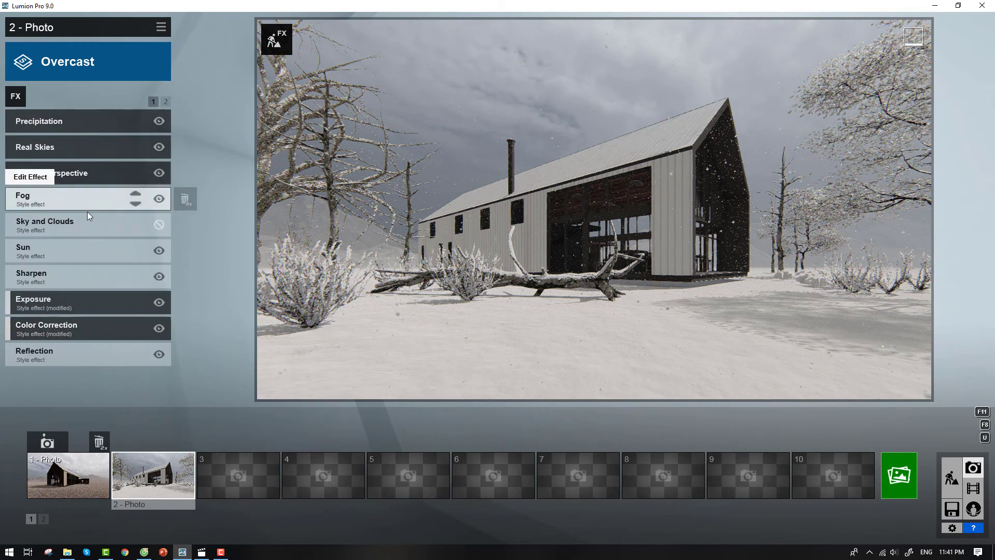
- Switch photo 2's Real Skies sky to Overcast 3
{"action": "left_click", "coordinate": [83, 150]}
{"action": "left_click", "coordinate": [48, 154]}
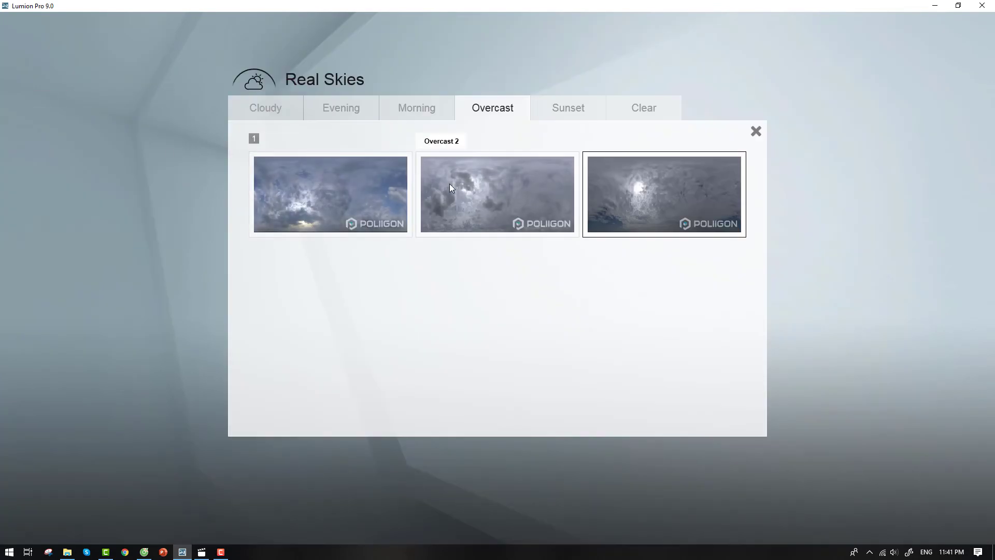
{"action": "left_click", "coordinate": [496, 199]}
{"action": "left_click", "coordinate": [14, 121]}
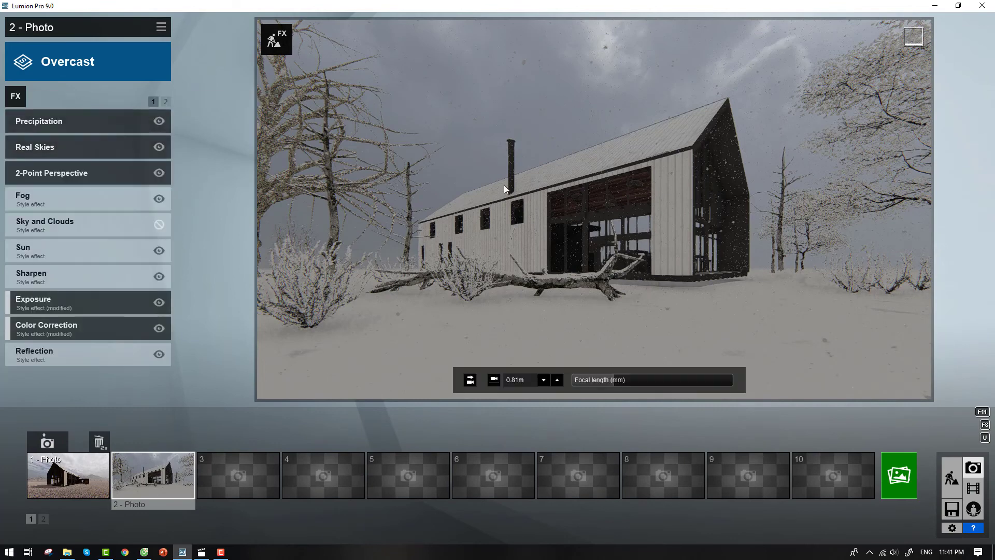
{"action": "left_click", "coordinate": [78, 147]}
{"action": "left_click", "coordinate": [42, 153]}
{"action": "left_click", "coordinate": [651, 208]}
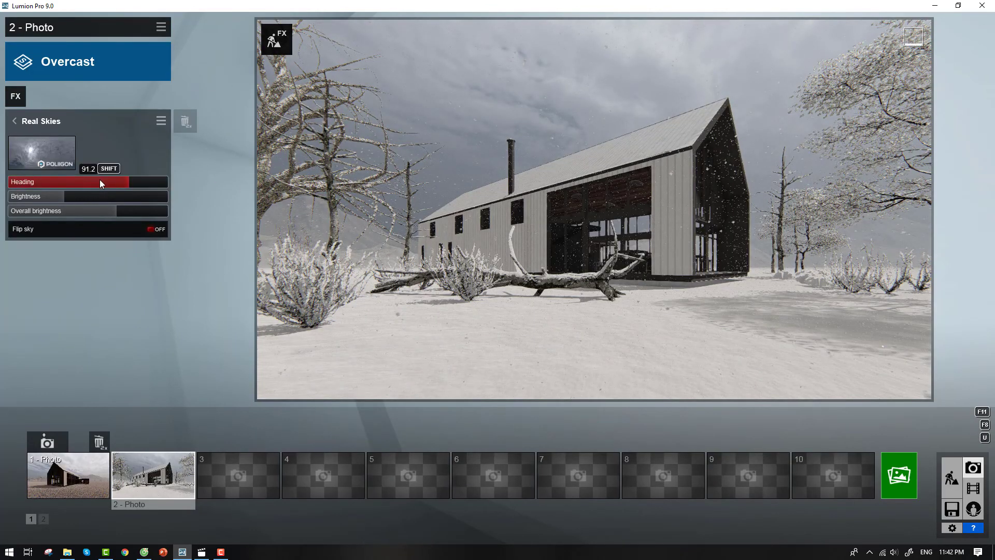
- Render photo 2 as a 1920x1080 desktop JPG, then lower the sky's overall brightness to 1.1
{"action": "left_click", "coordinate": [899, 475]}
{"action": "left_click", "coordinate": [398, 409]}
{"action": "type", "text": "2"}
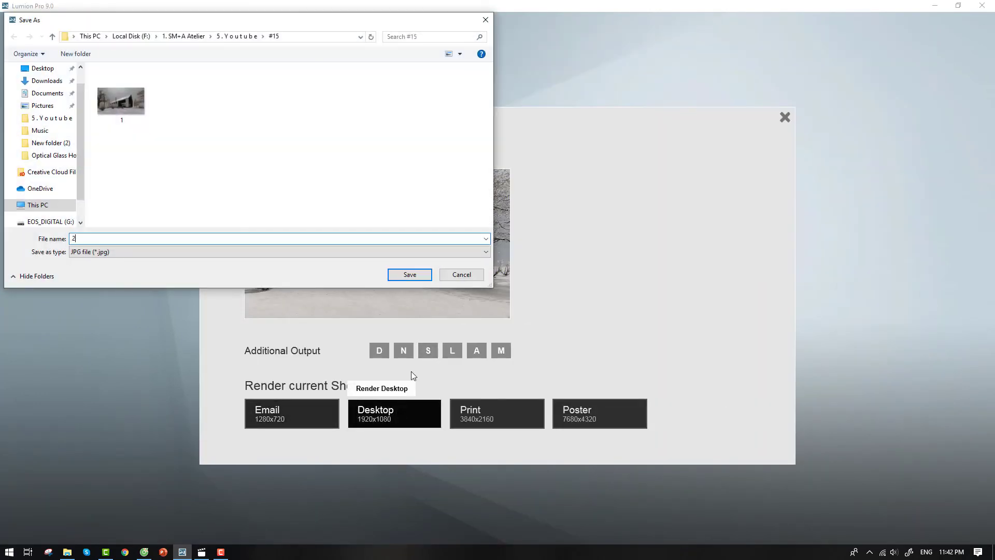
{"action": "left_click", "coordinate": [421, 278]}
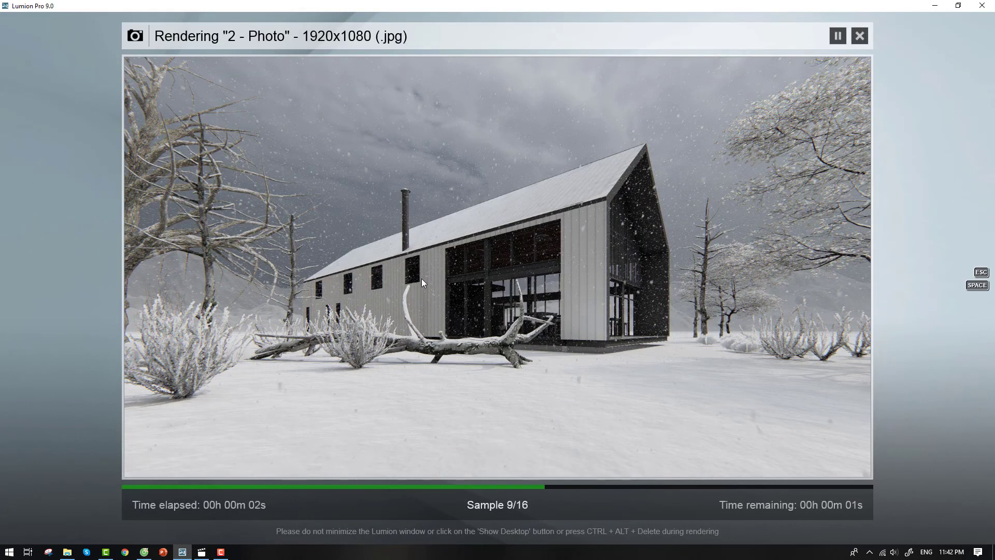
{"action": "left_click", "coordinate": [805, 455]}
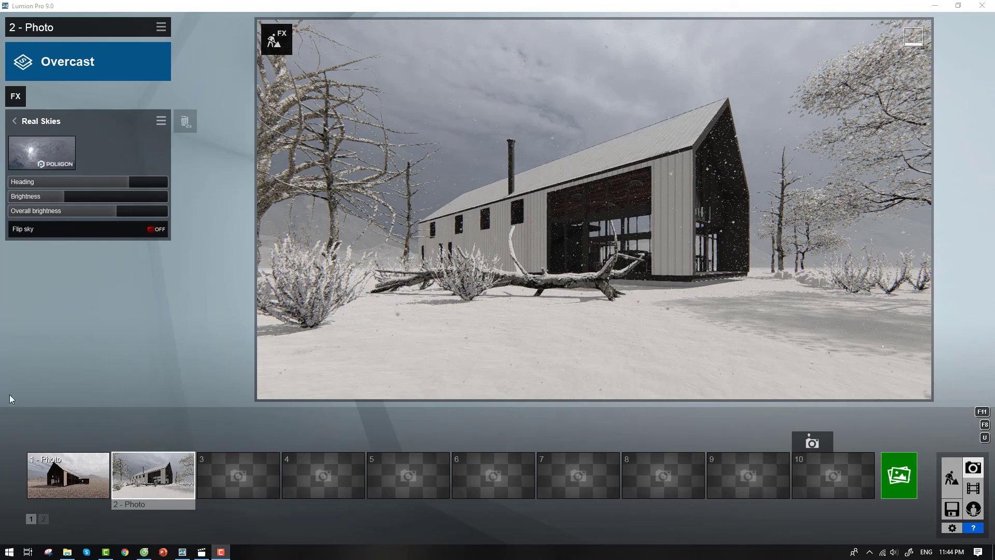
{"action": "mouse_move", "coordinate": [85, 211]}
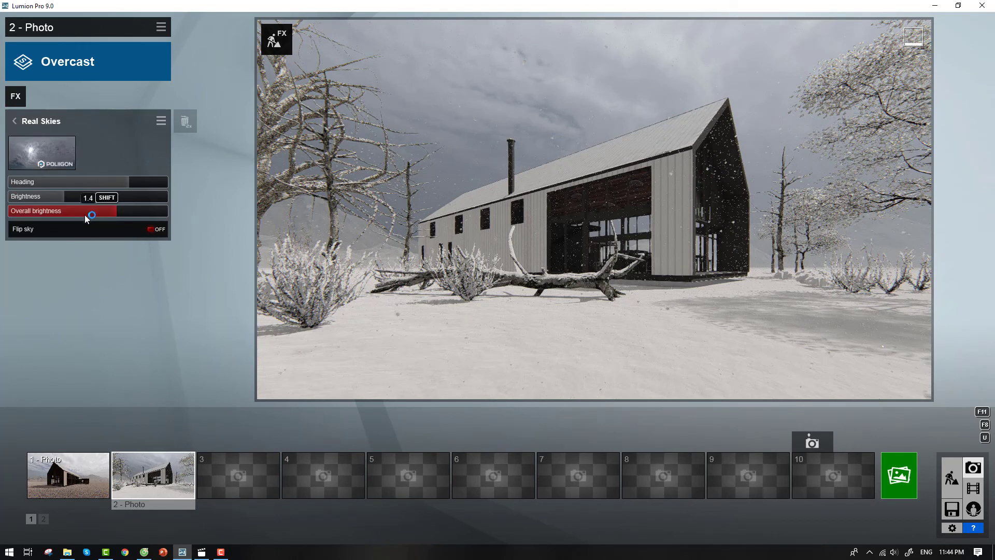
{"action": "mouse_move", "coordinate": [107, 210]}
{"action": "left_mouse_down"}
{"action": "mouse_move", "coordinate": [57, 213]}
{"action": "mouse_move", "coordinate": [96, 217]}
{"action": "mouse_move", "coordinate": [80, 202]}
{"action": "left_mouse_up"}
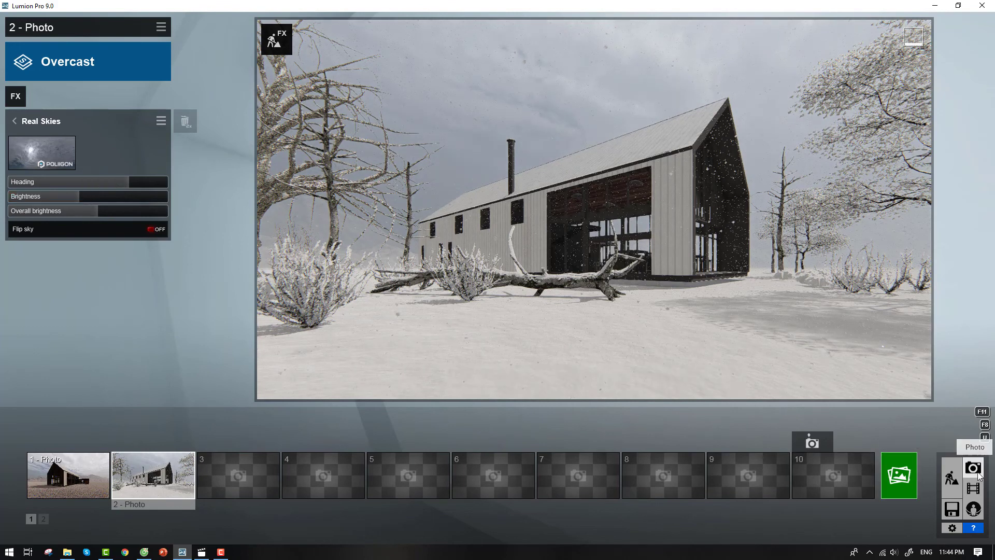
{"action": "left_click", "coordinate": [951, 476]}
- Select the building's material, apply aluminium weathering at 0.7 and enlarge the foliage leaves
{"action": "left_click", "coordinate": [78, 407]}
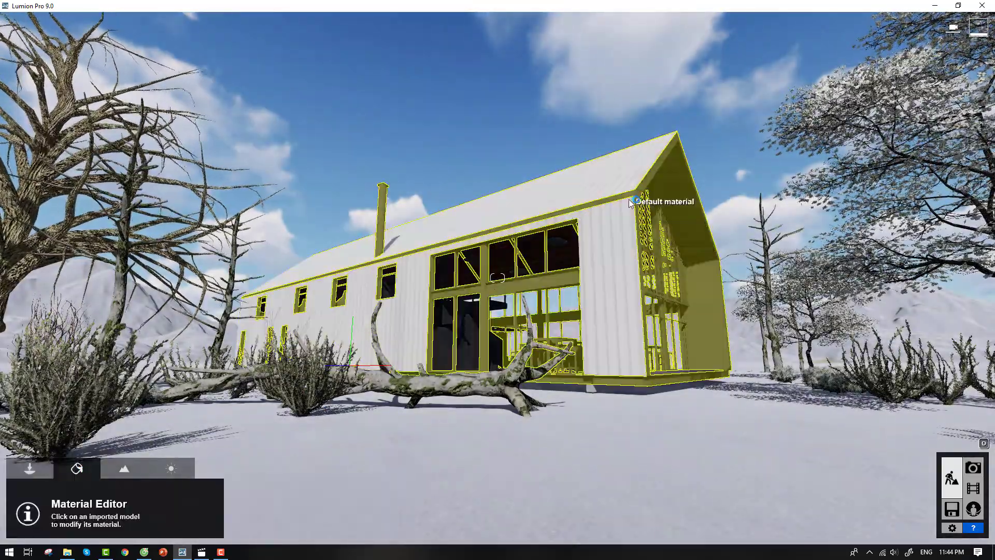
{"action": "left_click", "coordinate": [630, 203]}
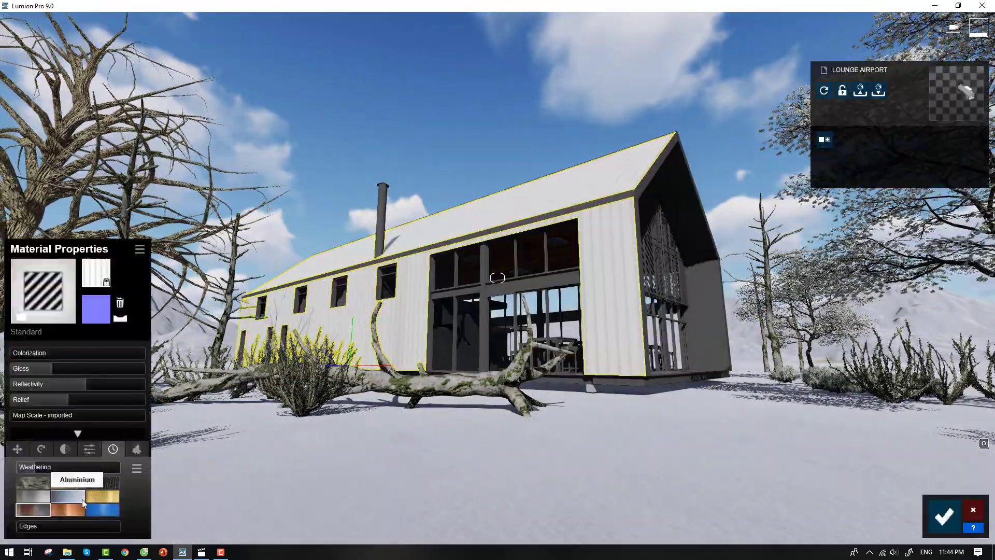
{"action": "left_click", "coordinate": [82, 499]}
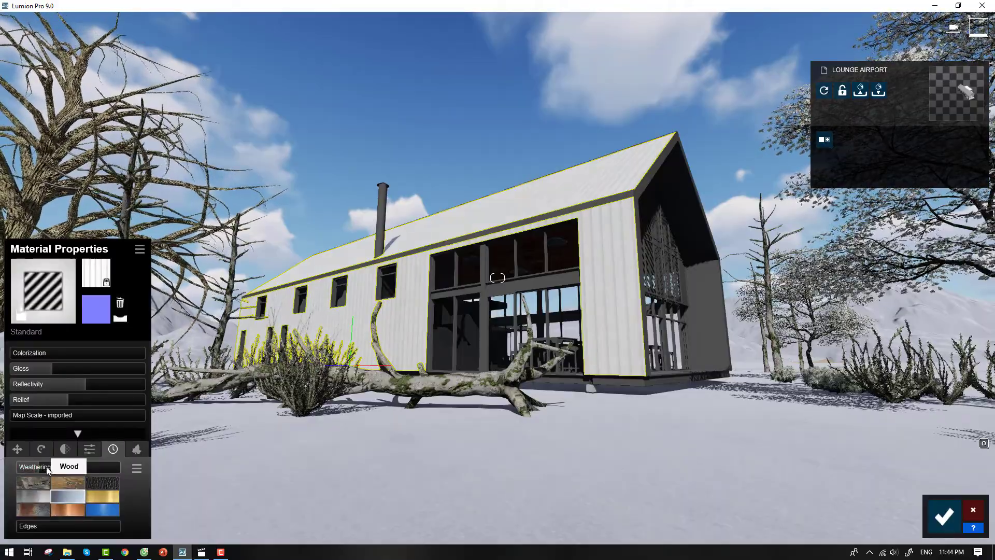
{"action": "left_click_drag", "start_coordinate": [47, 468], "coordinate": [95, 469]}
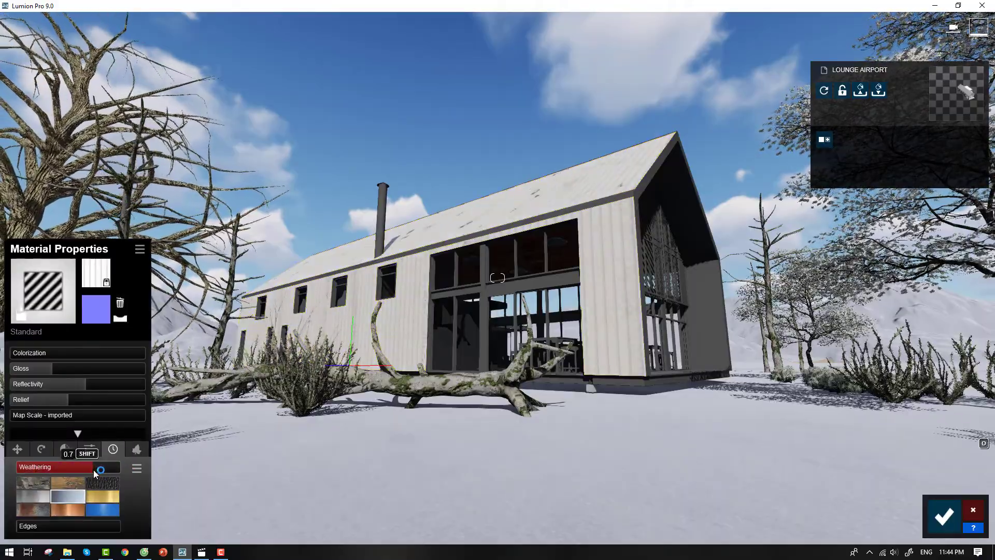
{"action": "left_click", "coordinate": [127, 447]}
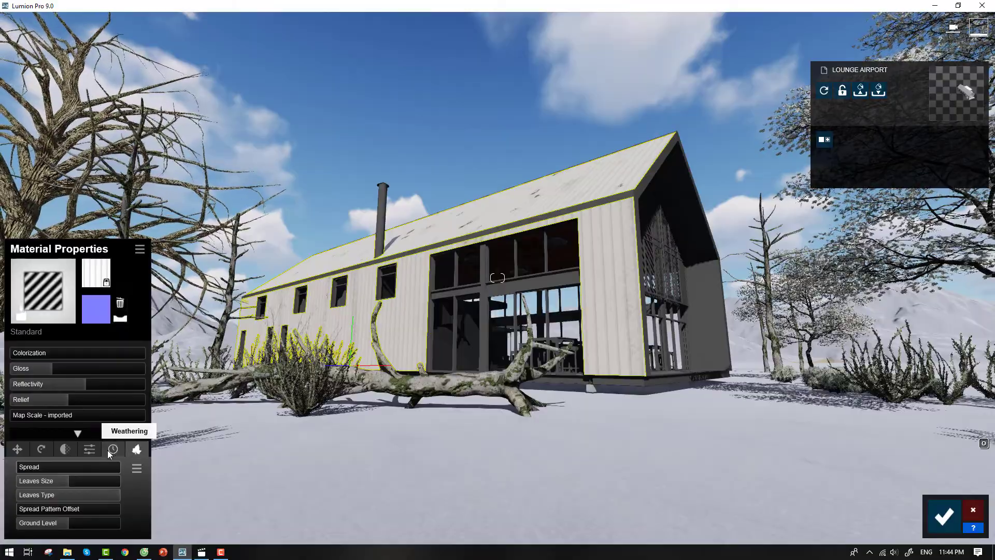
{"action": "left_click_drag", "start_coordinate": [94, 481], "coordinate": [80, 480]}
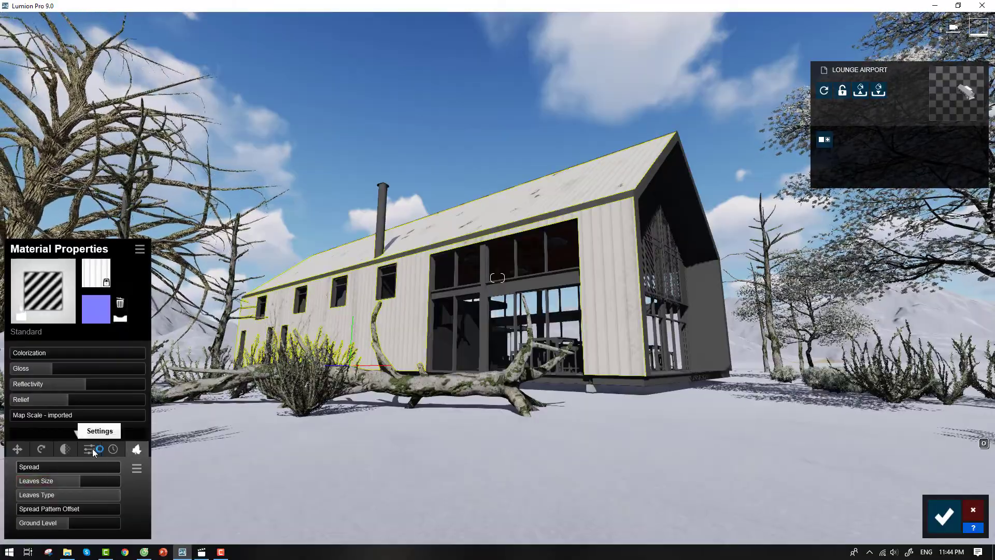
- Try Silver, steel and rust weathering textures, with weathering around 0.9
{"action": "left_click", "coordinate": [105, 449]}
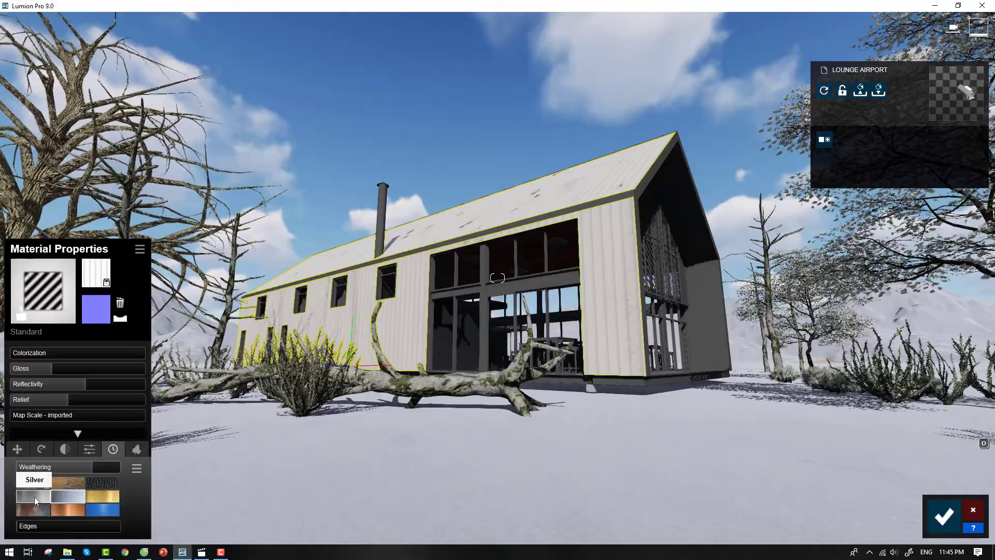
{"action": "left_click", "coordinate": [34, 497]}
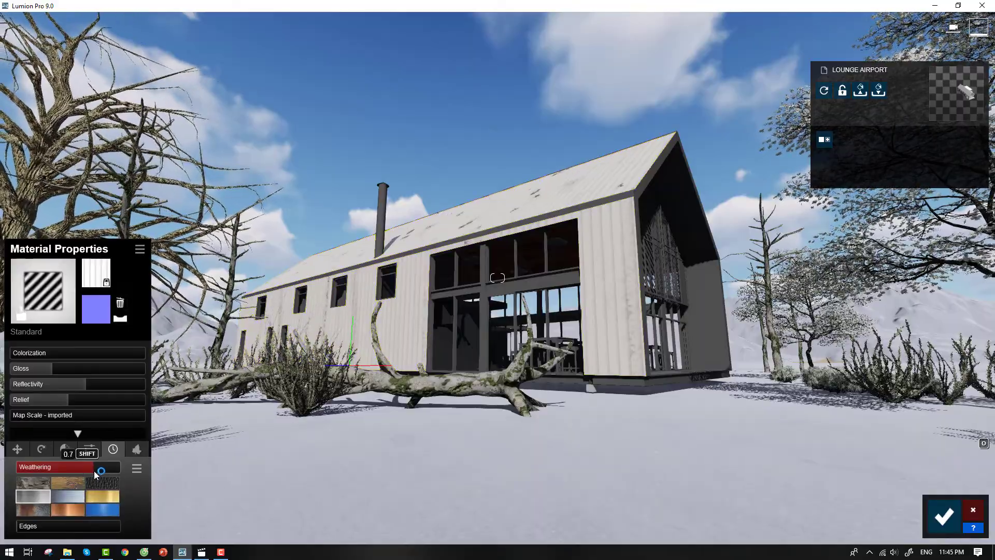
{"action": "left_click", "coordinate": [42, 486]}
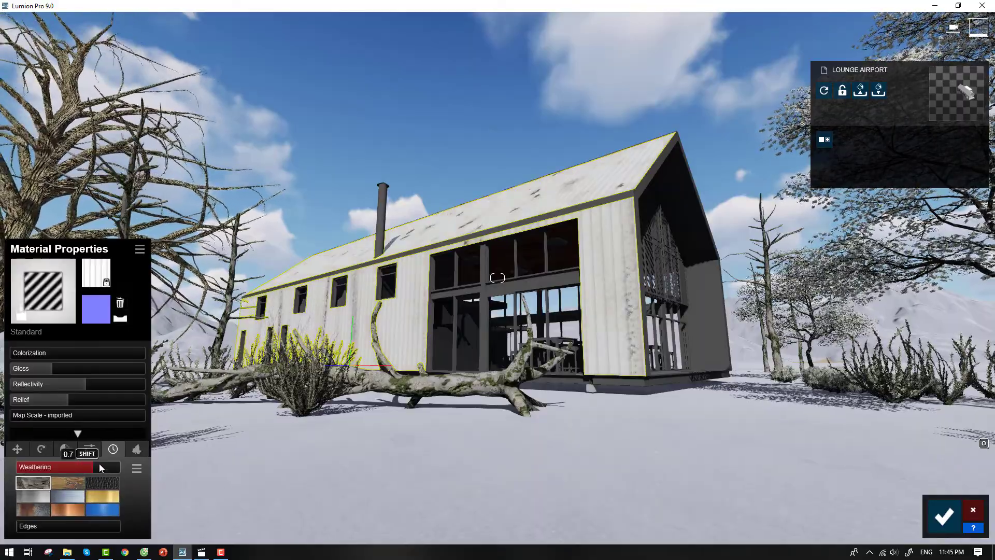
{"action": "left_click_drag", "start_coordinate": [100, 466], "coordinate": [91, 471]}
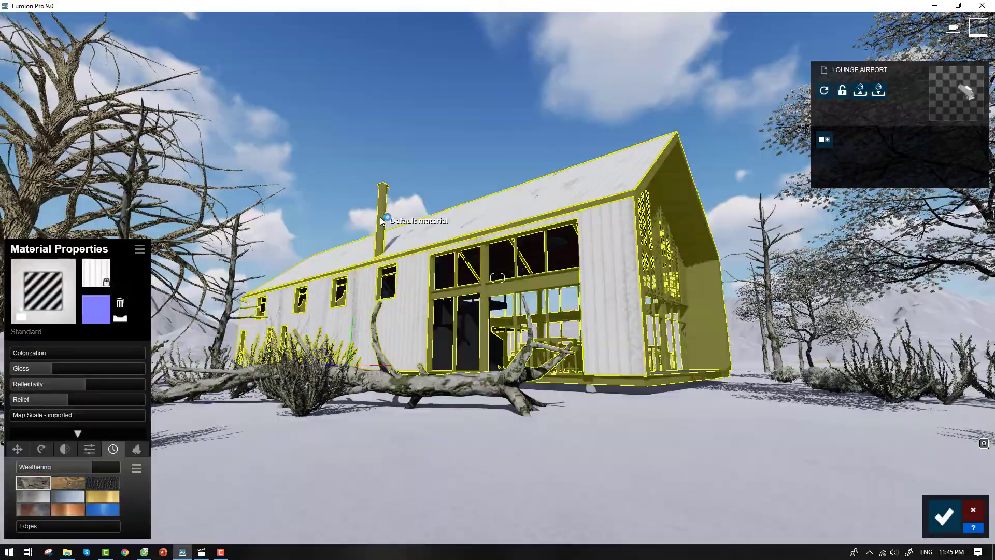
{"action": "left_click", "coordinate": [380, 217]}
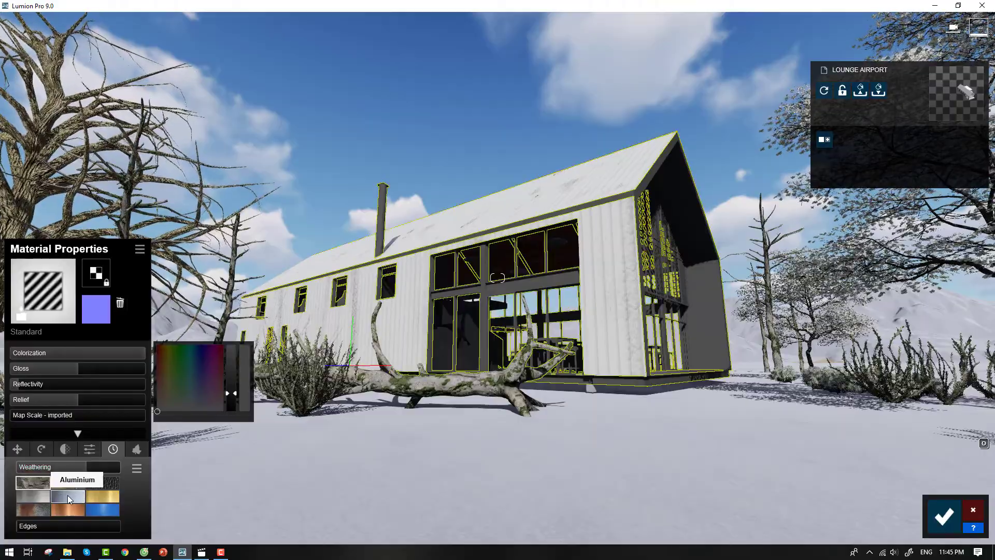
{"action": "left_click", "coordinate": [36, 499]}
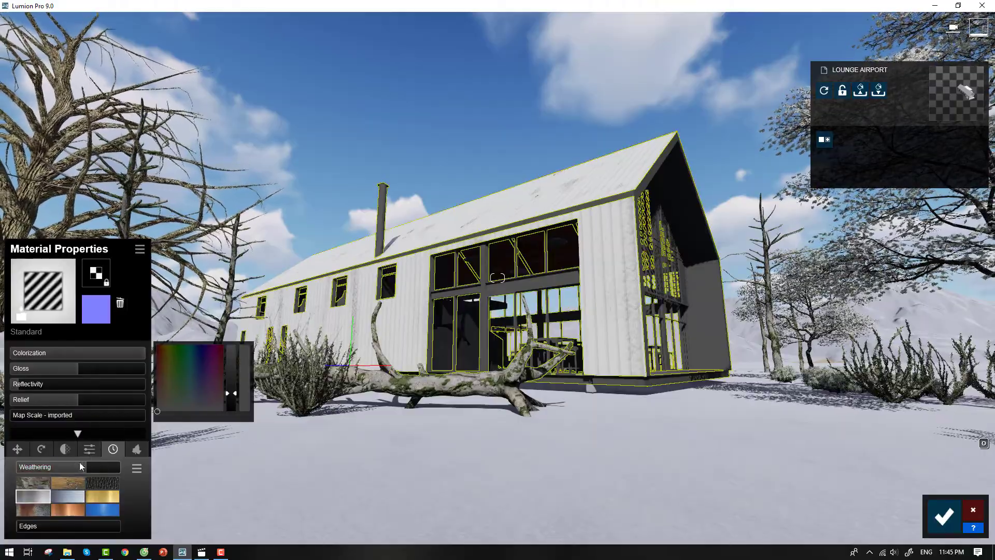
{"action": "left_click_drag", "start_coordinate": [82, 466], "coordinate": [91, 470]}
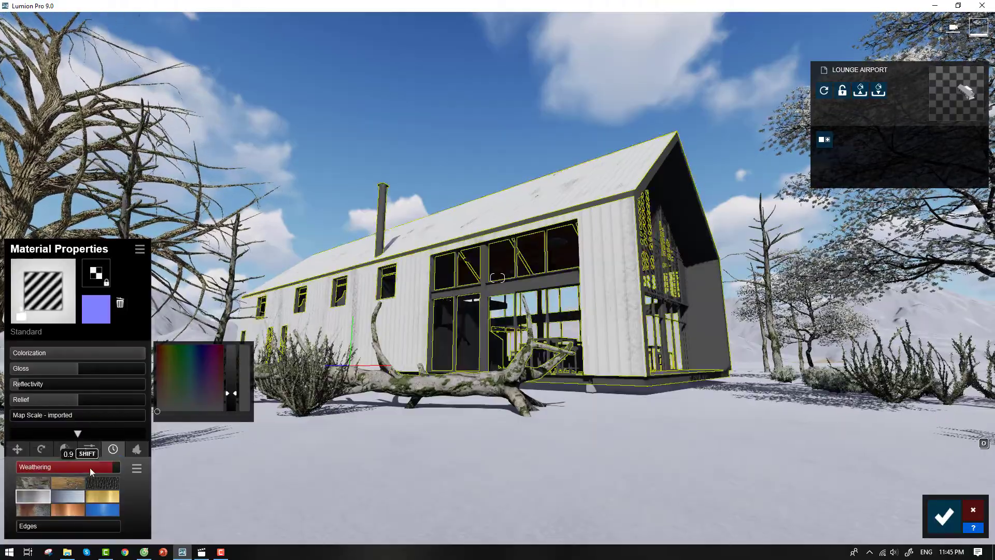
{"action": "left_click", "coordinate": [36, 510]}
- Apply the Iron weathering texture and set a custom map scale of 448.9
{"action": "mouse_move", "coordinate": [648, 306]}
{"action": "right_mouse_down"}
{"action": "mouse_move", "coordinate": [570, 303]}
{"action": "mouse_move", "coordinate": [772, 310]}
{"action": "right_mouse_up"}
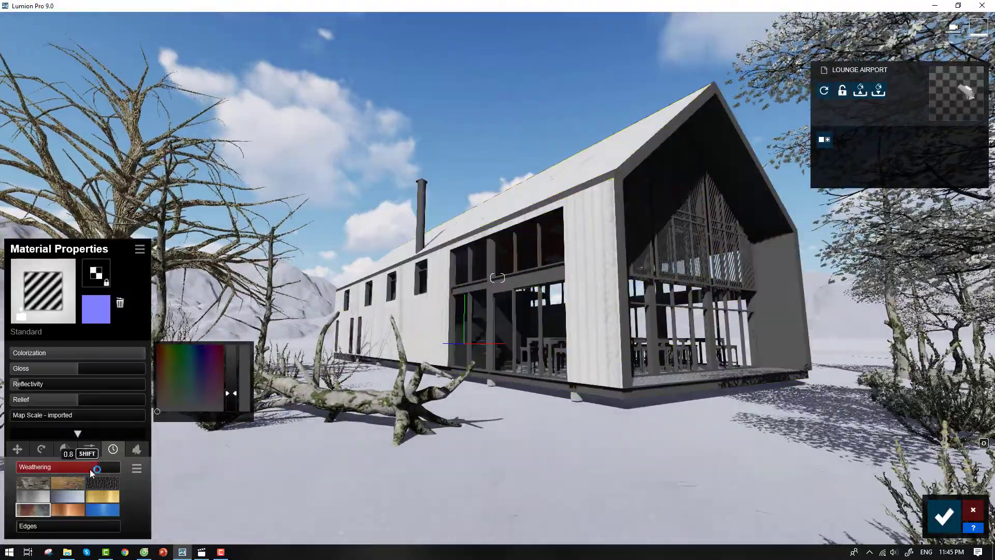
{"action": "left_click", "coordinate": [28, 511]}
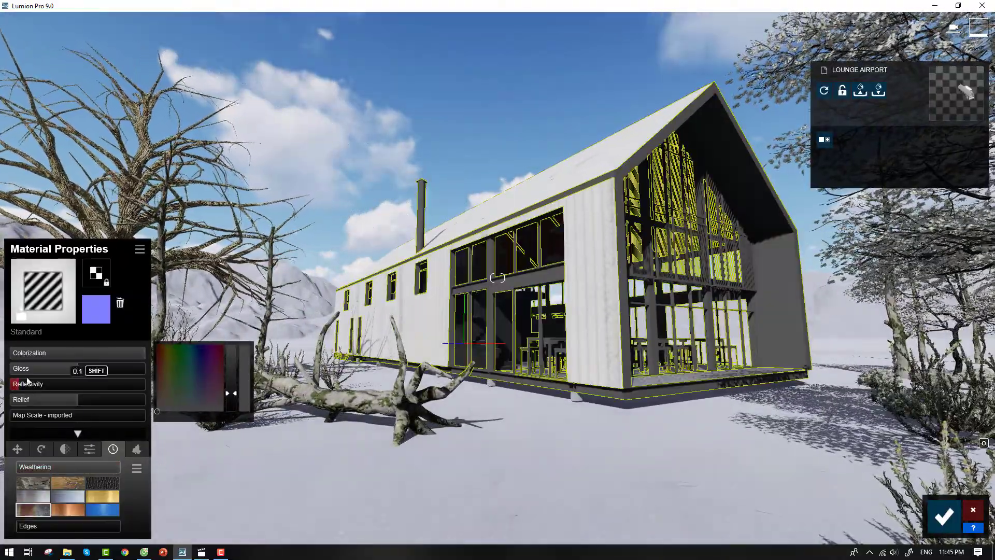
{"action": "key", "text": "w"}
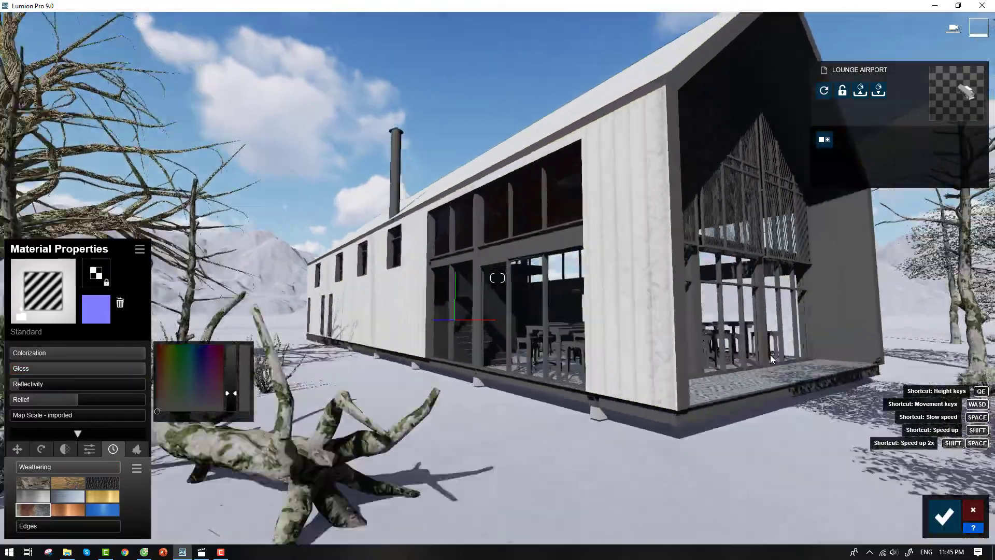
{"action": "left_click_drag", "start_coordinate": [37, 415], "coordinate": [124, 415]}
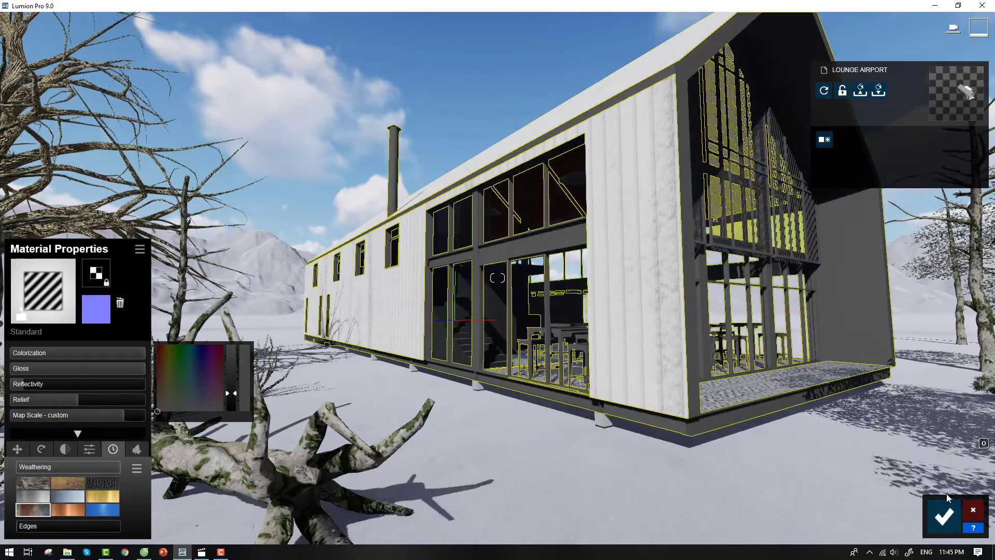
- Save the material edits, restore photo 2's camera and adjust the Sky Light 2 settings
{"action": "left_click", "coordinate": [943, 518]}
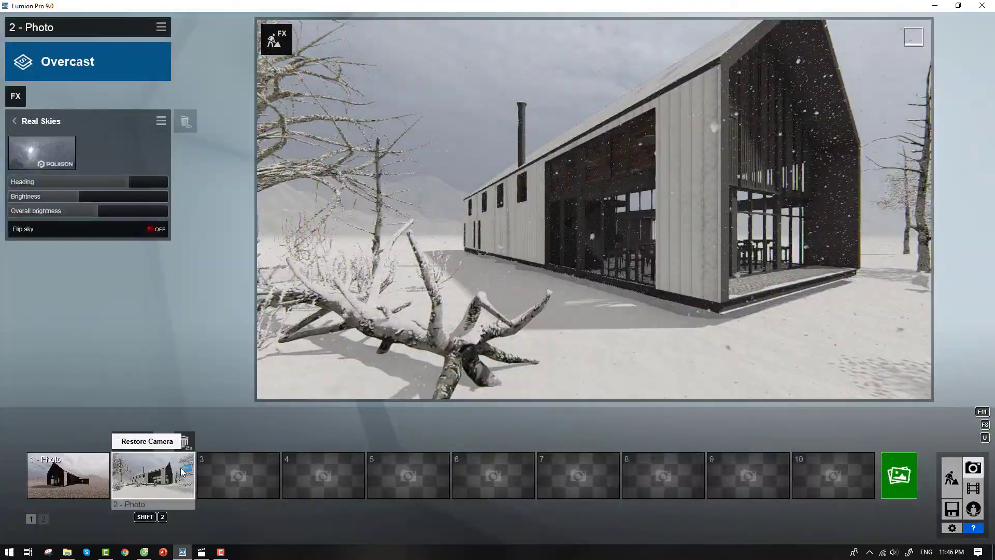
{"action": "left_click", "coordinate": [182, 470]}
{"action": "left_click", "coordinate": [45, 125]}
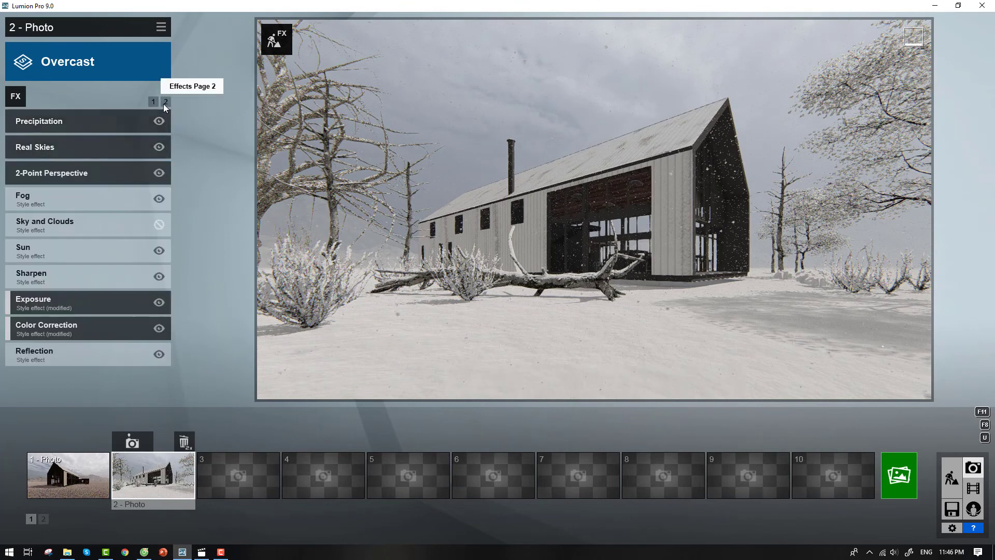
{"action": "left_click", "coordinate": [166, 101]}
{"action": "left_click", "coordinate": [80, 122]}
{"action": "left_click", "coordinate": [110, 130]}
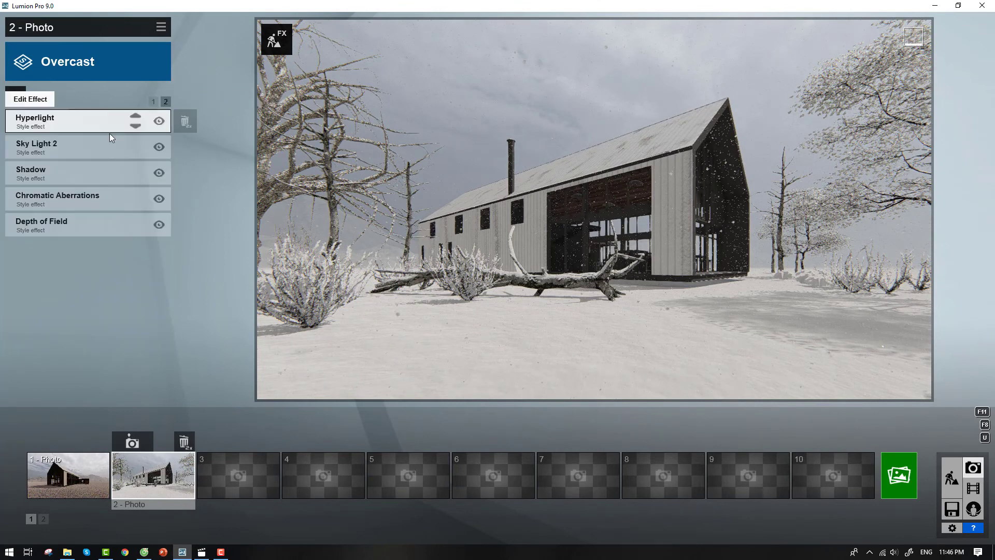
{"action": "left_click", "coordinate": [77, 147]}
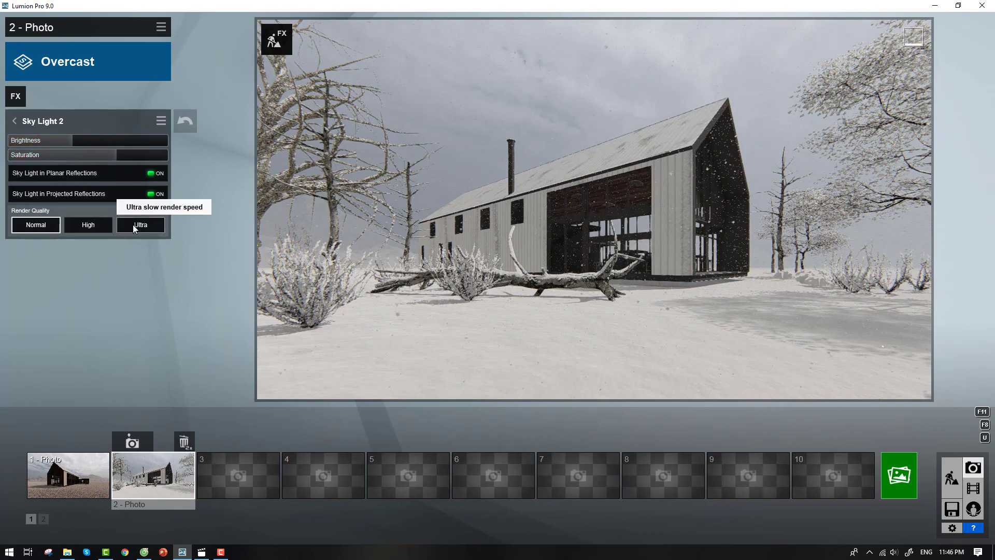
{"action": "left_click", "coordinate": [82, 125]}
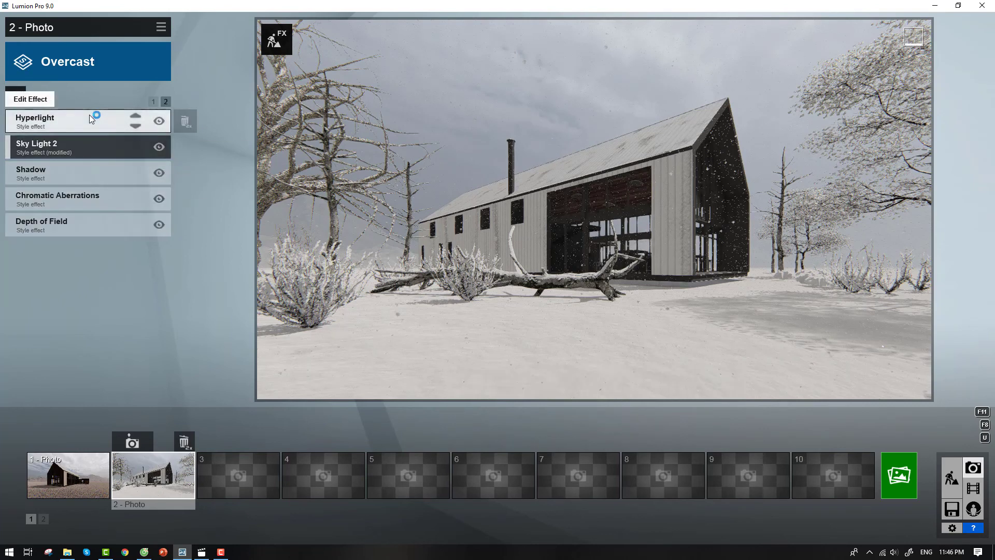
{"action": "left_click", "coordinate": [153, 101]}
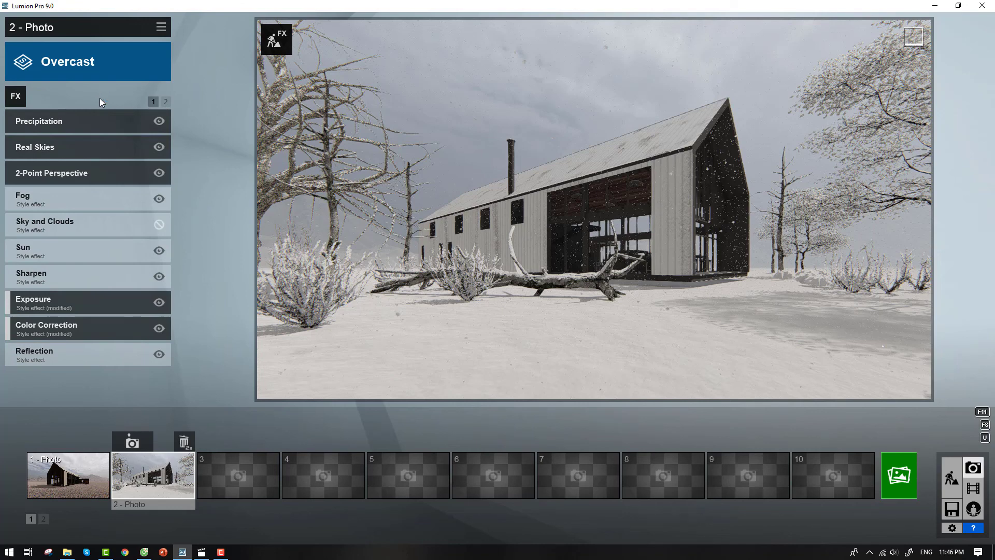
- Turn off photo 2's Sun effect and store a slightly turned camera view
{"action": "left_click", "coordinate": [112, 249]}
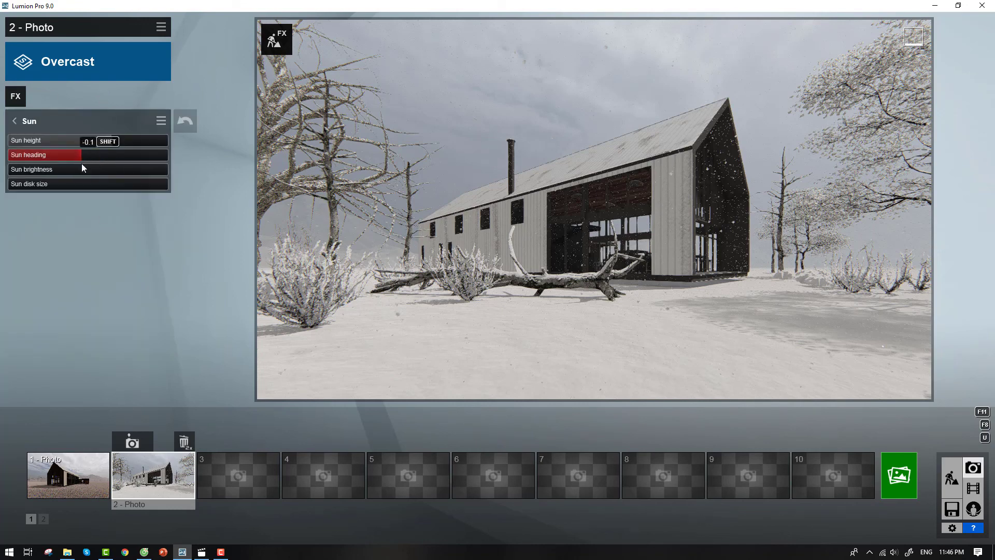
{"action": "left_click", "coordinate": [101, 120]}
{"action": "left_click", "coordinate": [159, 251]}
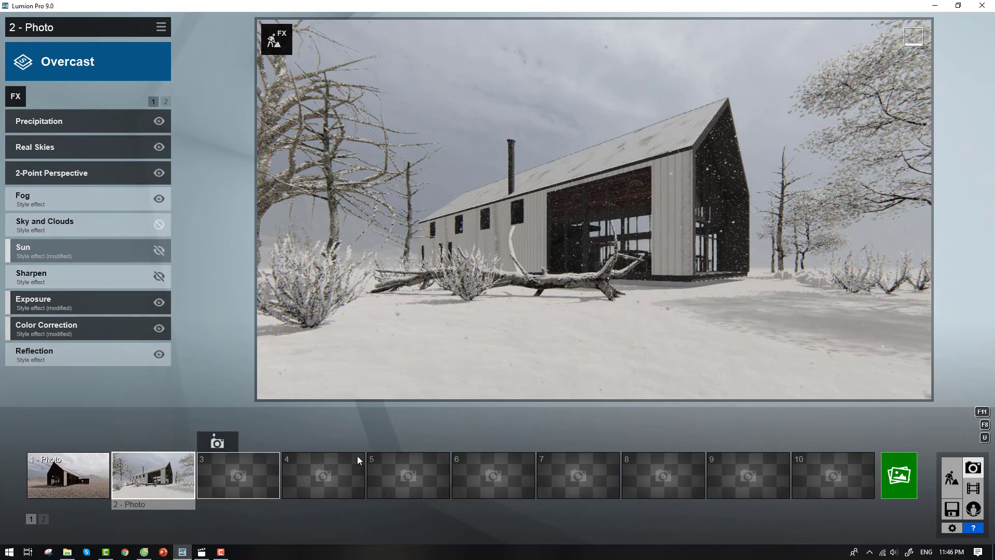
{"action": "scroll", "coordinate": [669, 337], "scroll_direction": "up", "scroll_amount": 2}
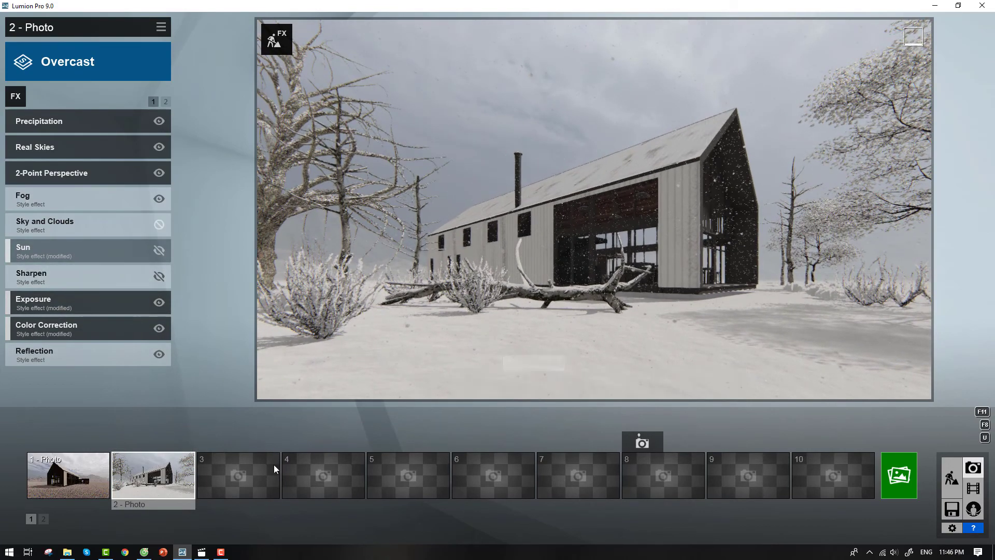
{"action": "right_click_drag", "start_coordinate": [336, 326], "coordinate": [337, 326]}
{"action": "left_click", "coordinate": [146, 445]}
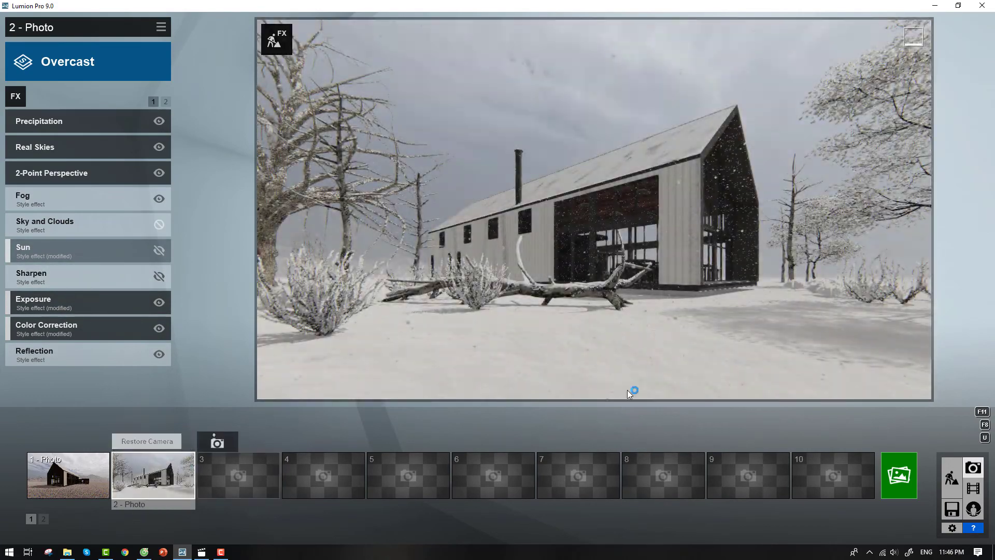
{"action": "left_click", "coordinate": [950, 474]}
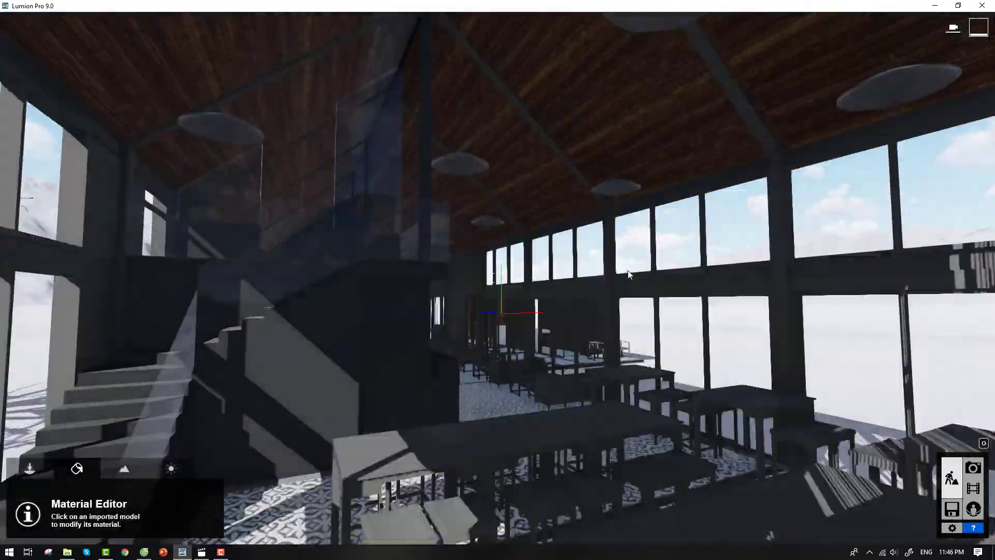
- Place three spotlights under the lounge's ceiling fixtures, including the lower hanging one
{"action": "right_click_drag", "start_coordinate": [628, 275], "coordinate": [628, 275]}
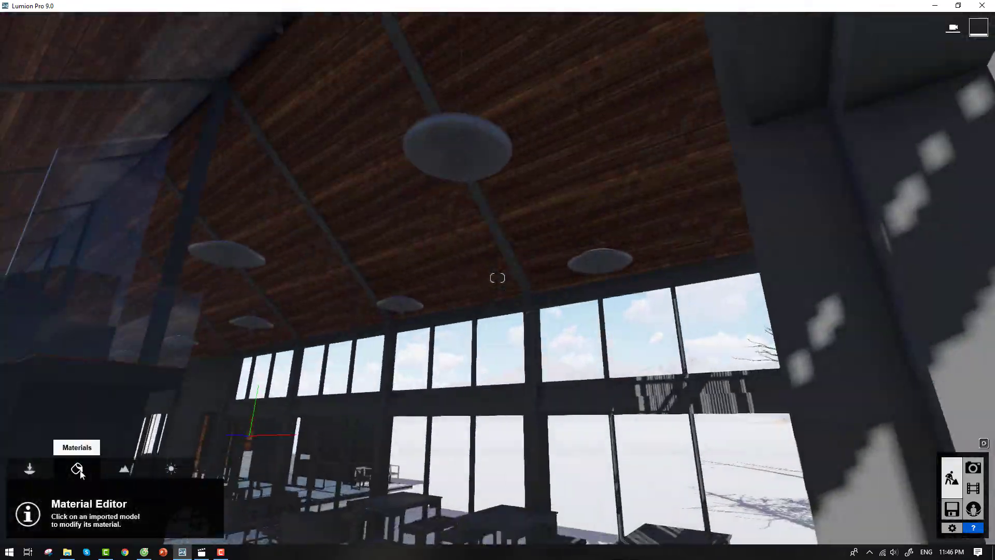
{"action": "left_click", "coordinate": [91, 521]}
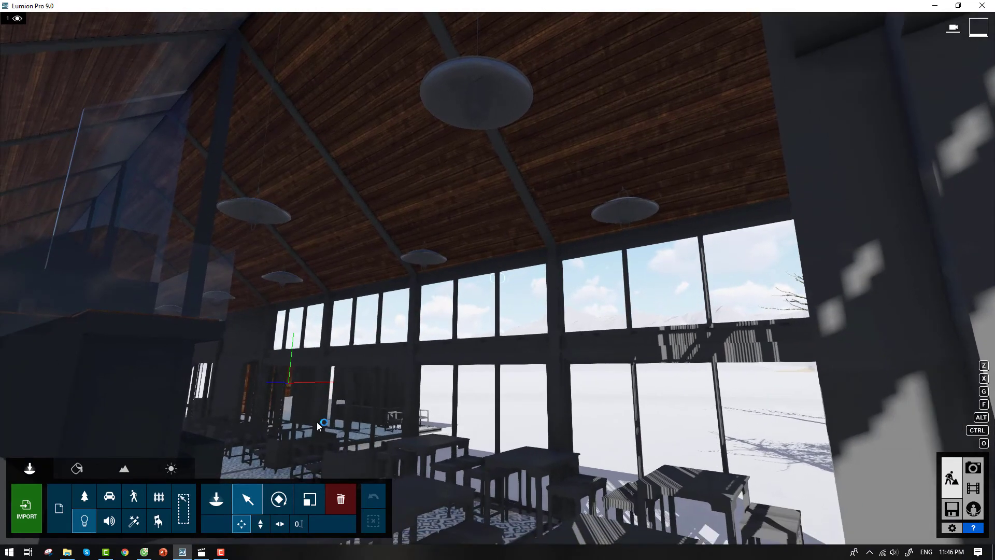
{"action": "left_click", "coordinate": [478, 103]}
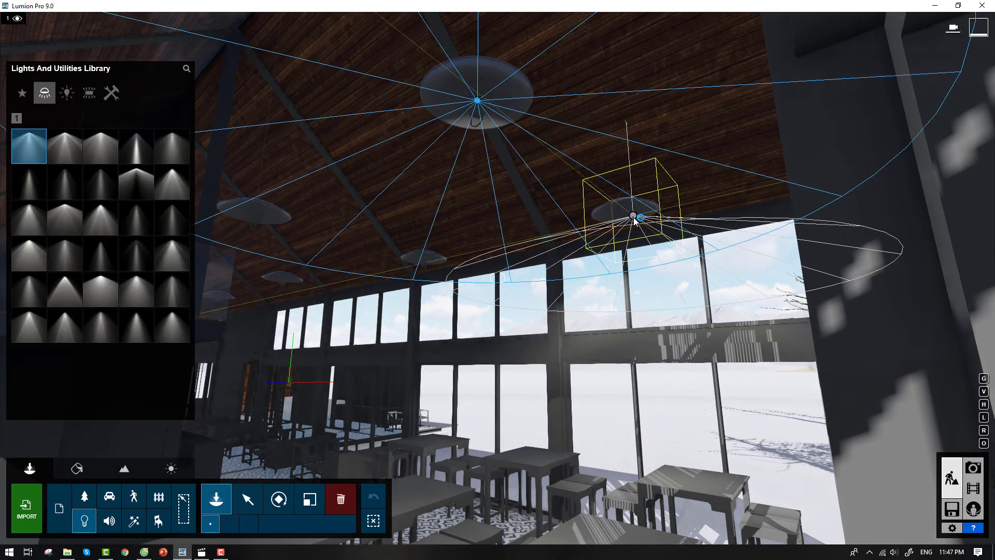
{"action": "mouse_move", "coordinate": [627, 213]}
{"action": "right_mouse_down"}
{"action": "mouse_move", "coordinate": [391, 255]}
{"action": "mouse_move", "coordinate": [762, 269]}
{"action": "mouse_move", "coordinate": [530, 346]}
{"action": "mouse_move", "coordinate": [551, 173]}
{"action": "mouse_move", "coordinate": [439, 336]}
{"action": "mouse_move", "coordinate": [406, 253]}
{"action": "right_mouse_up"}
{"action": "left_click", "coordinate": [549, 191]}
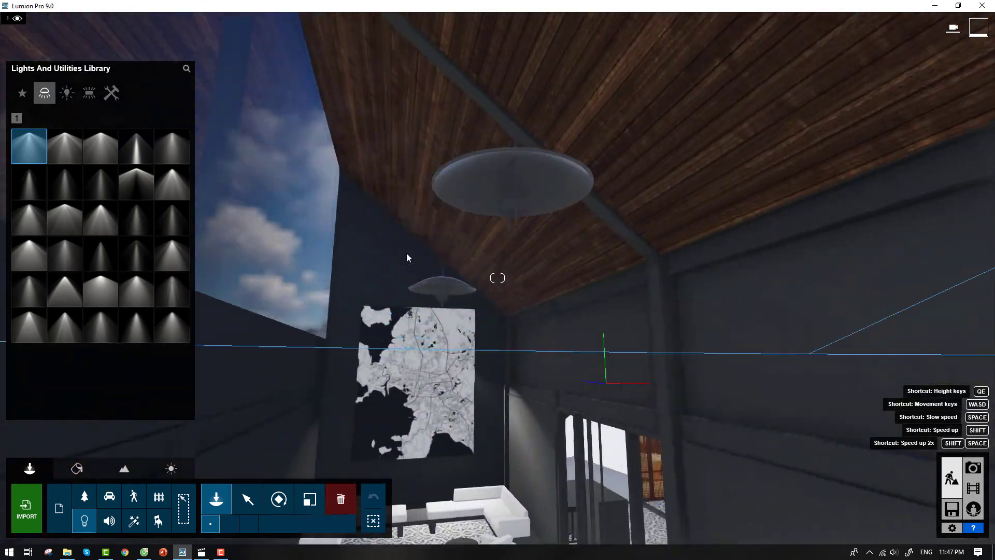
{"action": "left_click", "coordinate": [462, 290]}
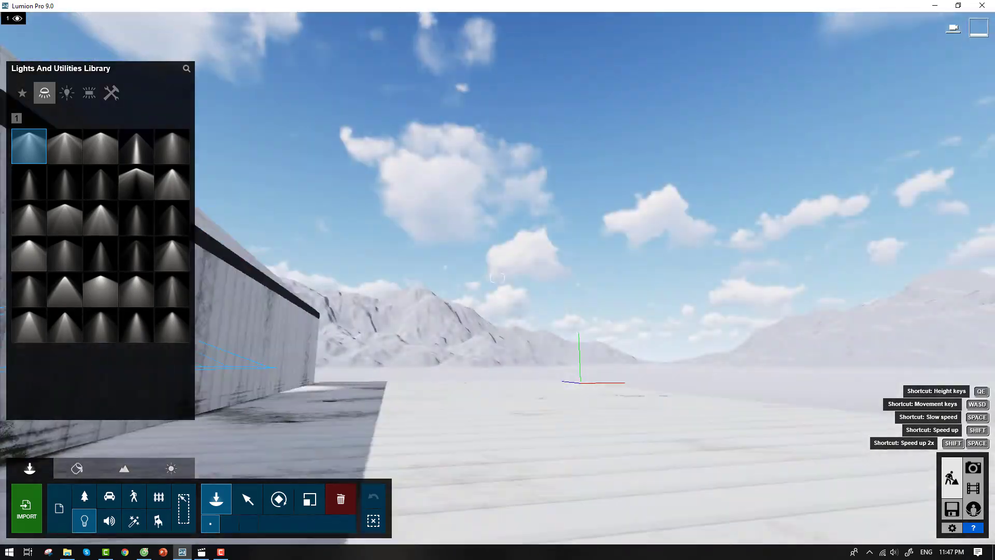
{"action": "mouse_move", "coordinate": [567, 365]}
{"action": "right_mouse_down"}
{"action": "mouse_move", "coordinate": [743, 332]}
{"action": "mouse_move", "coordinate": [763, 298]}
{"action": "right_mouse_up"}
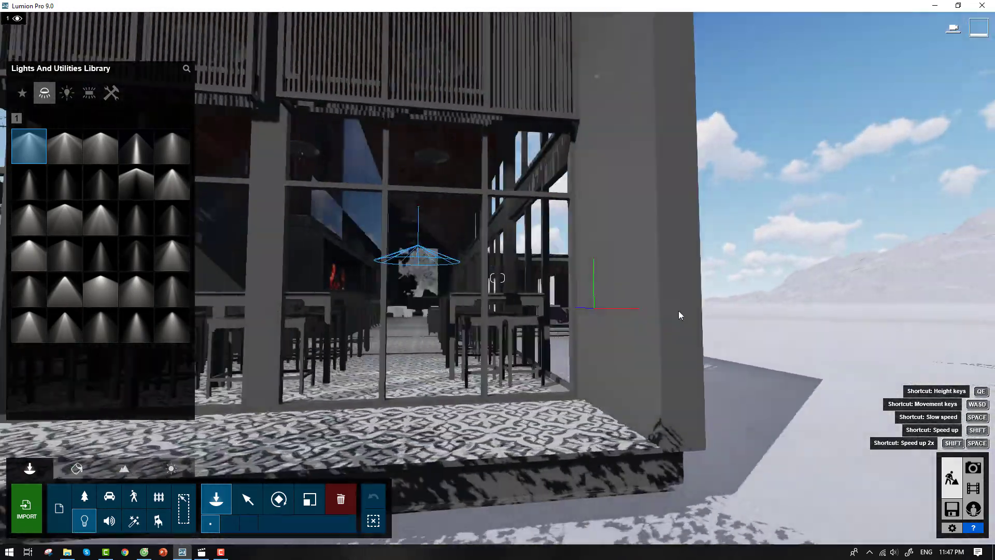
{"action": "right_click_drag", "start_coordinate": [679, 310], "coordinate": [328, 219]}
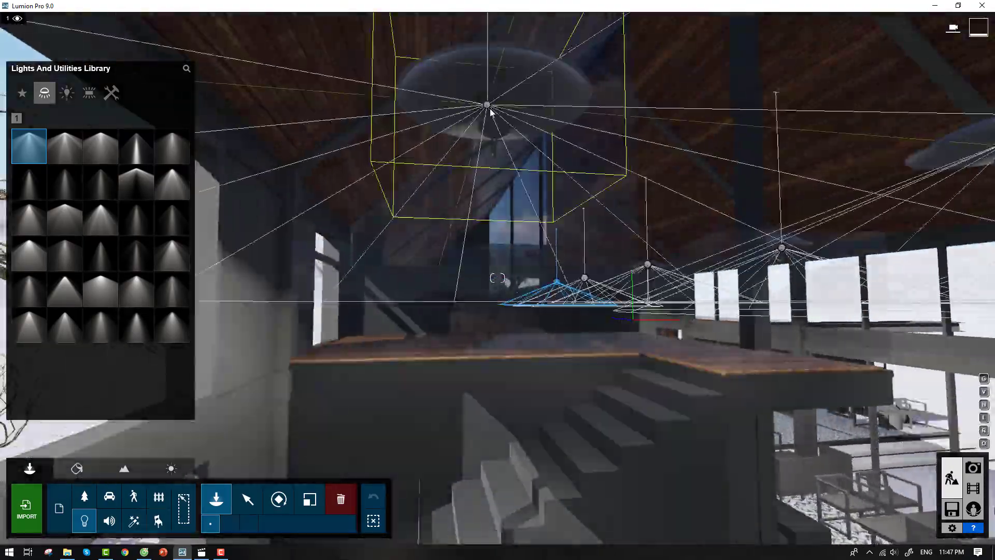
{"action": "mouse_move", "coordinate": [328, 219]}
{"action": "right_mouse_down"}
{"action": "mouse_move", "coordinate": [495, 104]}
{"action": "mouse_move", "coordinate": [338, 237]}
{"action": "mouse_move", "coordinate": [701, 93]}
{"action": "mouse_move", "coordinate": [633, 249]}
{"action": "right_mouse_up"}
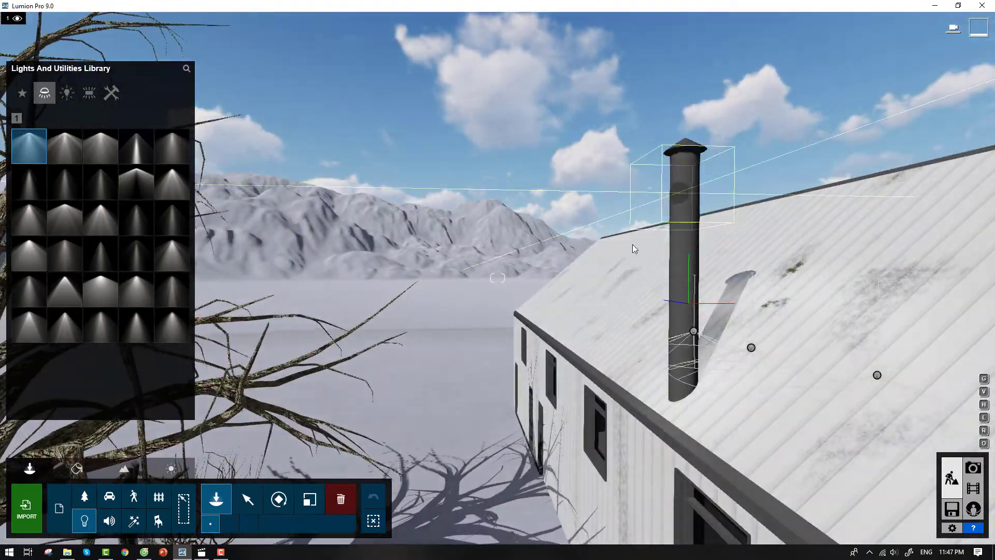
- Bring up the Effects library for adding smoke to the chimney
{"action": "left_click", "coordinate": [124, 468]}
{"action": "left_click", "coordinate": [76, 468]}
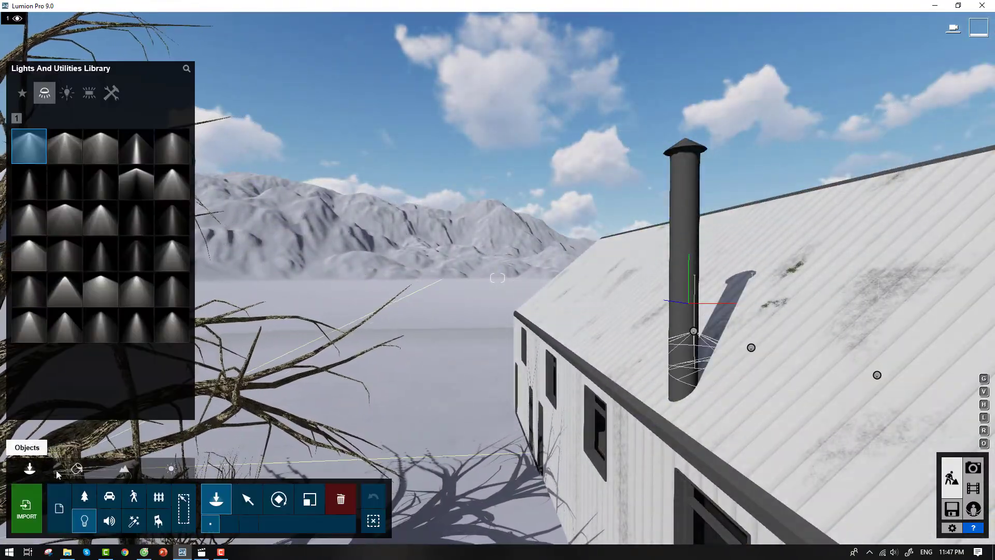
{"action": "left_click", "coordinate": [134, 520]}
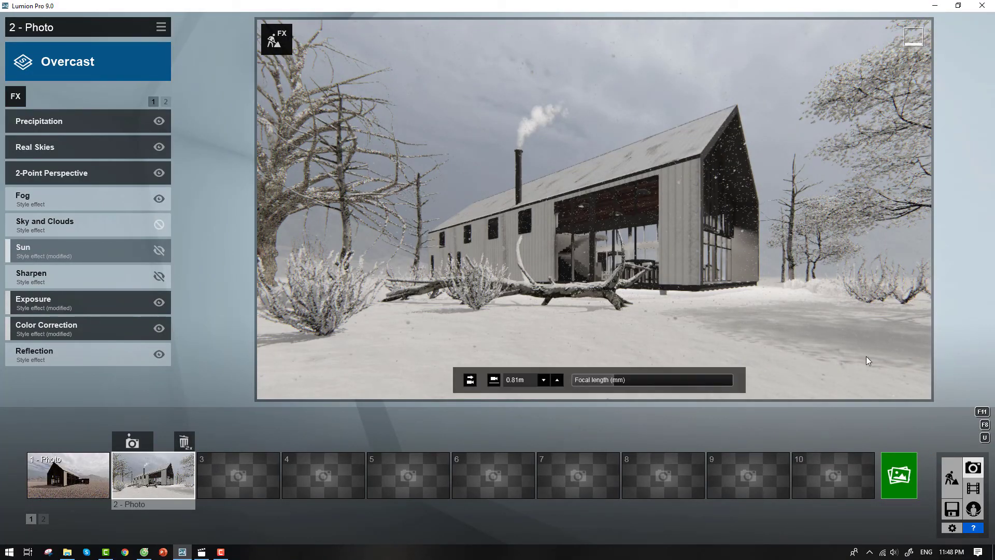
- Lower Photo 2's Real Skies brightness from 0.9 to 0.5
{"action": "left_click", "coordinate": [66, 152]}
{"action": "mouse_move", "coordinate": [68, 201]}
{"action": "left_mouse_down"}
{"action": "mouse_move", "coordinate": [50, 203]}
{"action": "mouse_move", "coordinate": [82, 181]}
{"action": "mouse_move", "coordinate": [174, 194]}
{"action": "mouse_move", "coordinate": [161, 196]}
{"action": "left_mouse_up"}
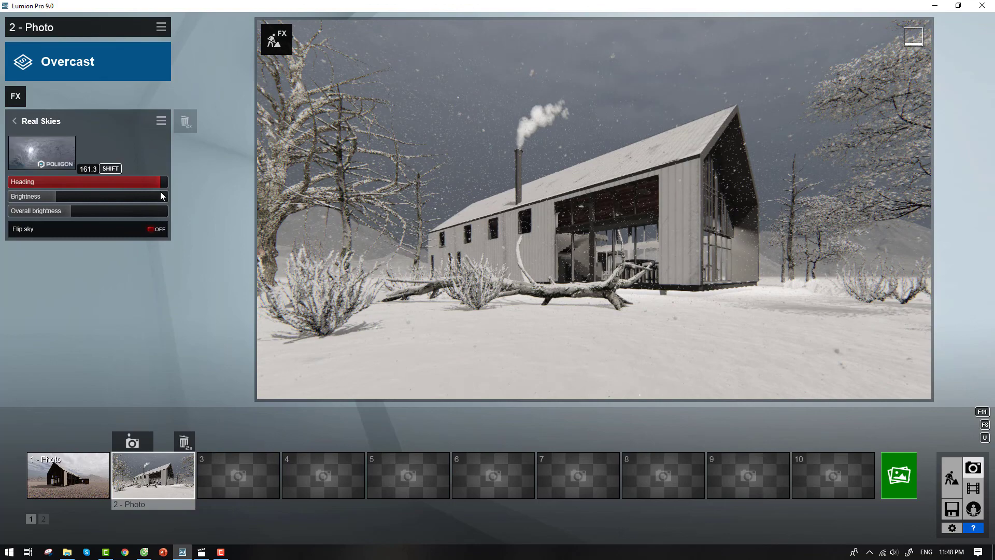
{"action": "left_click", "coordinate": [955, 480]}
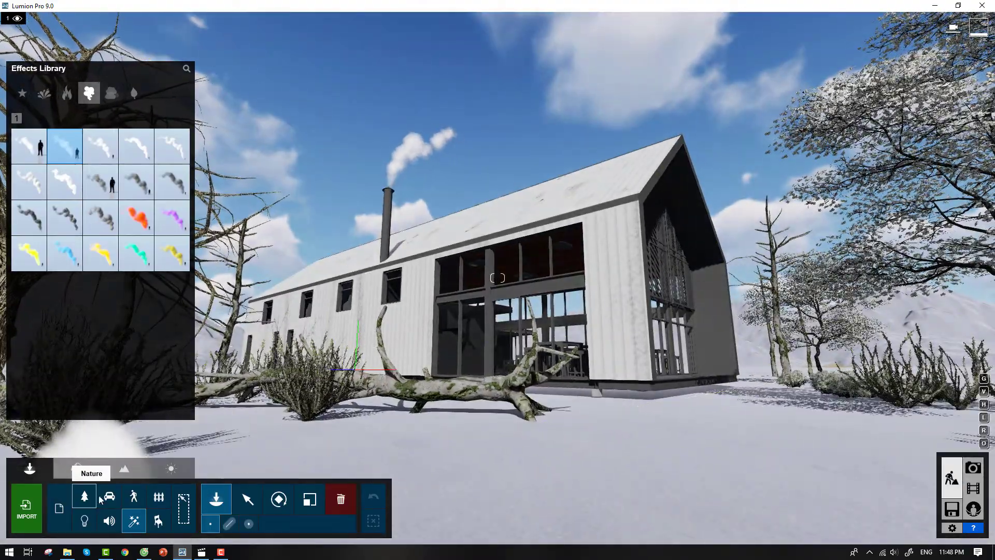
- Place two Thicket Cluster RT bushes, one right of the house and one in the foreground
{"action": "left_click", "coordinate": [98, 498]}
{"action": "mouse_move", "coordinate": [29, 241]}
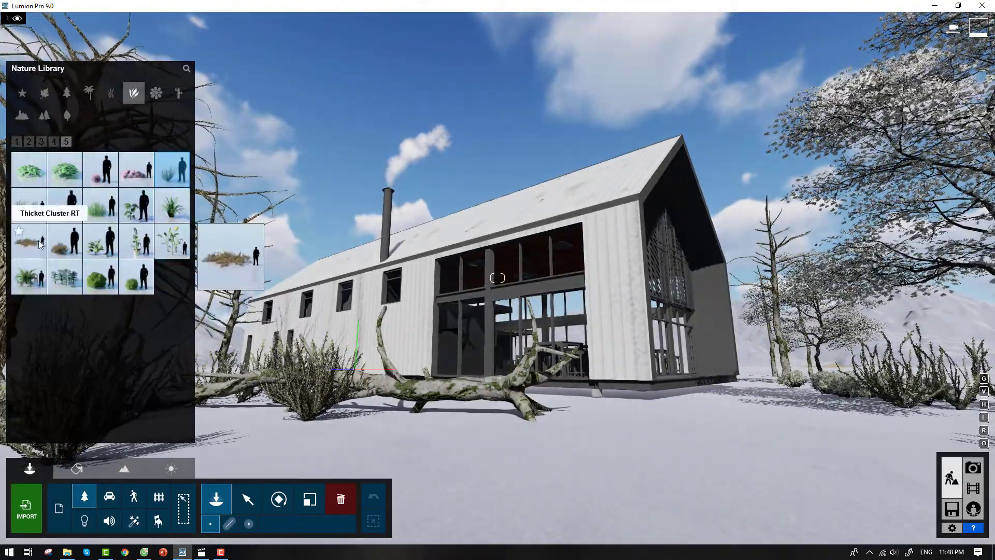
{"action": "left_click", "coordinate": [32, 241]}
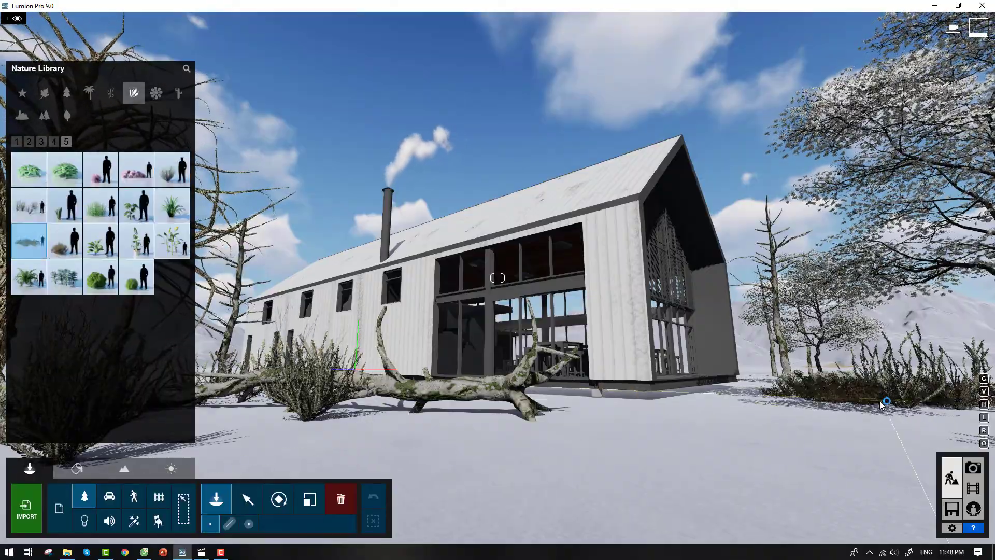
{"action": "left_click", "coordinate": [883, 404]}
{"action": "right_click_drag", "start_coordinate": [465, 342], "coordinate": [513, 334]}
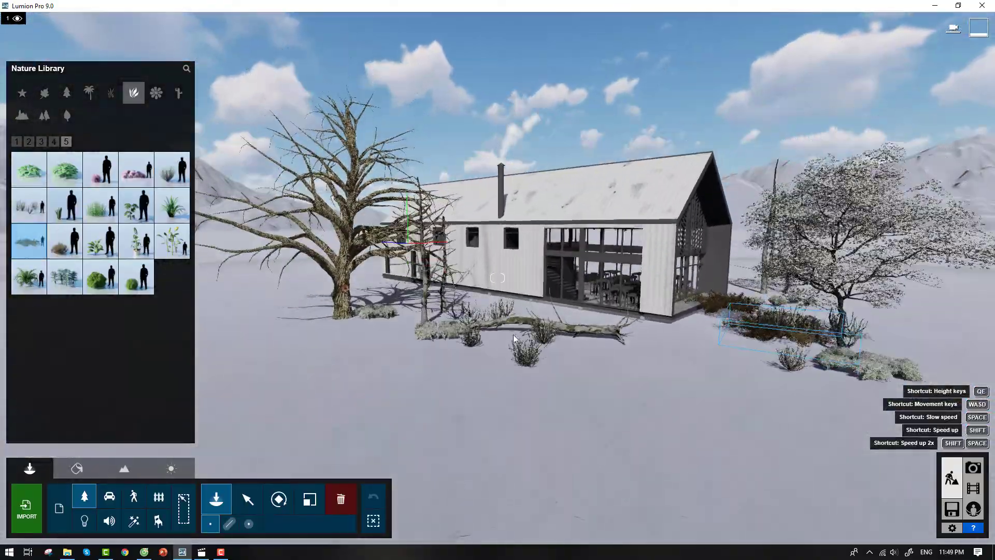
{"action": "left_click", "coordinate": [497, 337]}
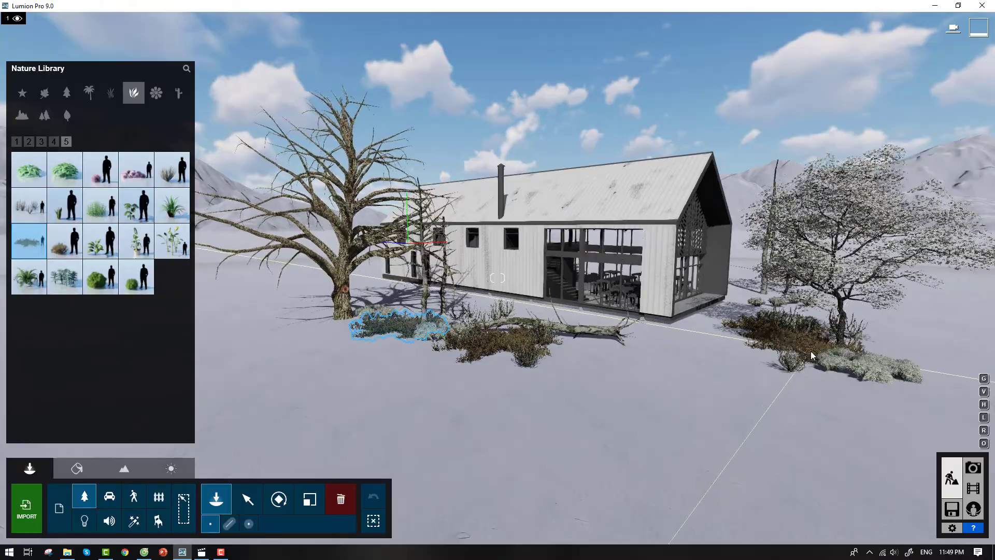
{"action": "left_click", "coordinate": [248, 499]}
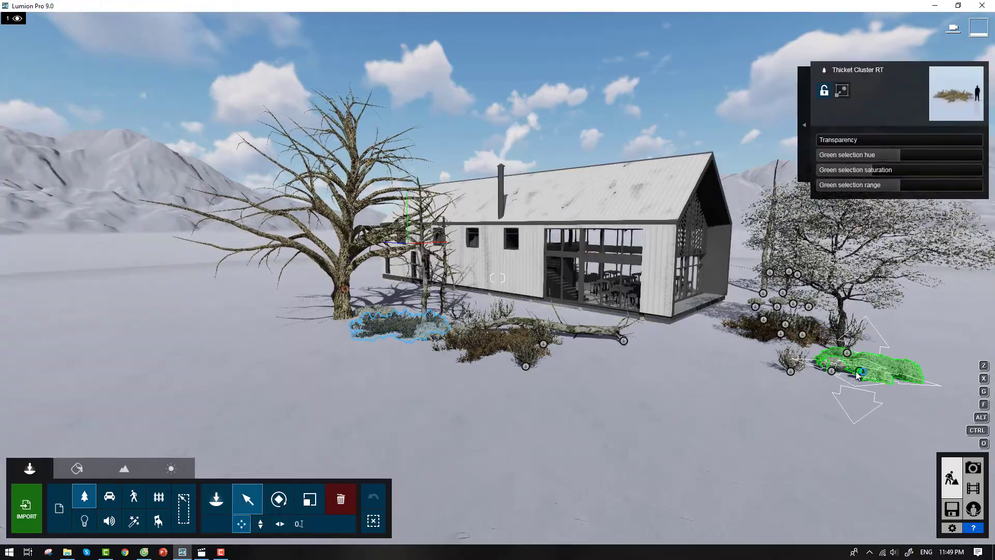
{"action": "scroll", "coordinate": [539, 319], "scroll_direction": "up", "scroll_amount": 5}
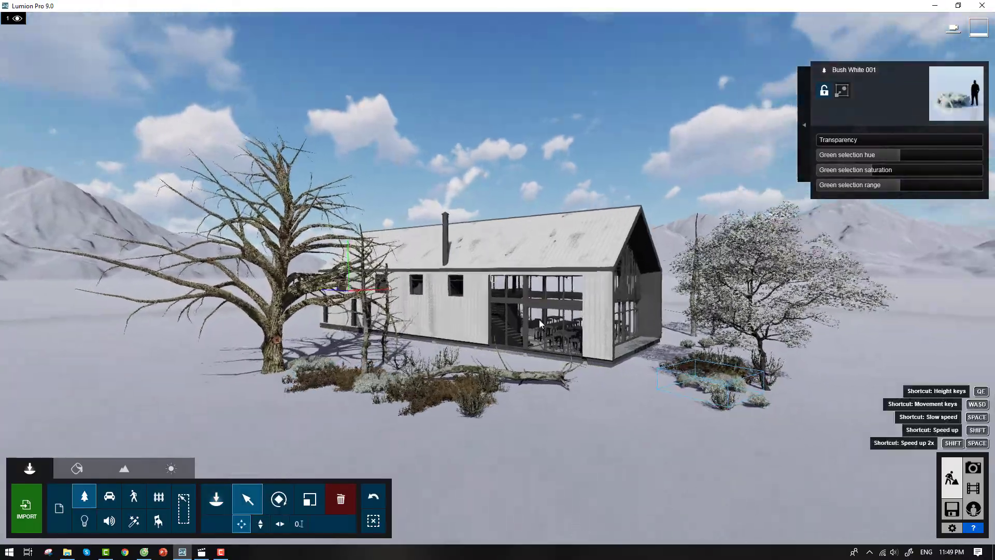
{"action": "left_click", "coordinate": [213, 503]}
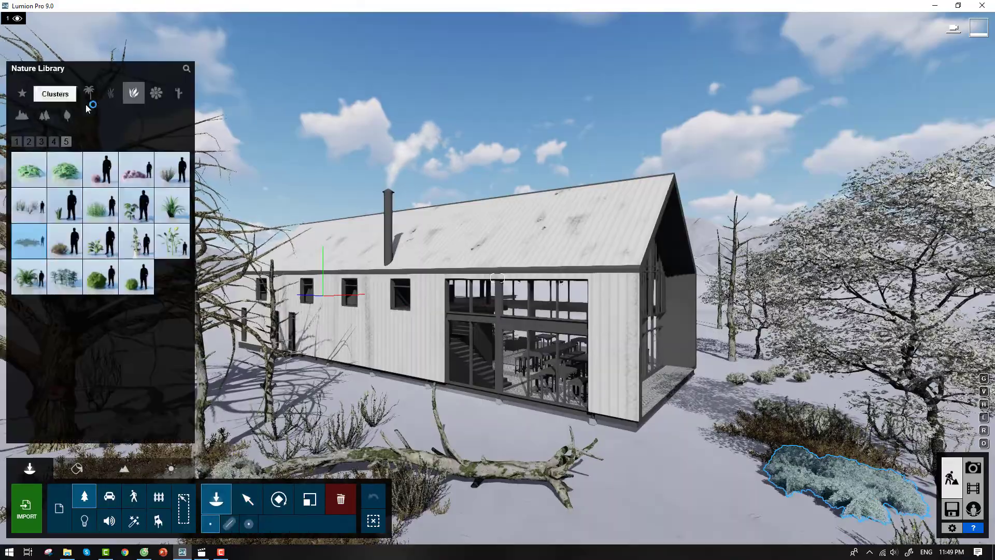
- Plant a Sugar Pine Snow RT tree in the snowy field
{"action": "left_click", "coordinate": [96, 96]}
{"action": "left_click", "coordinate": [30, 143]}
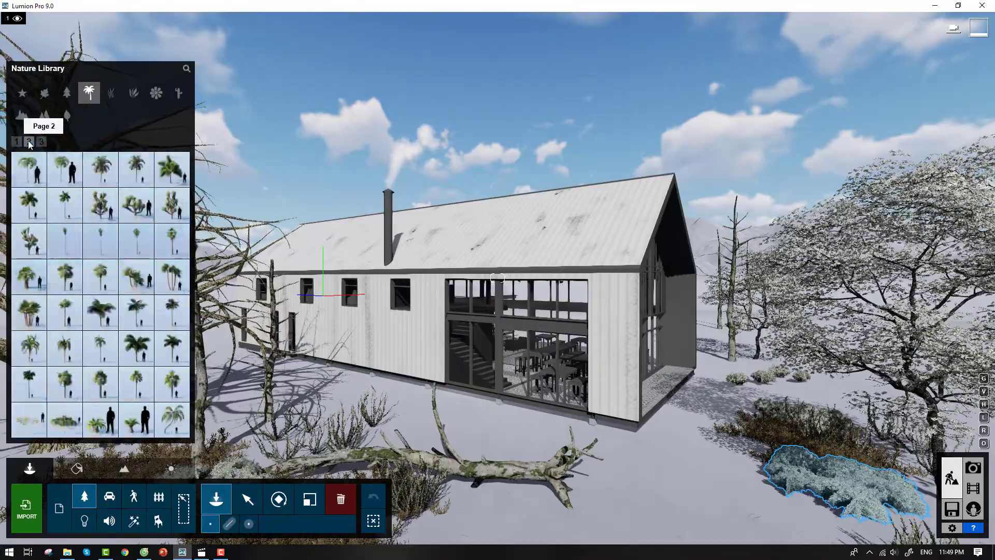
{"action": "left_click", "coordinate": [41, 143]}
{"action": "left_click", "coordinate": [67, 93]}
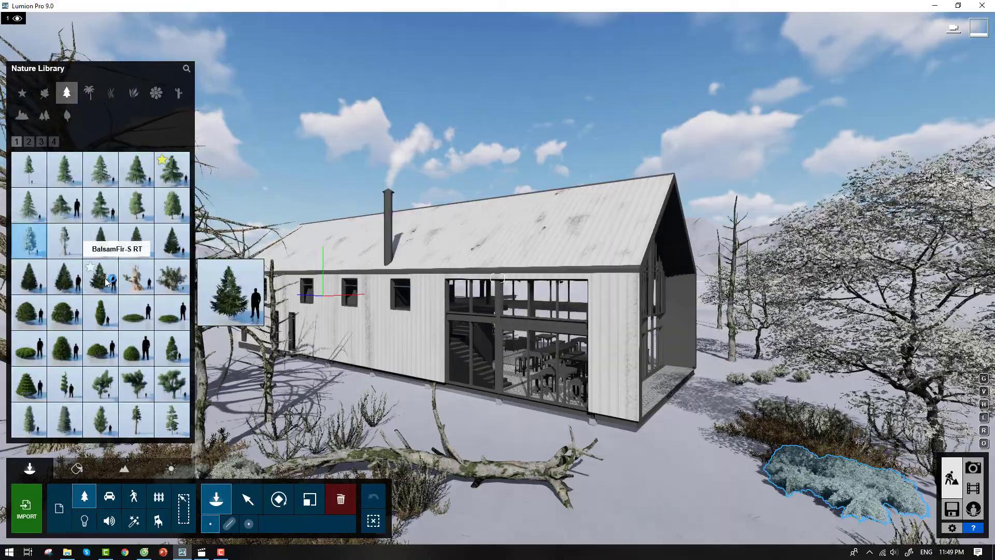
{"action": "left_click", "coordinate": [29, 142]}
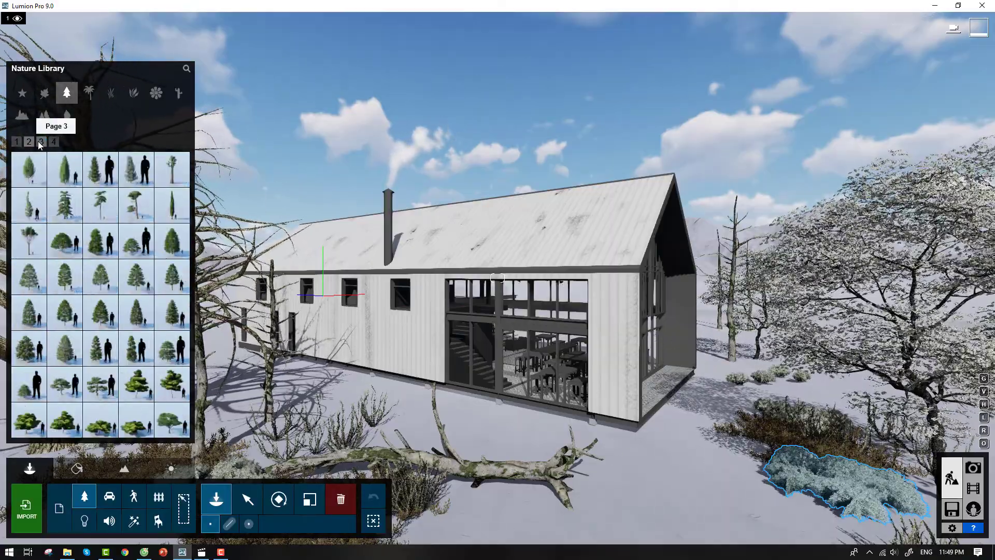
{"action": "left_click", "coordinate": [40, 141]}
{"action": "left_click", "coordinate": [53, 142]}
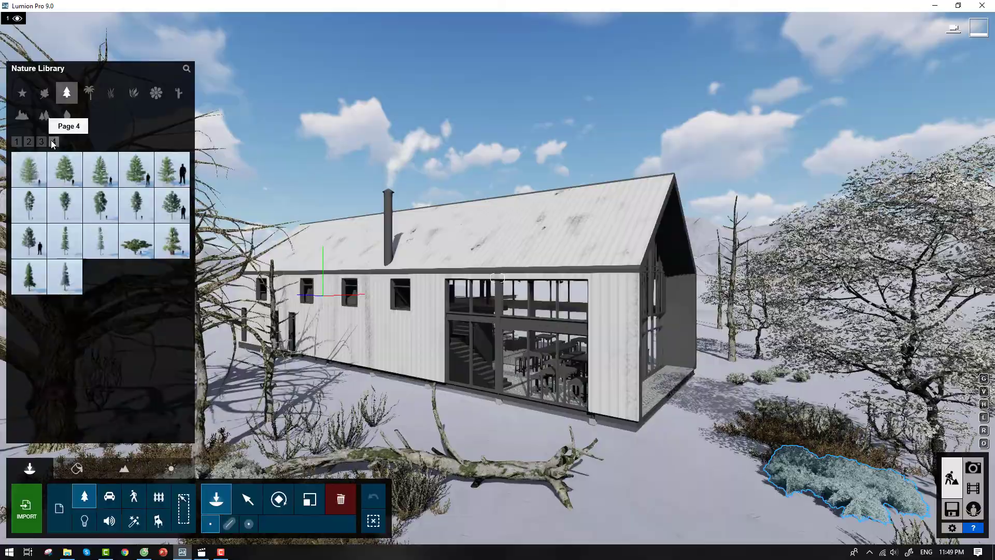
{"action": "left_click", "coordinate": [101, 240]}
{"action": "mouse_move", "coordinate": [713, 350]}
{"action": "right_mouse_down"}
{"action": "mouse_move", "coordinate": [652, 331]}
{"action": "mouse_move", "coordinate": [425, 325]}
{"action": "right_mouse_up"}
{"action": "left_click", "coordinate": [433, 319]}
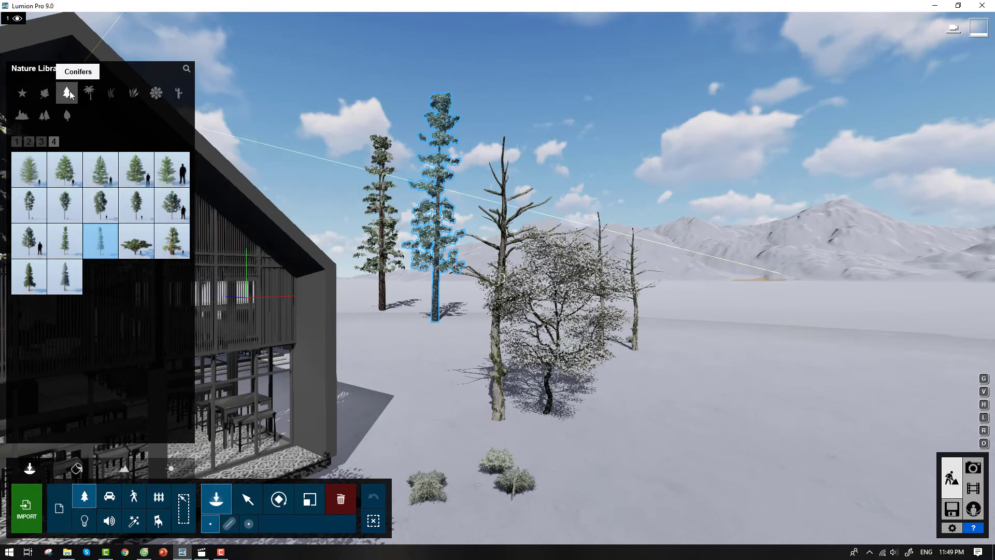
- Add a larger spruce behind the house and a small conifer near the chimney
{"action": "left_click", "coordinate": [65, 277]}
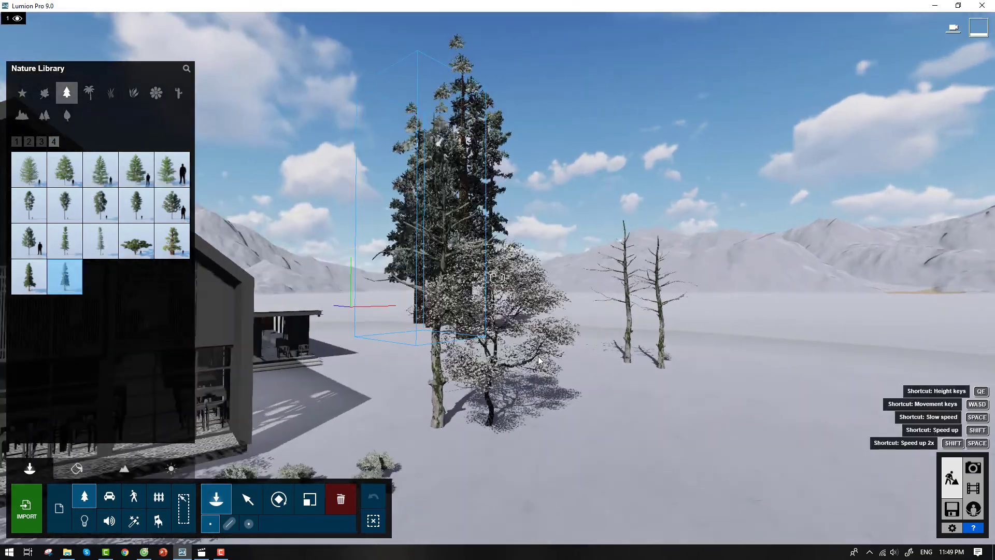
{"action": "mouse_move", "coordinate": [419, 331]}
{"action": "right_mouse_down"}
{"action": "mouse_move", "coordinate": [179, 268]}
{"action": "mouse_move", "coordinate": [446, 322]}
{"action": "mouse_move", "coordinate": [489, 388]}
{"action": "right_mouse_up"}
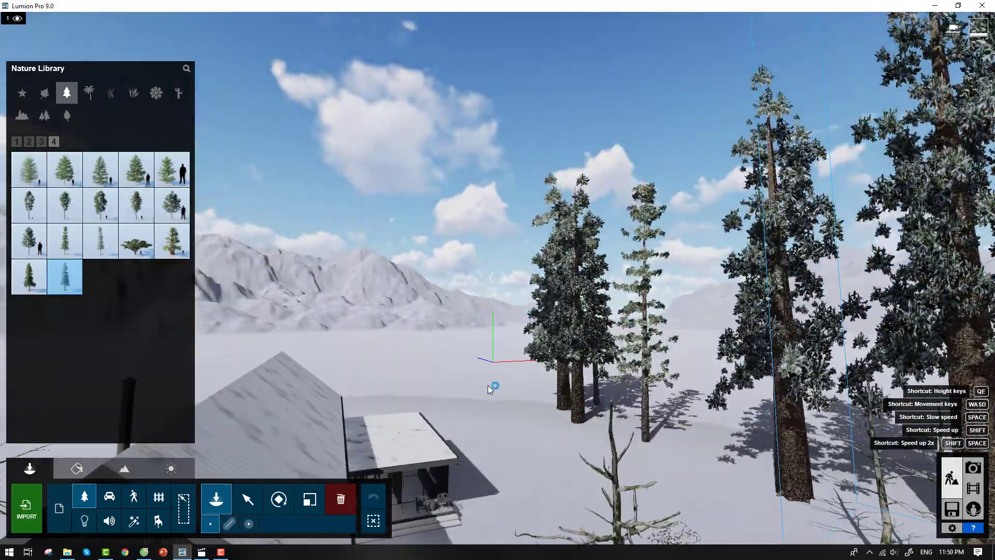
{"action": "right_click_drag", "start_coordinate": [340, 370], "coordinate": [359, 261]}
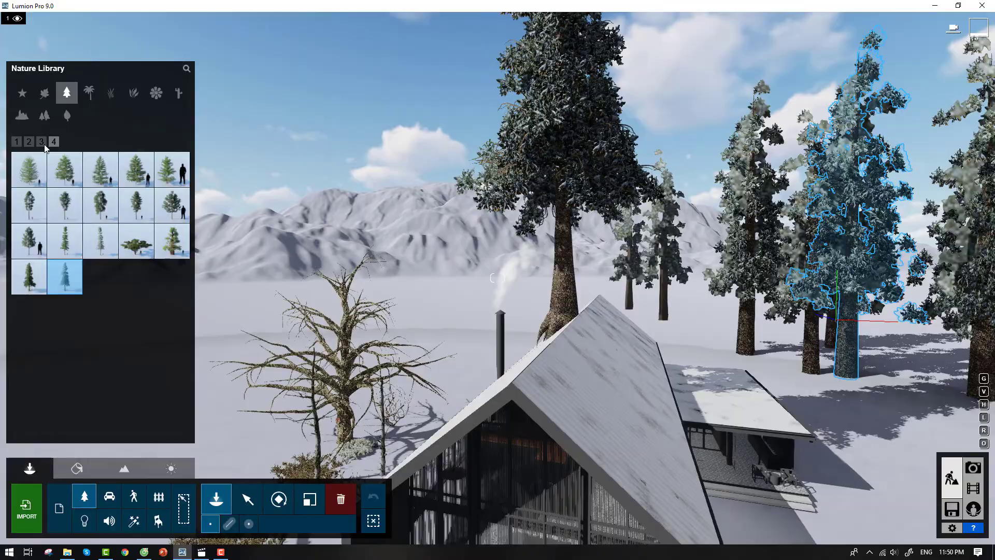
{"action": "left_click", "coordinate": [18, 142]}
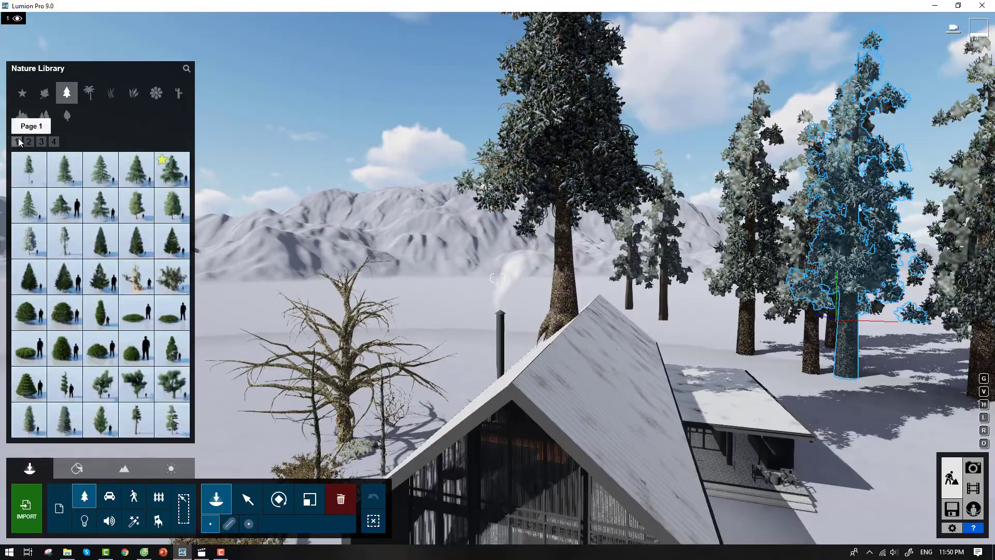
{"action": "right_click_drag", "start_coordinate": [842, 388], "coordinate": [491, 398]}
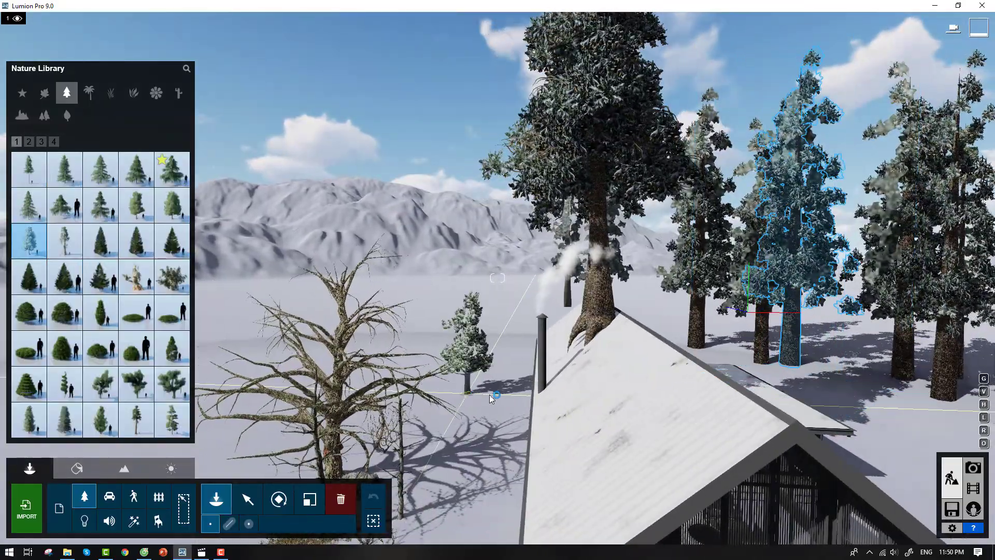
{"action": "left_click", "coordinate": [492, 398]}
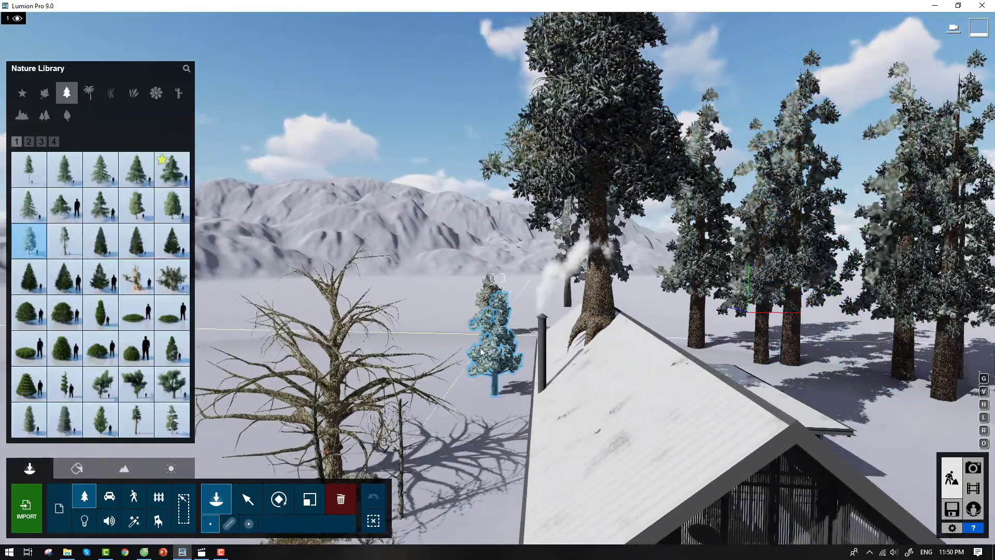
- Browse the palm and grass categories, then view the house from above and preview Photo 2
{"action": "left_click", "coordinate": [340, 498]}
{"action": "left_click", "coordinate": [228, 504]}
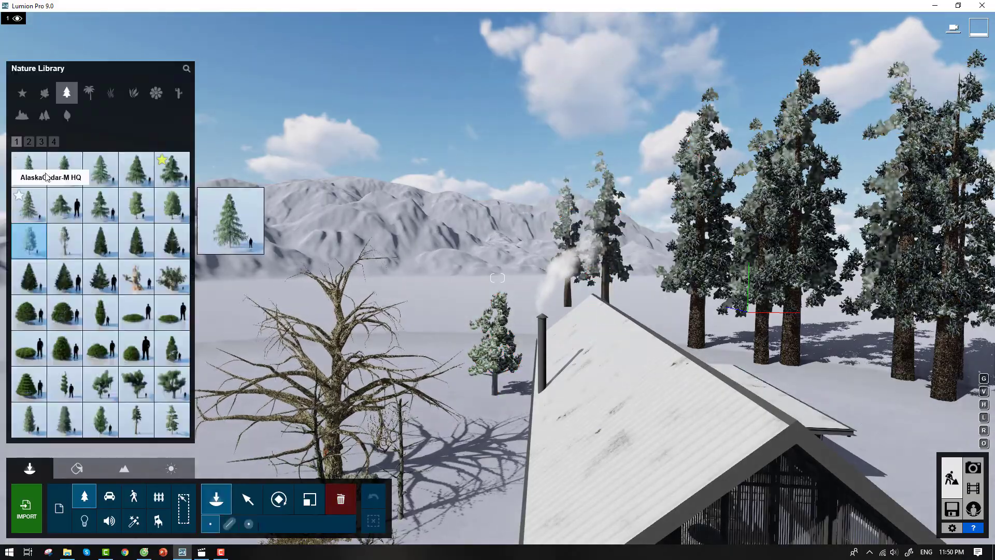
{"action": "left_click", "coordinate": [89, 91]}
{"action": "key", "text": "a"}
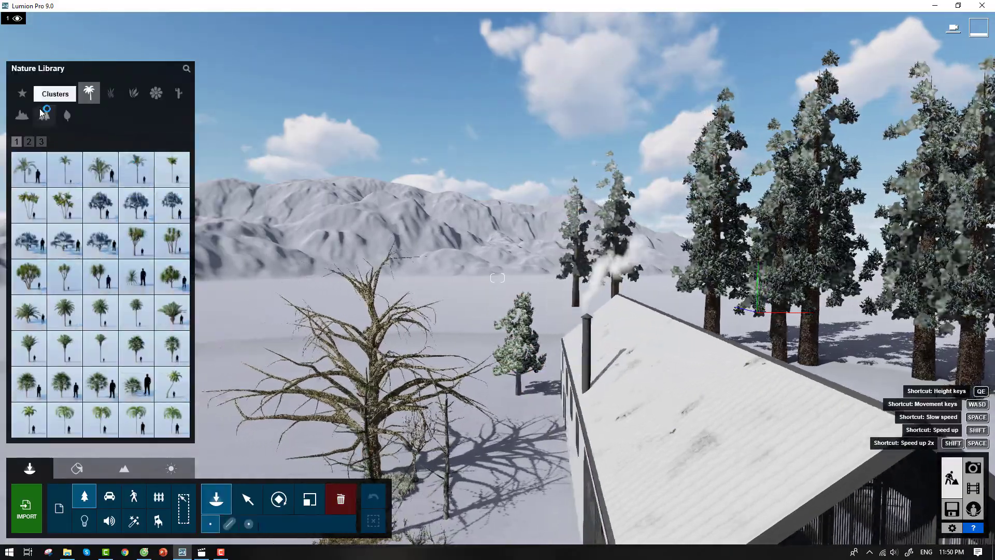
{"action": "left_click", "coordinate": [111, 93]}
{"action": "key", "text": "s"}
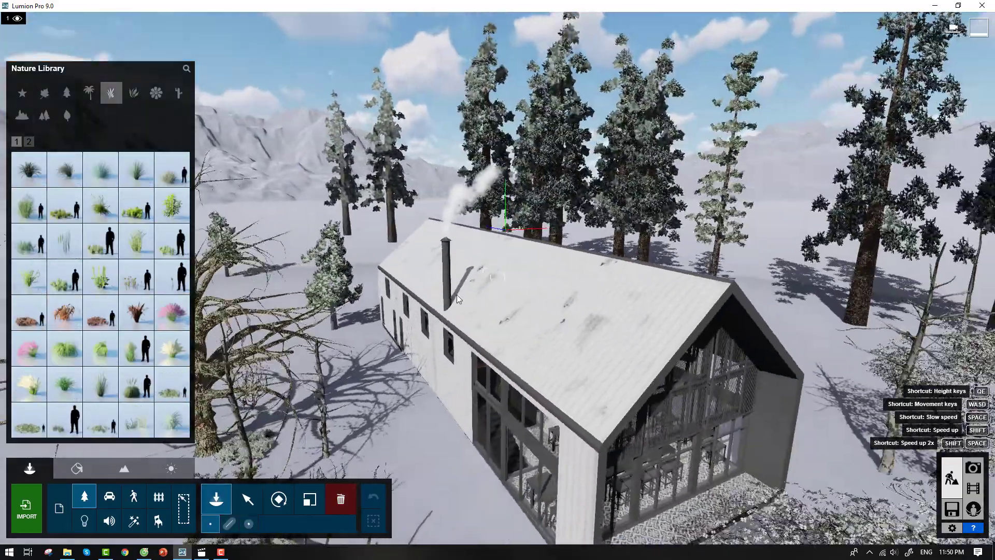
{"action": "left_click", "coordinate": [973, 467]}
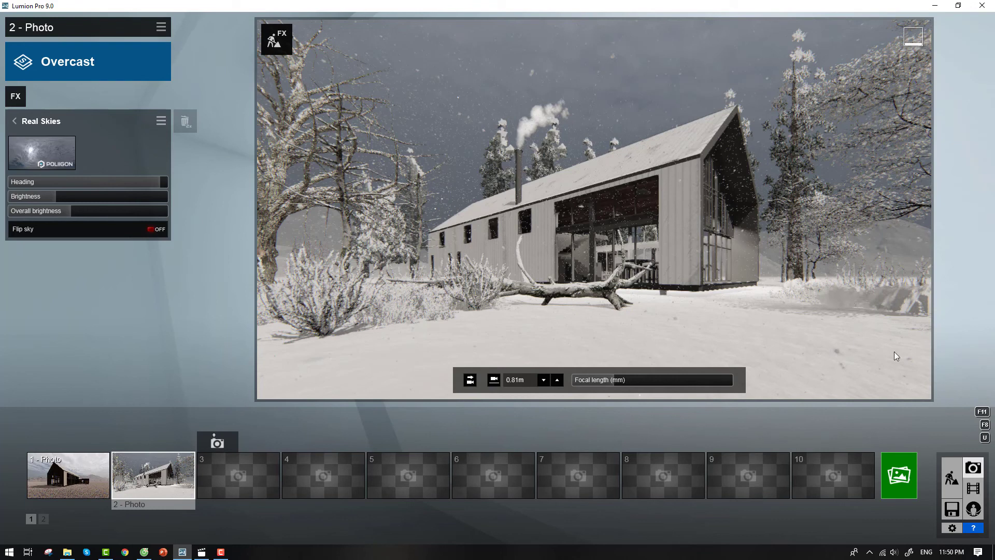
- Plant an AlaskaCedar-L HQ conifer to the right of the house
{"action": "left_click", "coordinate": [952, 477]}
{"action": "mouse_move", "coordinate": [770, 384]}
{"action": "right_mouse_down"}
{"action": "mouse_move", "coordinate": [761, 282]}
{"action": "mouse_move", "coordinate": [717, 325]}
{"action": "right_mouse_up"}
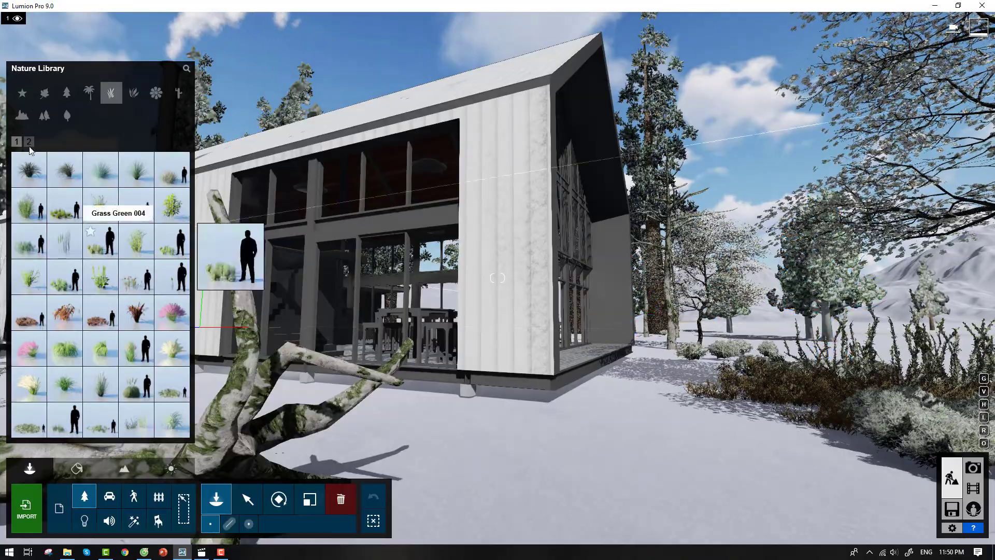
{"action": "left_click", "coordinate": [66, 92]}
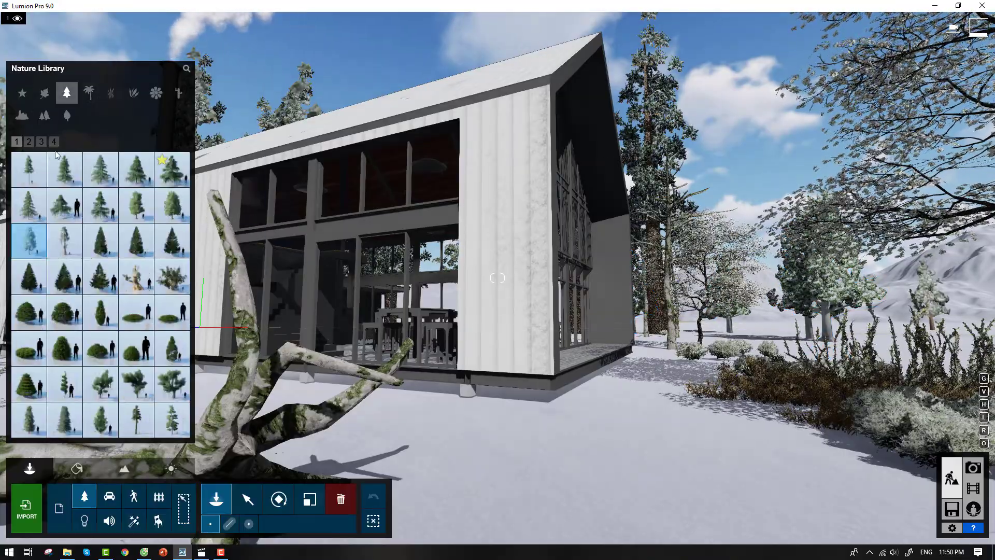
{"action": "left_click", "coordinate": [72, 181]}
{"action": "left_click", "coordinate": [756, 332]}
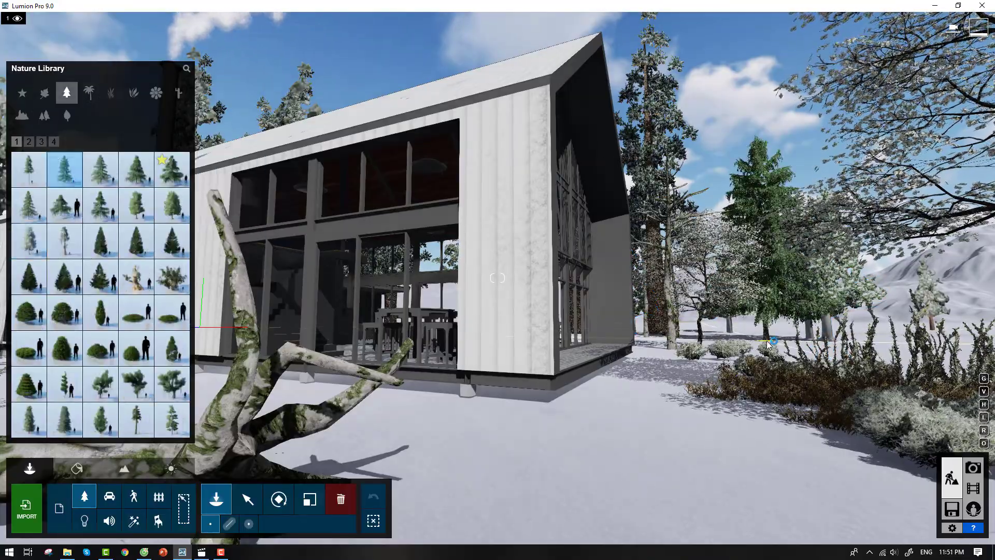
- Check Photo 2's saved camera view, then return to Build mode to edit the interior lamps
{"action": "left_click", "coordinate": [970, 469]}
{"action": "left_click", "coordinate": [162, 469]}
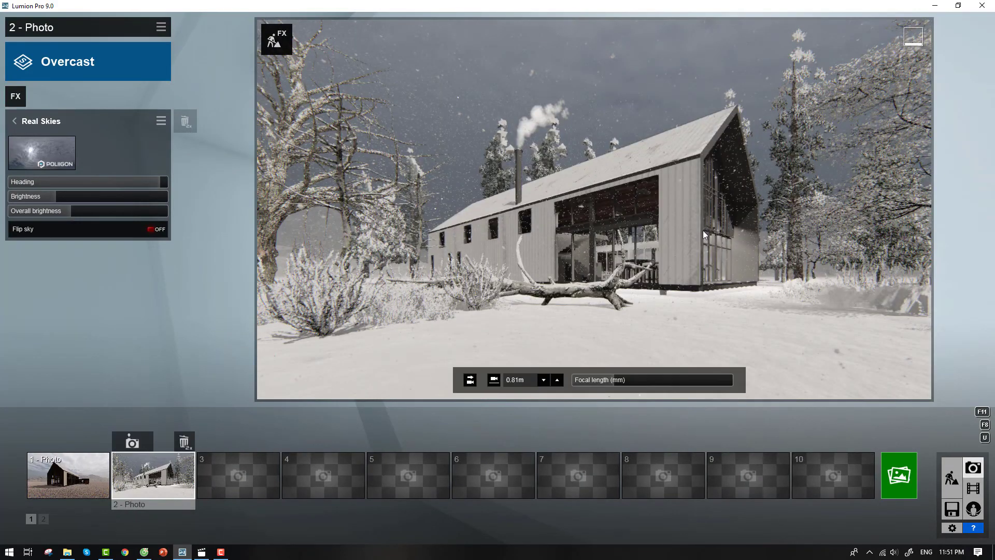
{"action": "left_click", "coordinate": [276, 47]}
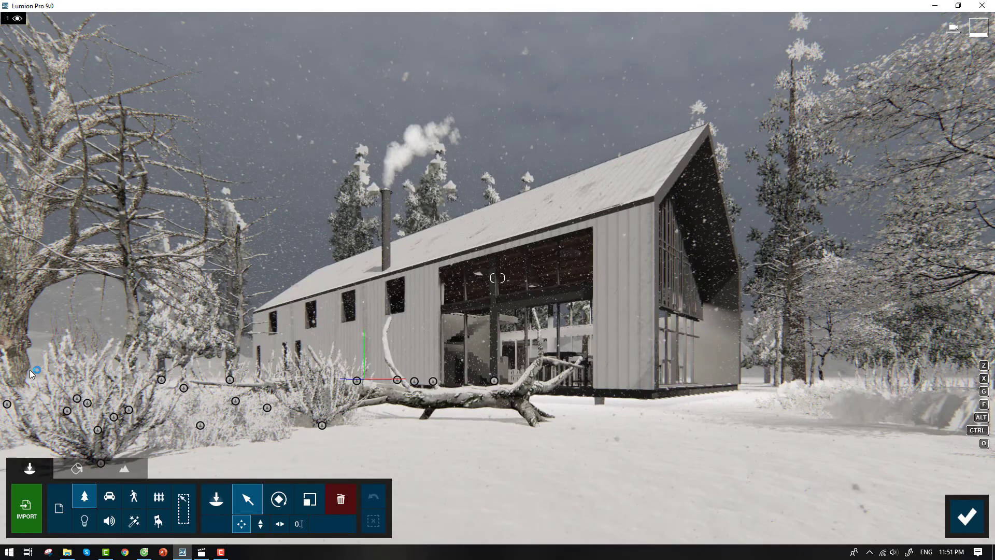
{"action": "left_click", "coordinate": [216, 499]}
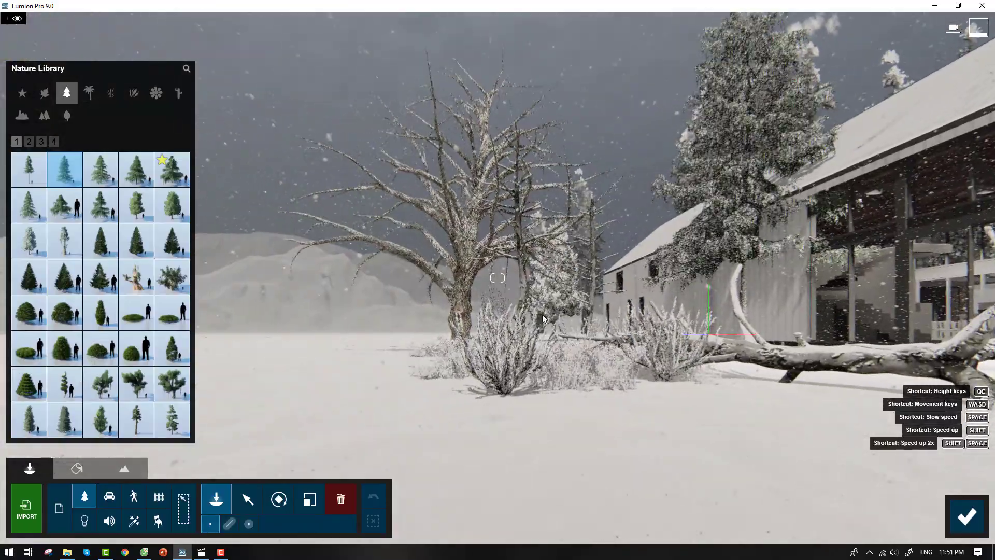
{"action": "right_click_drag", "start_coordinate": [574, 339], "coordinate": [942, 480]}
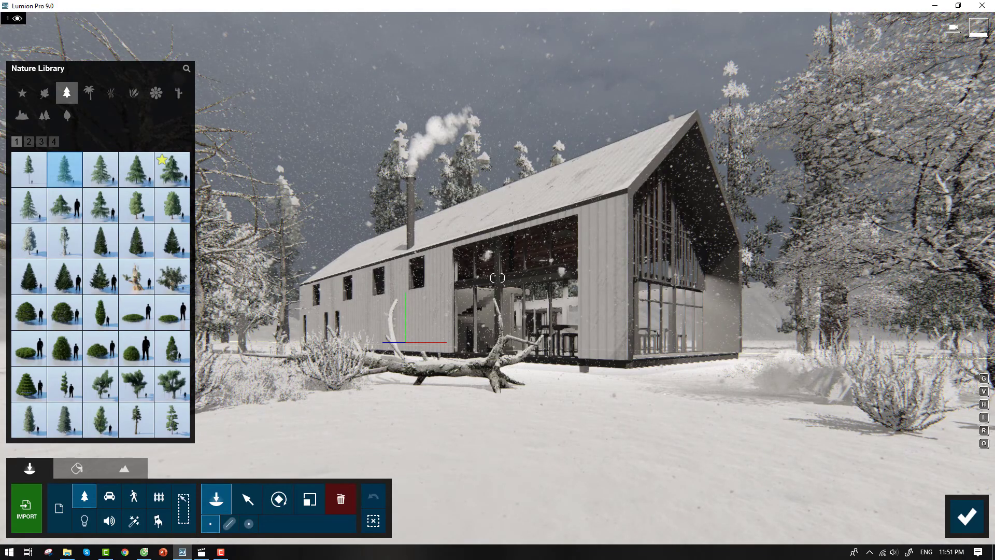
{"action": "left_click", "coordinate": [966, 516]}
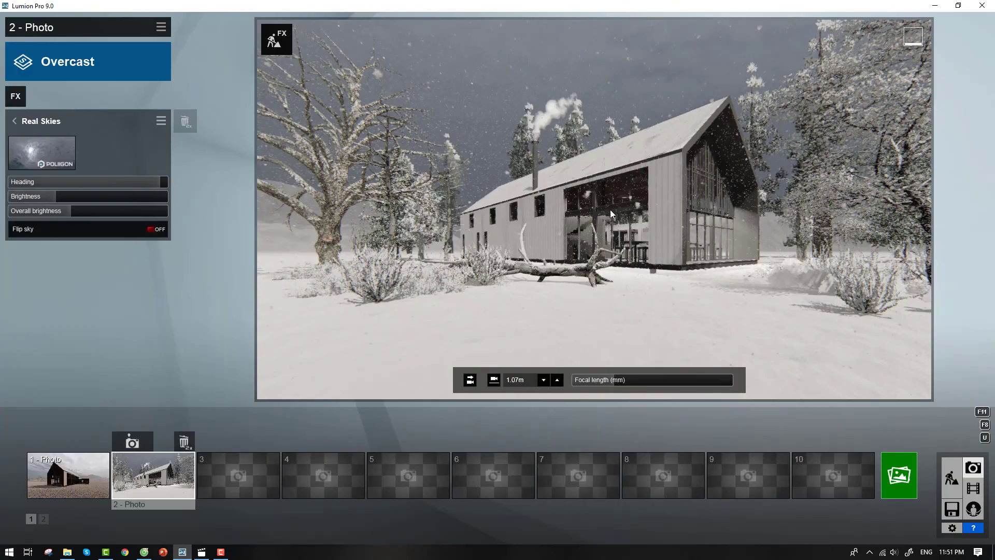
{"action": "left_click", "coordinate": [284, 41]}
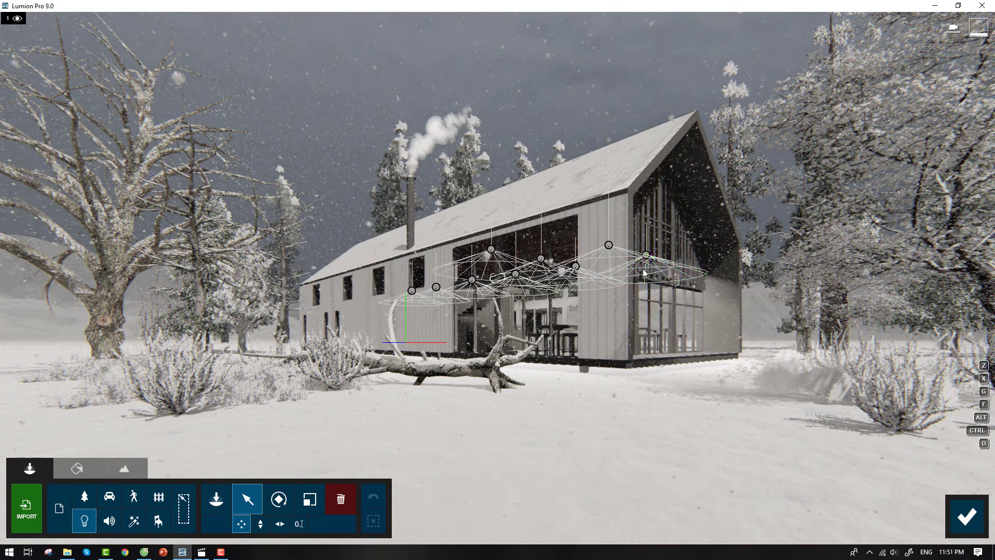
- Lower the brightness of one selected interior lamp
{"action": "left_click", "coordinate": [646, 254]}
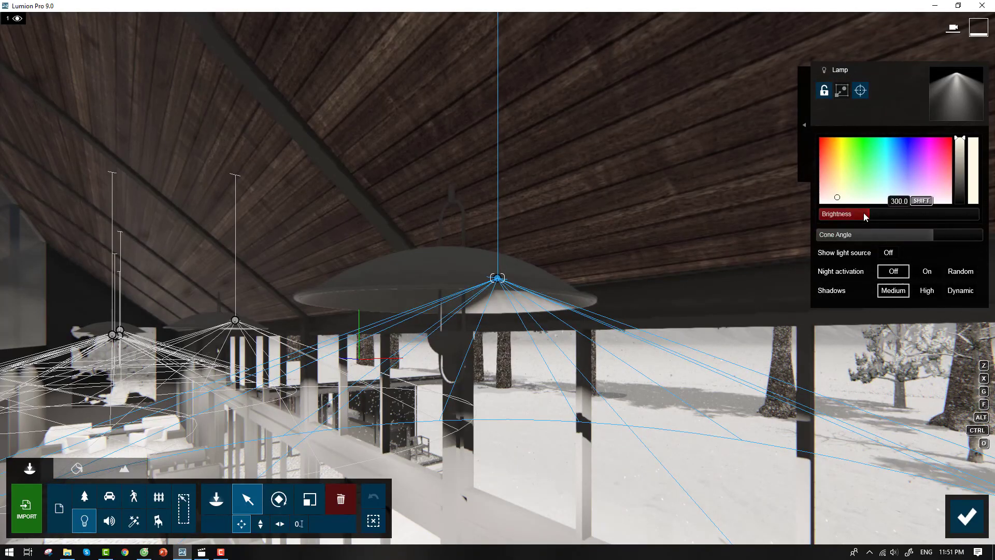
{"action": "left_click_drag", "start_coordinate": [864, 217], "coordinate": [843, 218]}
{"action": "key", "text": "s"}
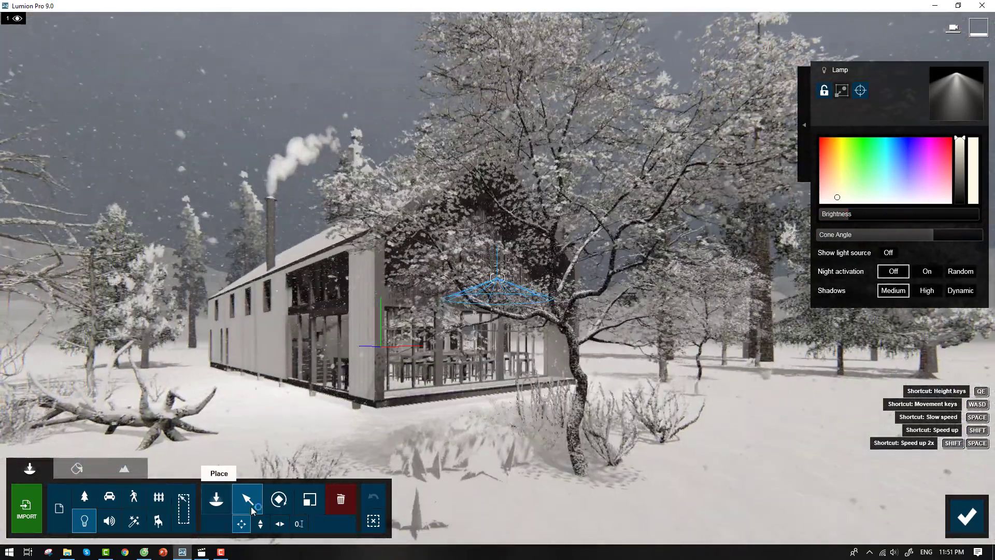
- Select all nine lamps together, dim them and tint them light blue
{"action": "left_click", "coordinate": [252, 510]}
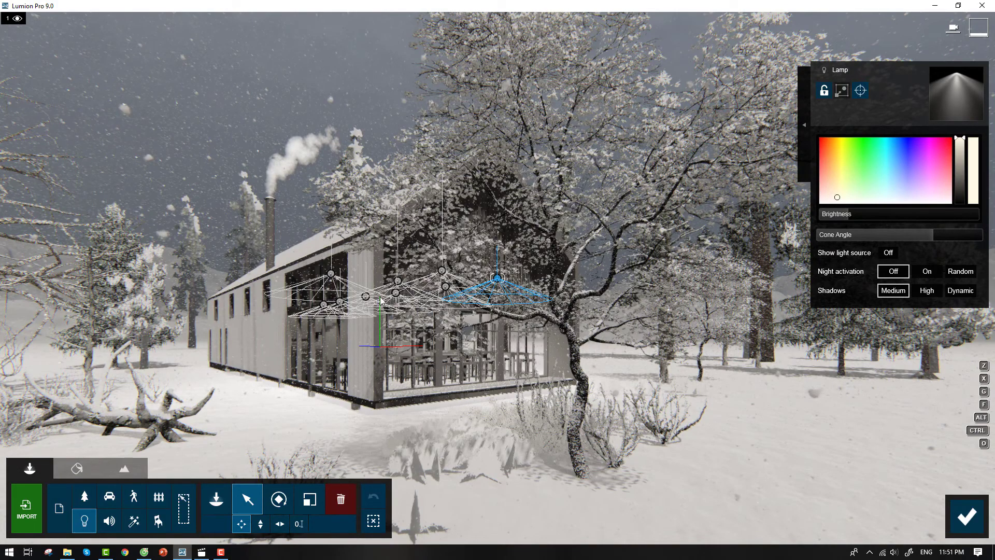
{"action": "left_click", "coordinate": [837, 94]}
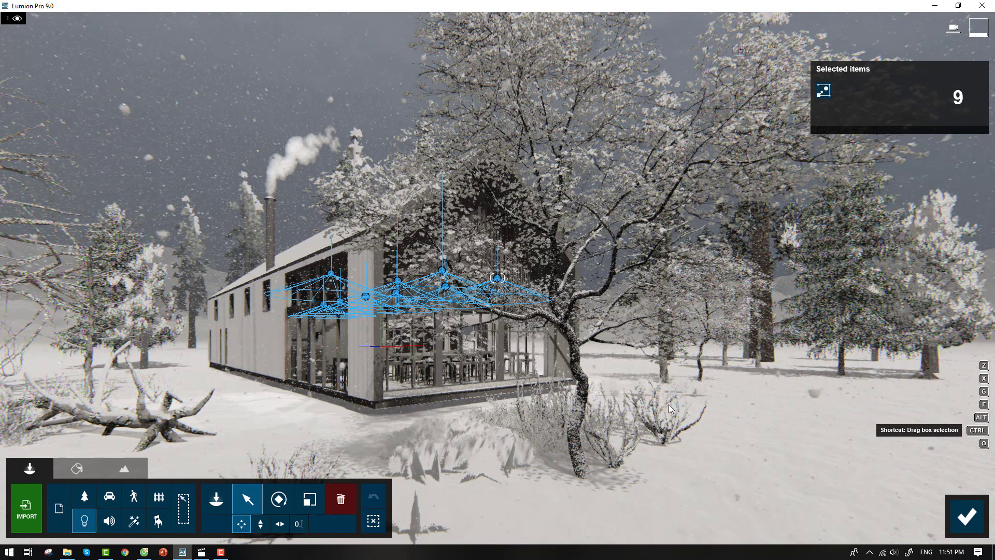
{"action": "left_click_drag", "start_coordinate": [853, 214], "coordinate": [854, 217]}
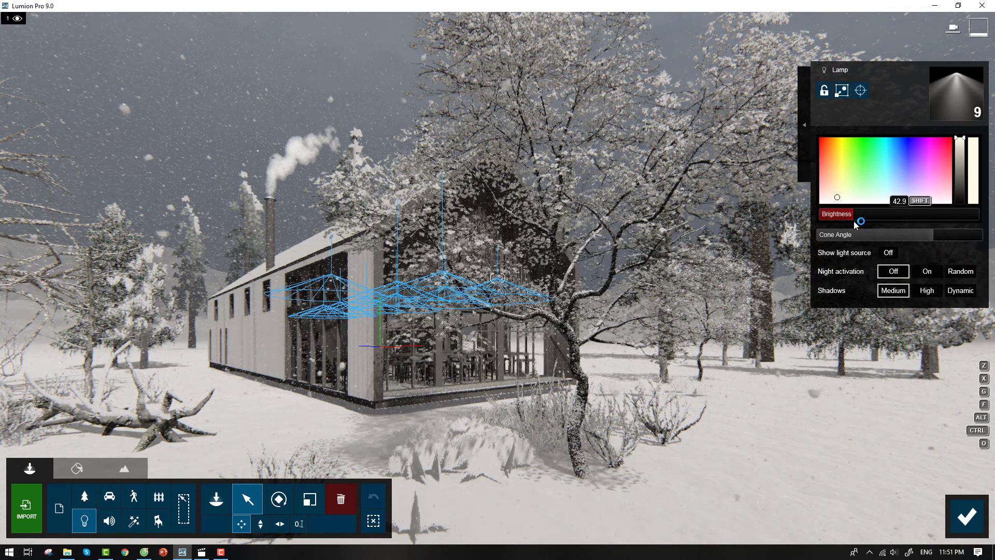
{"action": "left_click_drag", "start_coordinate": [838, 151], "coordinate": [894, 175]}
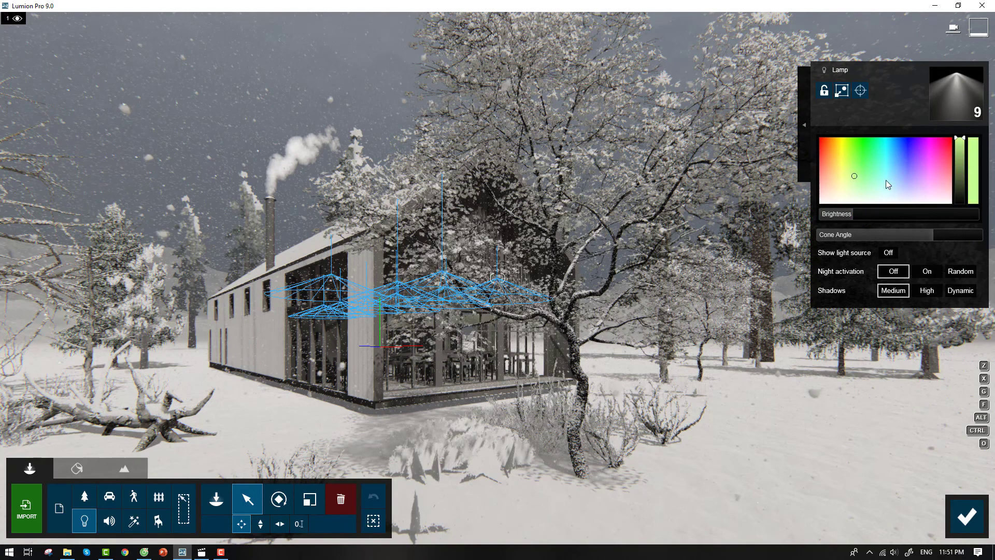
{"action": "left_click", "coordinate": [957, 149]}
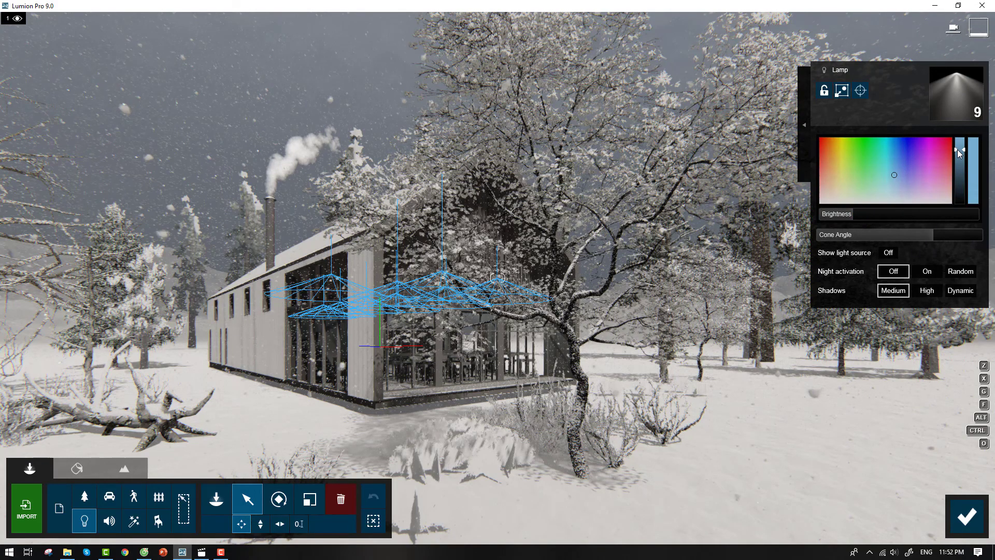
{"action": "left_click", "coordinate": [896, 166]}
{"action": "left_click_drag", "start_coordinate": [981, 131], "coordinate": [982, 133]}
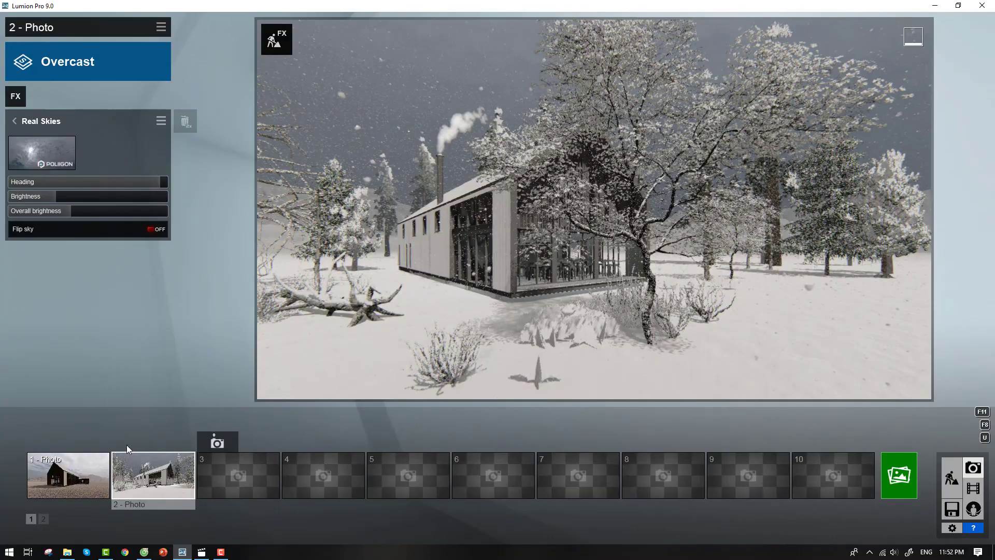
{"action": "left_click", "coordinate": [153, 476]}
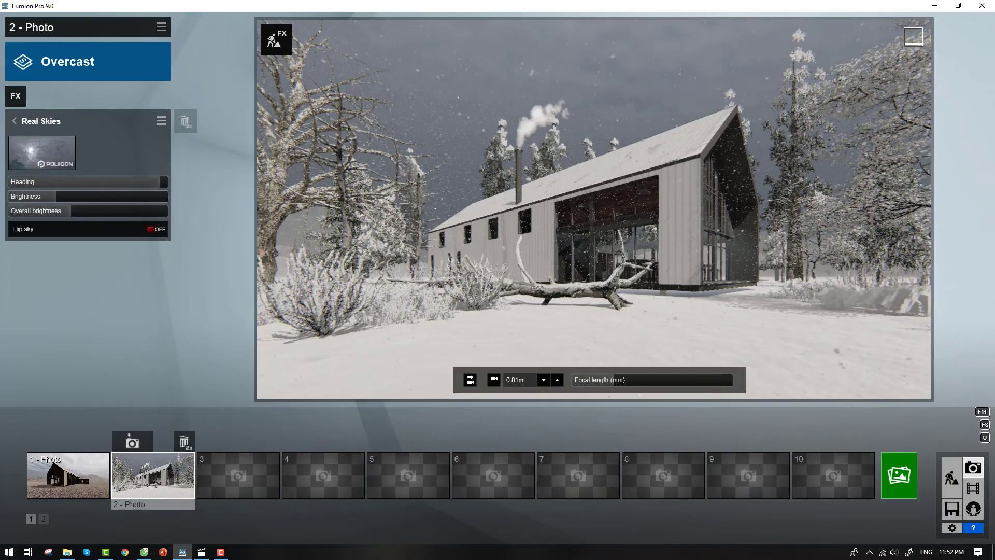
- Move the camera closer to the house and store it as Photo 2's view
{"action": "key", "text": "e"}
{"action": "key", "text": "w"}
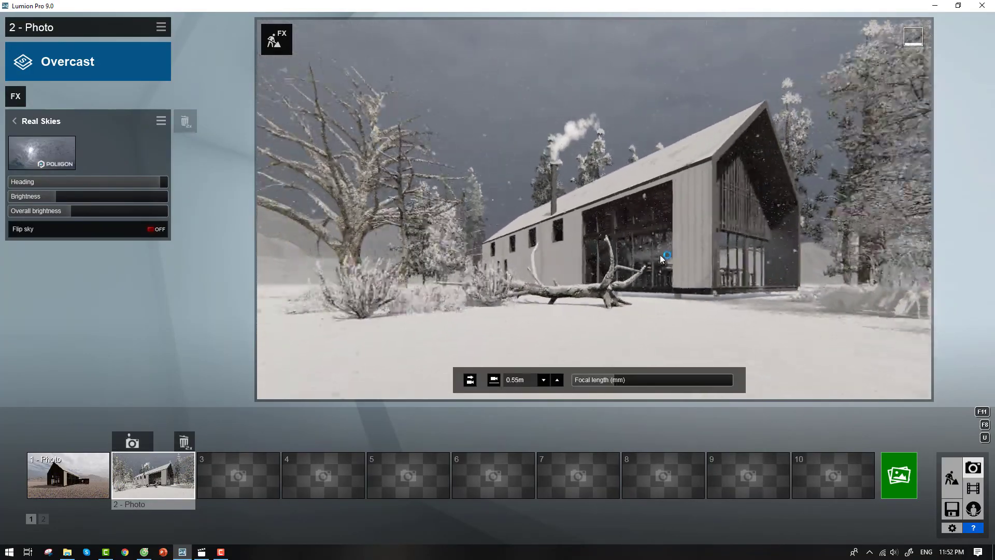
{"action": "key", "text": "q"}
{"action": "key", "text": "w"}
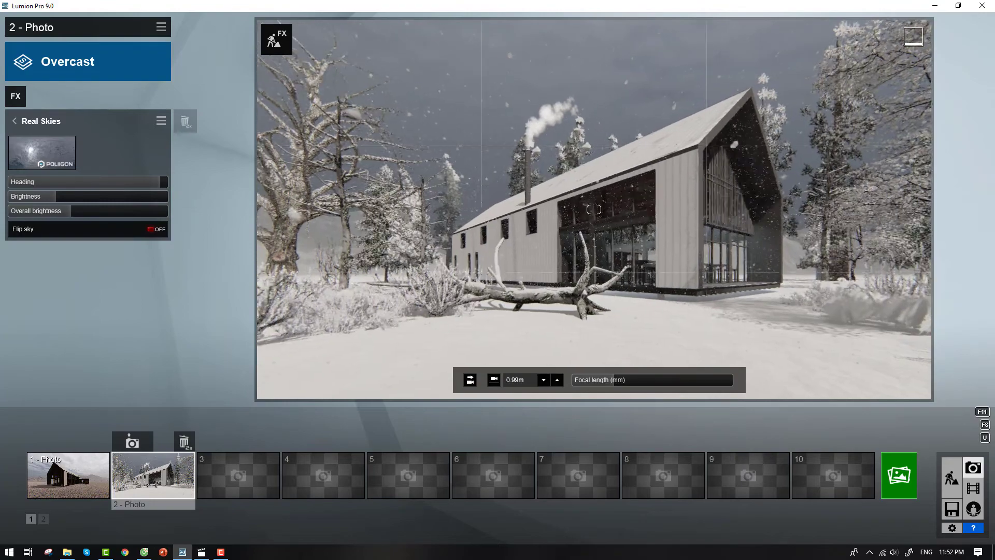
{"action": "left_click", "coordinate": [132, 442]}
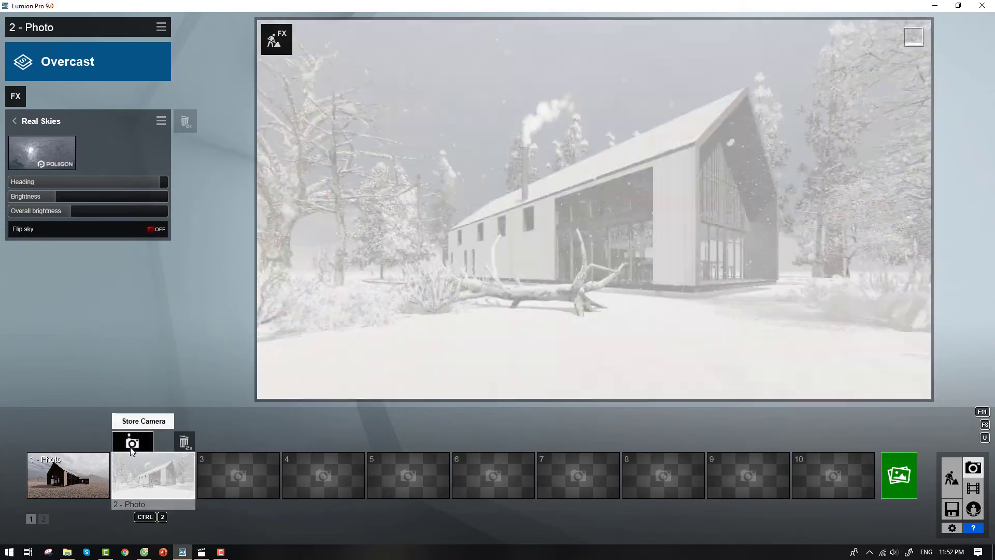
- Render Photo 2 at 1920x1080 Desktop size as a JPG
{"action": "left_click", "coordinate": [899, 475]}
{"action": "left_click", "coordinate": [394, 413]}
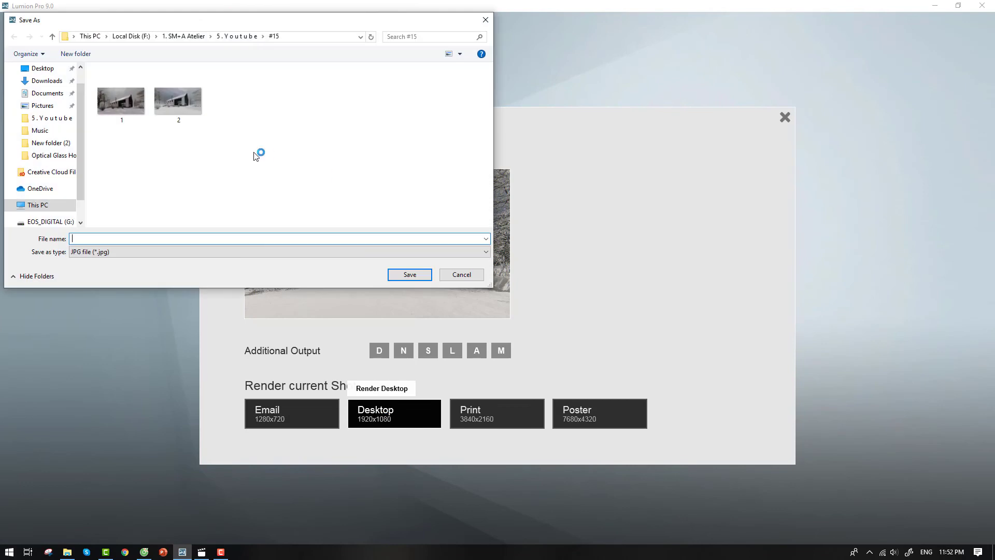
{"action": "left_click", "coordinate": [407, 275]}
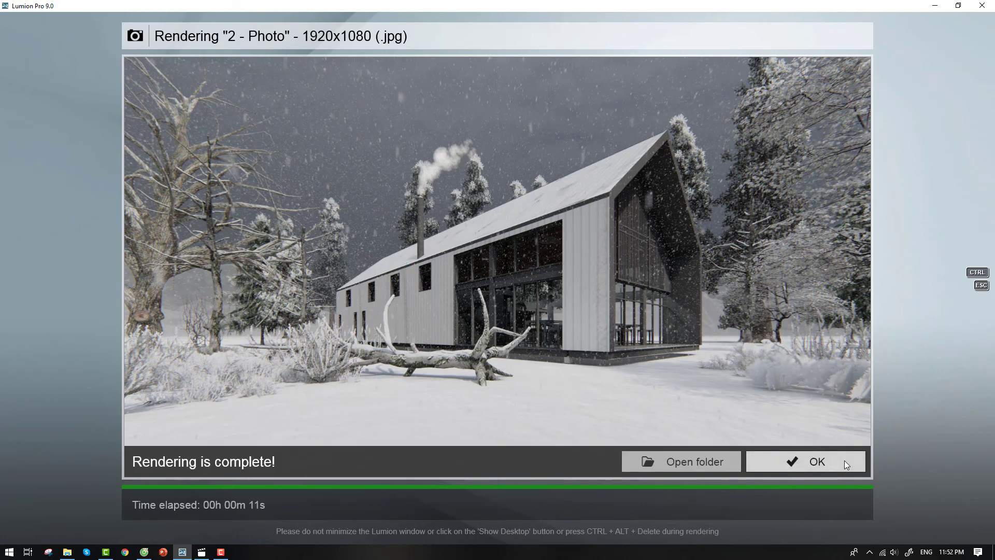
{"action": "left_click", "coordinate": [845, 461]}
- Save the scene as #15.ls9
{"action": "left_click", "coordinate": [952, 509]}
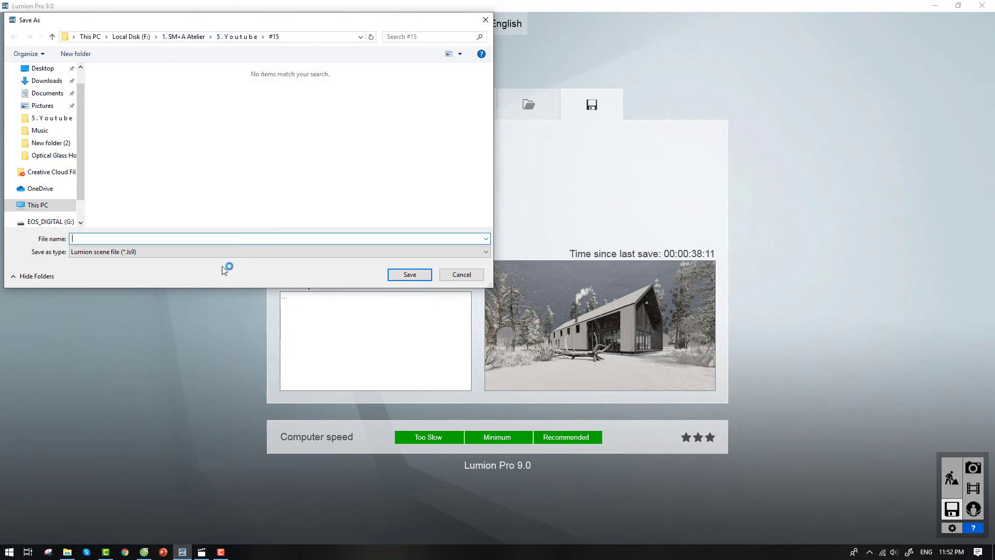
{"action": "type", "text": "#15"}
{"action": "left_click", "coordinate": [415, 274]}
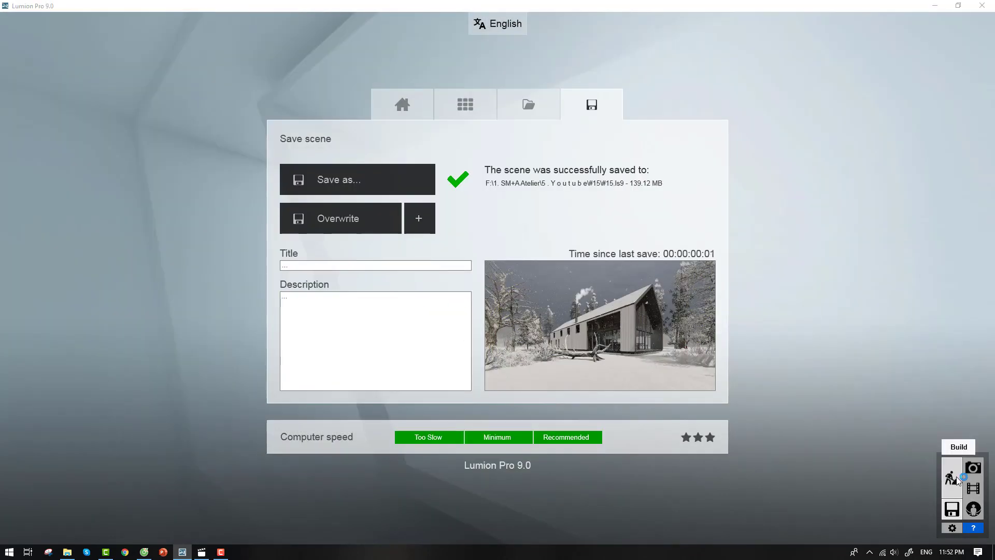
{"action": "left_click", "coordinate": [955, 478]}
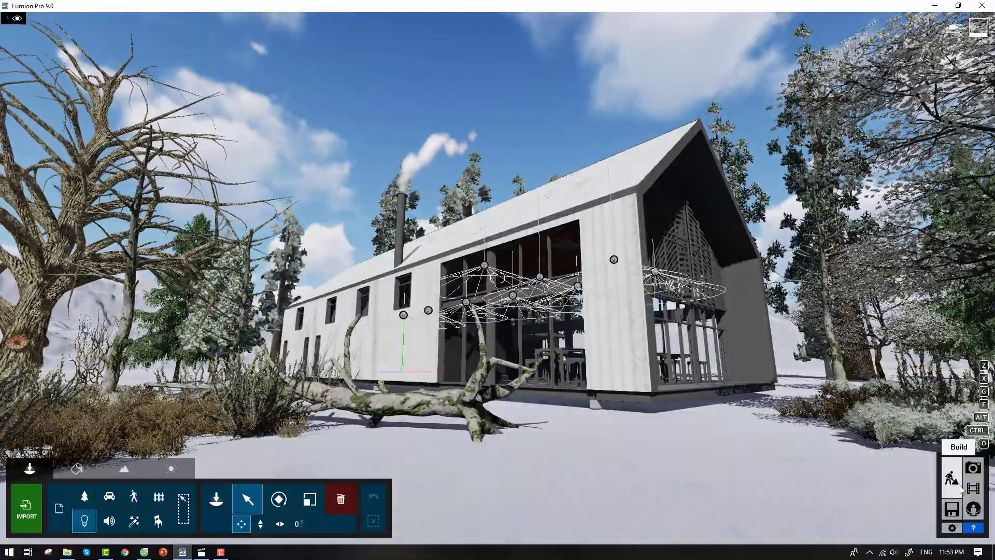
- Record Movie Clip 1 with two camera keyframes on a lower house view and lengthen its duration
{"action": "left_click", "coordinate": [962, 488]}
{"action": "left_click", "coordinate": [110, 347]}
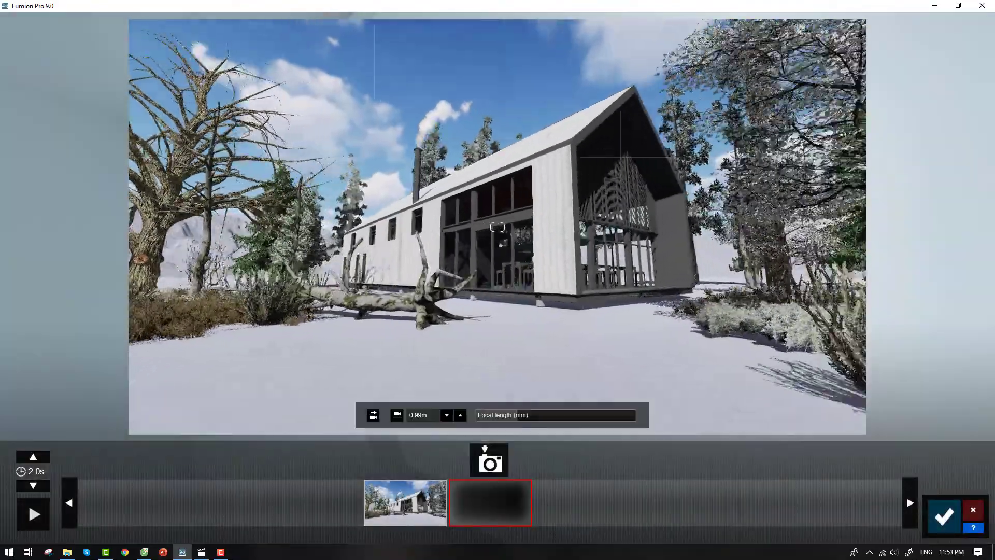
{"action": "mouse_move", "coordinate": [481, 324]}
{"action": "right_mouse_down"}
{"action": "mouse_move", "coordinate": [611, 194]}
{"action": "mouse_move", "coordinate": [580, 272]}
{"action": "mouse_move", "coordinate": [497, 227]}
{"action": "right_mouse_up"}
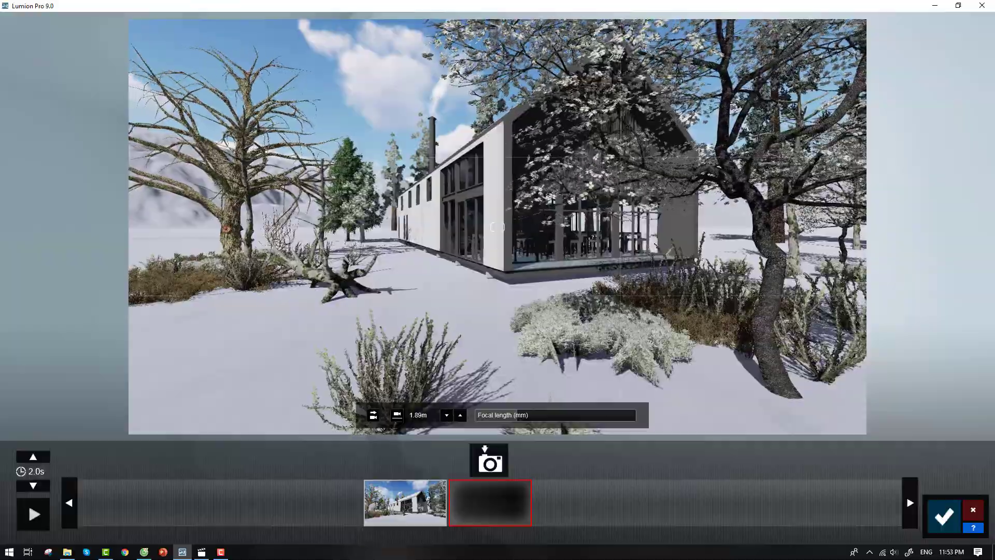
{"action": "left_click", "coordinate": [490, 459]}
{"action": "left_click", "coordinate": [41, 456]}
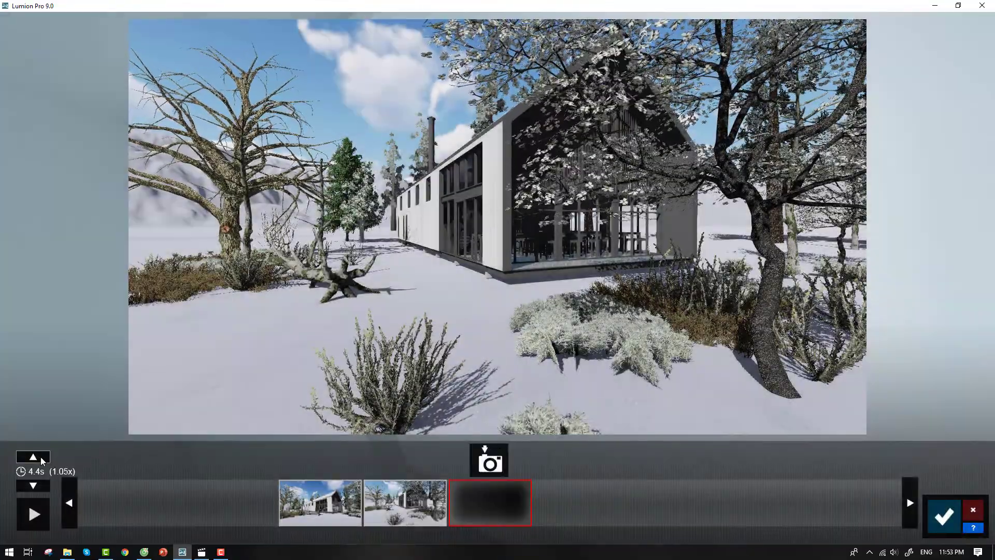
{"action": "left_click", "coordinate": [40, 456]}
{"action": "left_click", "coordinate": [40, 456]}
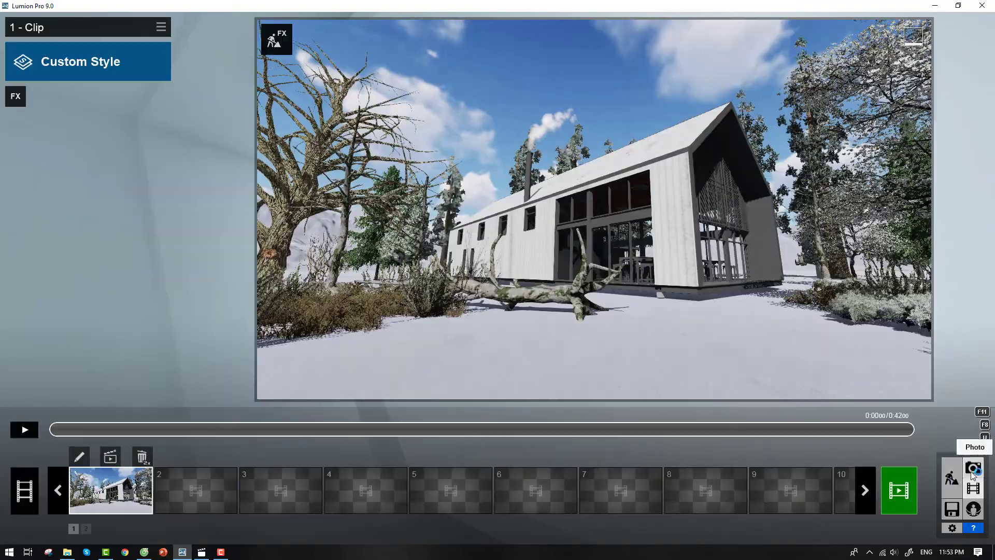
- Paste Photo 2's Overcast snowy effects onto Clip 1
{"action": "left_click", "coordinate": [973, 471]}
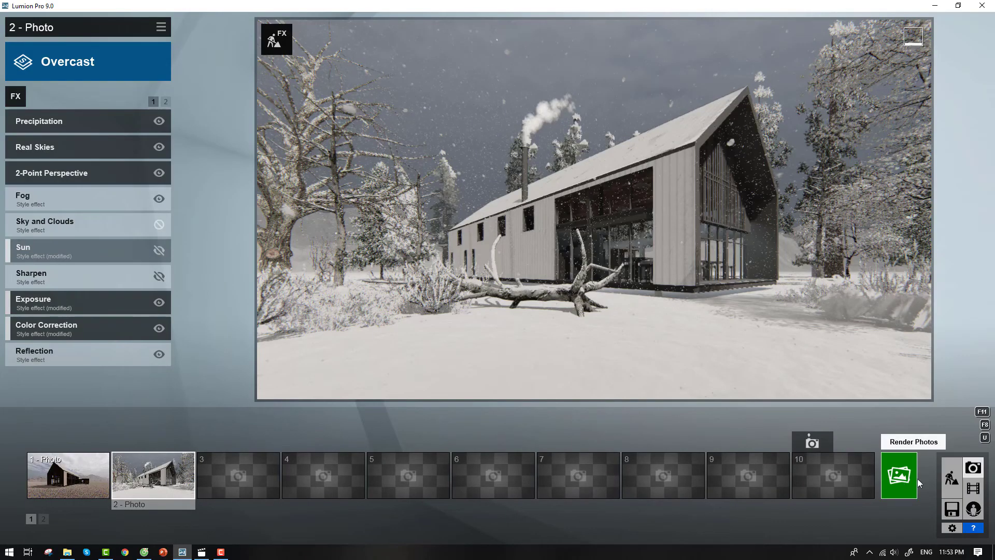
{"action": "left_click", "coordinate": [972, 488]}
{"action": "left_click", "coordinate": [160, 28]}
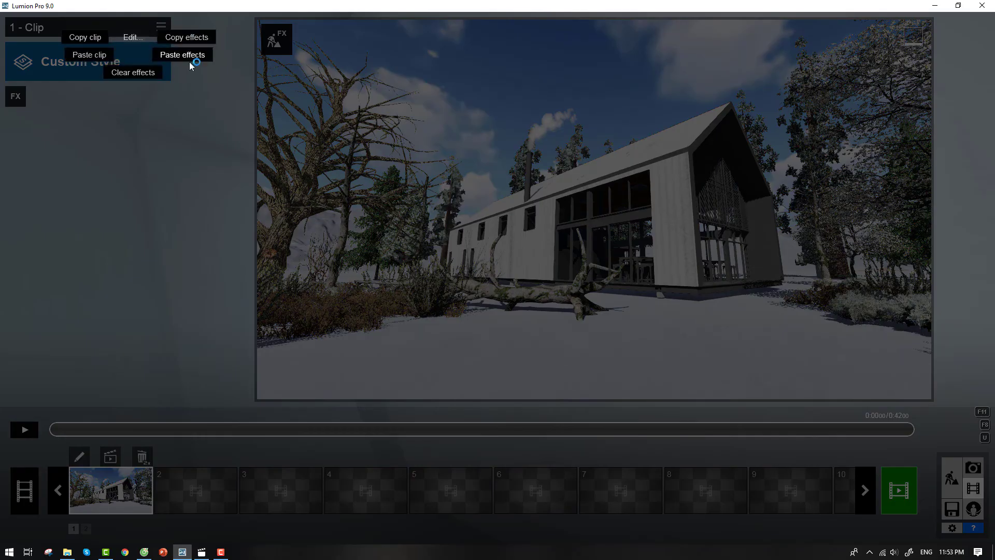
{"action": "left_click", "coordinate": [189, 62]}
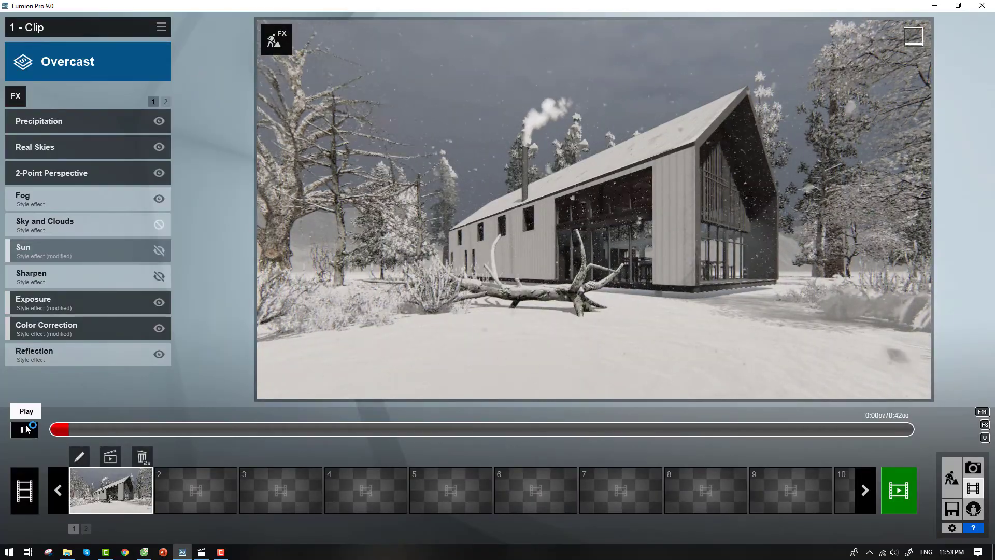
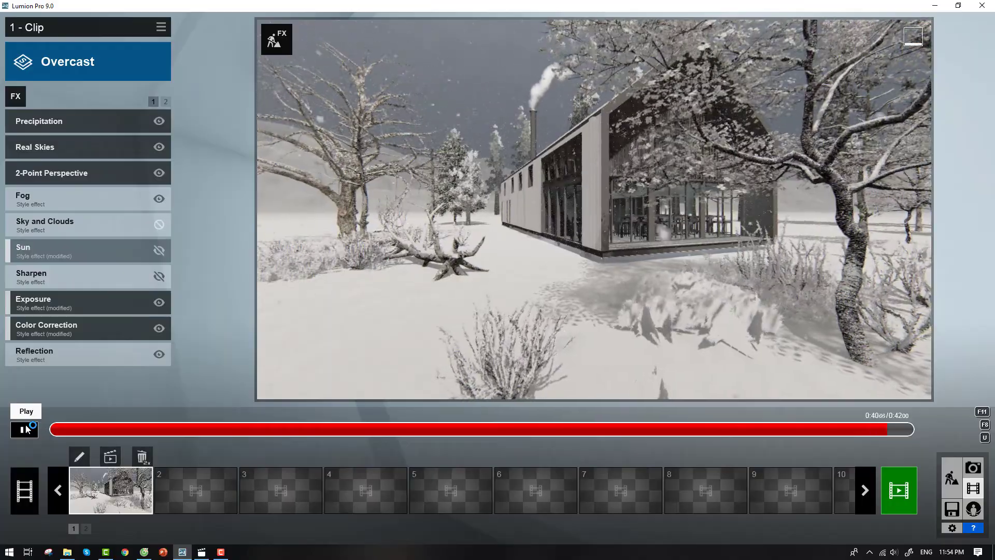
- Plant four conifers to the left of the dead tree
{"action": "left_click", "coordinate": [25, 429]}
{"action": "left_click", "coordinate": [956, 472]}
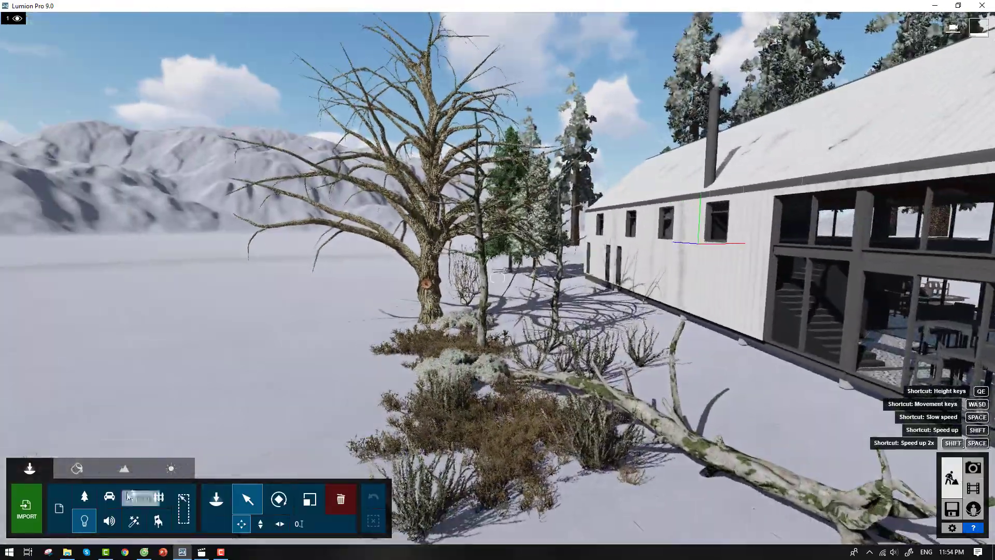
{"action": "left_click", "coordinate": [84, 496]}
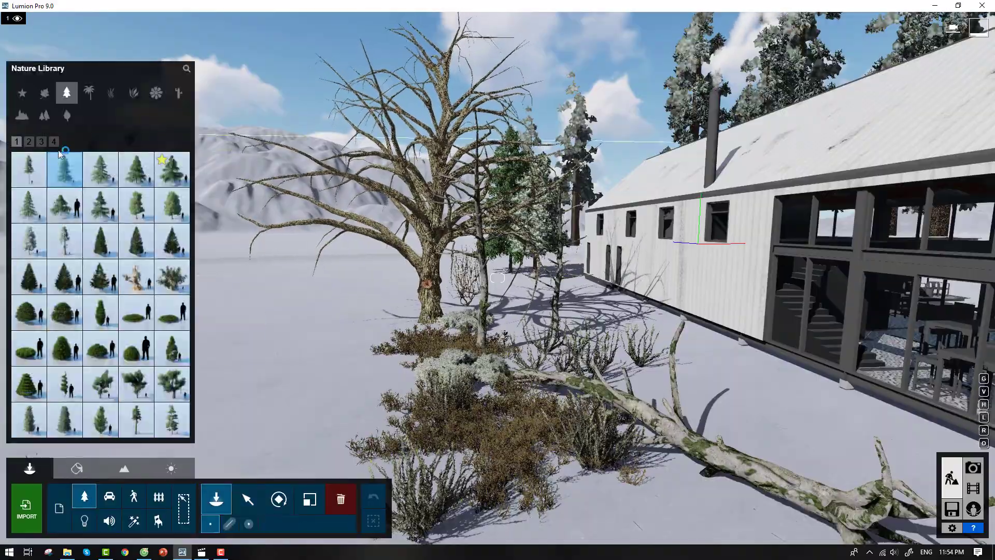
{"action": "left_click", "coordinate": [136, 169]}
{"action": "left_click", "coordinate": [381, 283]}
{"action": "left_click", "coordinate": [321, 290]}
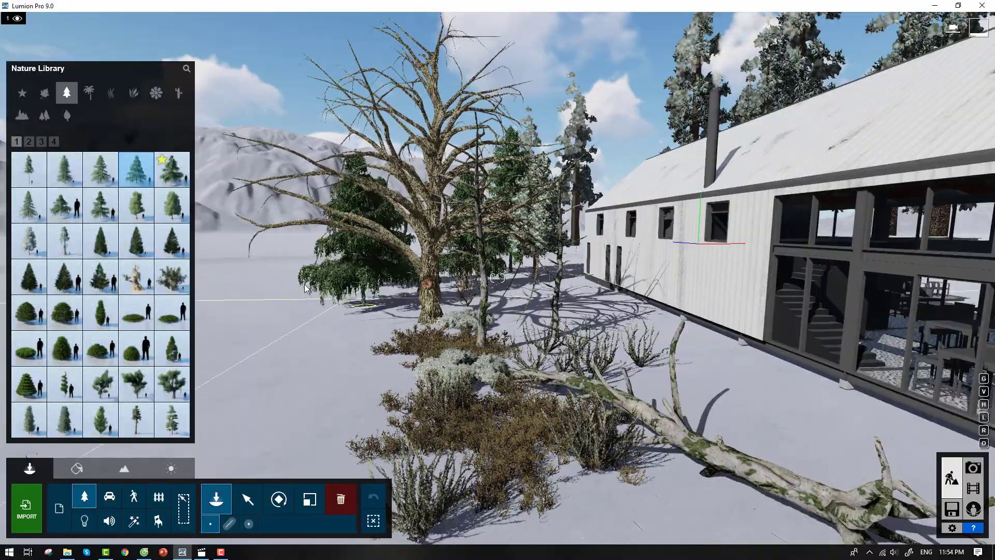
{"action": "left_click", "coordinate": [266, 283]}
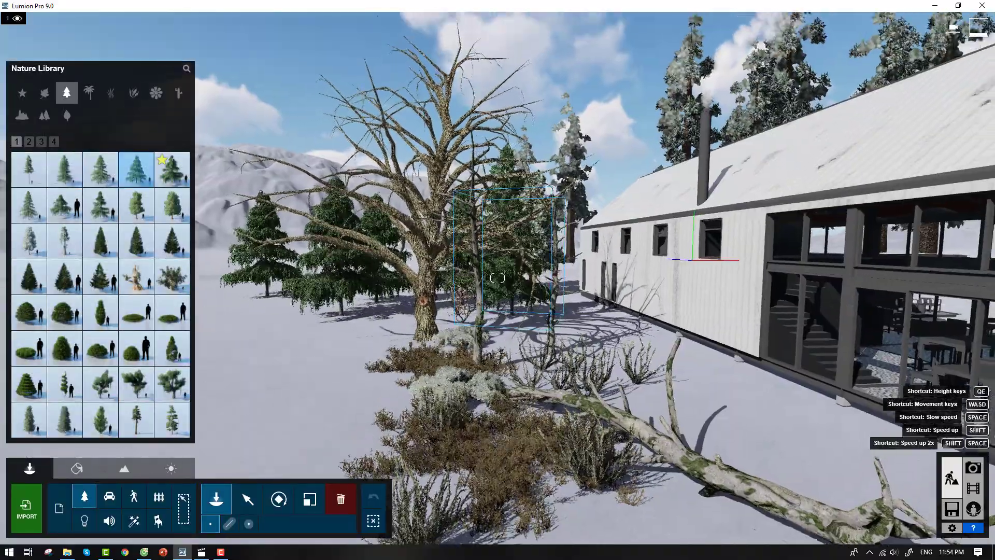
- Plant a conifer in the snowy clearing and two snow-covered trees among the conifers
{"action": "mouse_move", "coordinate": [507, 279]}
{"action": "right_mouse_down"}
{"action": "mouse_move", "coordinate": [646, 278]}
{"action": "mouse_move", "coordinate": [610, 238]}
{"action": "right_mouse_up"}
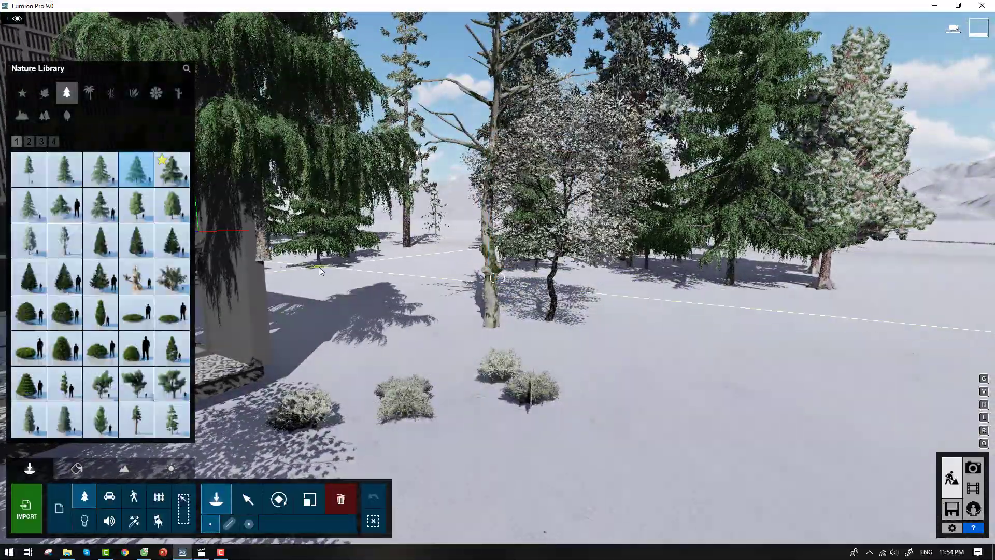
{"action": "left_click", "coordinate": [347, 256]}
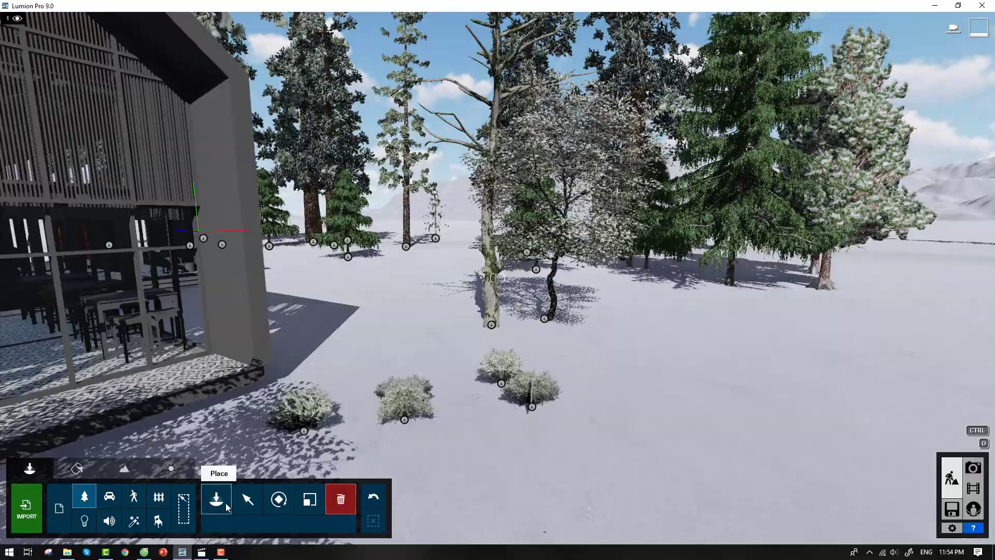
{"action": "left_click", "coordinate": [216, 499]}
{"action": "left_click", "coordinate": [29, 240]}
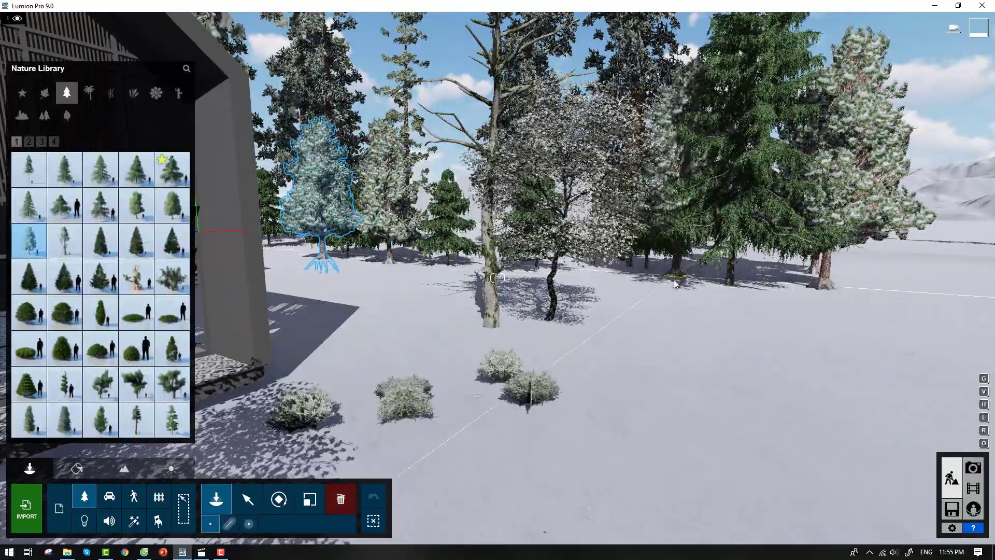
{"action": "left_click", "coordinate": [674, 325]}
{"action": "left_click", "coordinate": [606, 323]}
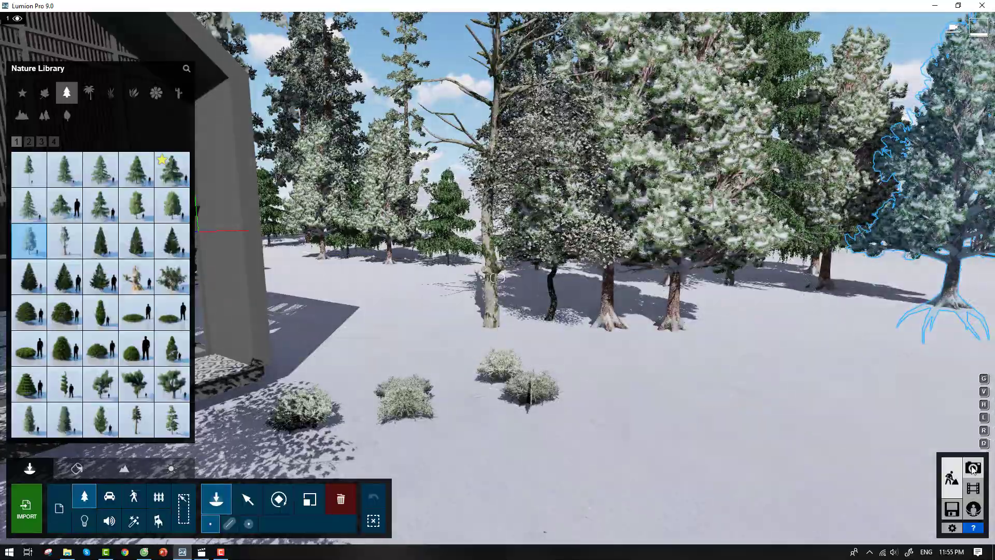
- Play and scrub through the movie clip to check the new trees
{"action": "left_click", "coordinate": [974, 489]}
{"action": "left_click", "coordinate": [25, 429]}
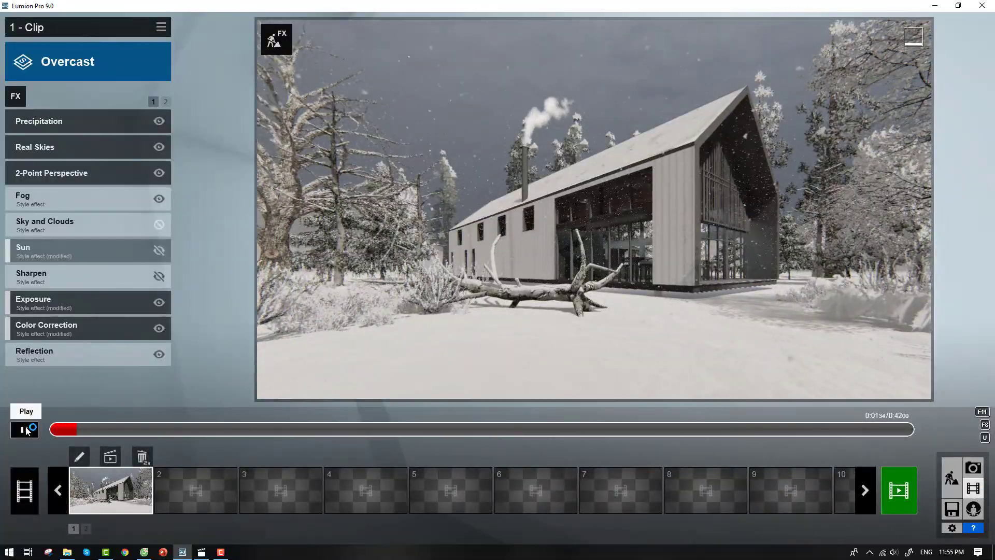
{"action": "left_click_drag", "start_coordinate": [243, 429], "coordinate": [203, 420]}
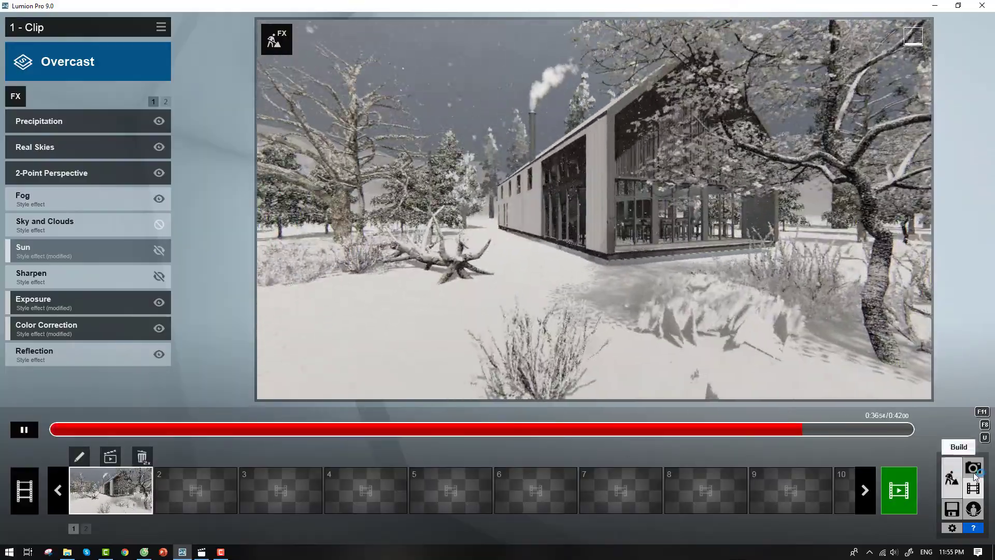
{"action": "left_click", "coordinate": [973, 467]}
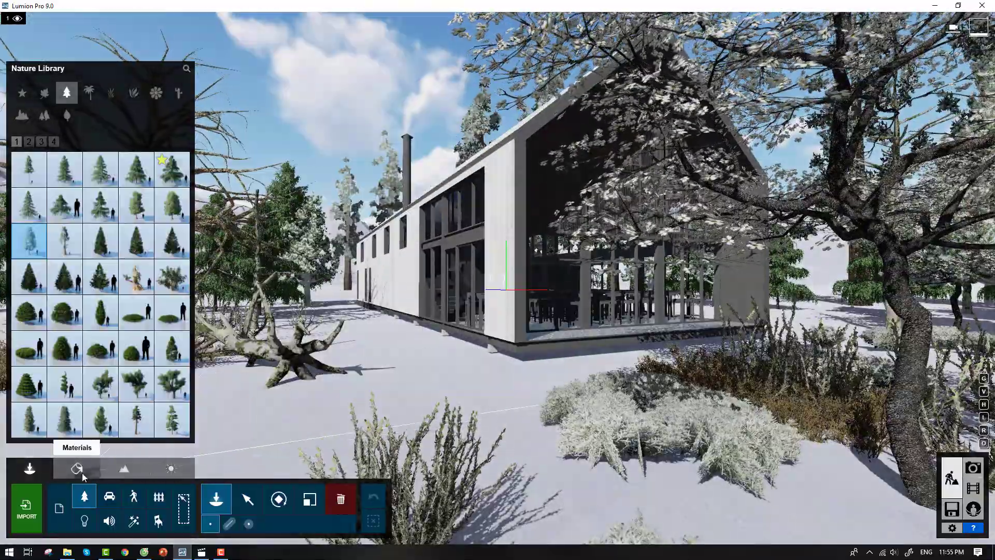
{"action": "left_click", "coordinate": [77, 468]}
- Darken the house's frame material to black with gloss about 0.7, trying weathering types
{"action": "left_click", "coordinate": [408, 175]}
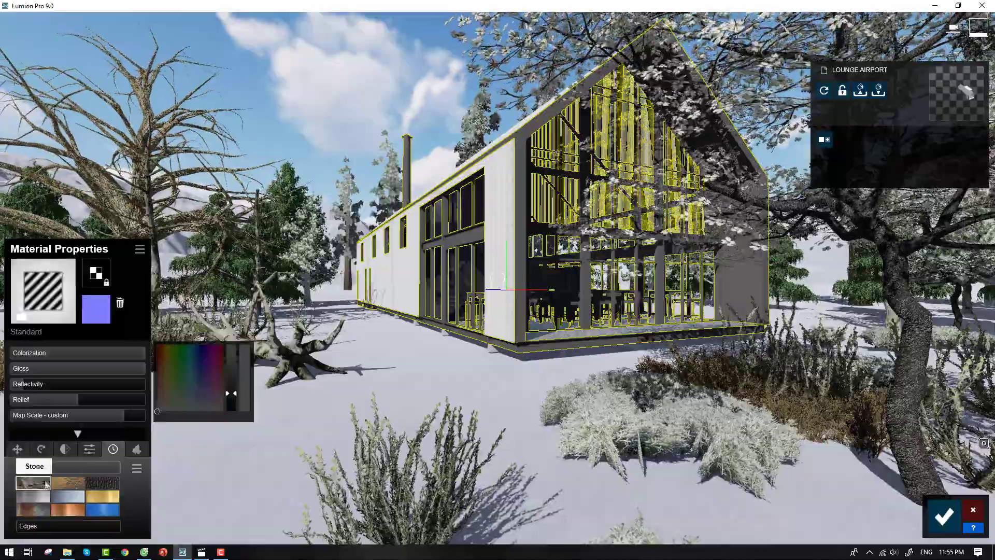
{"action": "left_click", "coordinate": [33, 482]}
{"action": "left_click", "coordinate": [33, 510]}
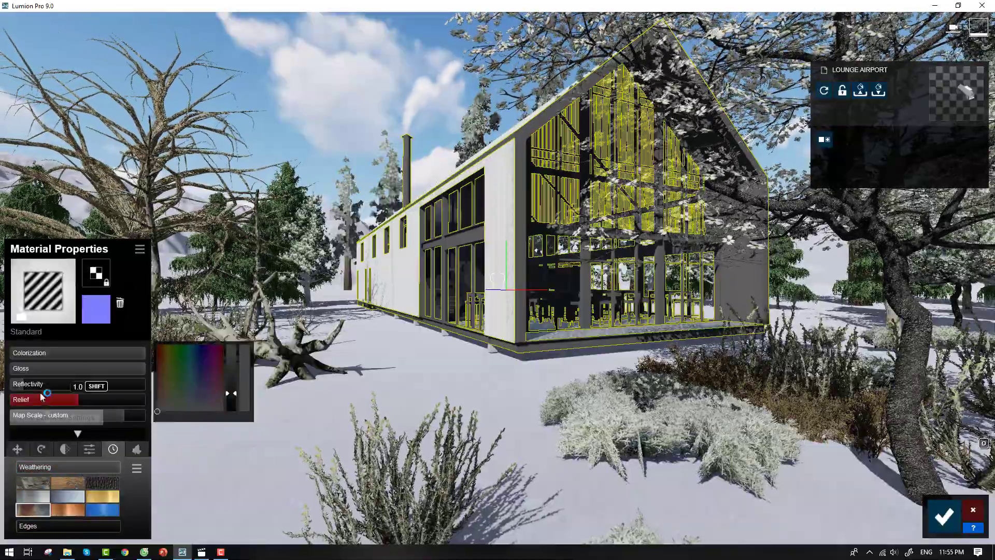
{"action": "key", "text": "w"}
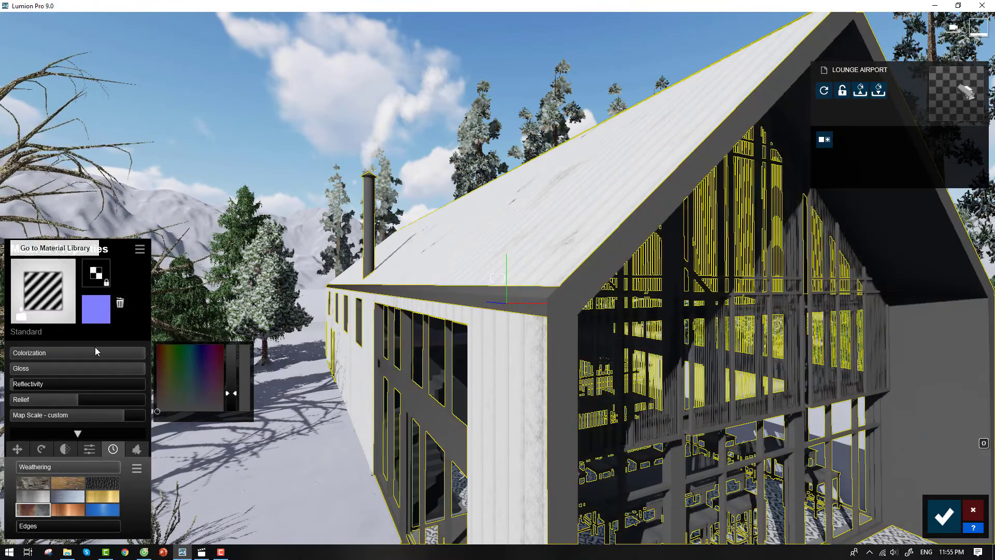
{"action": "left_click_drag", "start_coordinate": [232, 393], "coordinate": [234, 404]}
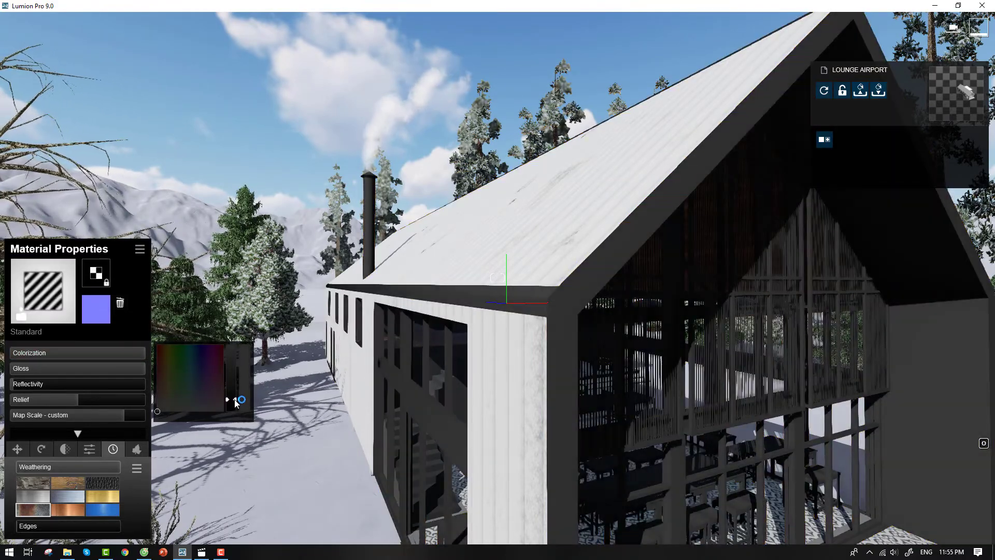
{"action": "mouse_move", "coordinate": [47, 368]}
{"action": "left_click_drag", "start_coordinate": [50, 368], "coordinate": [58, 366]}
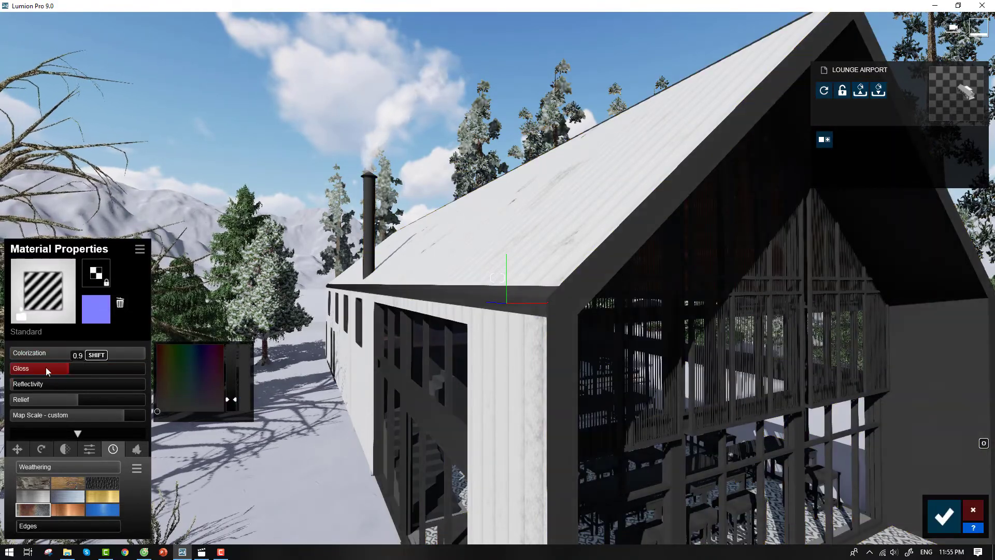
- Replace the frame material with cast stainless steel from the outdoor metals library
{"action": "left_click", "coordinate": [43, 317]}
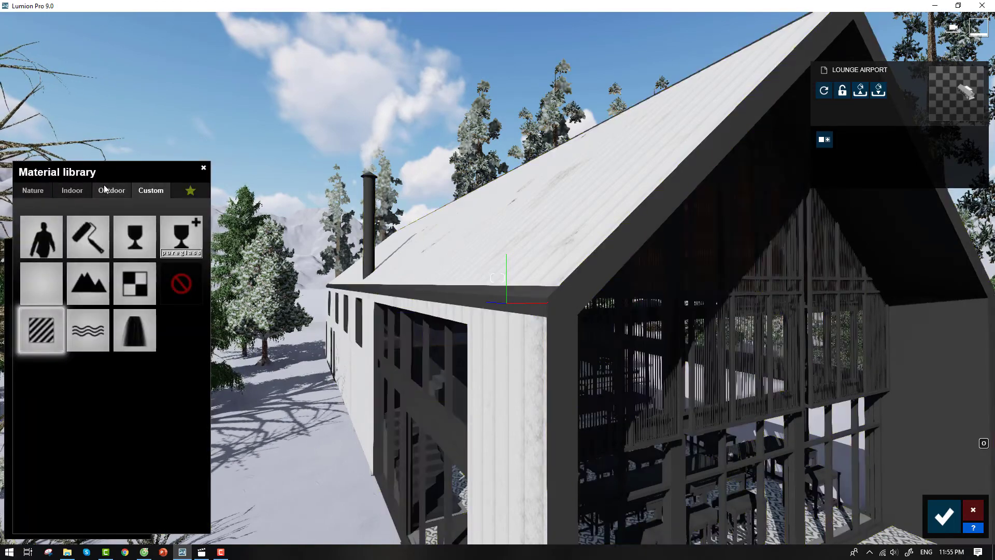
{"action": "left_click", "coordinate": [109, 190]}
{"action": "left_click", "coordinate": [147, 219]}
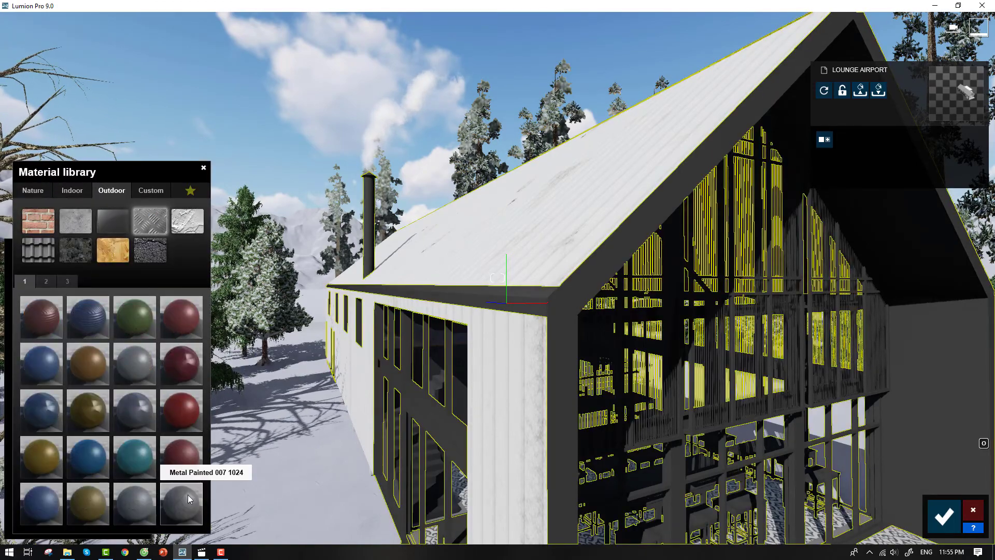
{"action": "left_click", "coordinate": [64, 280]}
{"action": "left_click", "coordinate": [86, 412]}
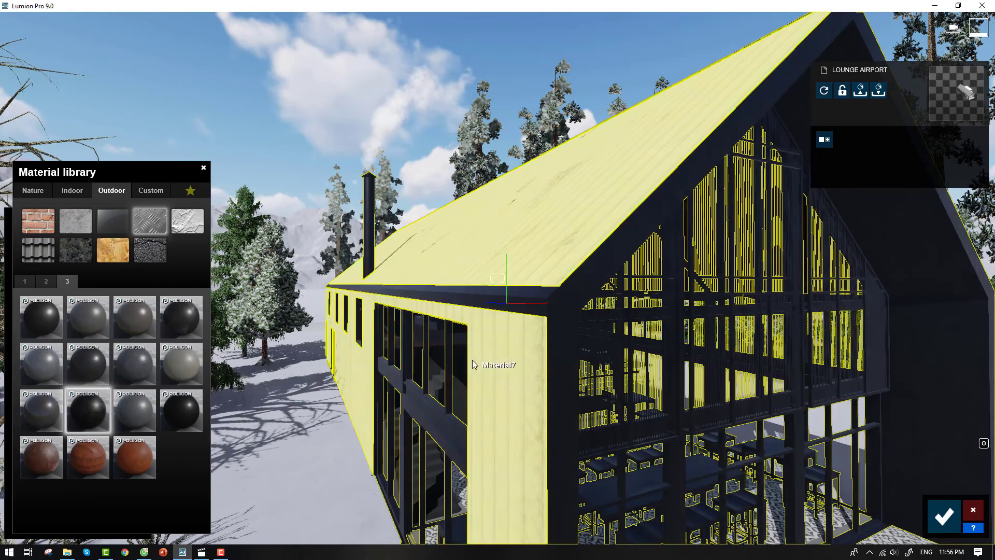
{"action": "left_click", "coordinate": [134, 363]}
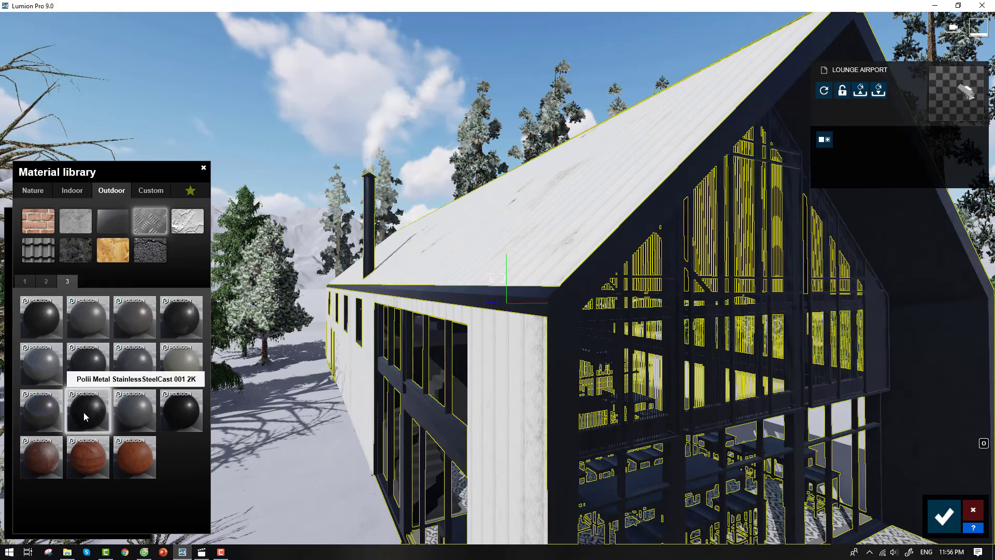
{"action": "left_click", "coordinate": [83, 411]}
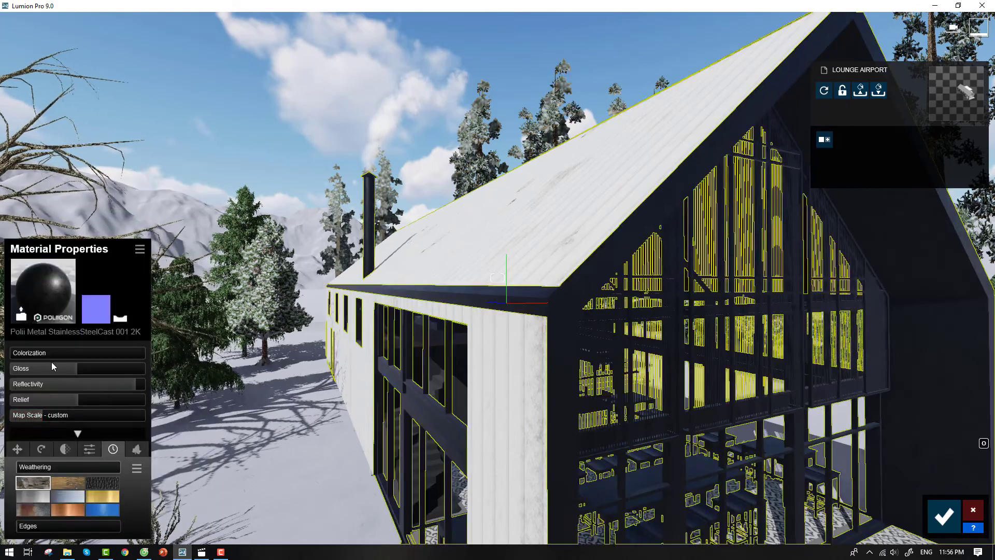
- Tint the steel dark grey, add grey metal weathering at 0.5, and confirm
{"action": "left_click", "coordinate": [89, 353]}
{"action": "left_click_drag", "start_coordinate": [220, 355], "coordinate": [230, 400]}
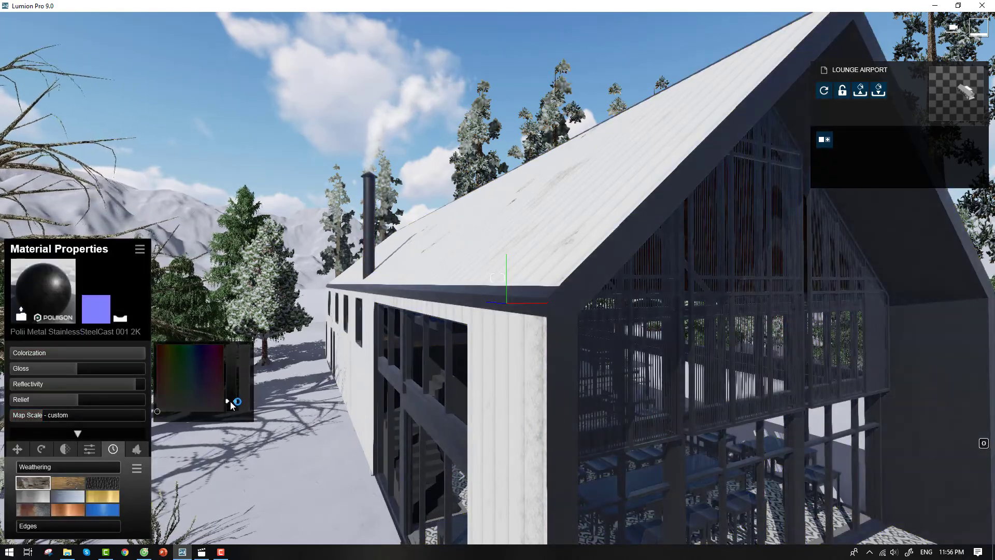
{"action": "mouse_move", "coordinate": [64, 470]}
{"action": "left_mouse_down"}
{"action": "mouse_move", "coordinate": [106, 473]}
{"action": "mouse_move", "coordinate": [83, 472]}
{"action": "left_mouse_up"}
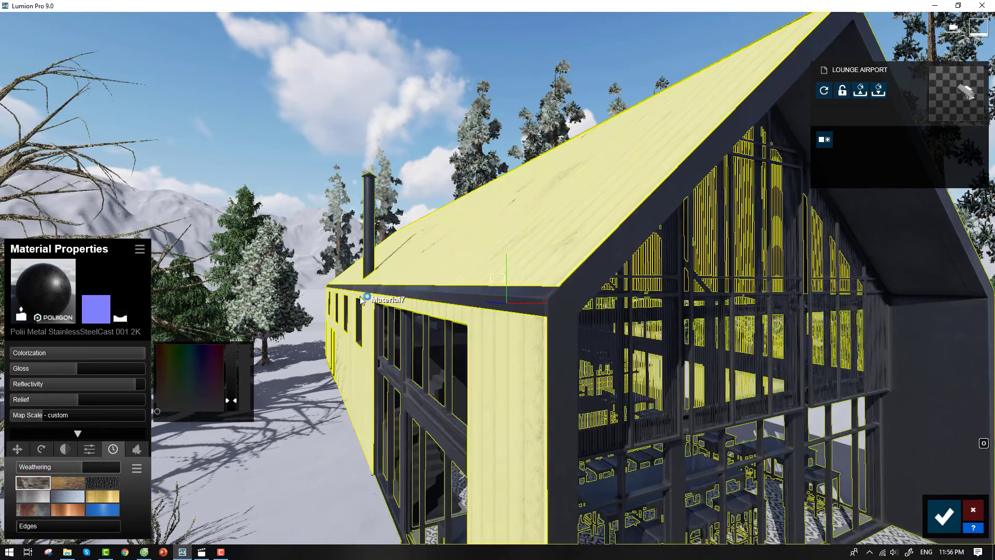
{"action": "left_click", "coordinate": [43, 514]}
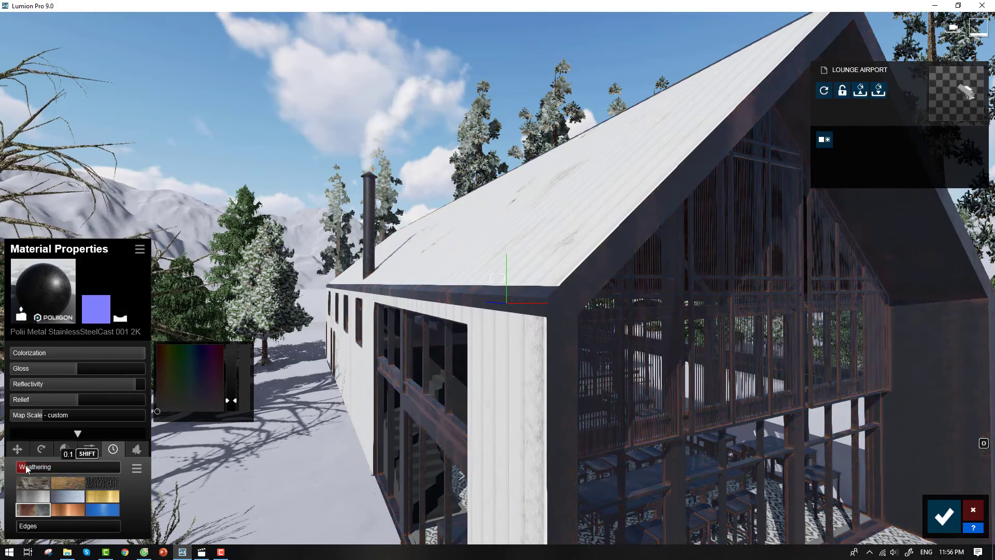
{"action": "left_click", "coordinate": [54, 501]}
{"action": "left_click_drag", "start_coordinate": [73, 469], "coordinate": [71, 472]}
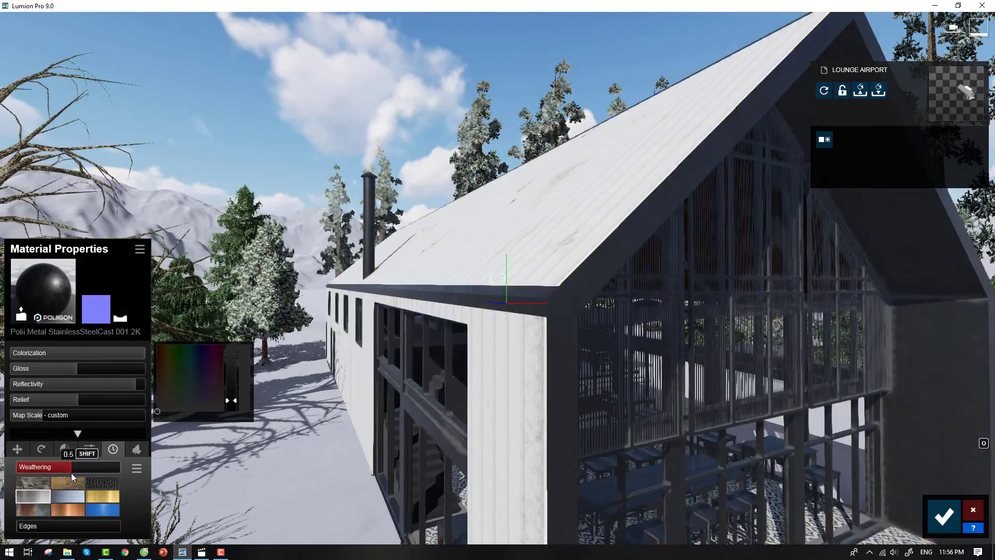
{"action": "left_click", "coordinate": [944, 516]}
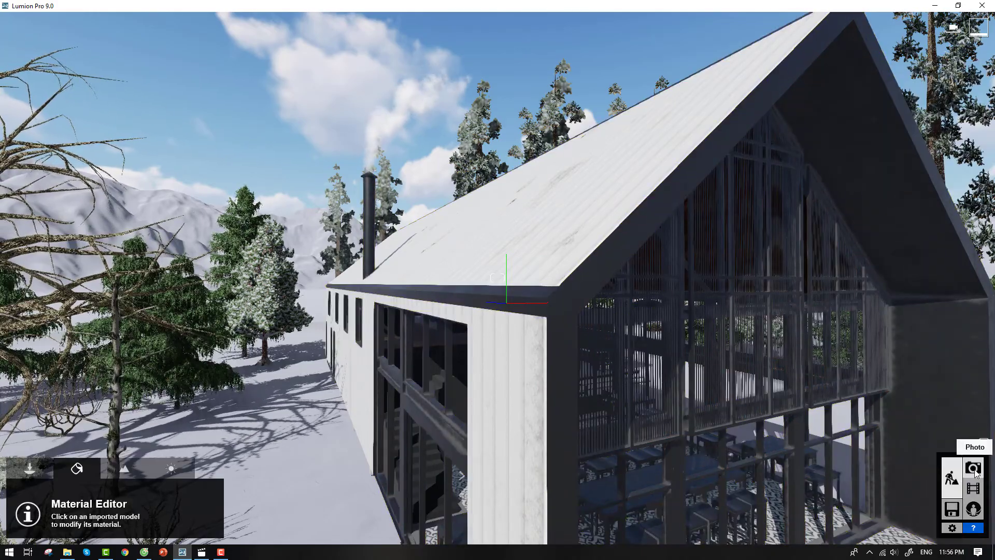
{"action": "left_click", "coordinate": [973, 468]}
- Restore photo 2's camera view and render it as a 1920x1080 JPG
{"action": "left_click", "coordinate": [178, 475]}
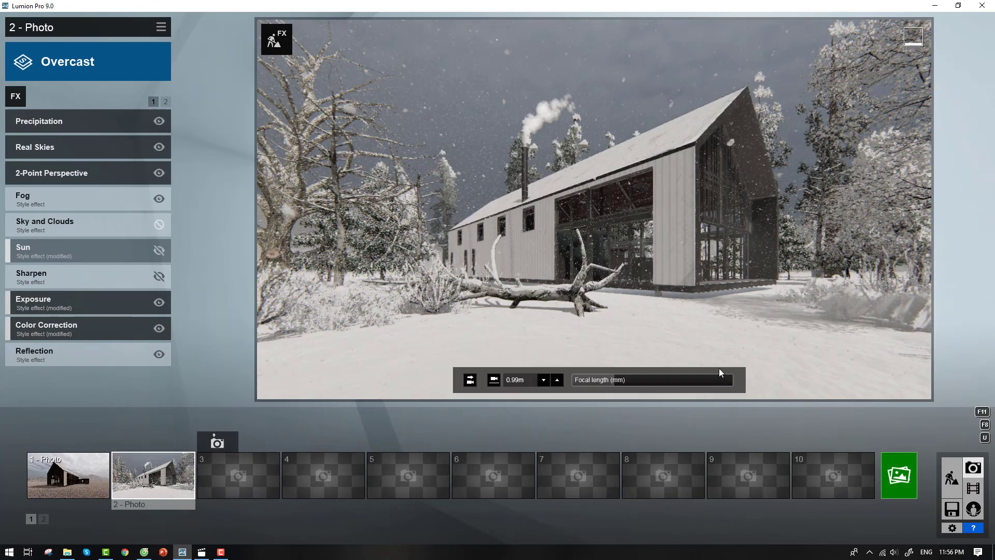
{"action": "left_click", "coordinate": [899, 479]}
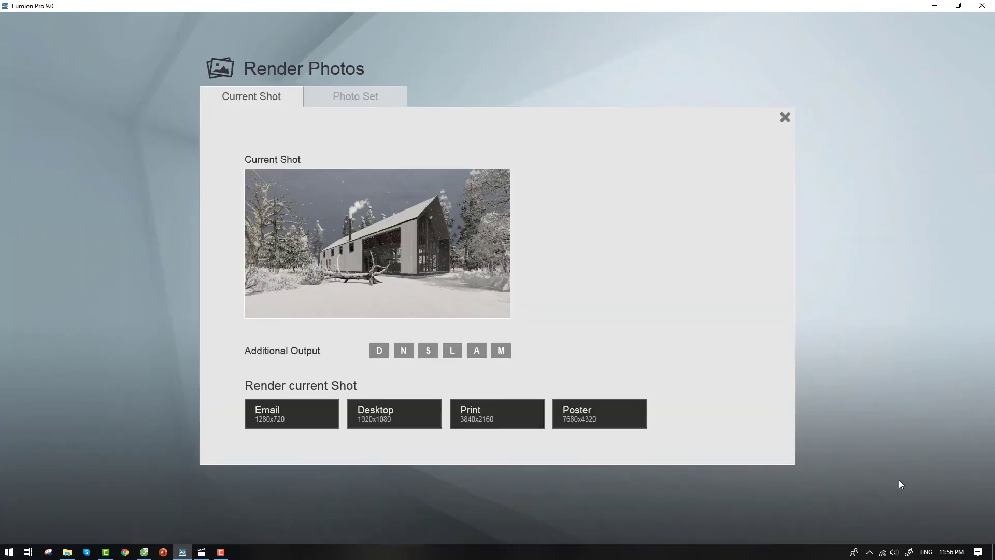
{"action": "left_click", "coordinate": [351, 417]}
{"action": "left_click", "coordinate": [404, 272]}
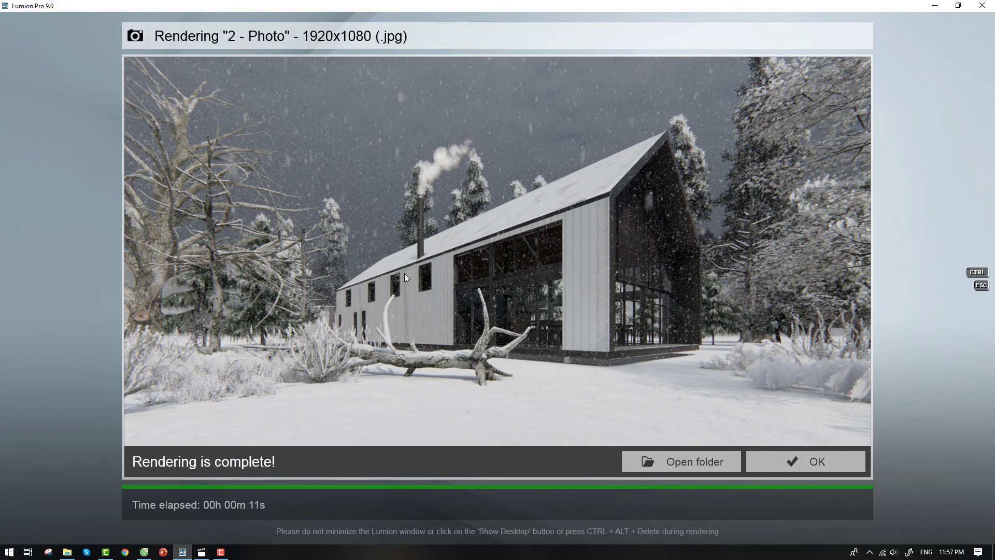
- Start a 3840x2160 JPG render of photo 2
{"action": "left_click", "coordinate": [805, 461]}
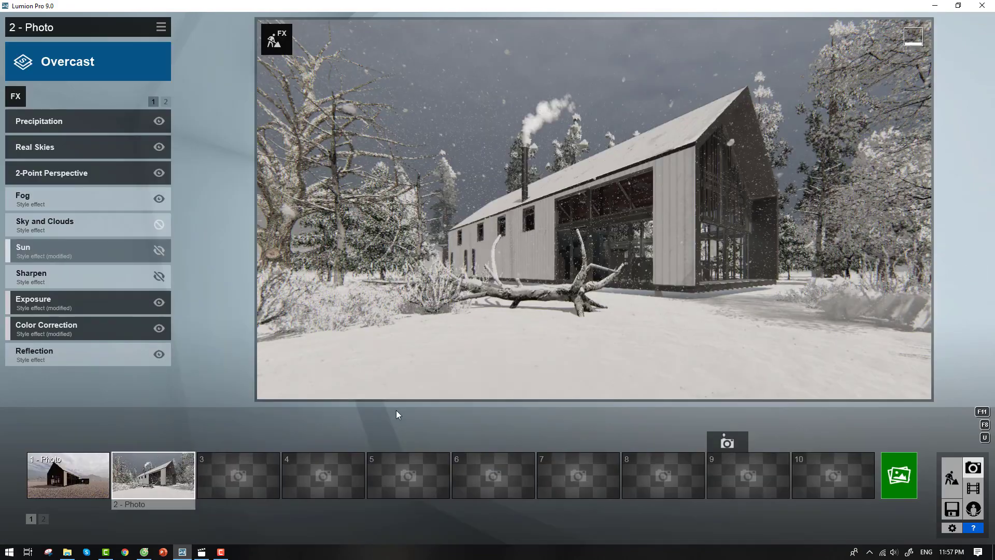
{"action": "left_click", "coordinate": [899, 481]}
{"action": "left_click", "coordinate": [470, 412]}
{"action": "left_click", "coordinate": [417, 276]}
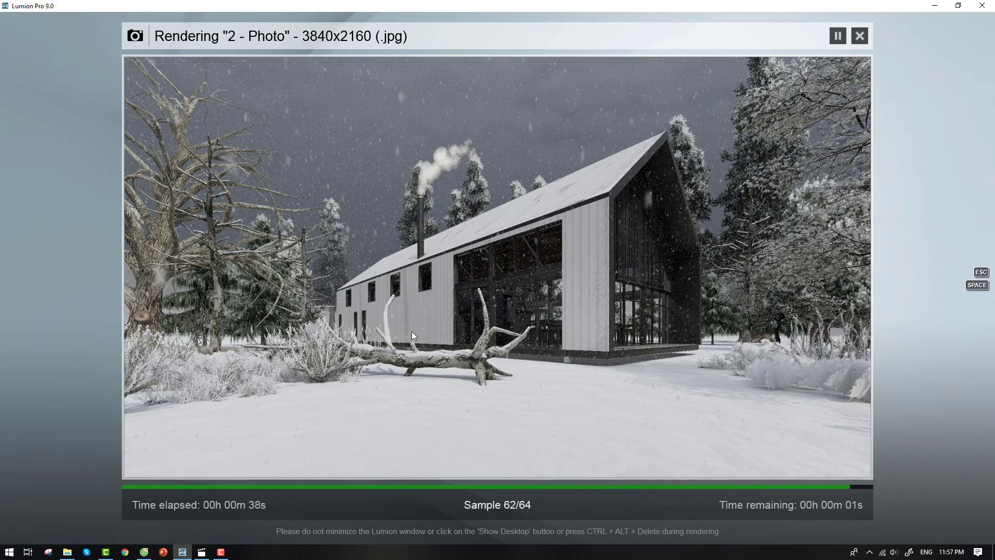
- Grow wall vegetation with smaller leaves, a new leaf type, shifted pattern and adjusted ground level
{"action": "left_click", "coordinate": [829, 460]}
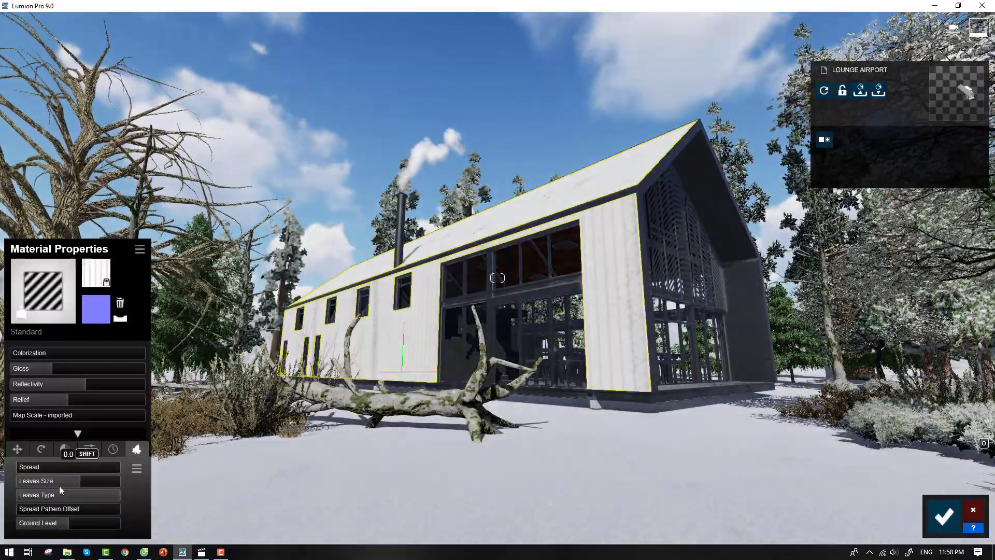
{"action": "left_click", "coordinate": [45, 467]}
{"action": "left_click_drag", "start_coordinate": [53, 482], "coordinate": [28, 481]}
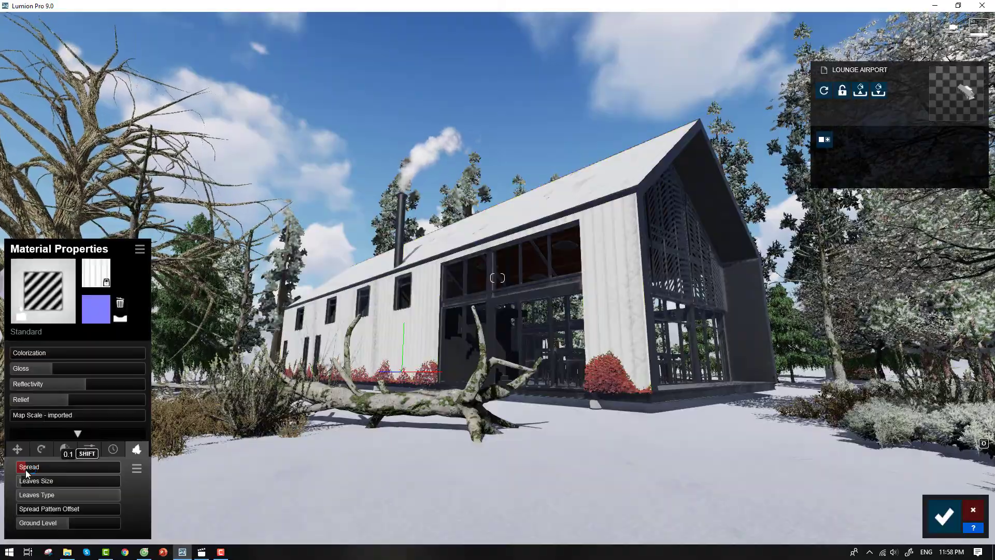
{"action": "left_click", "coordinate": [59, 495]}
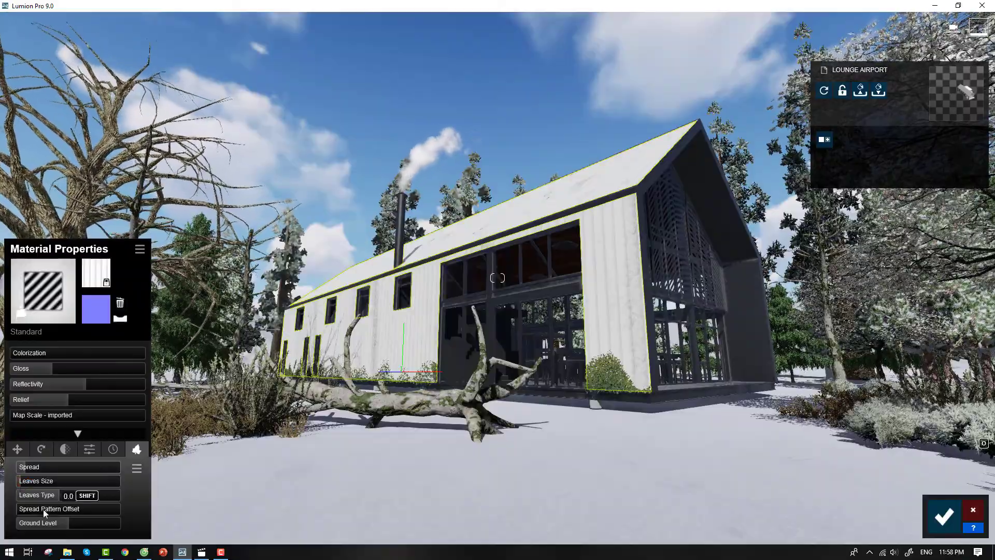
{"action": "left_click", "coordinate": [97, 510]}
{"action": "left_click_drag", "start_coordinate": [91, 523], "coordinate": [69, 524]}
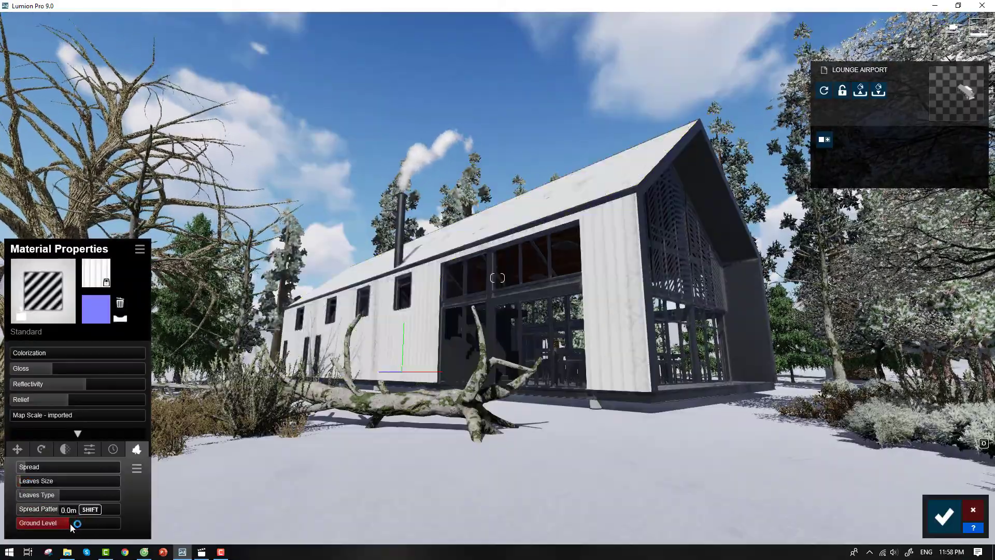
{"action": "left_click", "coordinate": [944, 516]}
{"action": "left_click", "coordinate": [973, 468]}
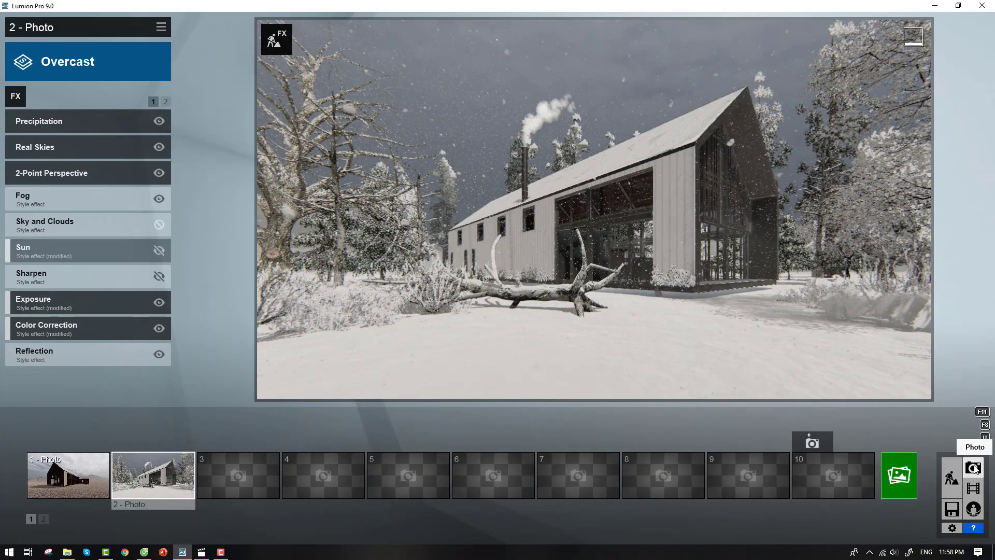
- Cut the frame material's vegetation spread almost to zero
{"action": "left_click", "coordinate": [956, 471]}
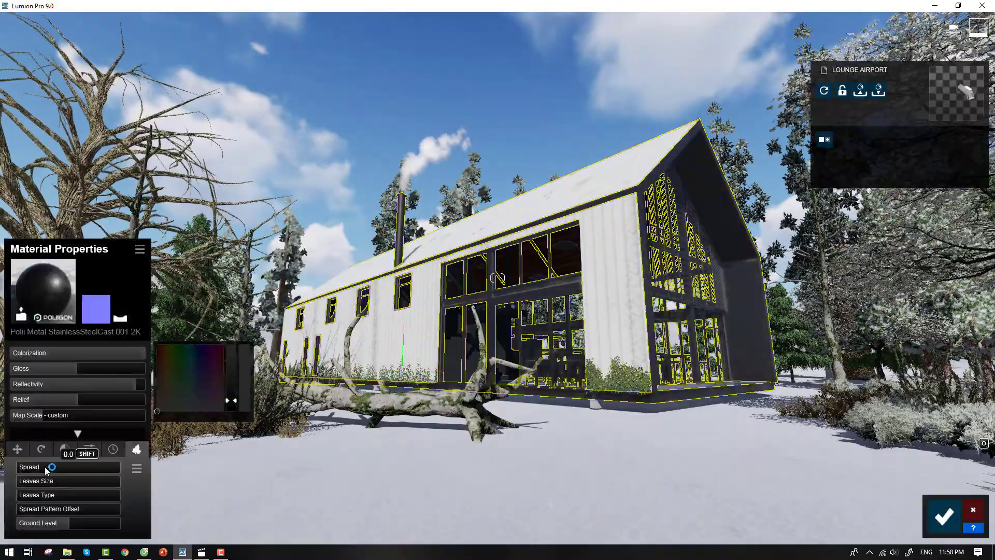
{"action": "left_click_drag", "start_coordinate": [22, 469], "coordinate": [15, 470]}
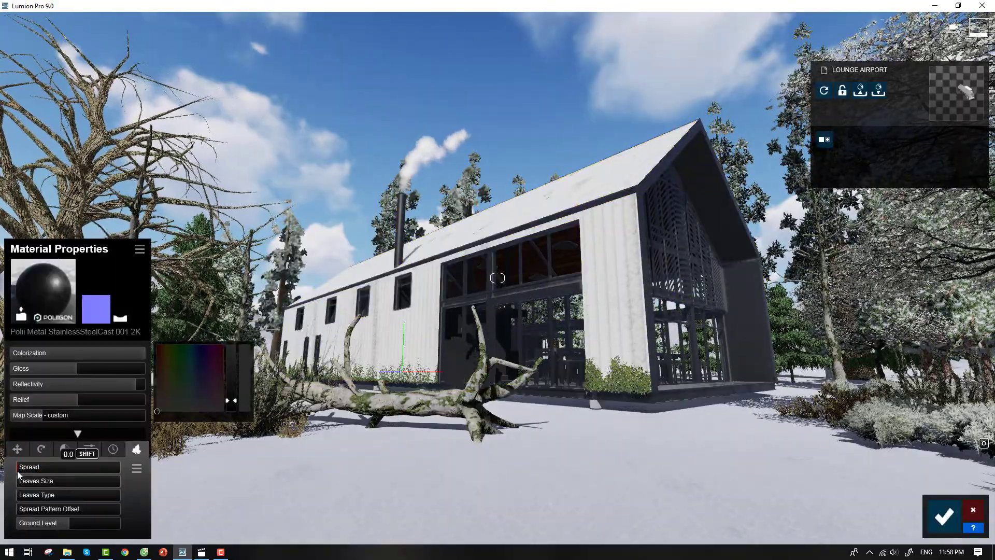
{"action": "left_click_drag", "start_coordinate": [19, 468], "coordinate": [21, 467]}
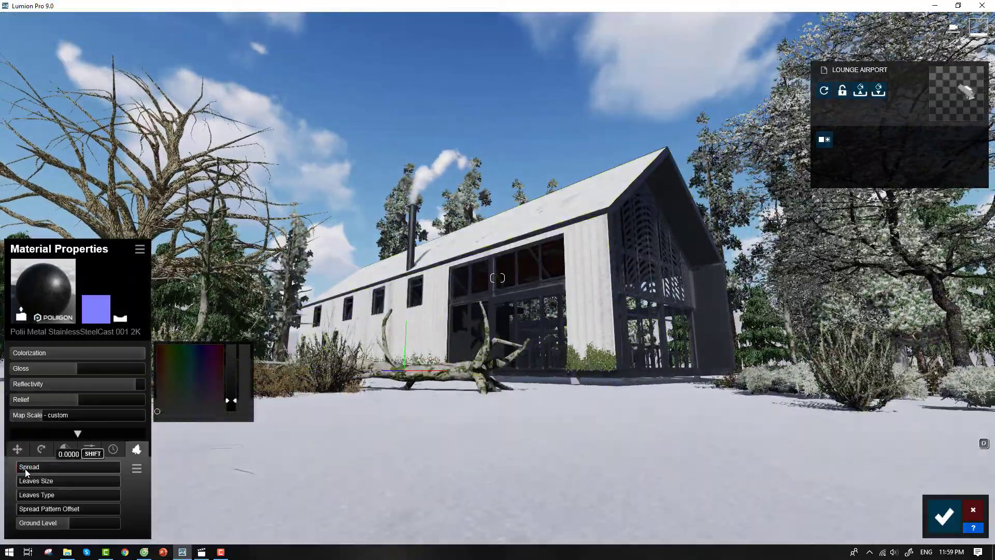
{"action": "scroll", "coordinate": [602, 392], "scroll_direction": "down", "scroll_amount": 3}
- Reapply Polii Metal StainlessSteelCast 001 2K to the frames, confirm, and review in photo mode
{"action": "left_click", "coordinate": [43, 291]}
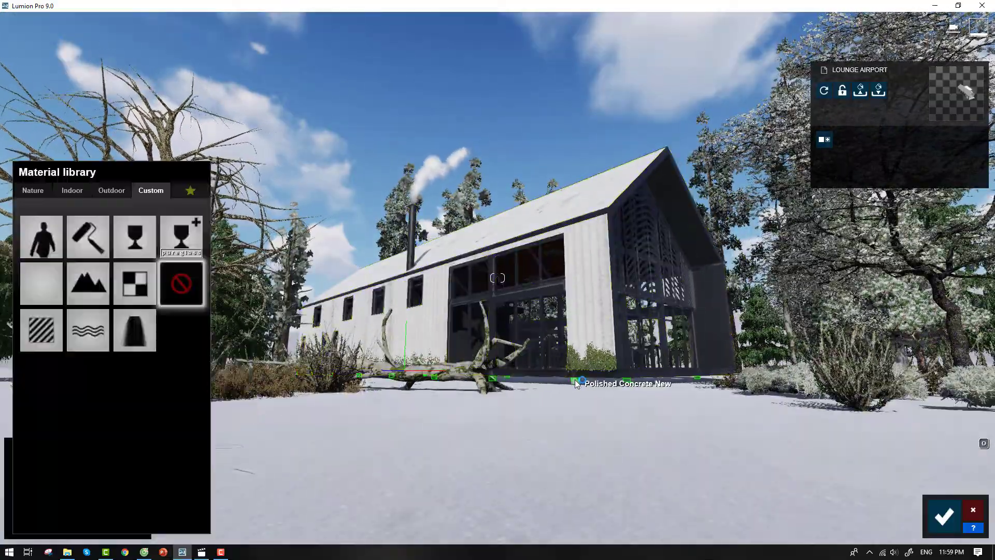
{"action": "left_click", "coordinate": [111, 190]}
{"action": "left_click", "coordinate": [150, 221]}
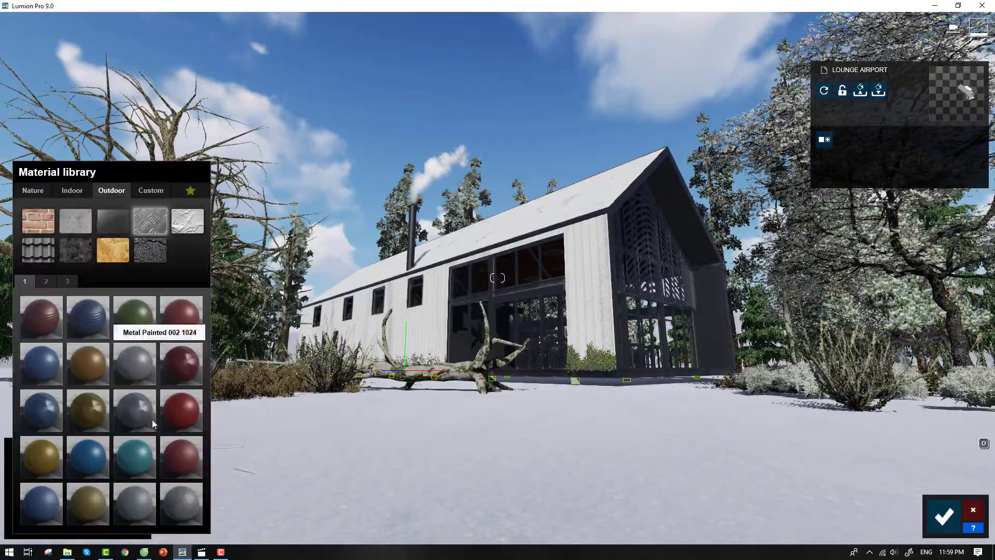
{"action": "left_click", "coordinate": [67, 281]}
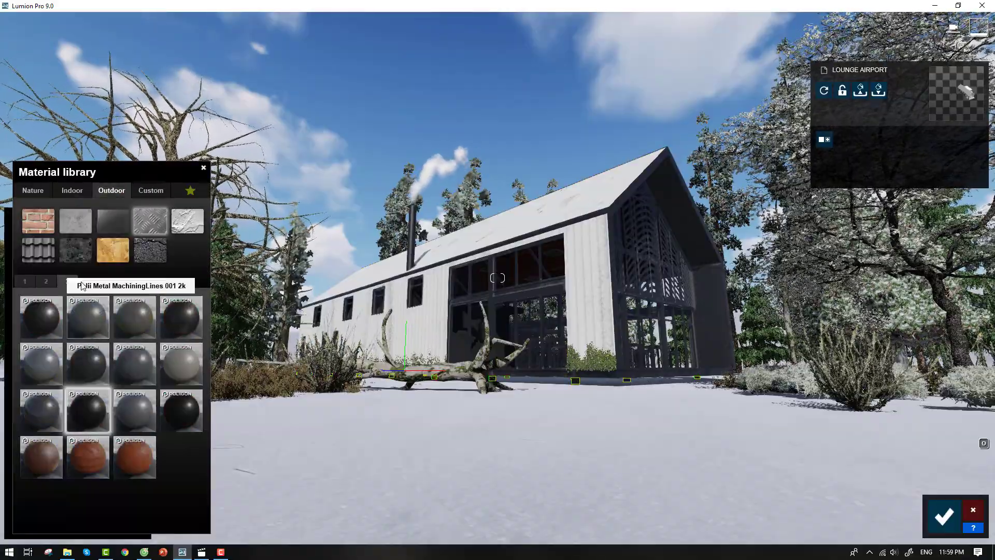
{"action": "left_click", "coordinate": [88, 402]}
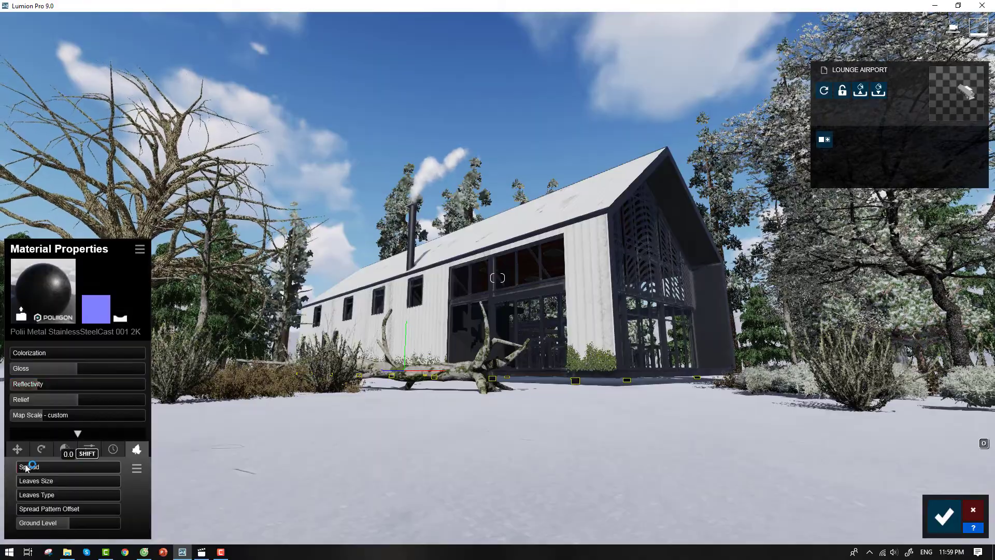
{"action": "left_click", "coordinate": [108, 448]}
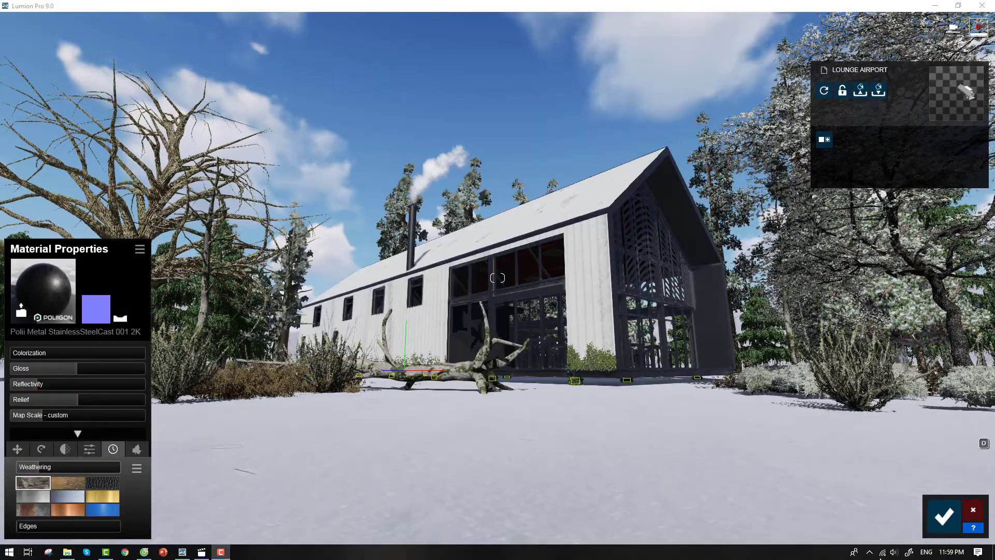
{"action": "left_click", "coordinate": [26, 480]}
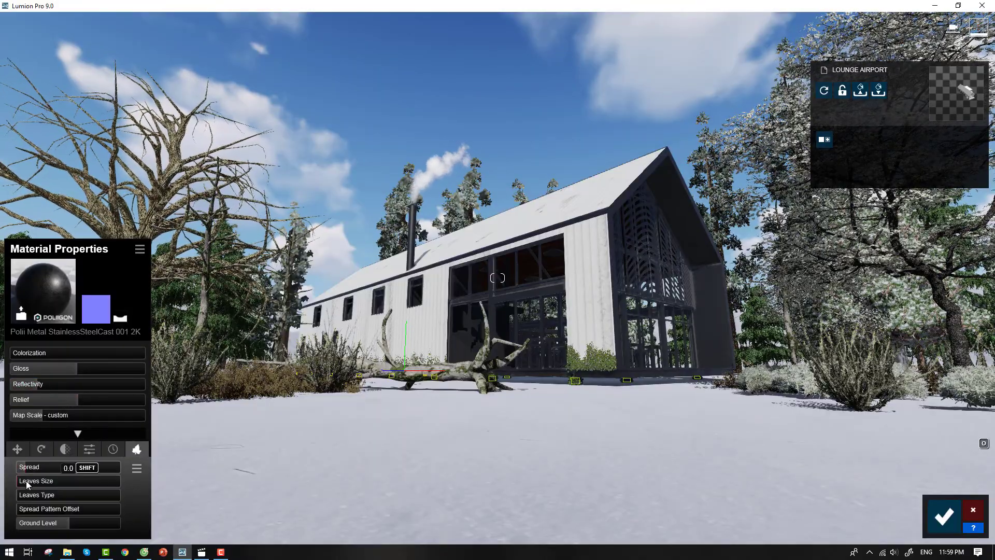
{"action": "left_click", "coordinate": [943, 515]}
{"action": "left_click", "coordinate": [972, 471]}
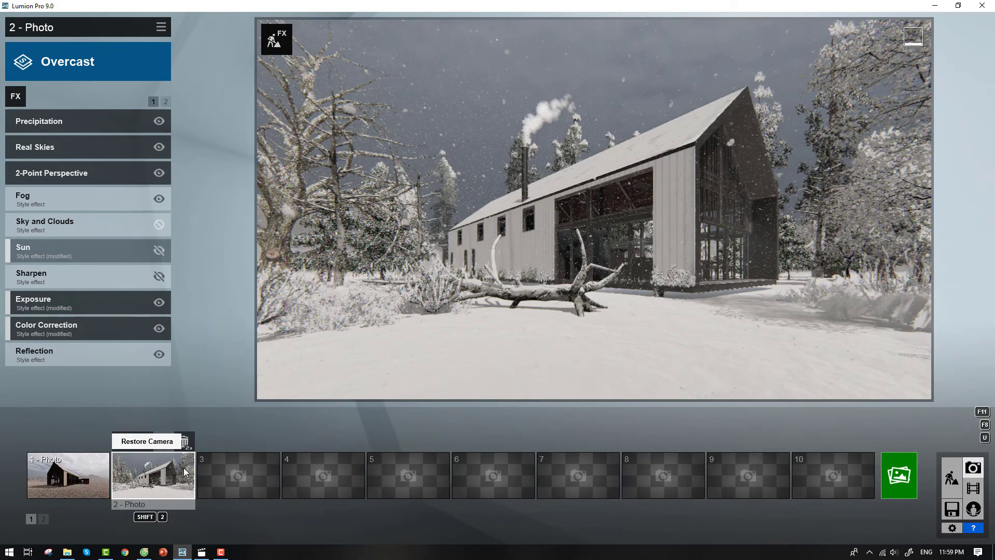
- Reduce the wall vegetation spread, change its leaf type, and set ground level to -3.0m
{"action": "left_click", "coordinate": [951, 476]}
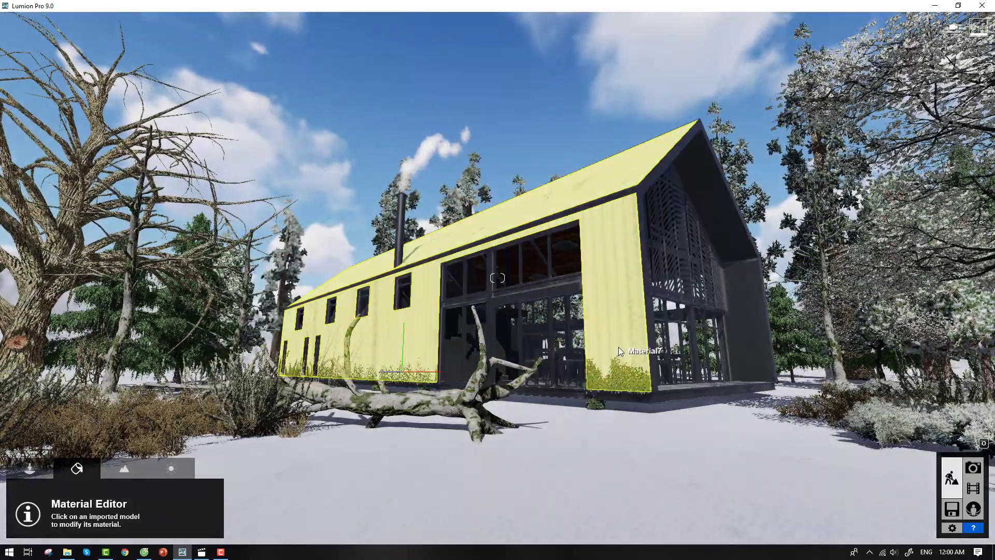
{"action": "left_click", "coordinate": [404, 362]}
{"action": "left_click_drag", "start_coordinate": [72, 469], "coordinate": [29, 469]}
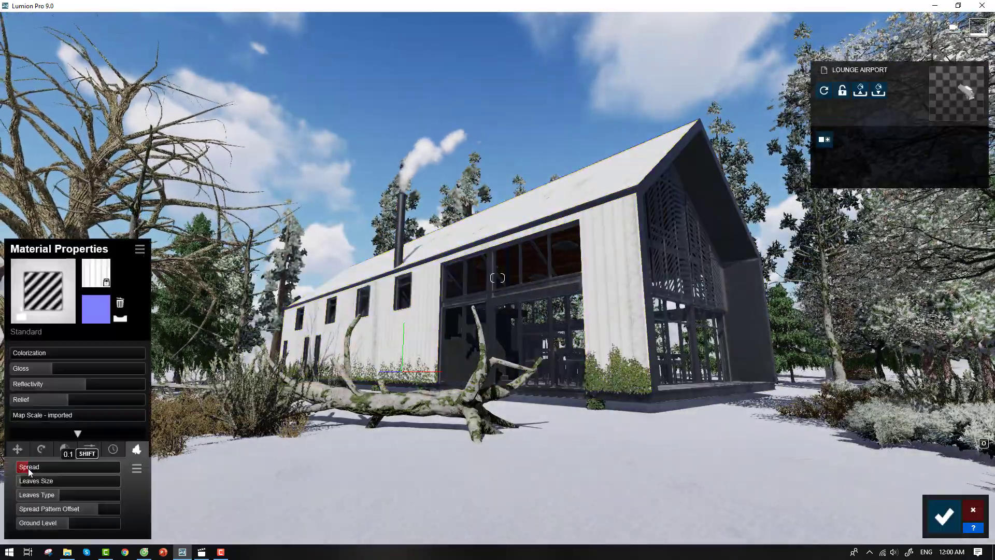
{"action": "mouse_move", "coordinate": [58, 495]}
{"action": "left_mouse_down"}
{"action": "mouse_move", "coordinate": [41, 496]}
{"action": "mouse_move", "coordinate": [59, 499]}
{"action": "left_mouse_up"}
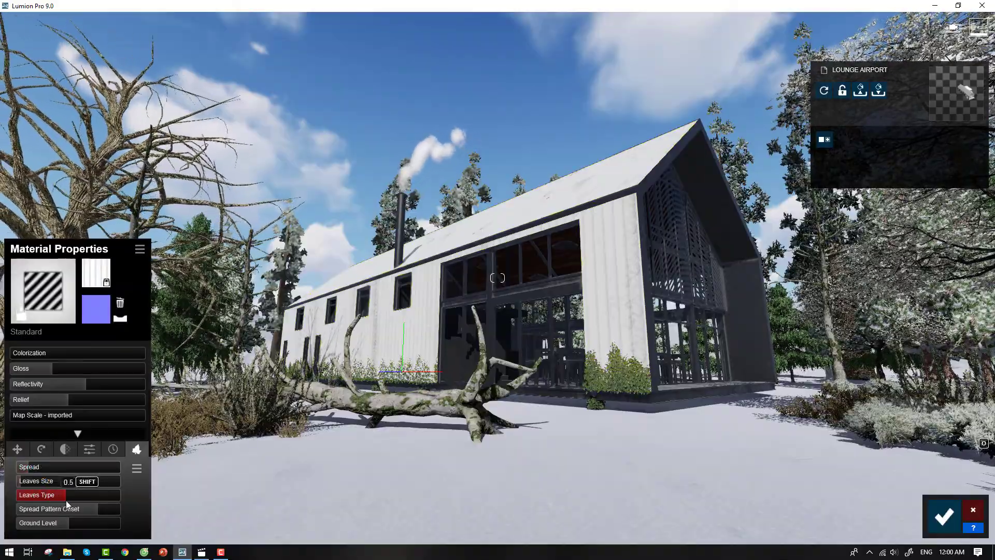
{"action": "left_click_drag", "start_coordinate": [81, 512], "coordinate": [52, 512]}
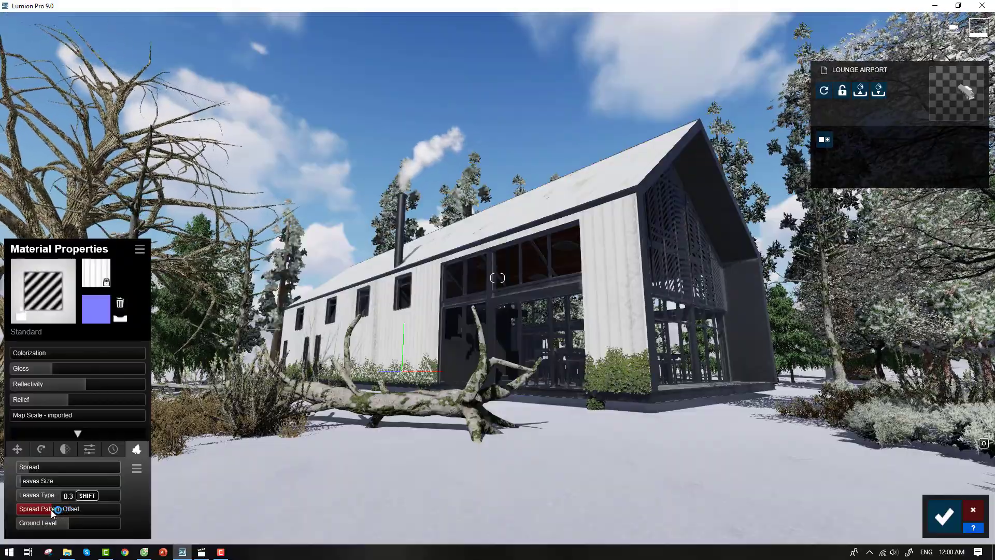
{"action": "left_click", "coordinate": [55, 525]}
{"action": "left_click_drag", "start_coordinate": [59, 525], "coordinate": [193, 521]}
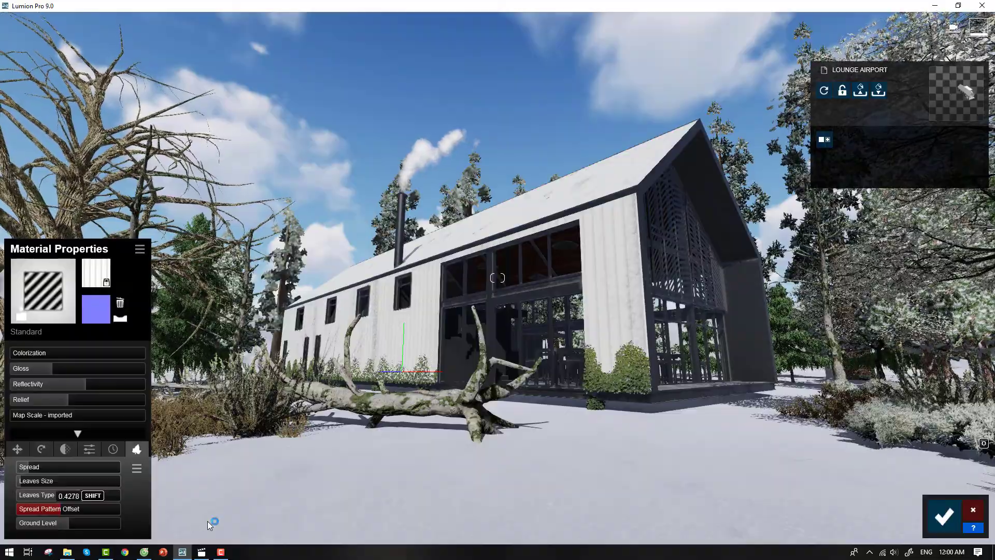
- Shift the ivy pattern offset, lower spread to about 0.035, and accept
{"action": "mouse_move", "coordinate": [44, 467]}
{"action": "left_mouse_down"}
{"action": "mouse_move", "coordinate": [30, 468]}
{"action": "mouse_move", "coordinate": [56, 469]}
{"action": "left_mouse_up"}
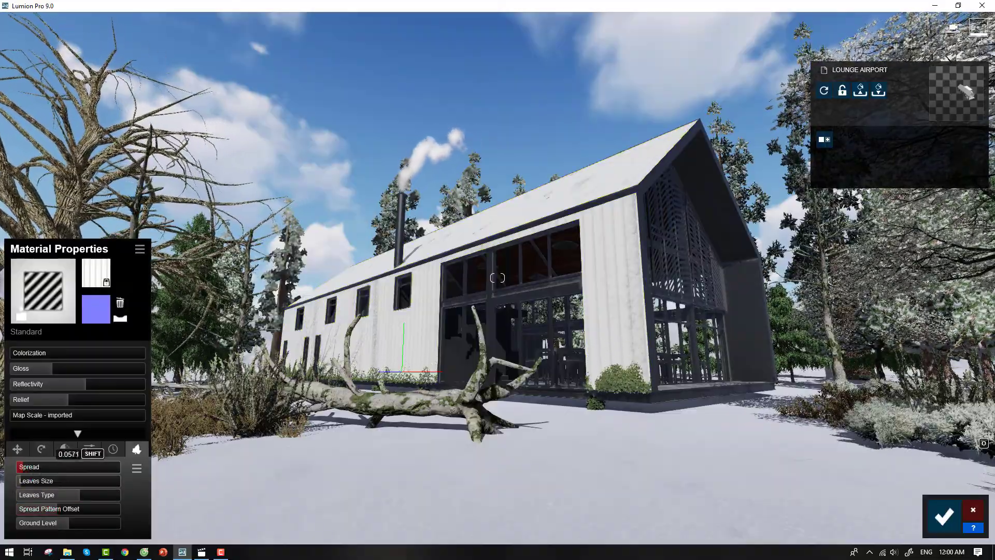
{"action": "left_click_drag", "start_coordinate": [23, 481], "coordinate": [19, 481]}
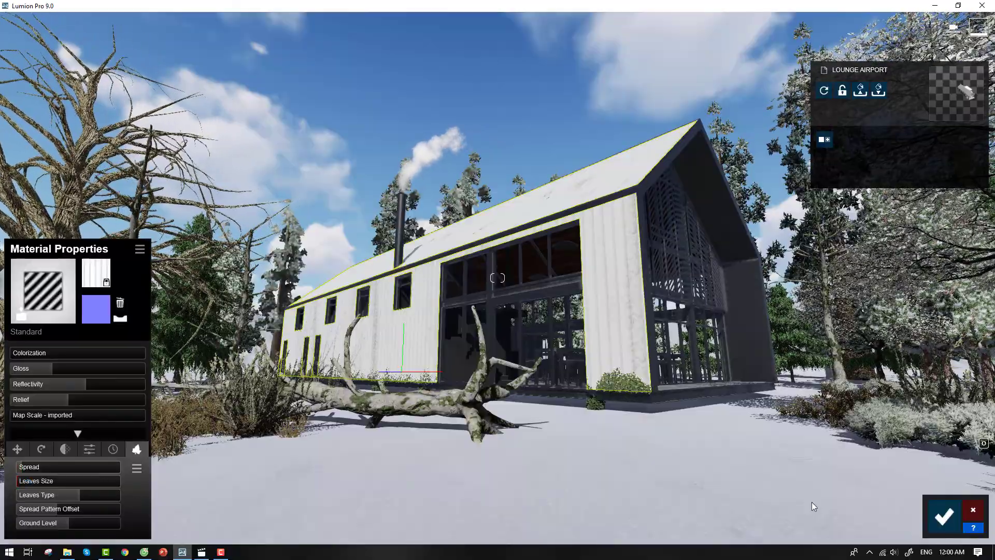
{"action": "left_click", "coordinate": [940, 517]}
- Move the camera closer to the house, store it as photo 2, and start a 3840x2160 render
{"action": "left_click", "coordinate": [973, 468]}
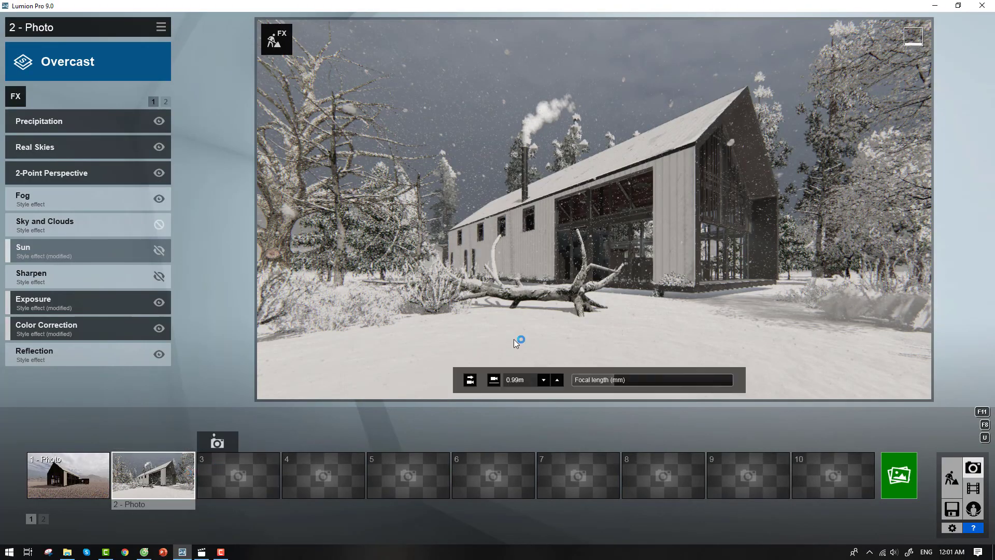
{"action": "key", "text": "w"}
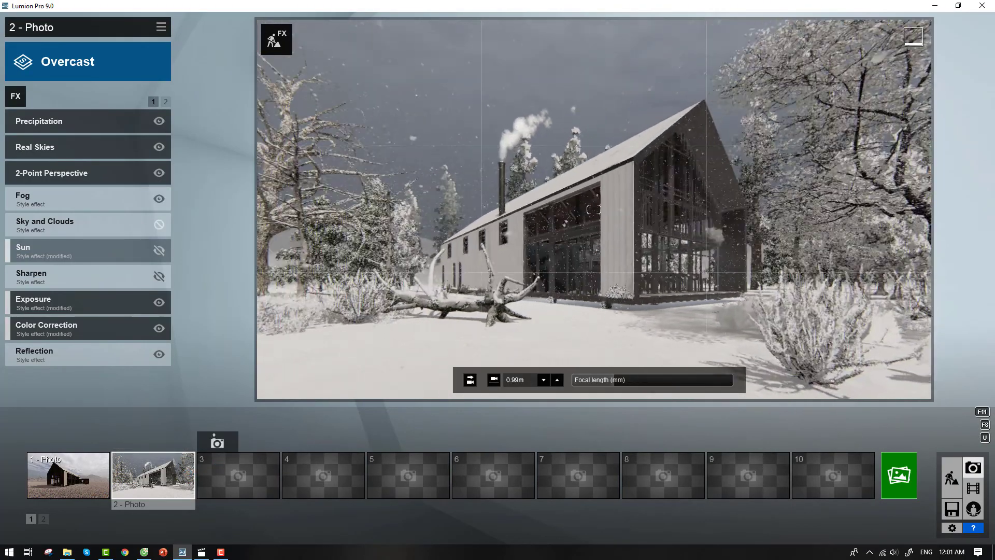
{"action": "key", "text": "w"}
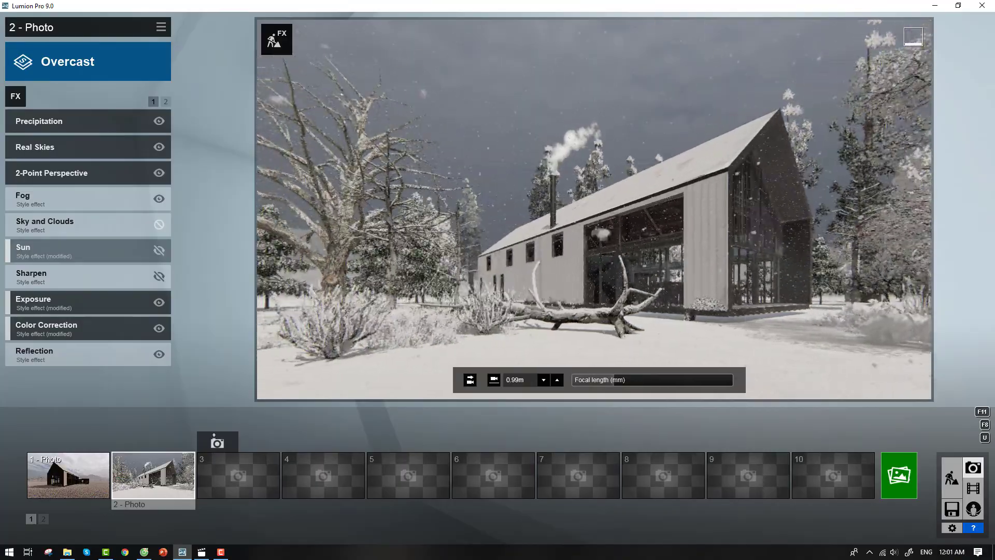
{"action": "key", "text": "d"}
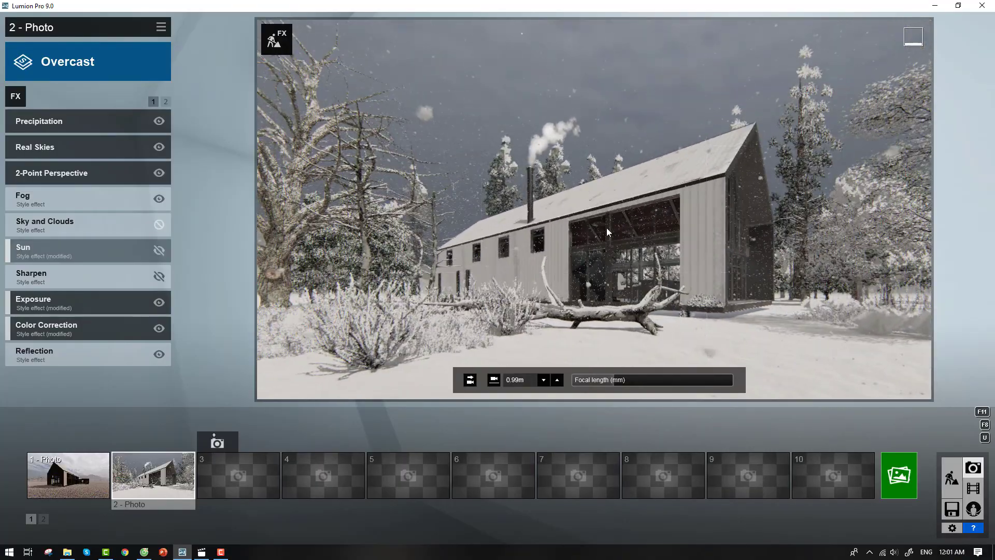
{"action": "key", "text": "e"}
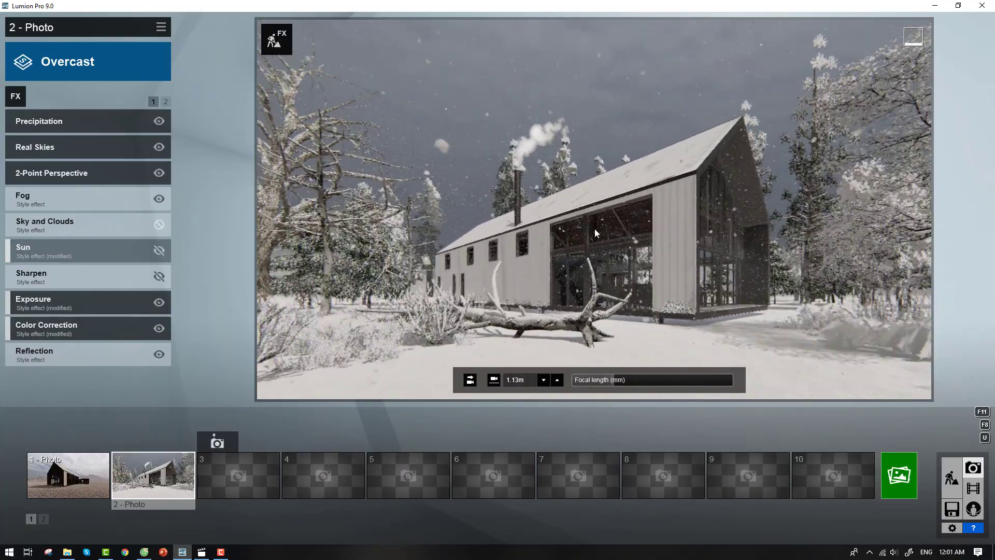
{"action": "key", "text": "q"}
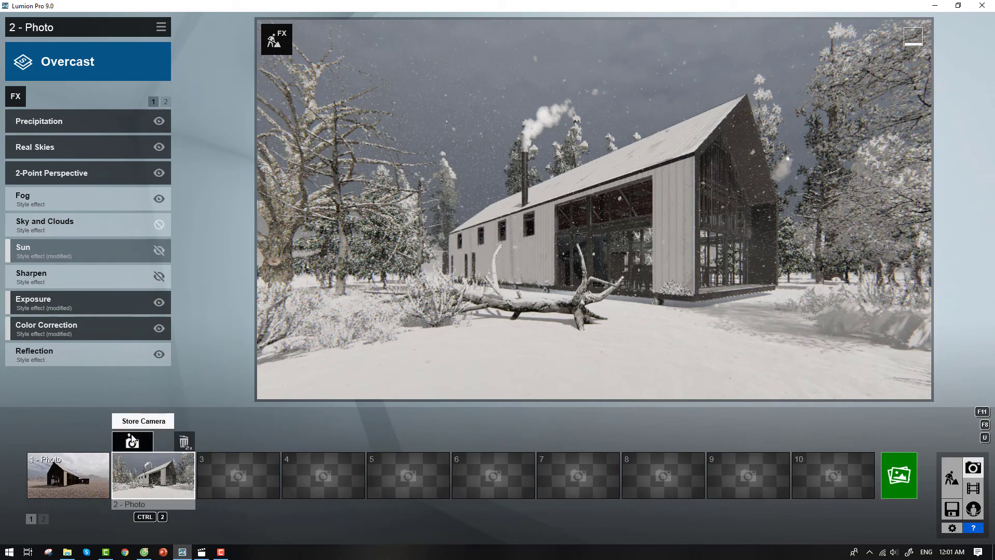
{"action": "left_click", "coordinate": [133, 442]}
{"action": "left_click", "coordinate": [899, 475]}
{"action": "left_click", "coordinate": [505, 412]}
- Save the render with file name '2', let it finish, and return to Build mode
{"action": "type", "text": "2"}
{"action": "key", "text": "Return"}
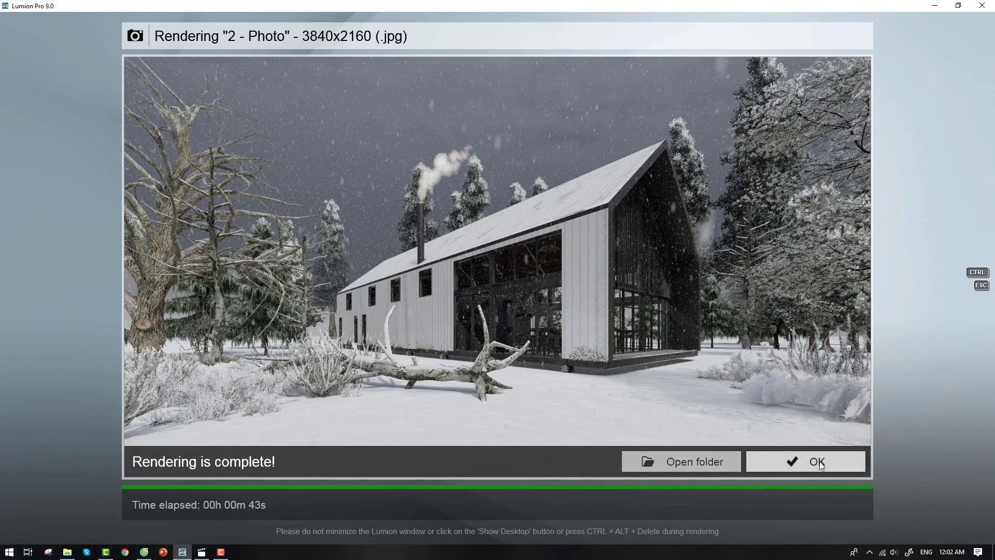
{"action": "left_click", "coordinate": [829, 461]}
{"action": "left_click", "coordinate": [952, 476]}
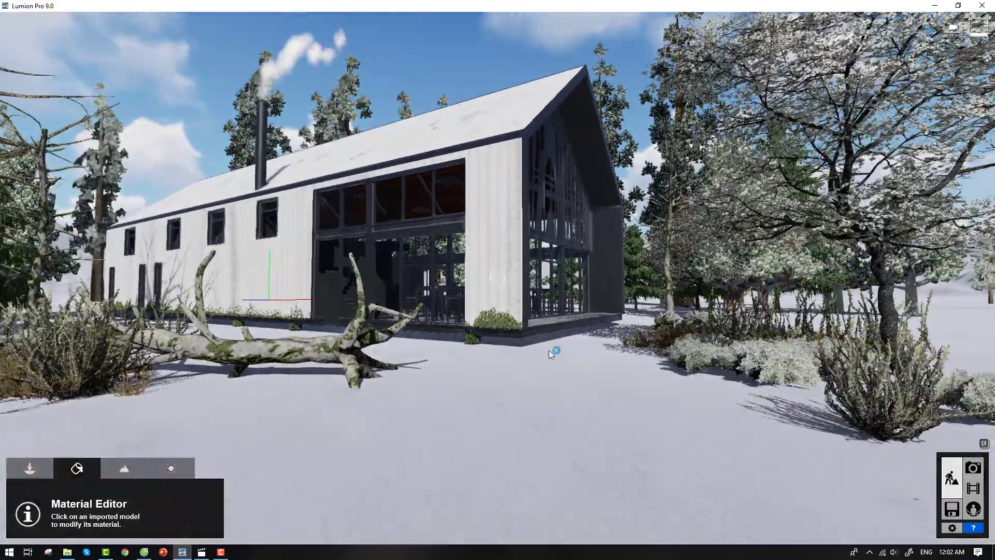
- Delete the shrub right of the house and move the Thicket Cluster RT bush rightward
{"action": "left_click", "coordinate": [44, 470]}
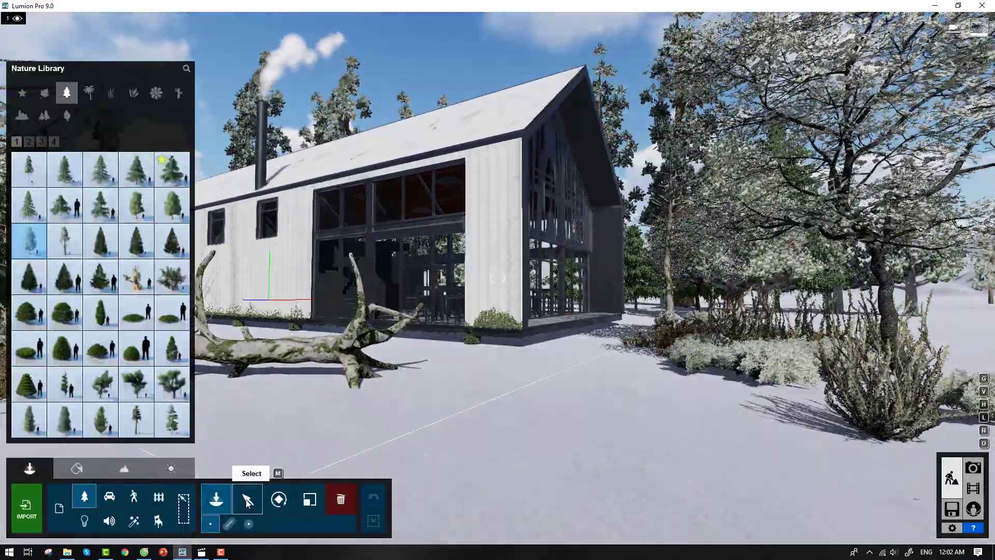
{"action": "left_click", "coordinate": [247, 498]}
{"action": "left_click", "coordinate": [740, 372]}
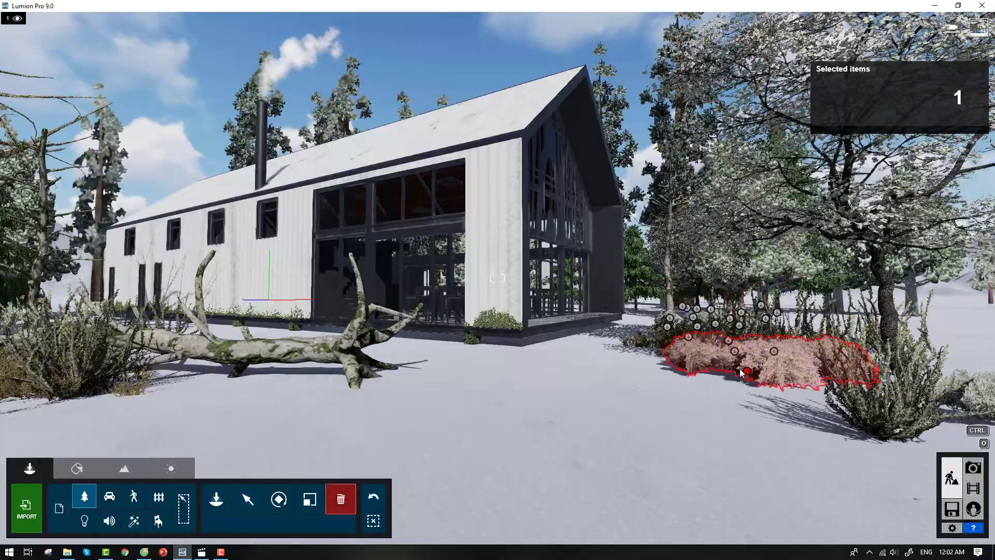
{"action": "left_click", "coordinate": [340, 498]}
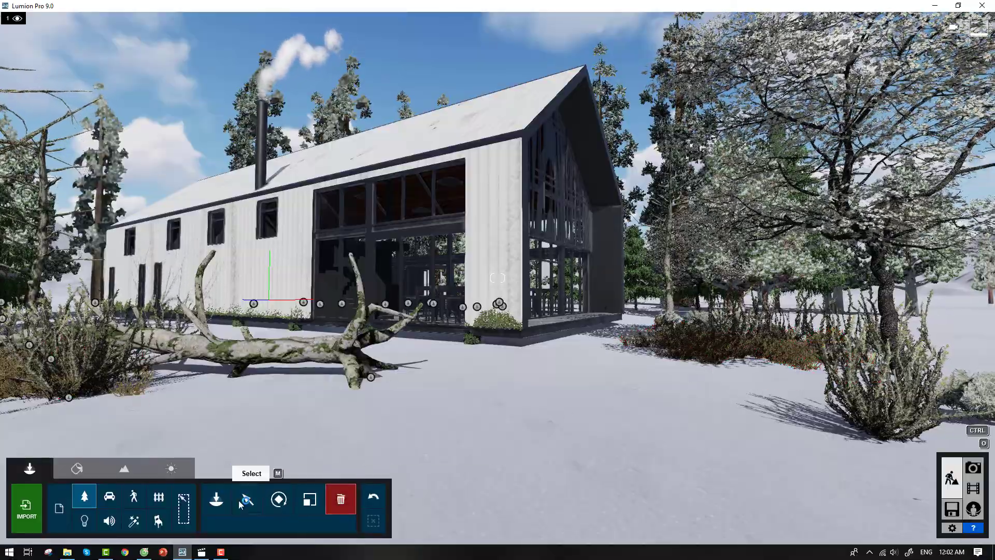
{"action": "left_click", "coordinate": [247, 499]}
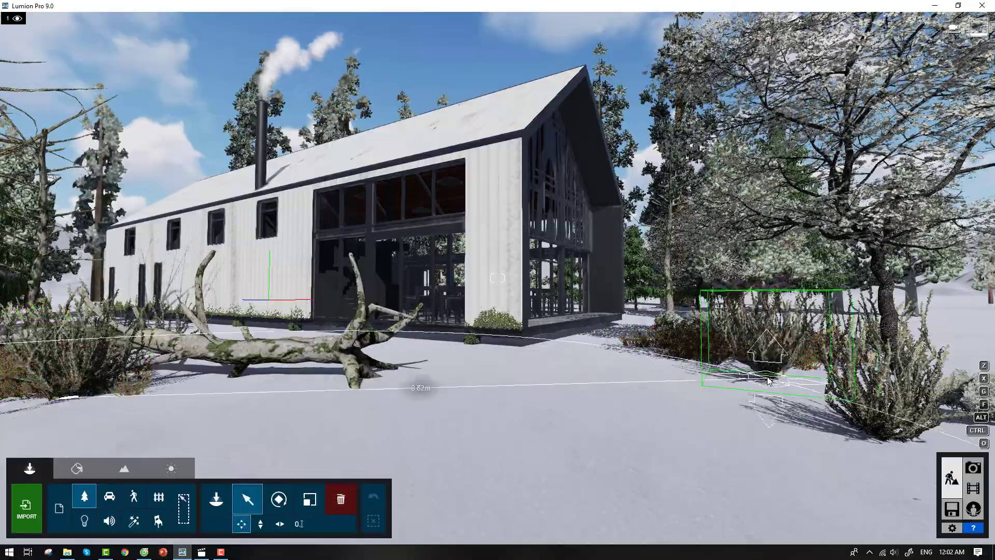
{"action": "left_click_drag", "start_coordinate": [751, 396], "coordinate": [752, 375]}
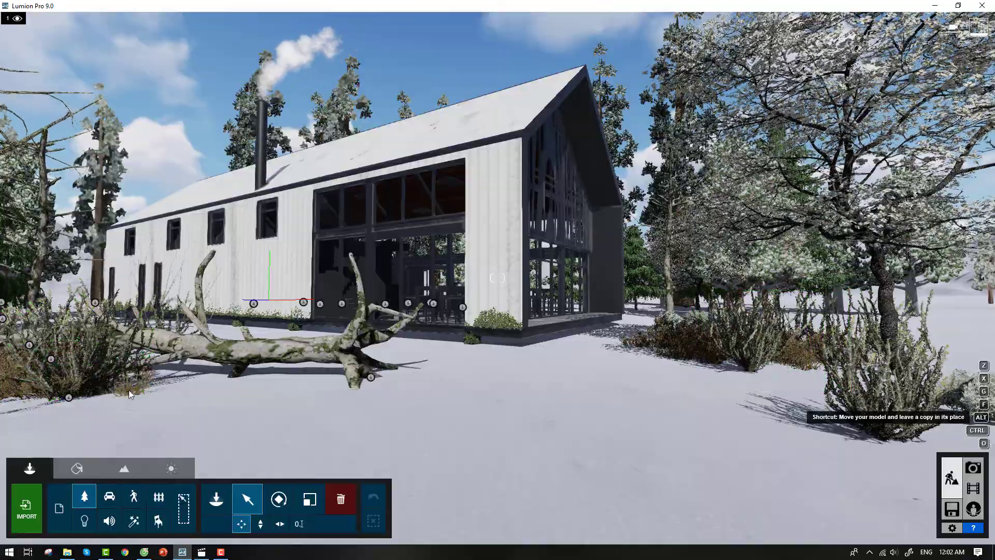
{"action": "left_click", "coordinate": [75, 390]}
{"action": "left_click_drag", "start_coordinate": [52, 385], "coordinate": [864, 384]}
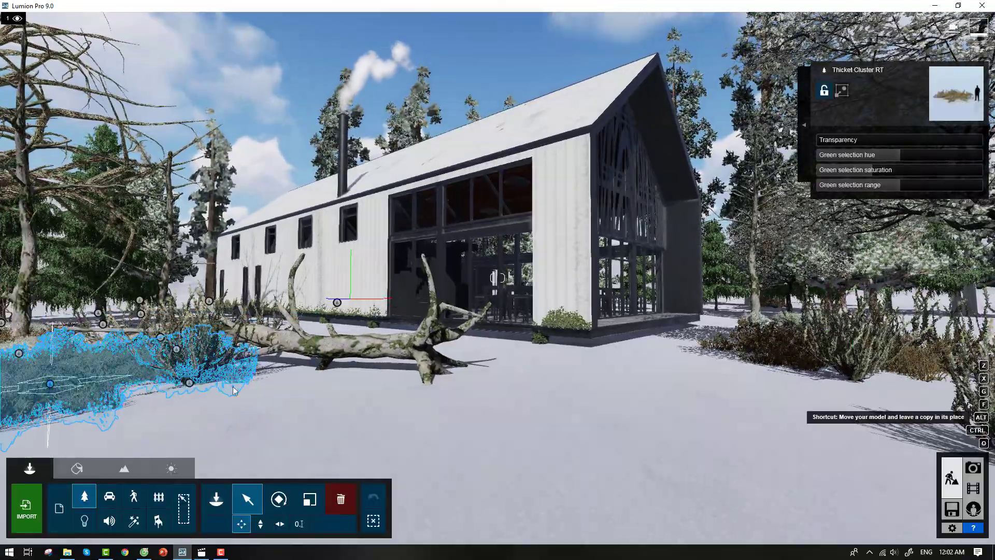
- Restore photo 2's camera and render it again at 3840x2160
{"action": "left_click", "coordinate": [972, 467]}
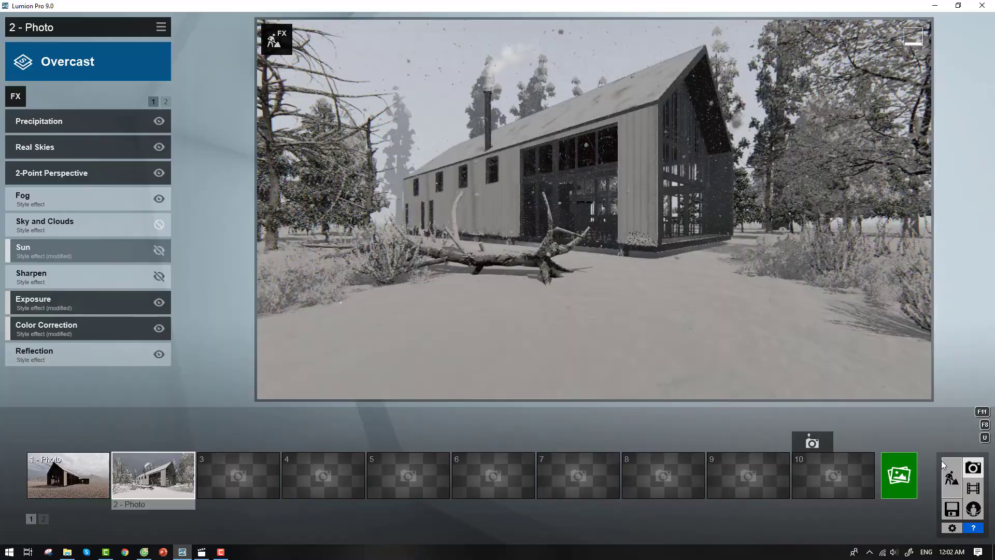
{"action": "left_click", "coordinate": [155, 474]}
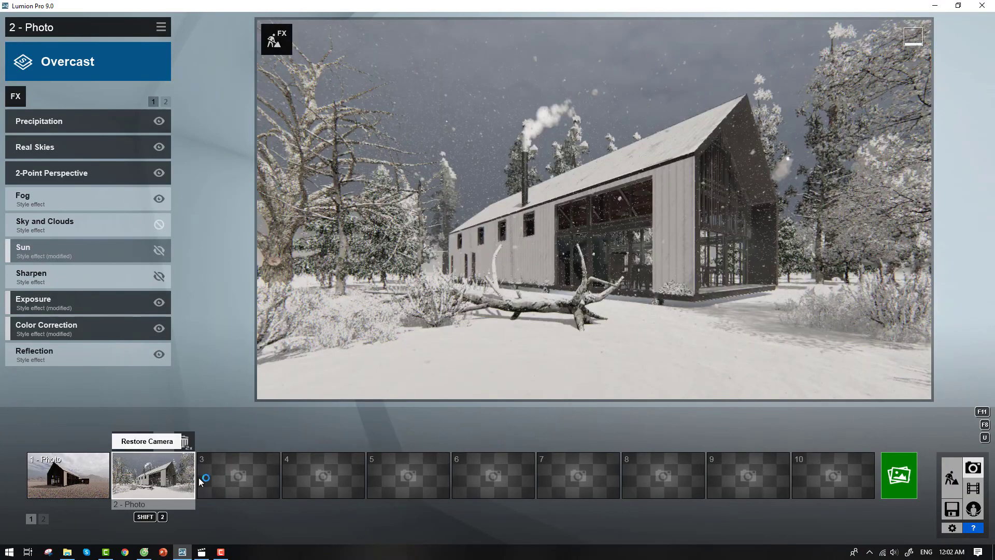
{"action": "left_click", "coordinate": [909, 475]}
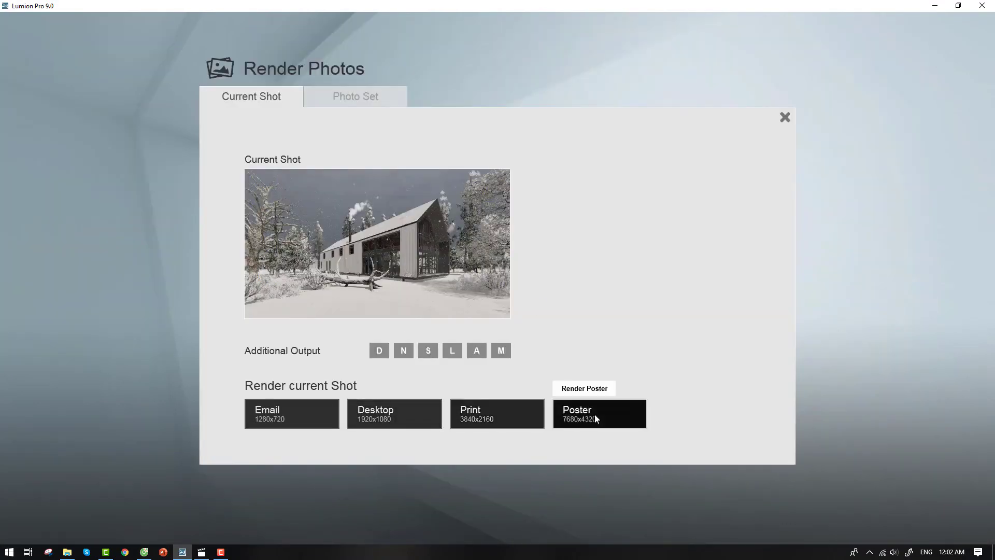
{"action": "left_click", "coordinate": [508, 414]}
{"action": "key", "text": "Return"}
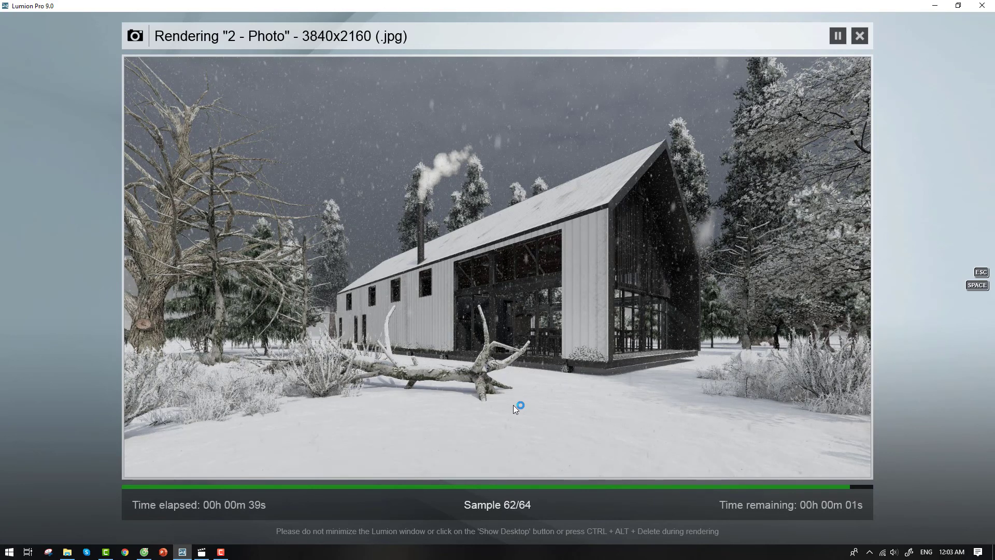
{"action": "key", "text": "Return"}
- Open 7.jpg from F:\1. SM+A Atelier\5. Youtube\#15 full screen
{"action": "key", "text": "super+e"}
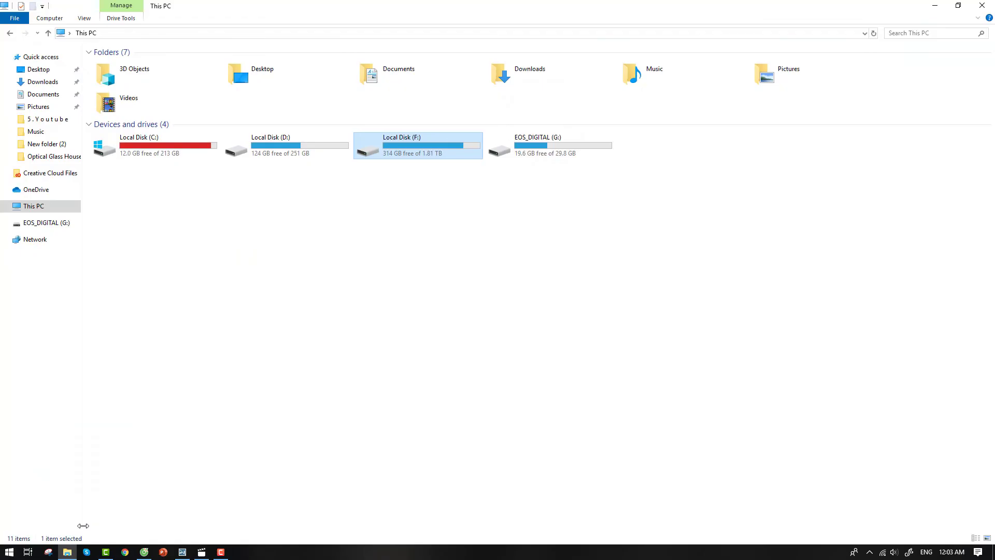
{"action": "double_click", "coordinate": [458, 150]}
{"action": "double_click", "coordinate": [118, 64]}
{"action": "double_click", "coordinate": [139, 97]}
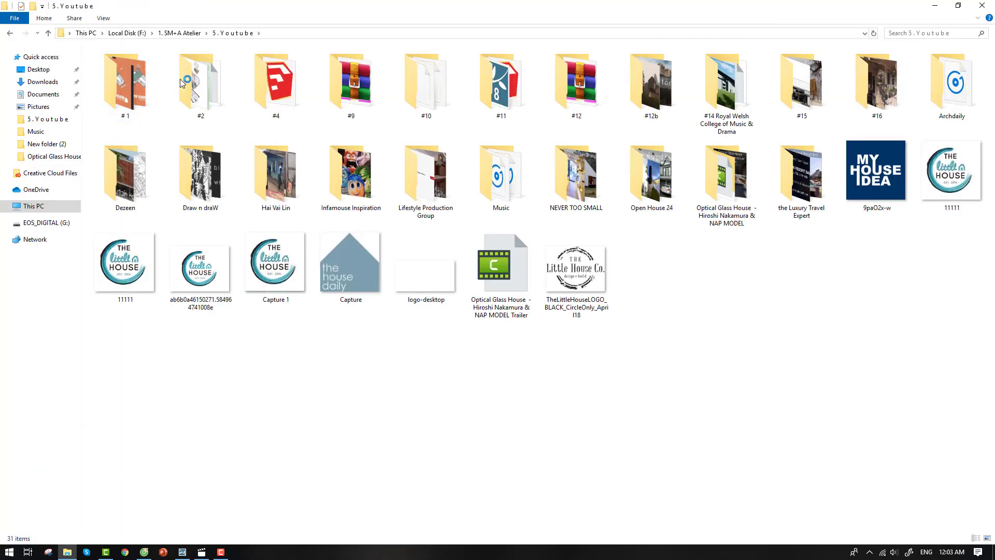
{"action": "double_click", "coordinate": [813, 80]}
{"action": "double_click", "coordinate": [530, 86]}
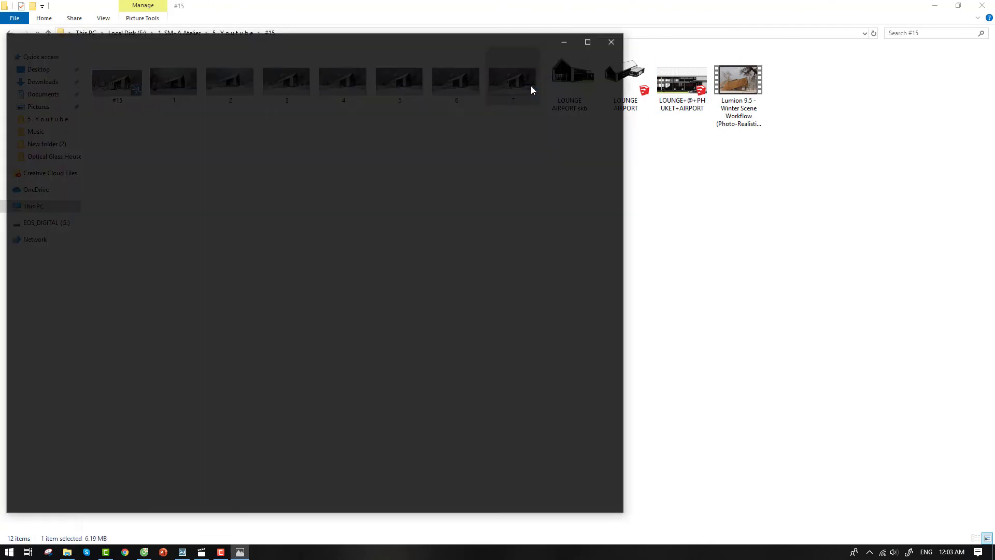
{"action": "left_click", "coordinate": [587, 40]}
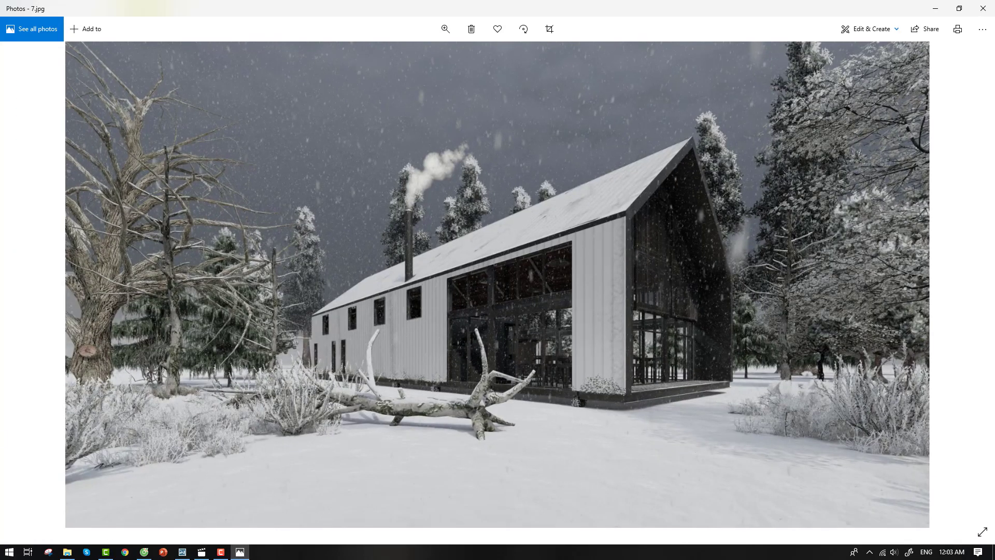